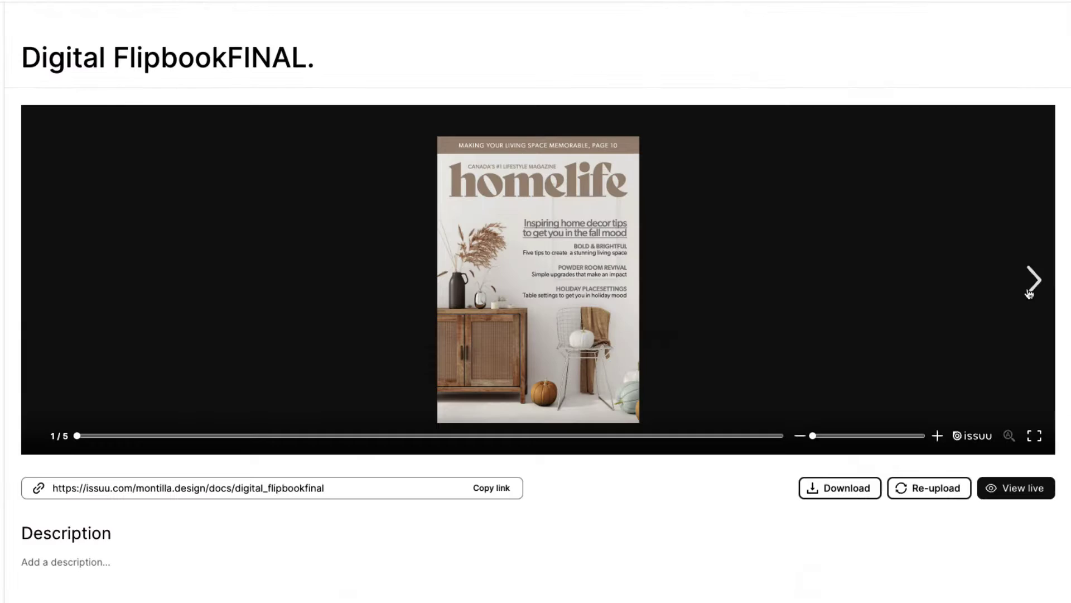
Step: Page through the published digital flipbook to the Bold & brightful spread and play its embedded video
left_click(1030, 294)
left_click(1030, 293)
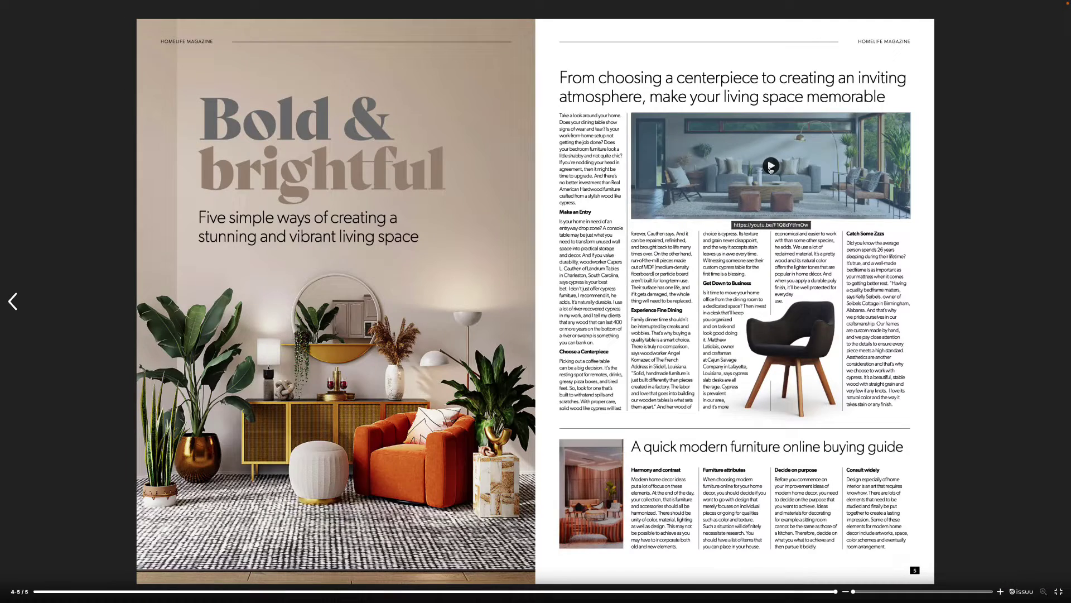
left_click(764, 171)
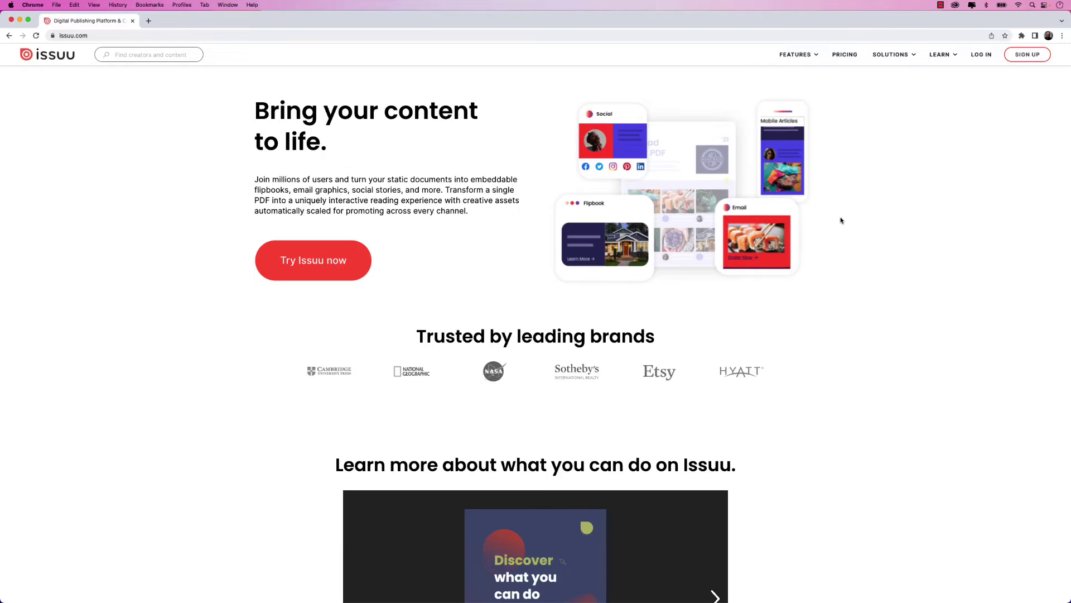
Step: Review Issuu's home page, InDesign plugin page and features overview, and open the Video feature
scroll(841, 220, "down", 5)
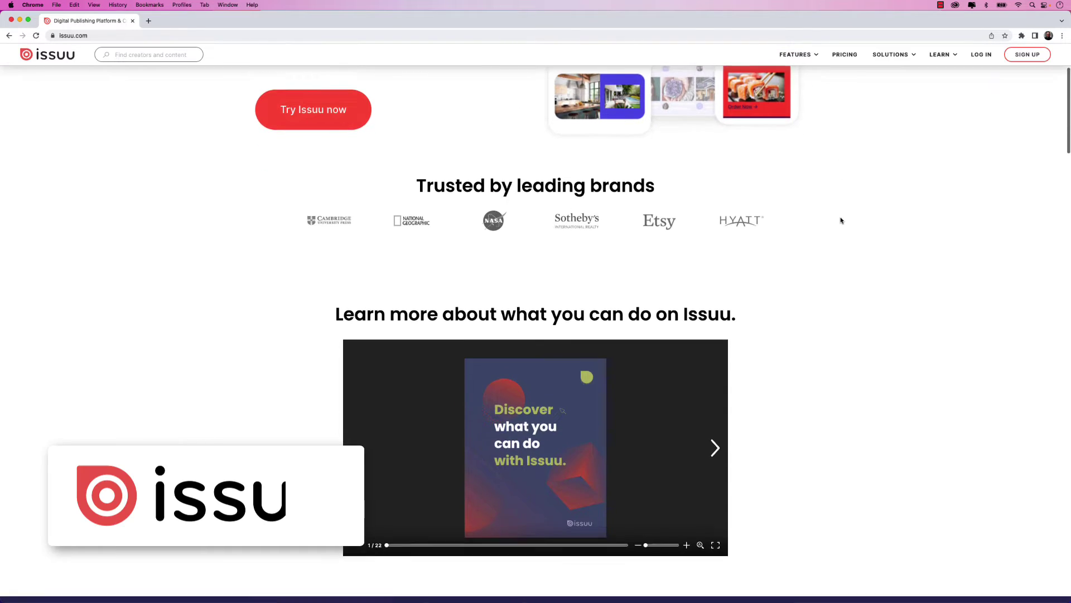
scroll(841, 220, "down", 8)
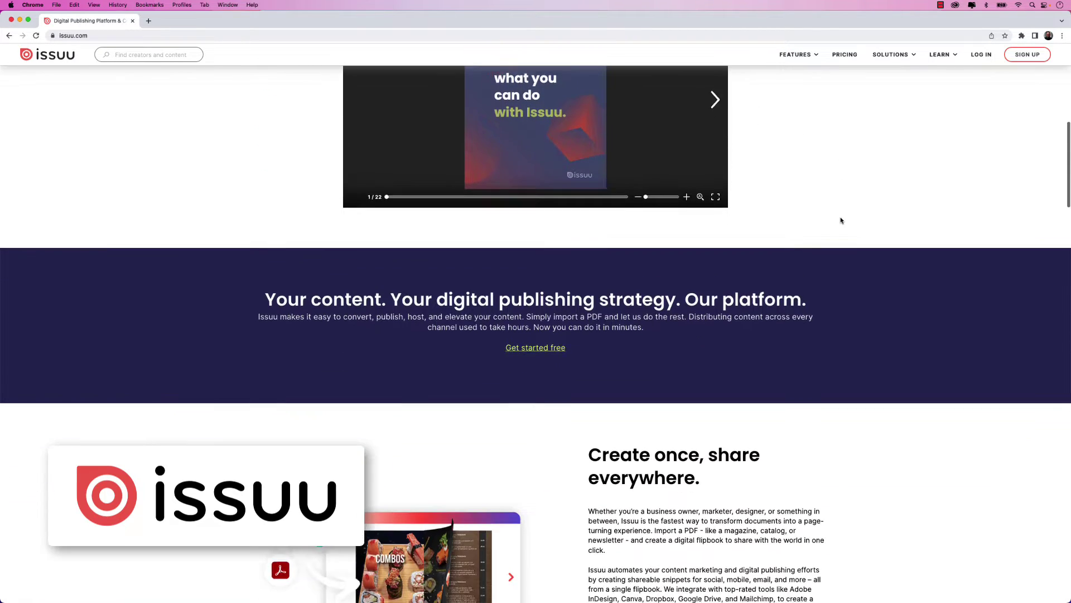
scroll(841, 220, "down", 3)
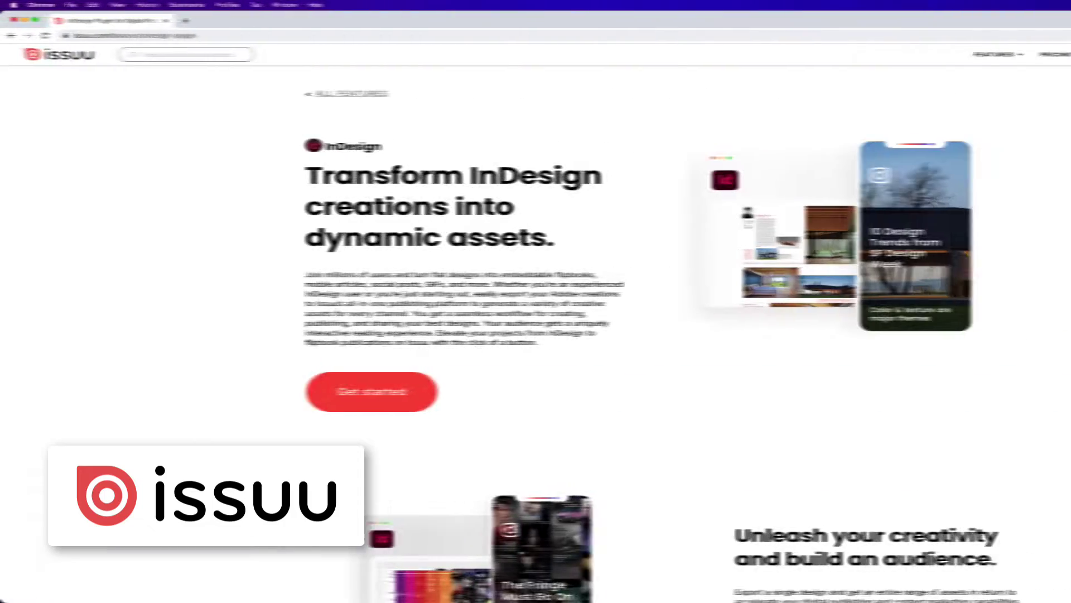
scroll(861, 213, "down", 3)
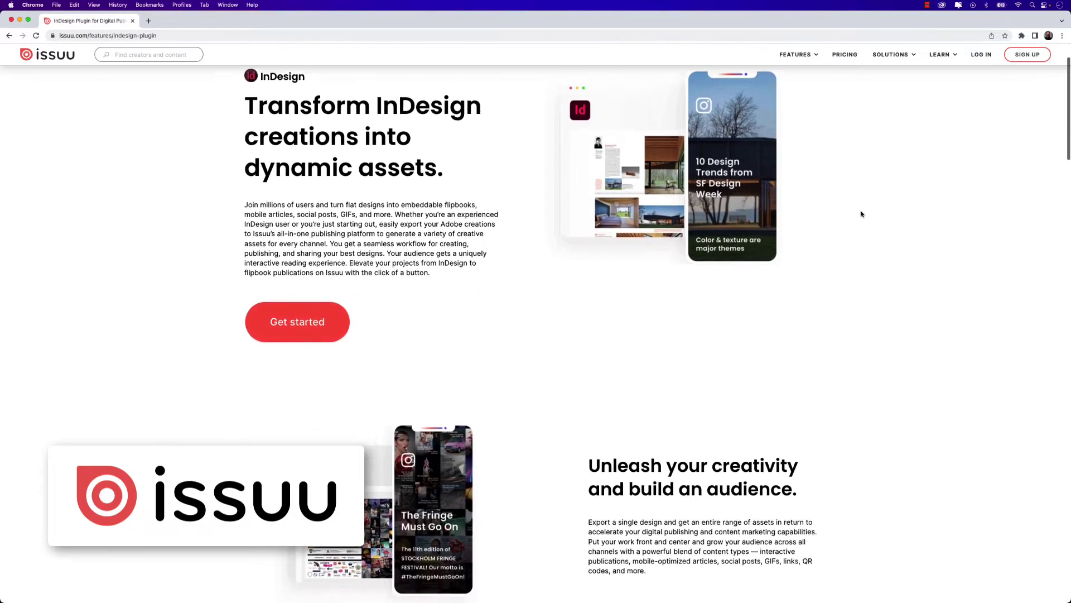
scroll(861, 214, "down", 2)
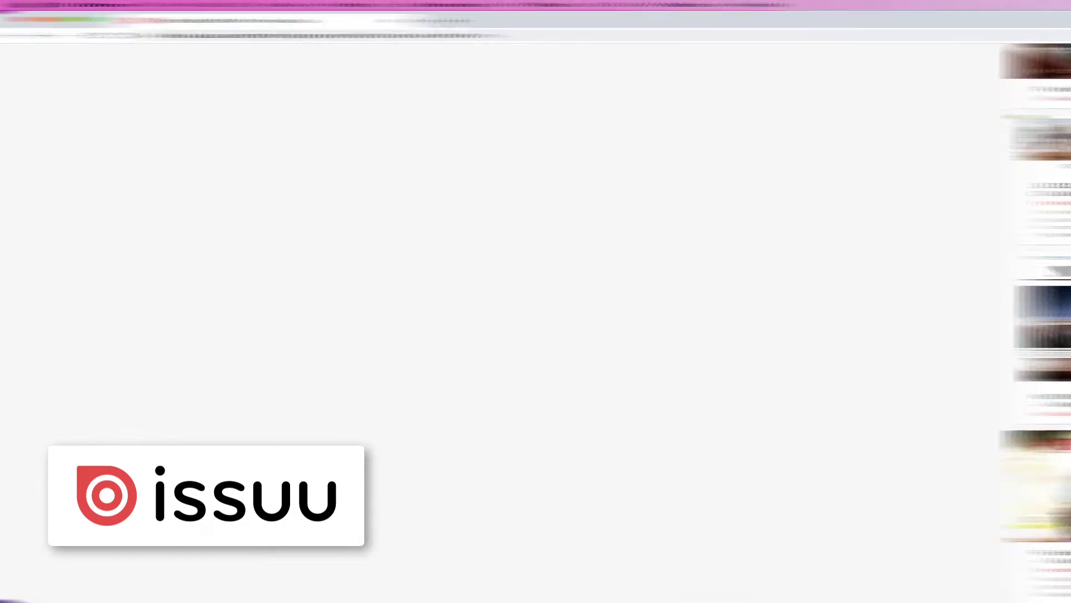
scroll(389, 355, "down", 5)
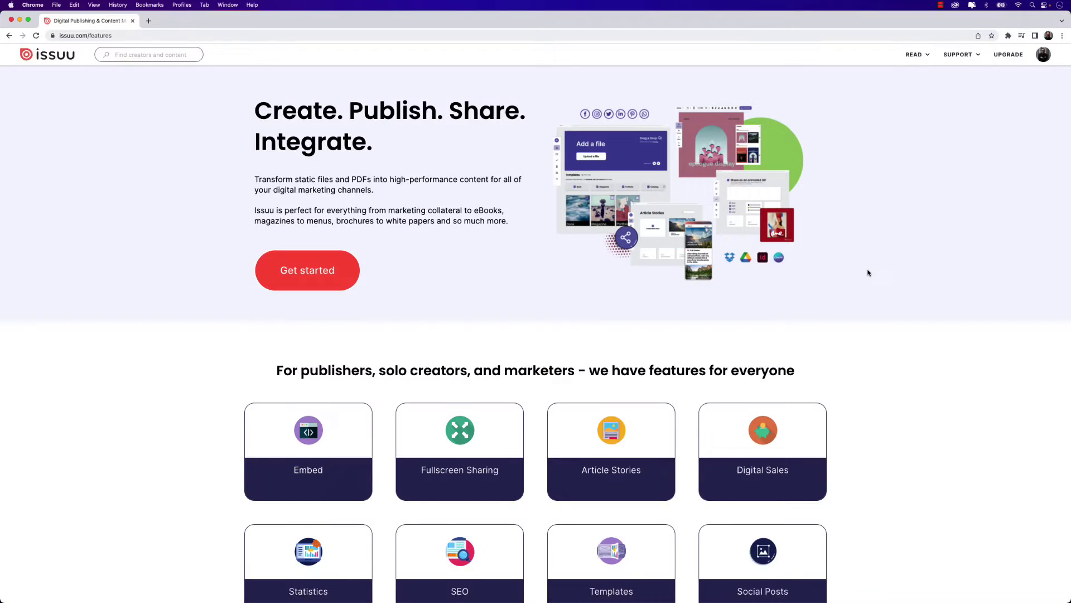
scroll(868, 272, "down", 3)
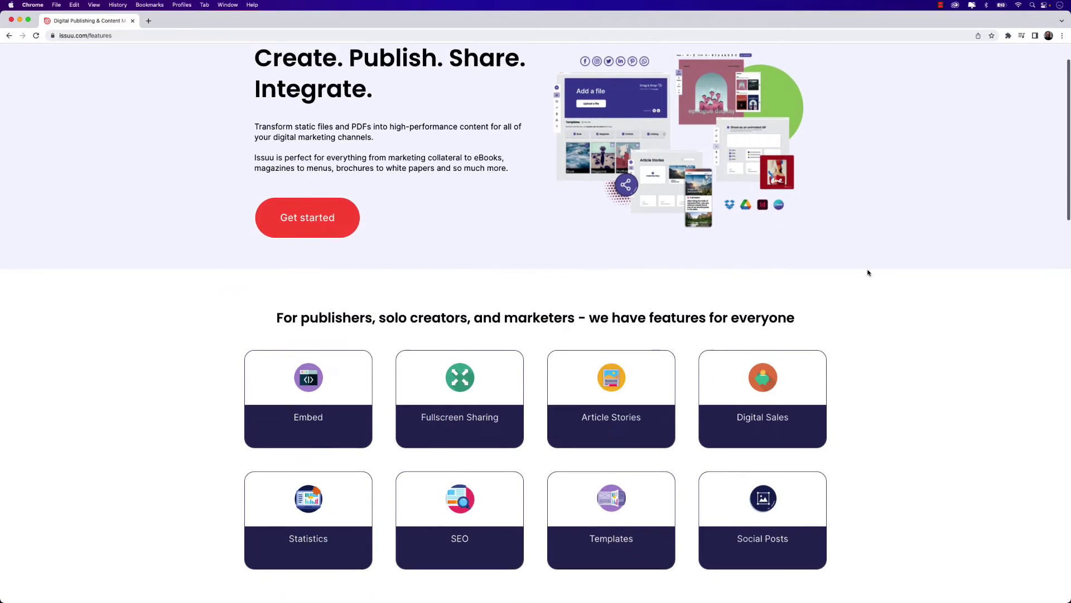
scroll(867, 273, "down", 4)
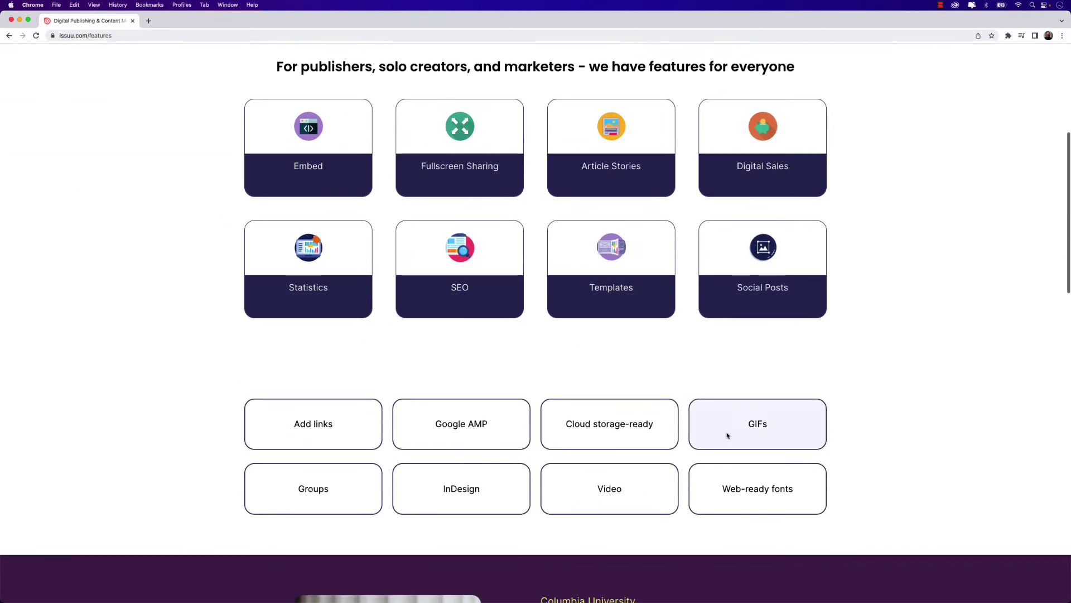
left_click(635, 487)
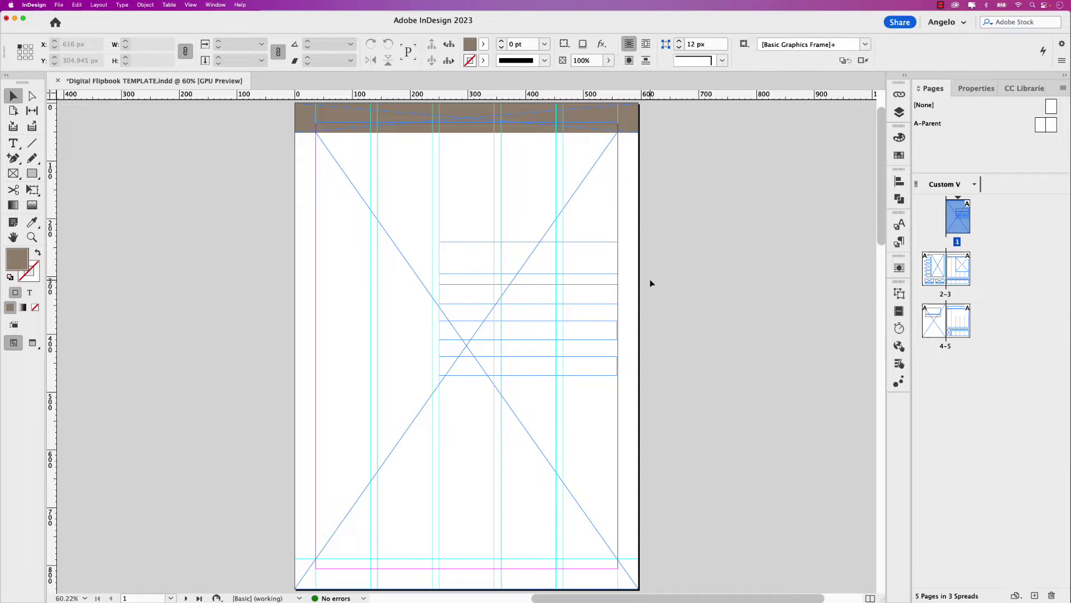
Step: Place Cover_Image-1.jpeg from the Images folder into the full-page picture frame on page 1
left_click(408, 246)
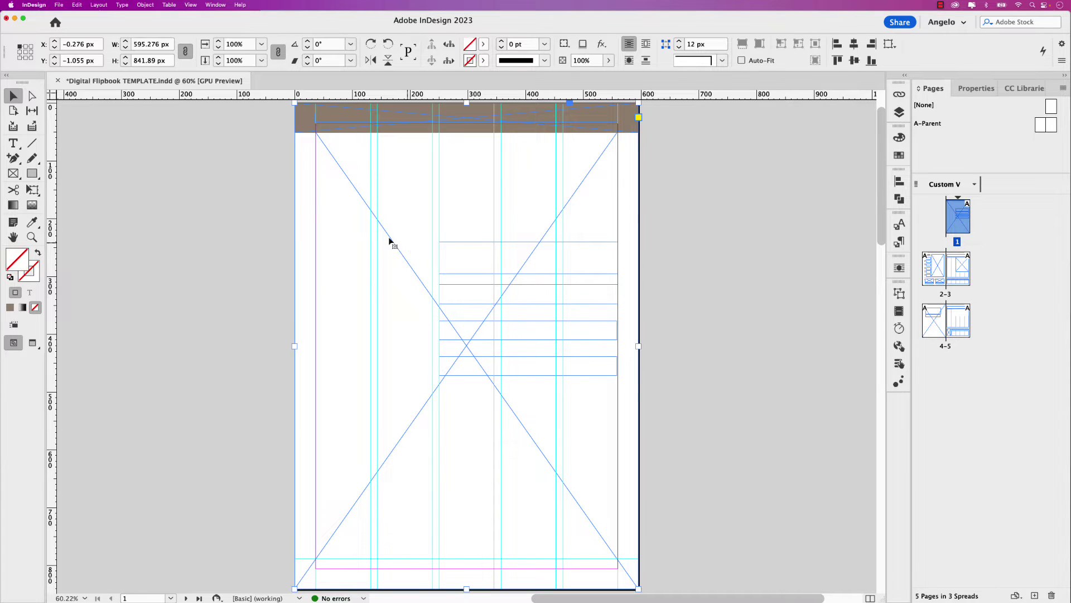
left_click(59, 5)
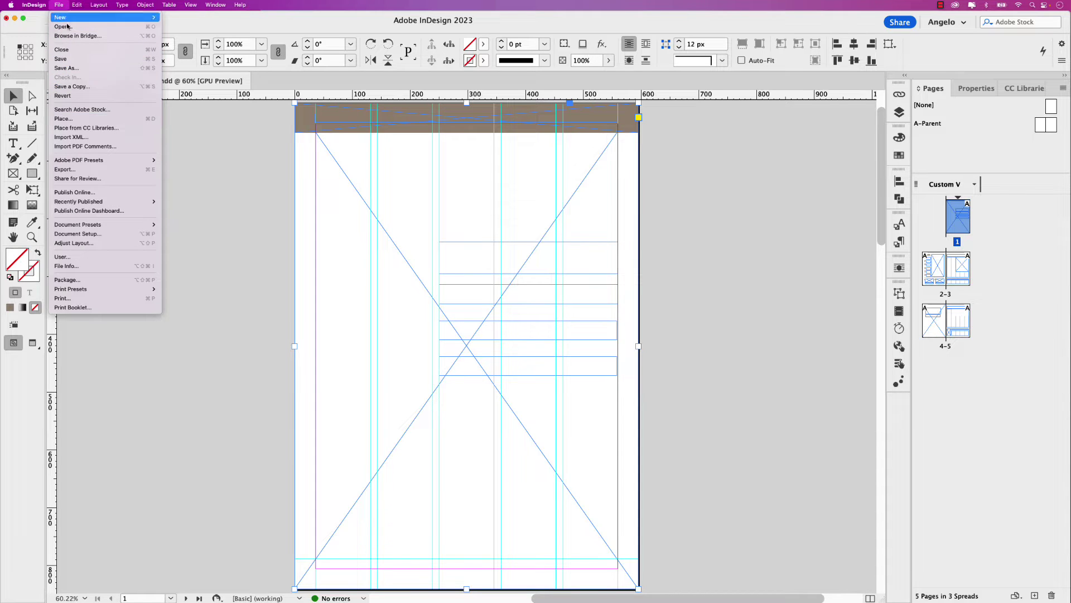
left_click(62, 6)
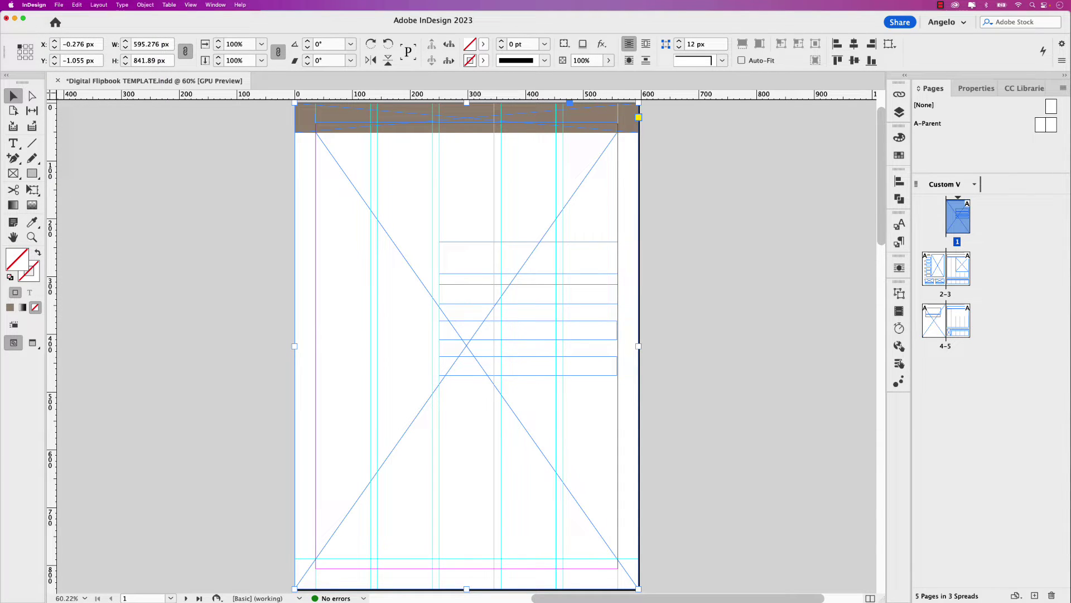
left_click_drag(0, 97, 220, 154)
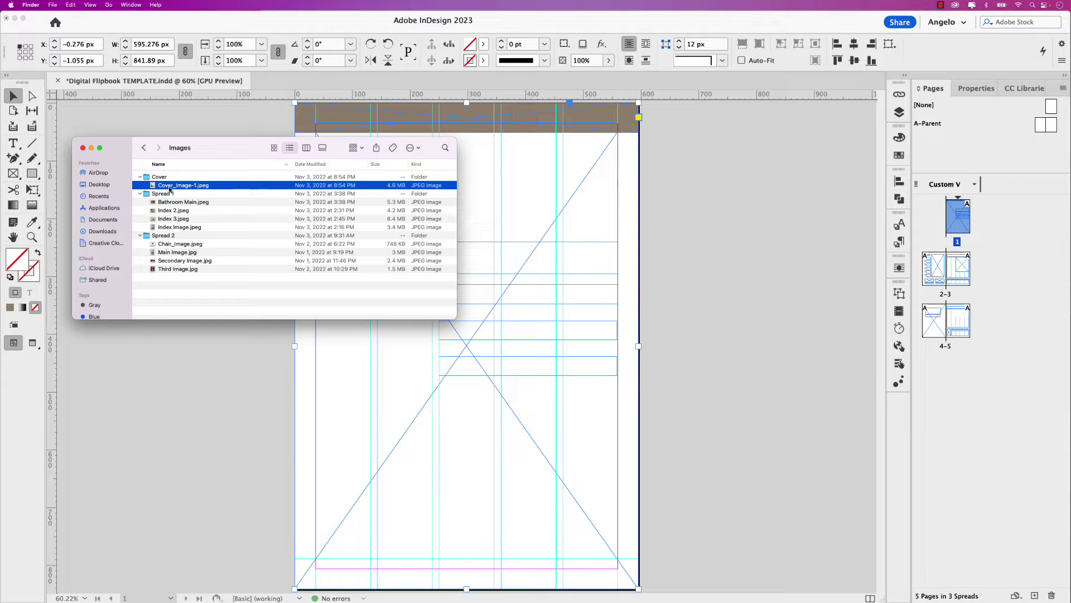
left_click_drag(169, 189, 360, 379)
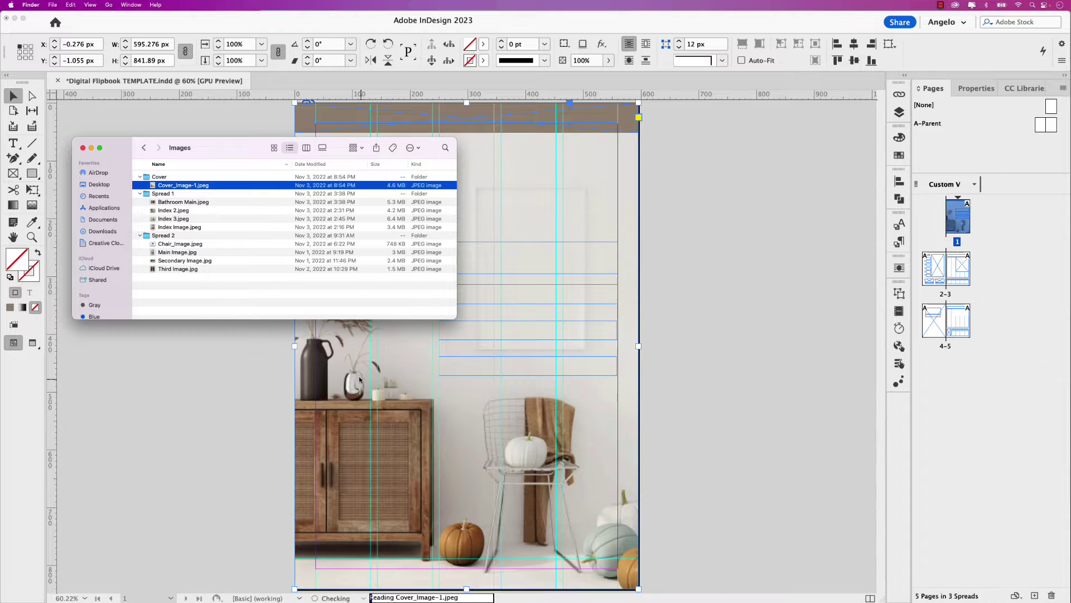
left_click_drag(244, 146, 0, 99)
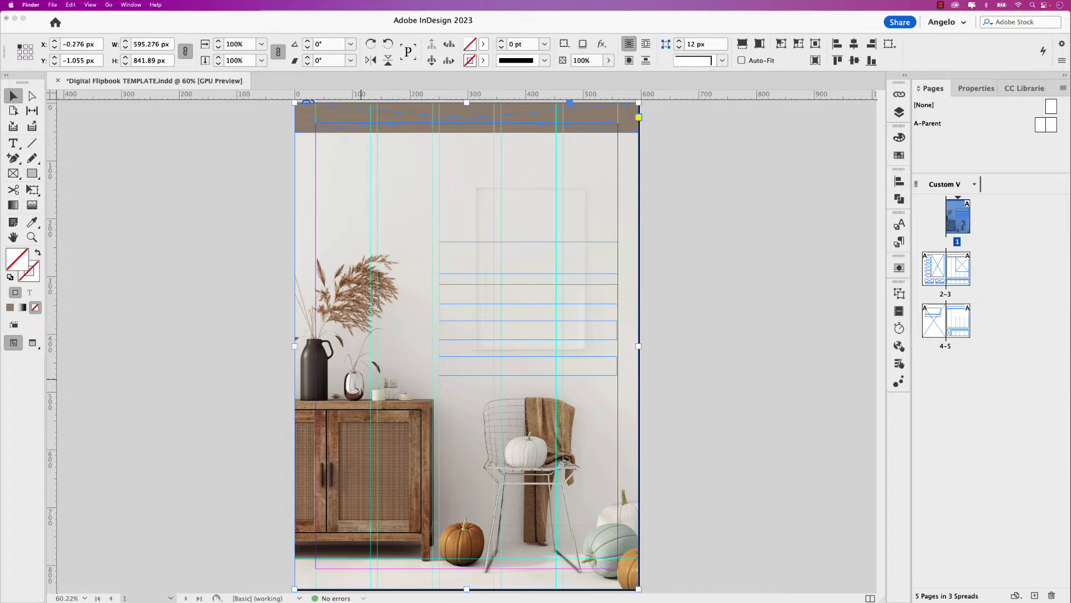
Step: Reposition the cover photo inside its frame to an X offset of -1.724 px and a Y offset of 41 px
left_click(465, 341)
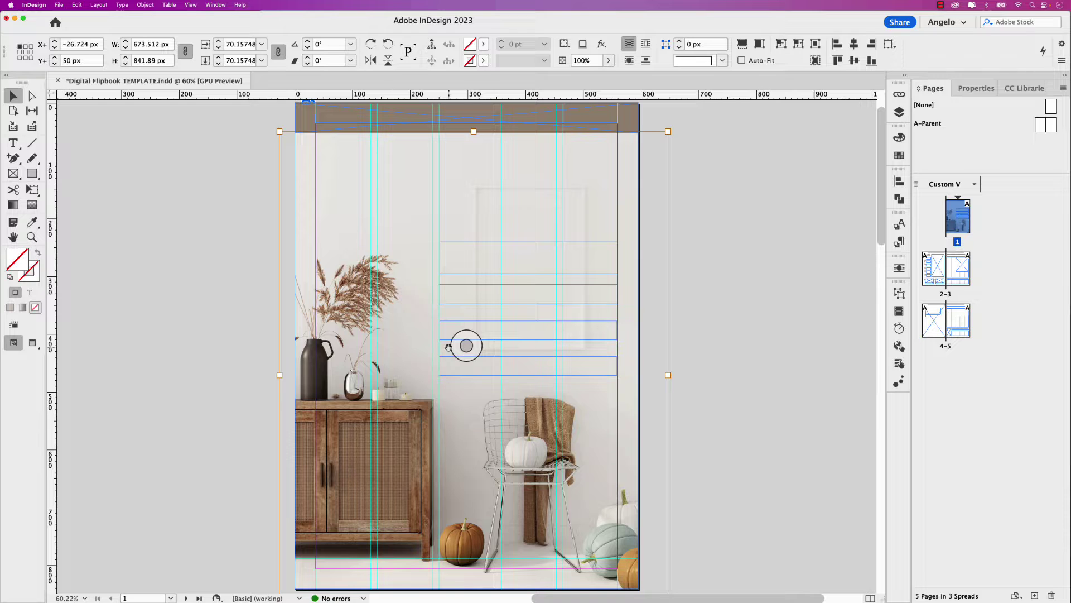
key("Right")
key("Right")
key("Right")
key("Right")
key("Right")
key("shift+Right")
key("shift+Right")
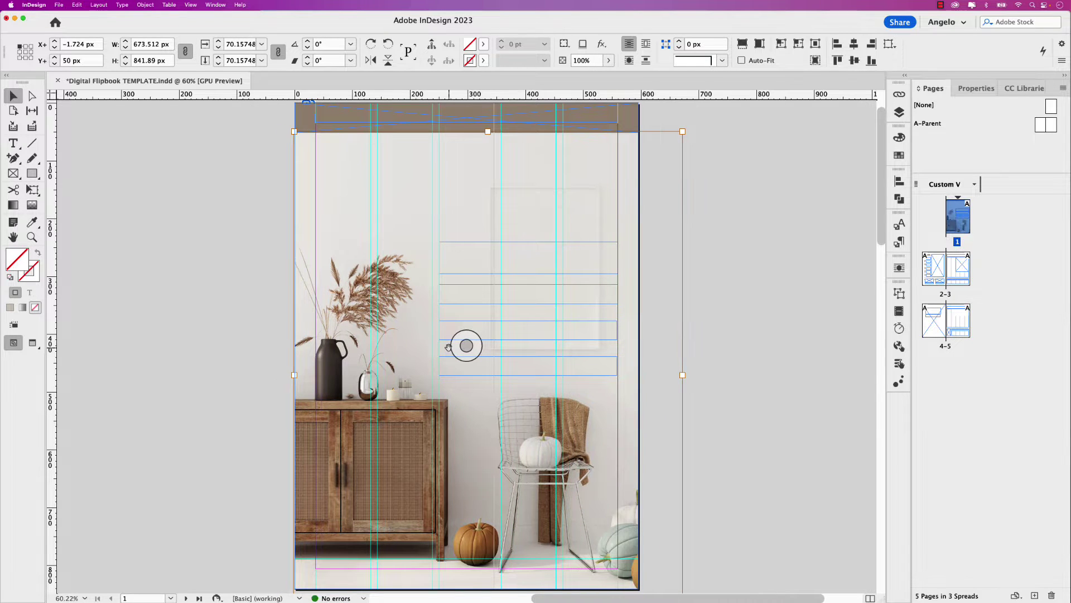
key("Right")
key("Left")
key("Up")
key("Up")
key("Up")
key("Up")
key("Up")
key("Up")
key("Up")
key("Up")
key("Up")
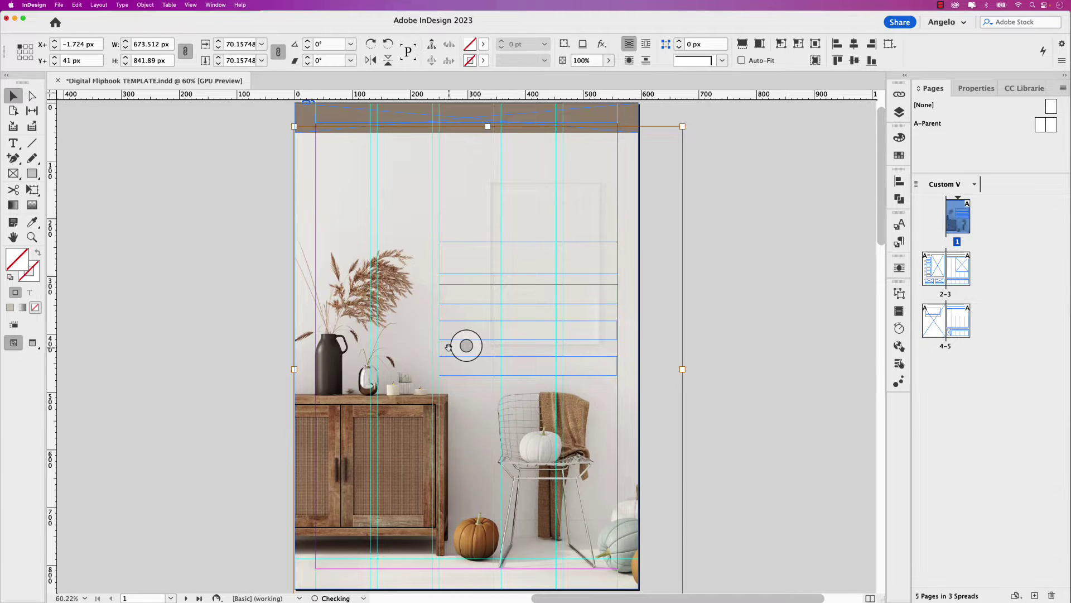
left_click(733, 270)
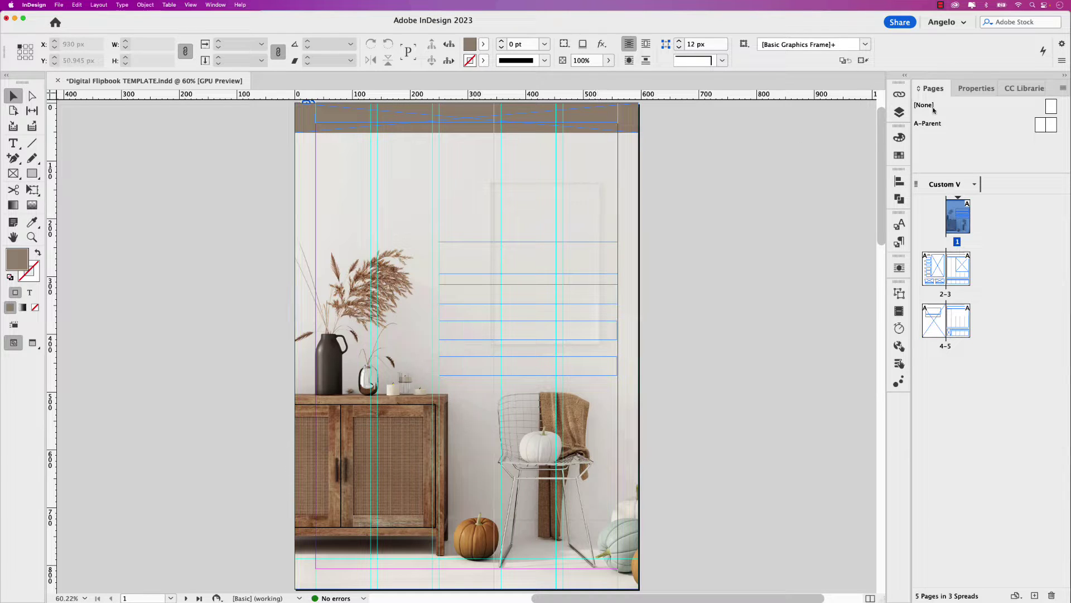
Step: Place the homelife masthead artwork from the Digital Flipbook library group on the cover, centred just below the brown band
left_click(1021, 88)
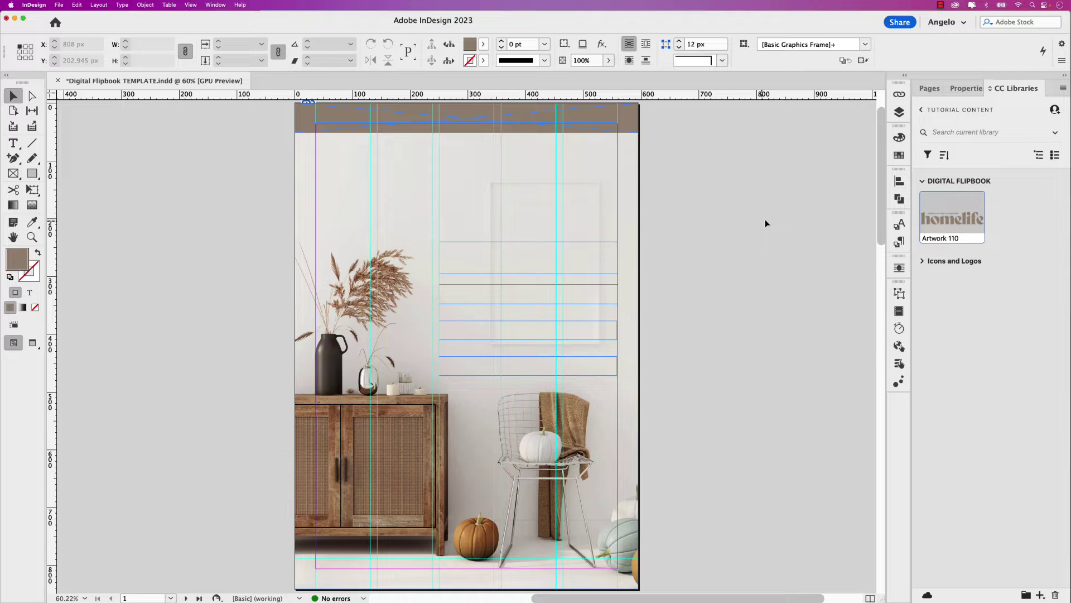
left_click_drag(955, 222, 701, 213)
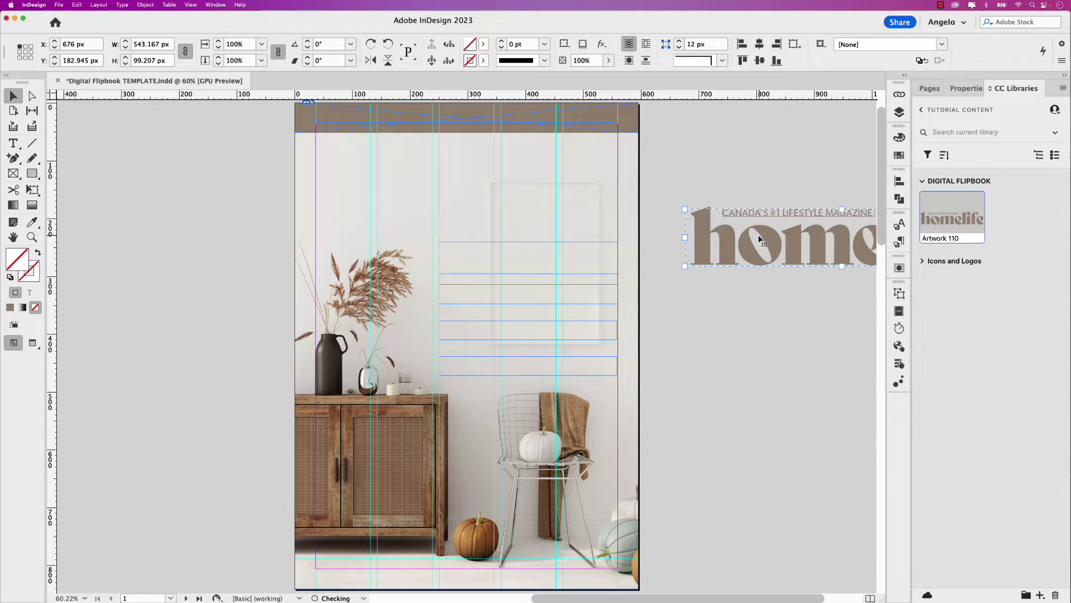
left_click_drag(772, 241, 403, 185)
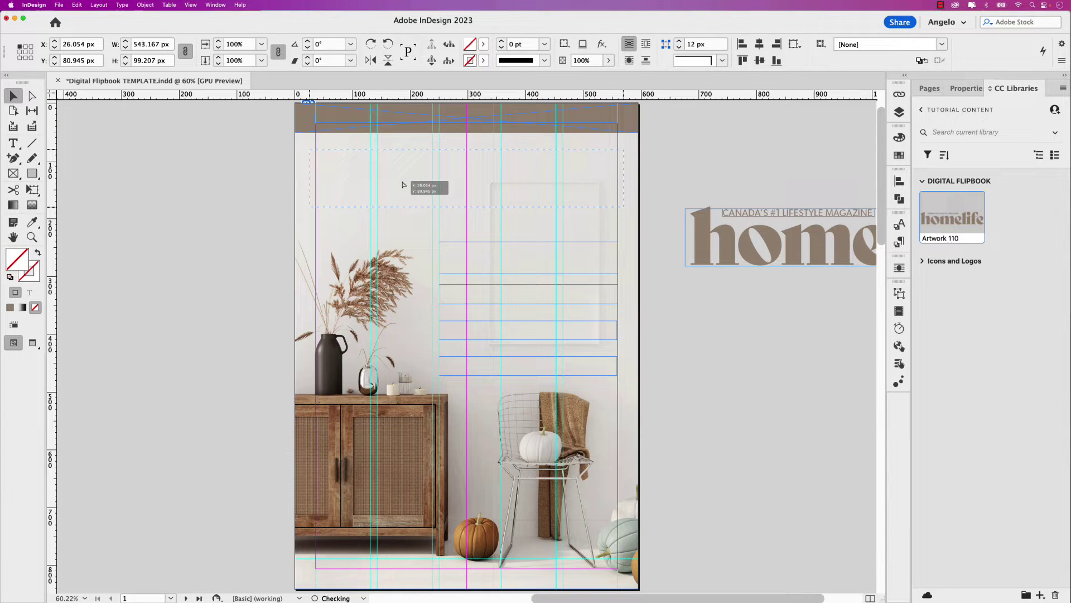
left_click_drag(403, 185, 403, 185)
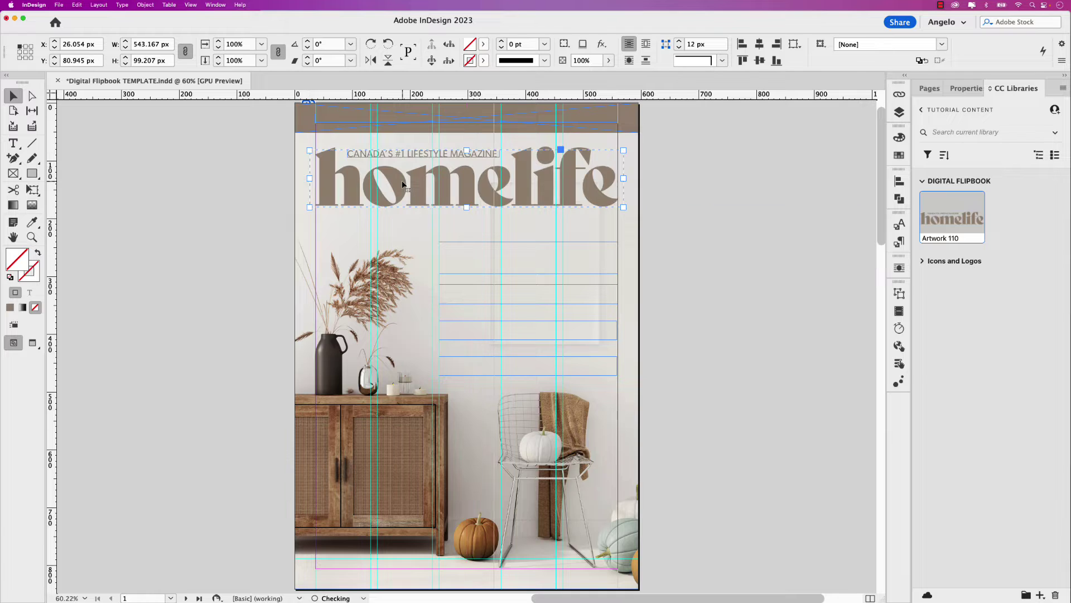
left_click(671, 196)
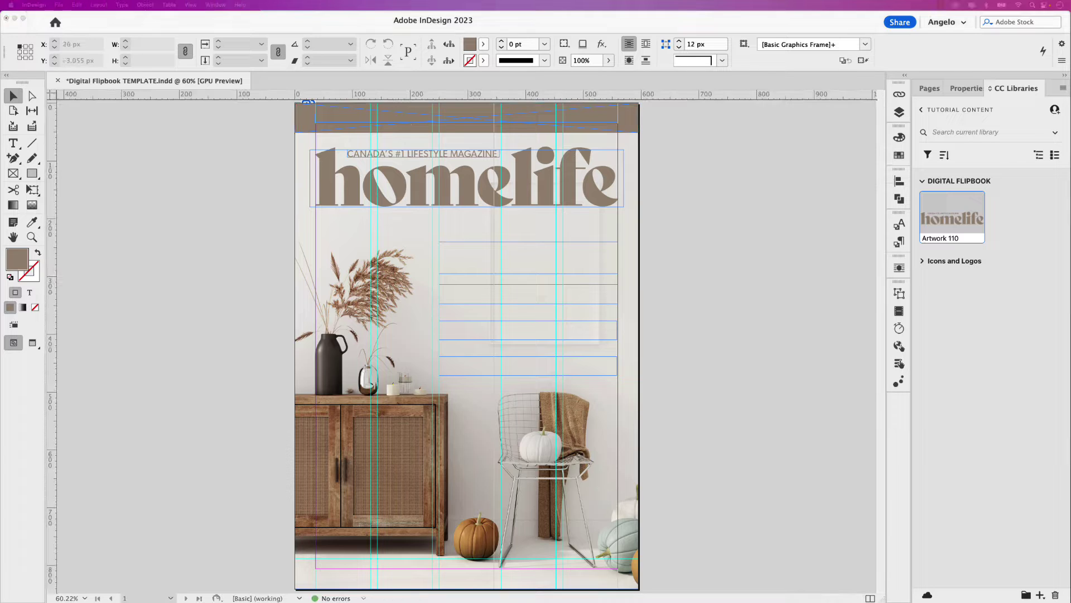
Step: Copy the skyline "Making your living space memorable, Page 10" from the Magazine Content document into the text frame on the brown band
left_click_drag(0, 23, 339, 97)
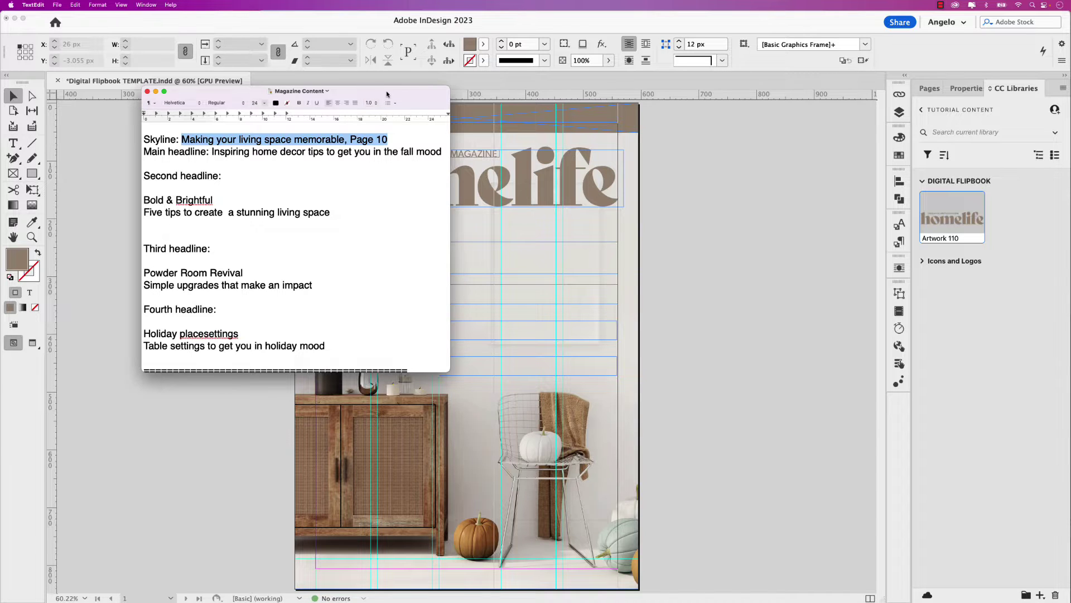
left_click_drag(388, 95, 0, 52)
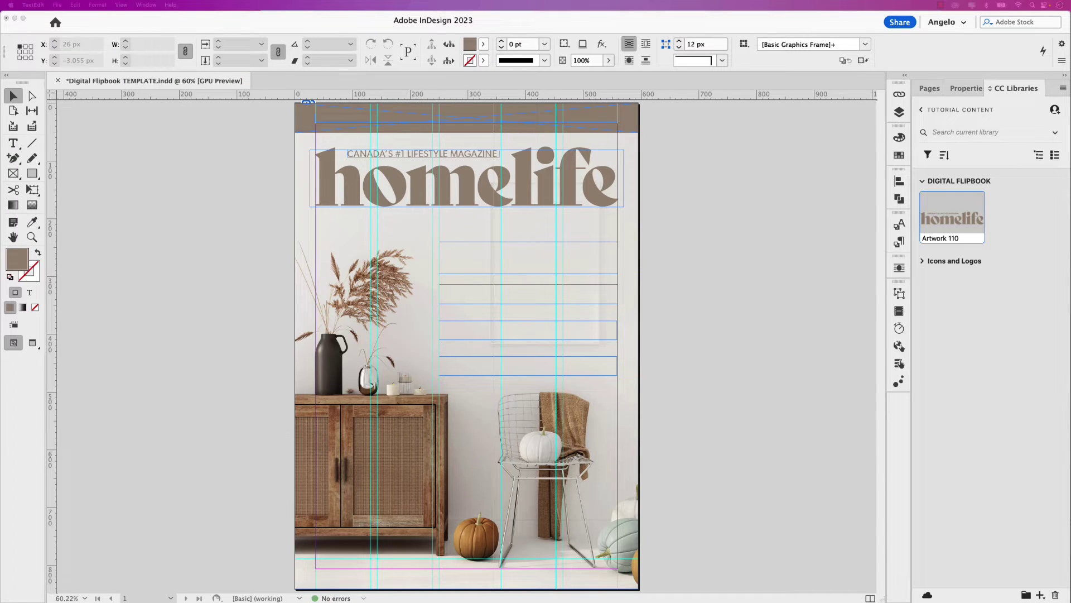
left_click(429, 117)
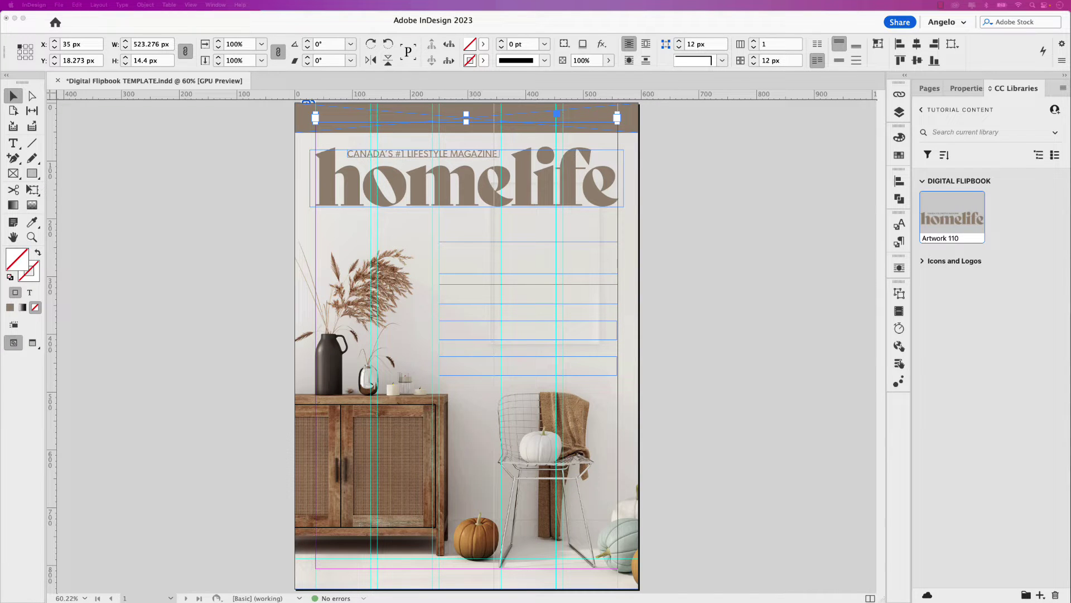
double_click(384, 124)
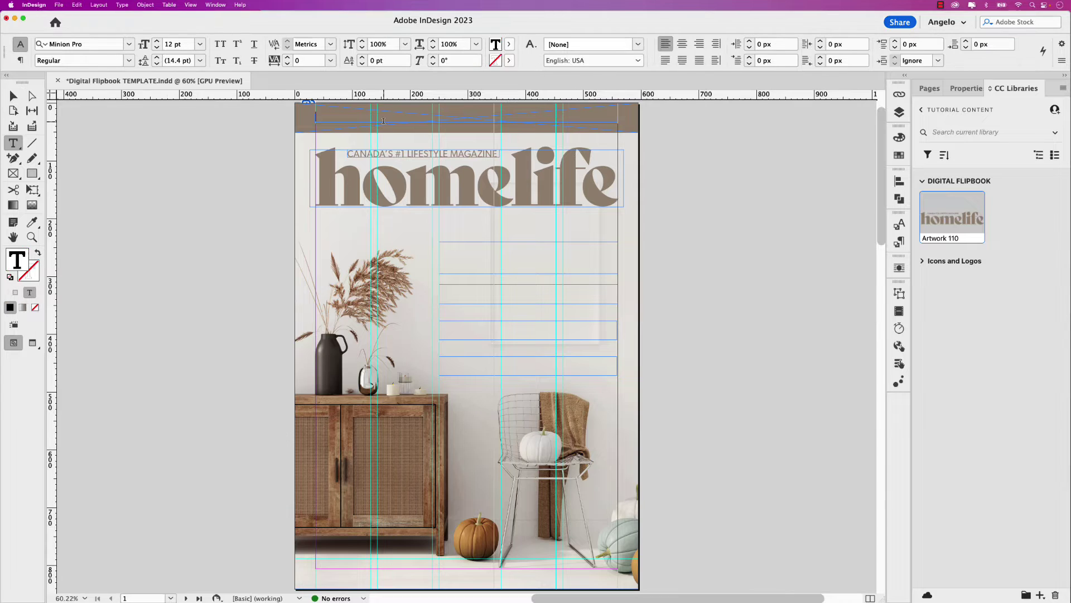
key("super+v")
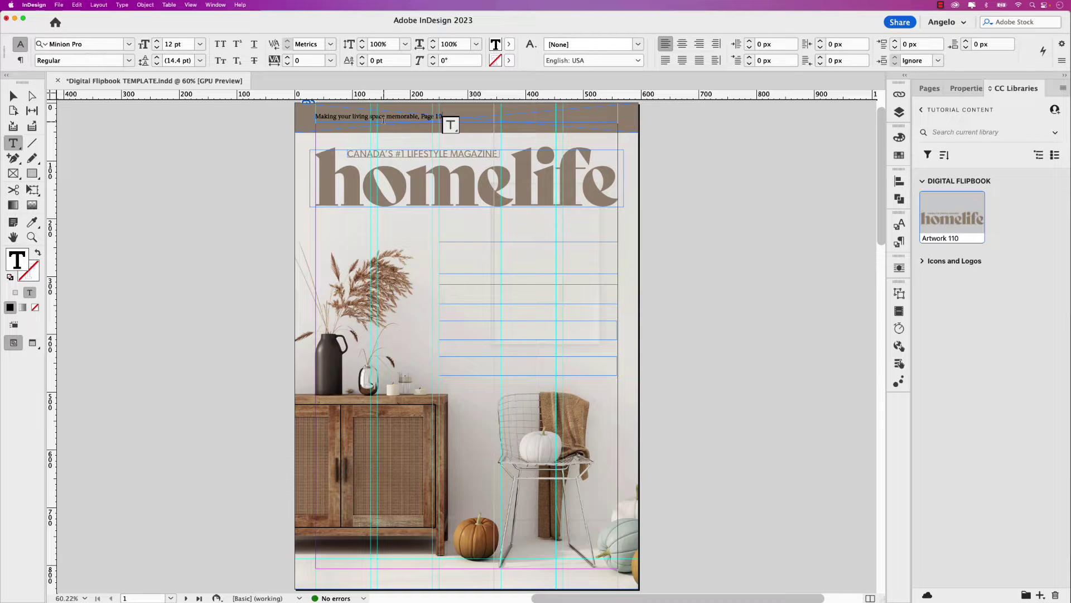
Step: Apply the Cover Skyline Text paragraph style from the Cover style group to the whole skyline on the brown band
key("super+a")
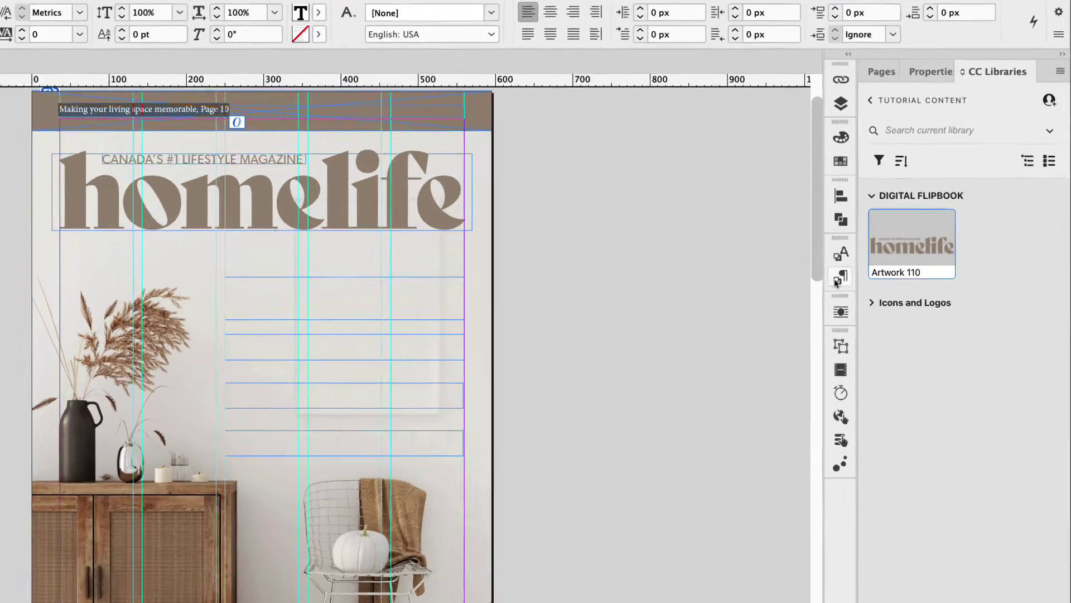
left_click(899, 242)
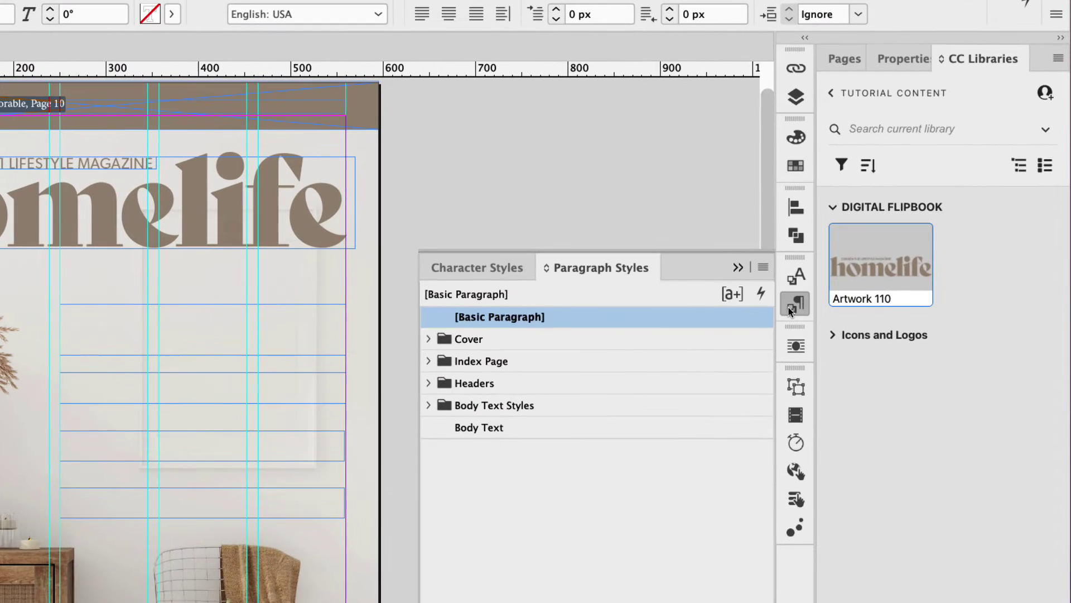
left_click(429, 339)
left_click(429, 340)
left_click(904, 58)
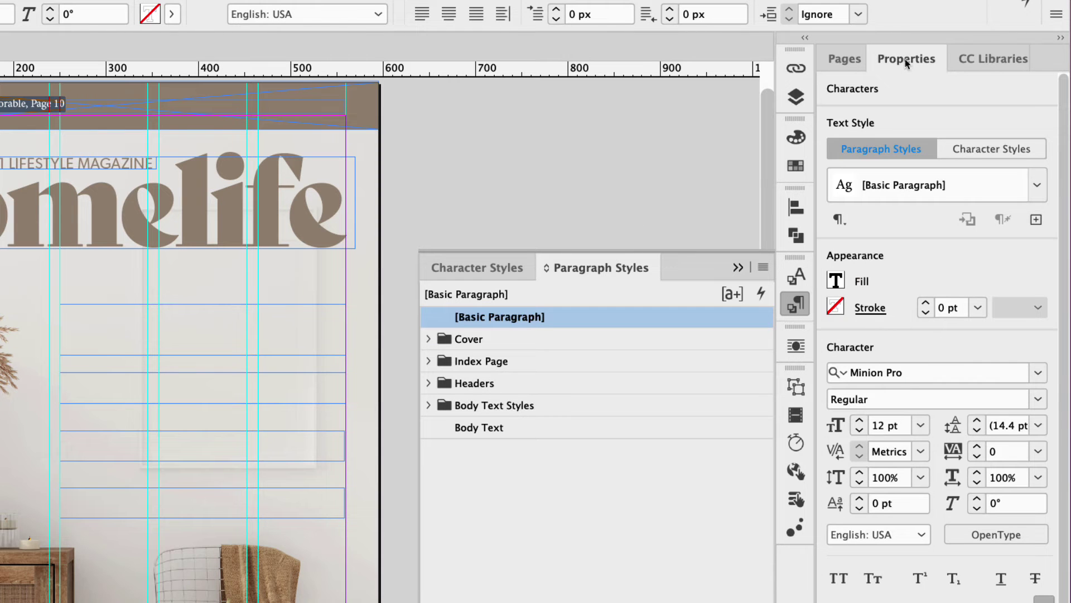
left_click(1037, 186)
left_click(1037, 188)
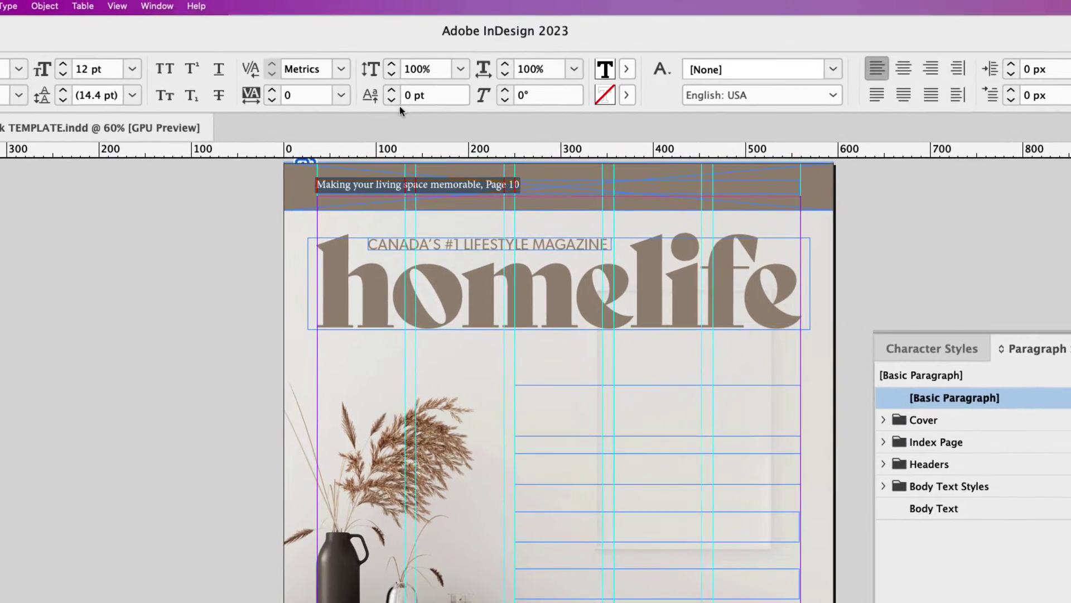
left_click(157, 6)
mouse_move(166, 359)
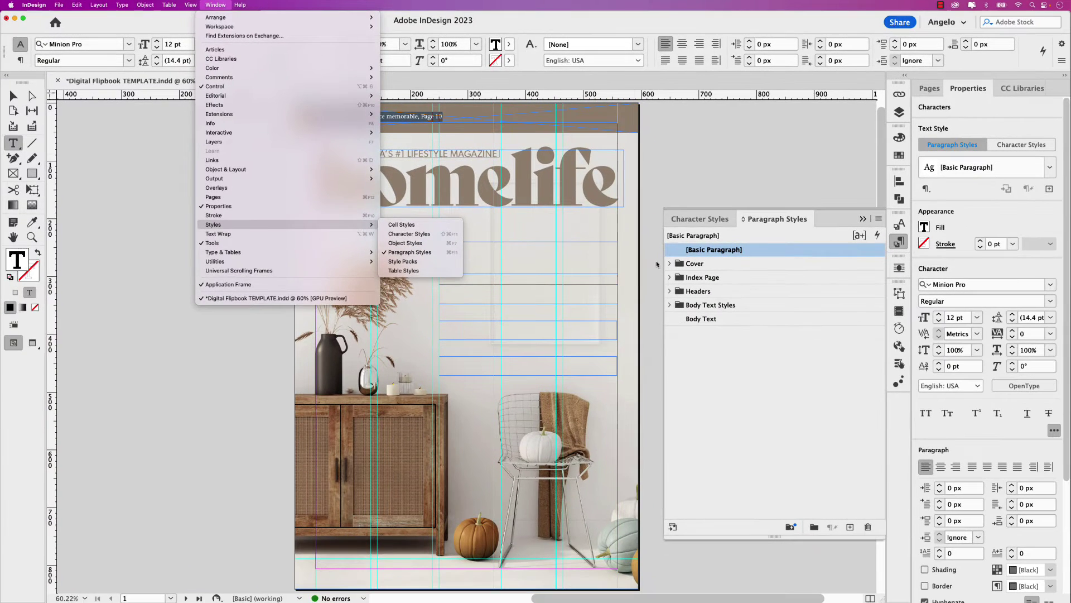
left_click(669, 264)
left_click(669, 264)
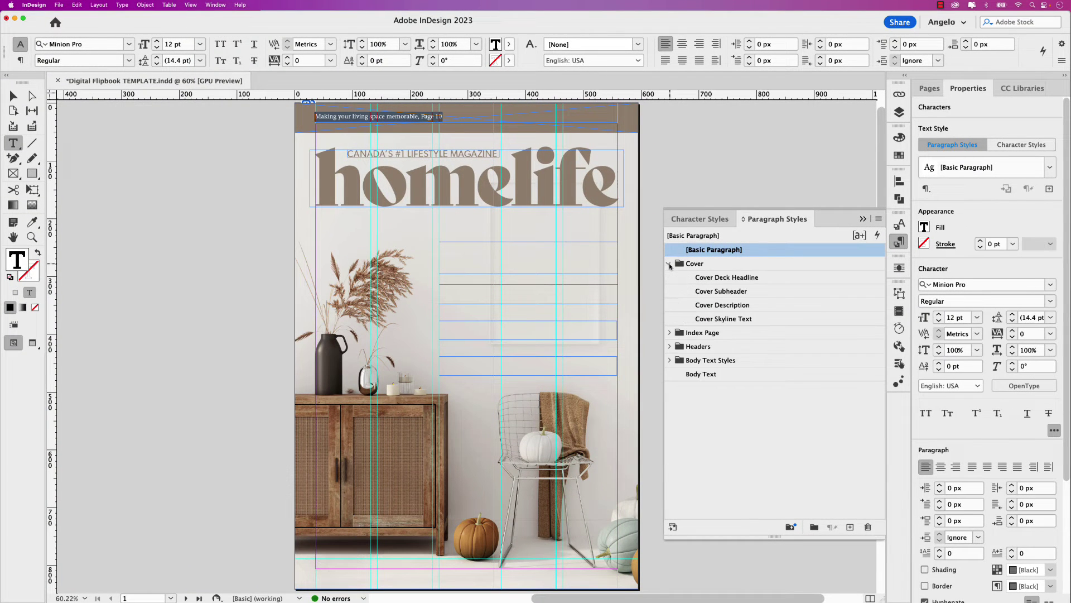
left_click(732, 319)
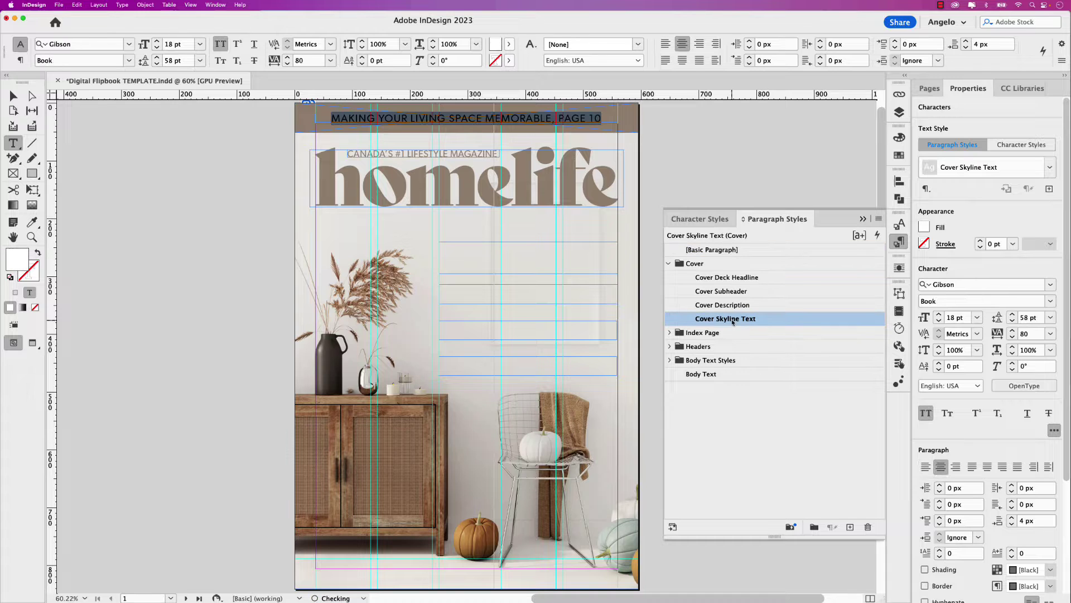
left_click(863, 218)
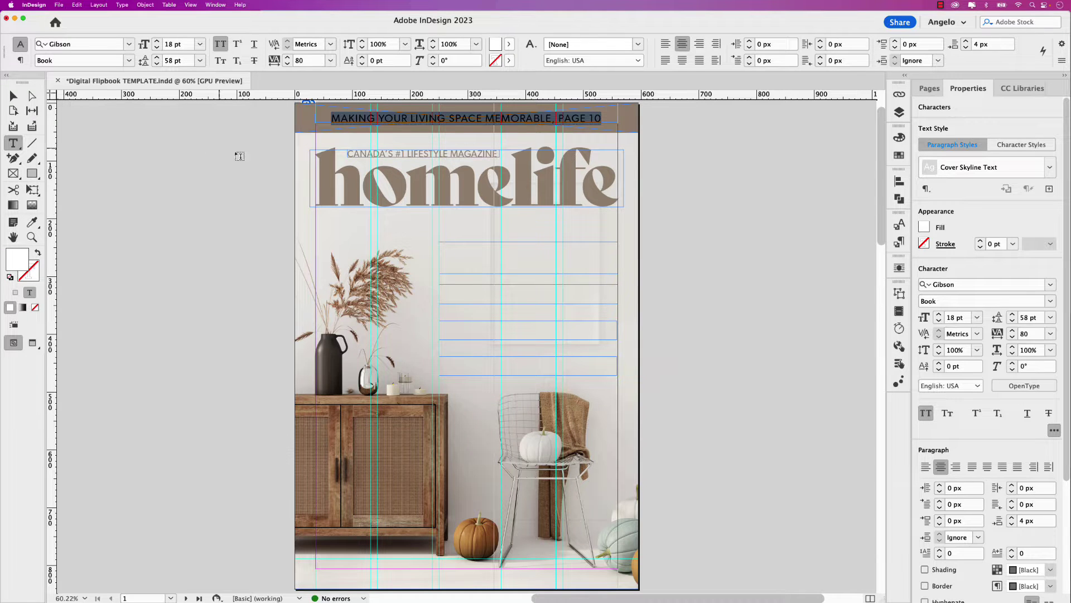
left_click(13, 96)
left_click(394, 123)
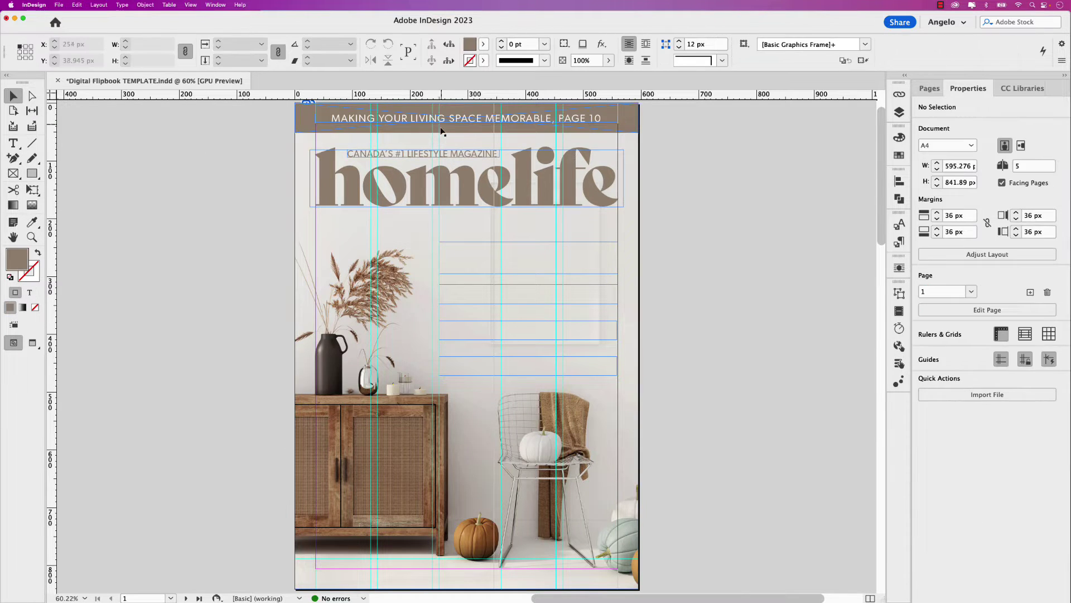
Step: Paste "Inspiring home decor tips to get you in the fall mood" into the frame below the masthead and apply the Cover Deck Headline style
left_click(466, 345)
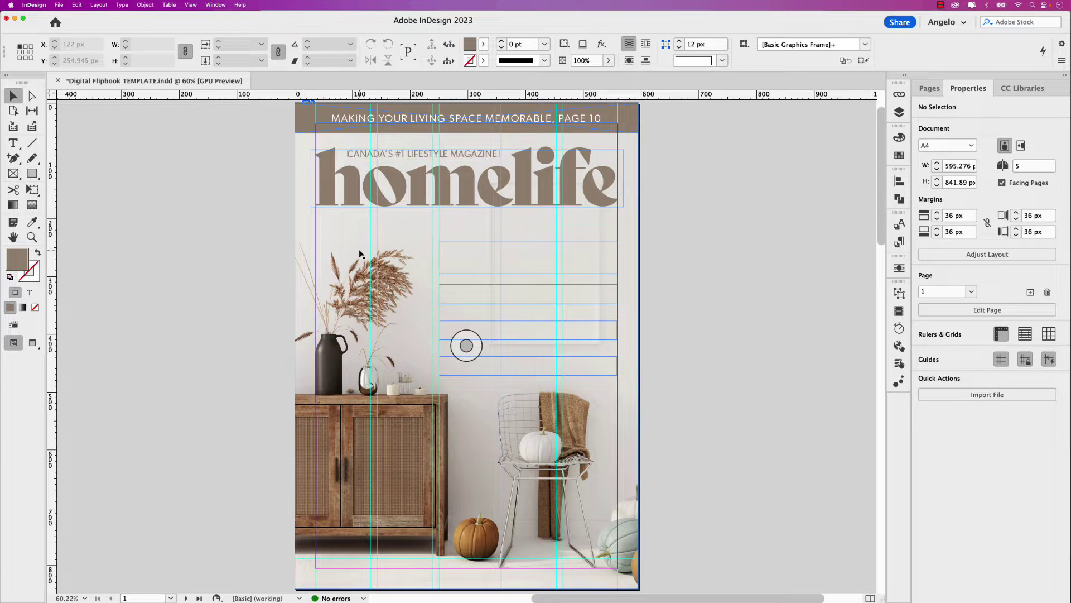
left_click(459, 256)
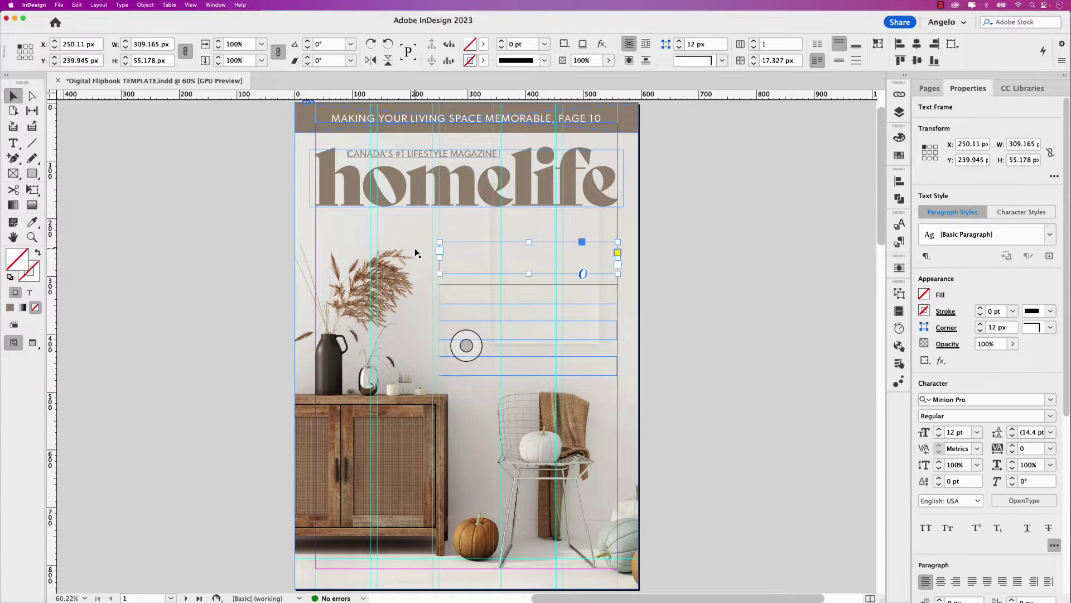
double_click(440, 246)
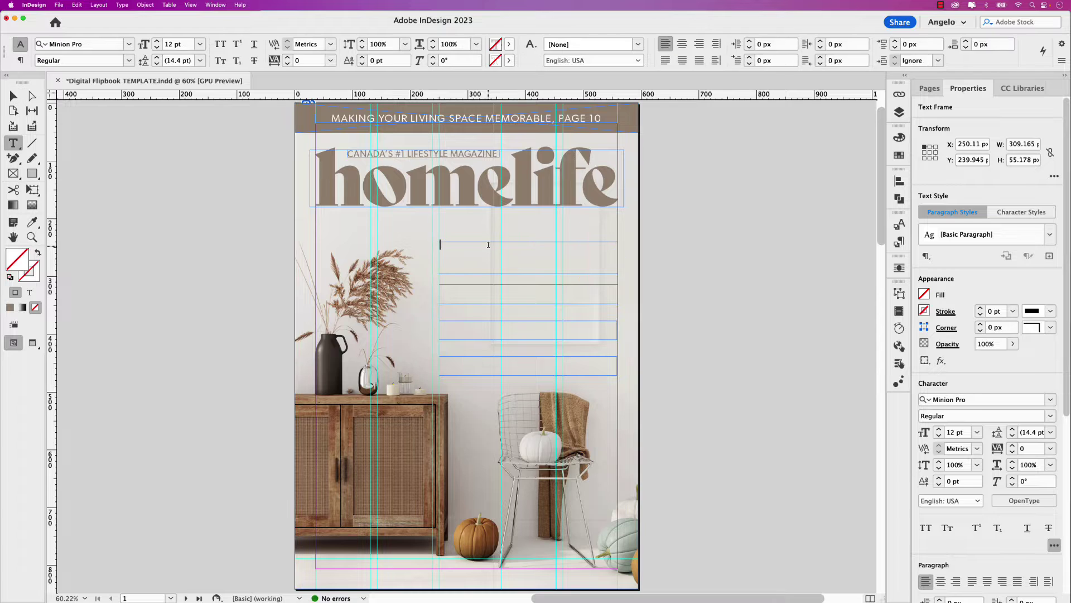
key("super+v")
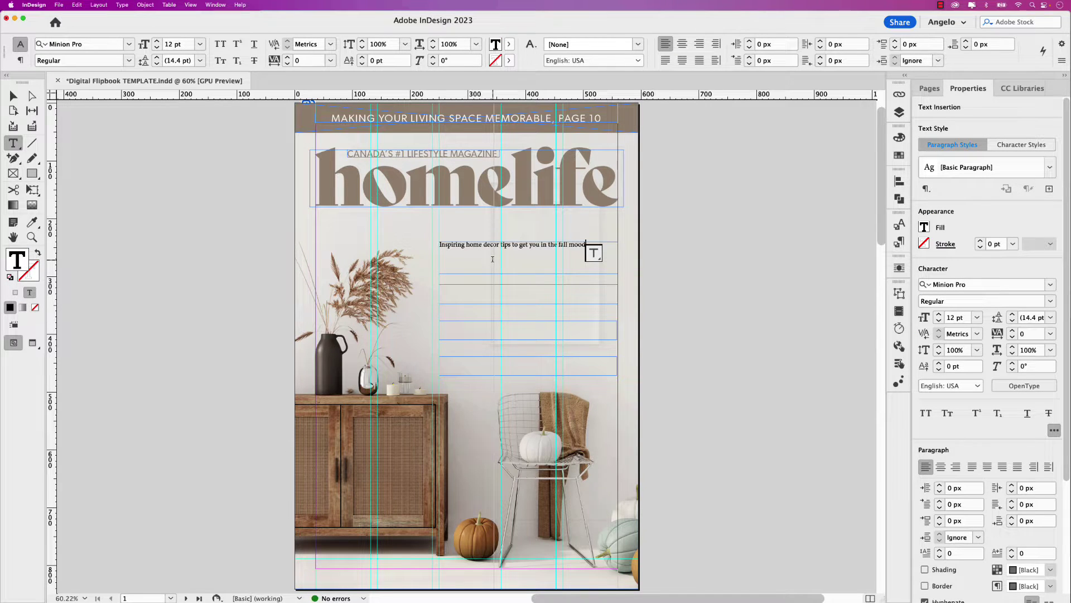
key("super+a")
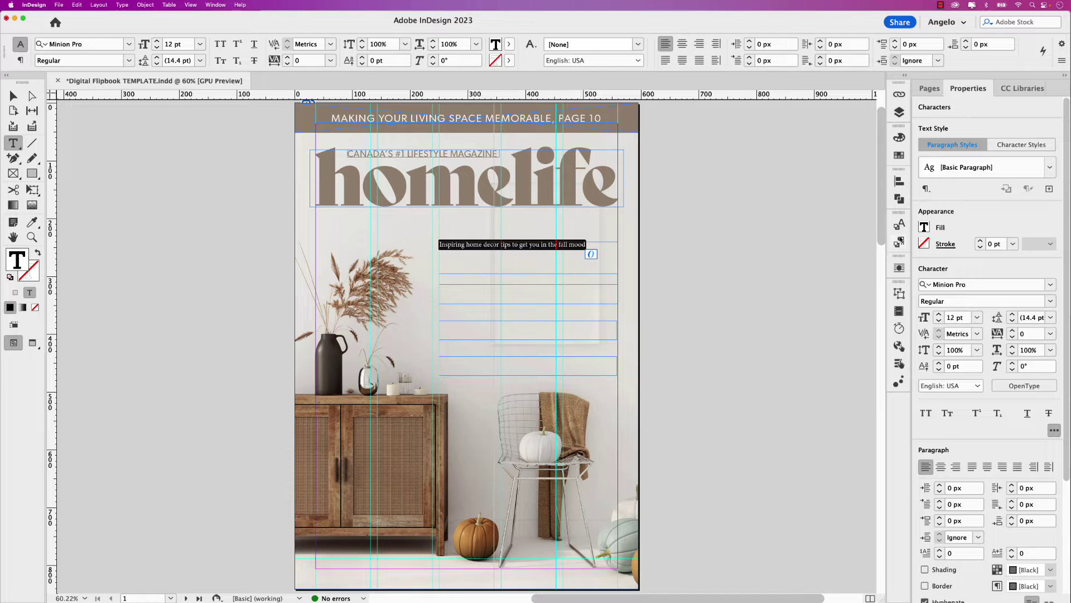
left_click(900, 241)
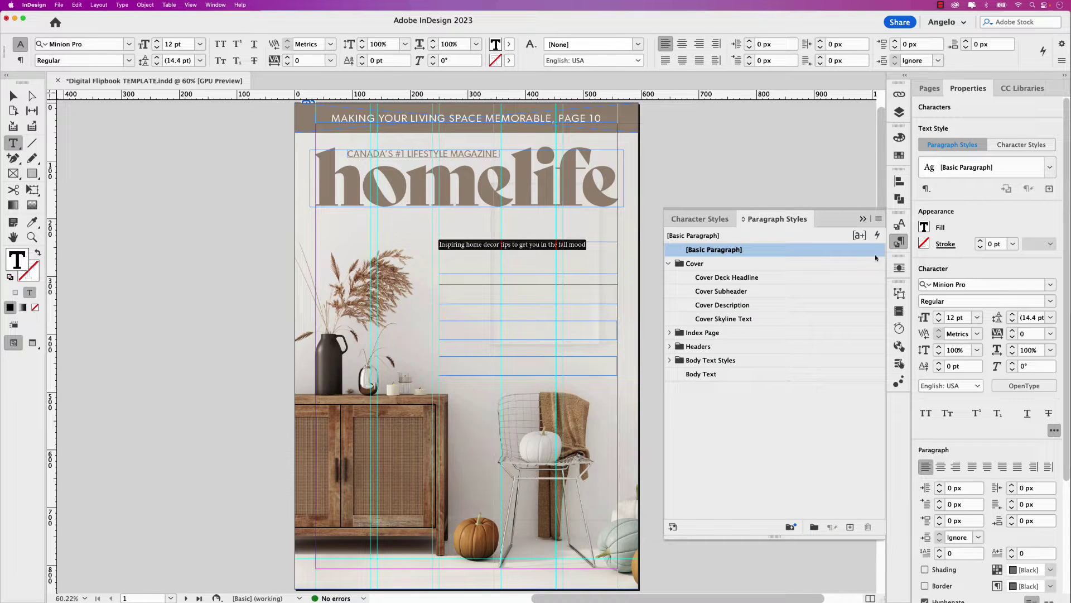
left_click(734, 281)
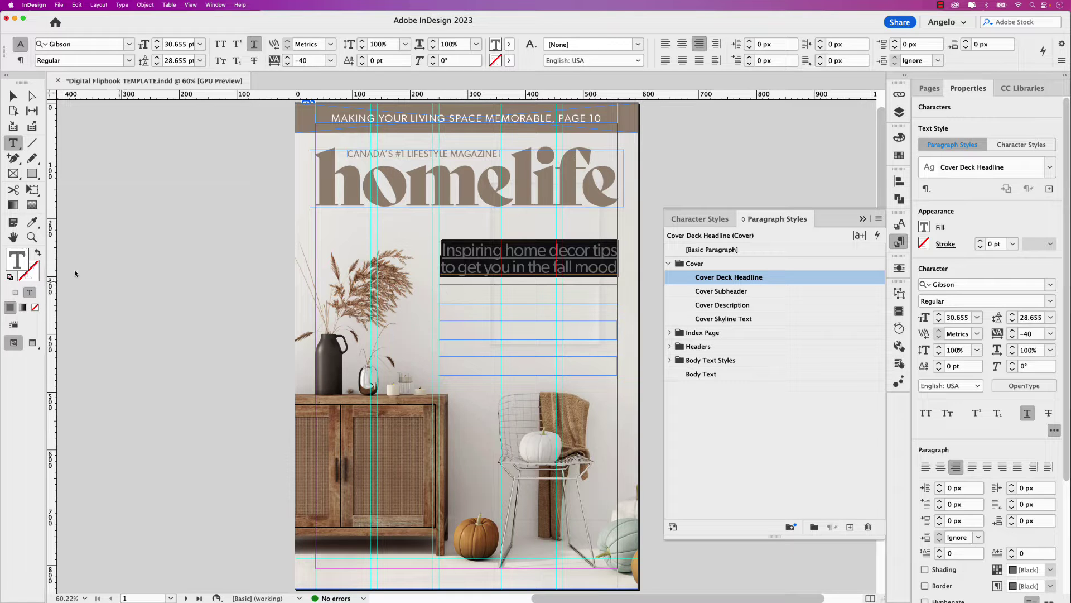
Step: Add "Bold & Brightful" and "Five tips to create a stunning living space" to the second frame, styled Cover Subheader and Cover Description respectively
key("super+Tab")
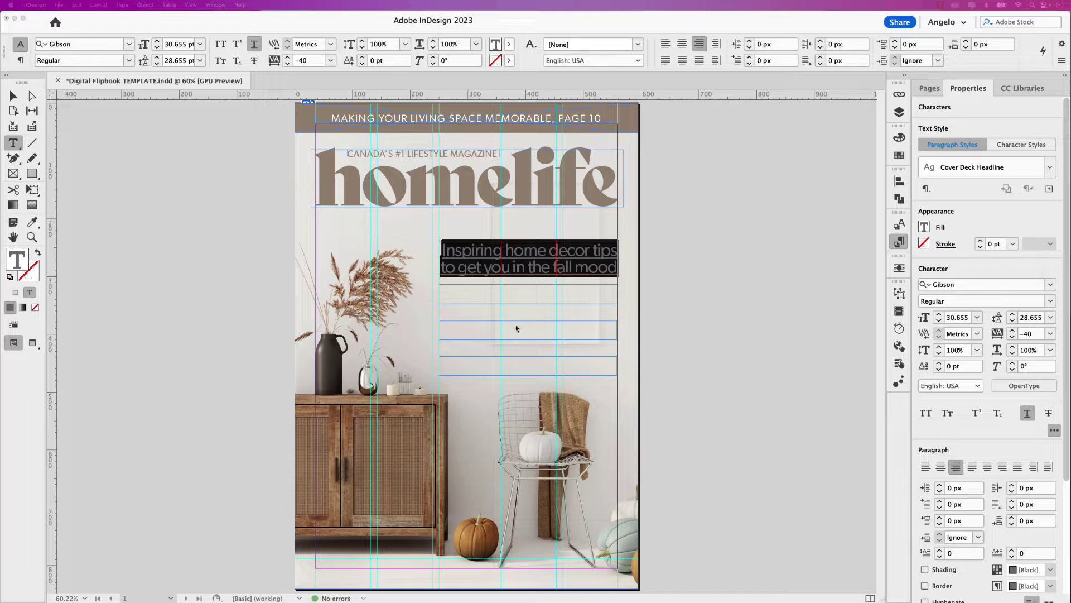
left_click(515, 299)
type("Bold & Brightful Five tips to create  a stunning living space")
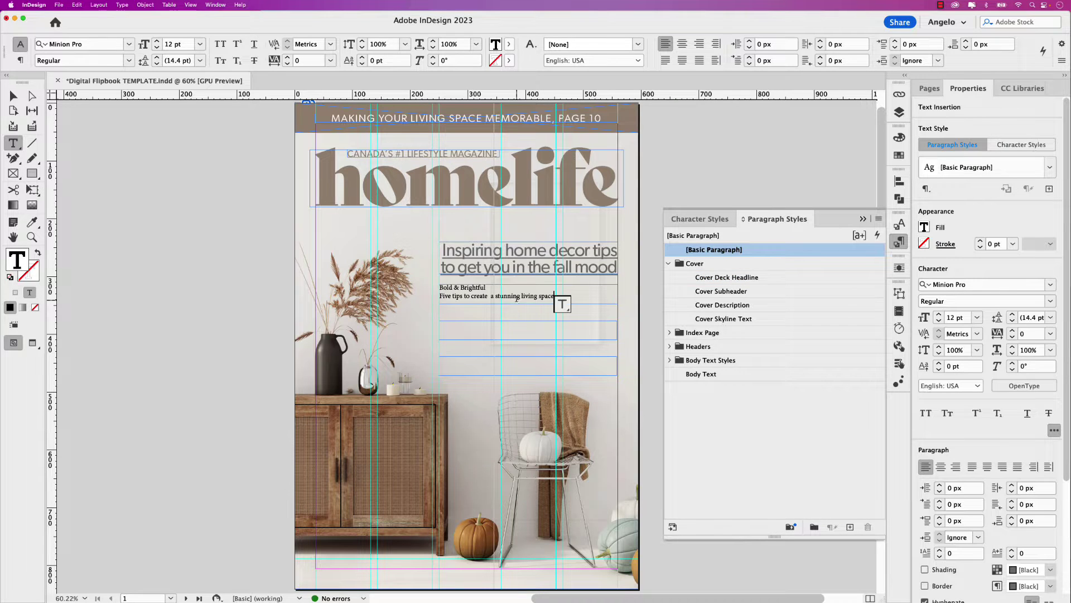
left_click(471, 288)
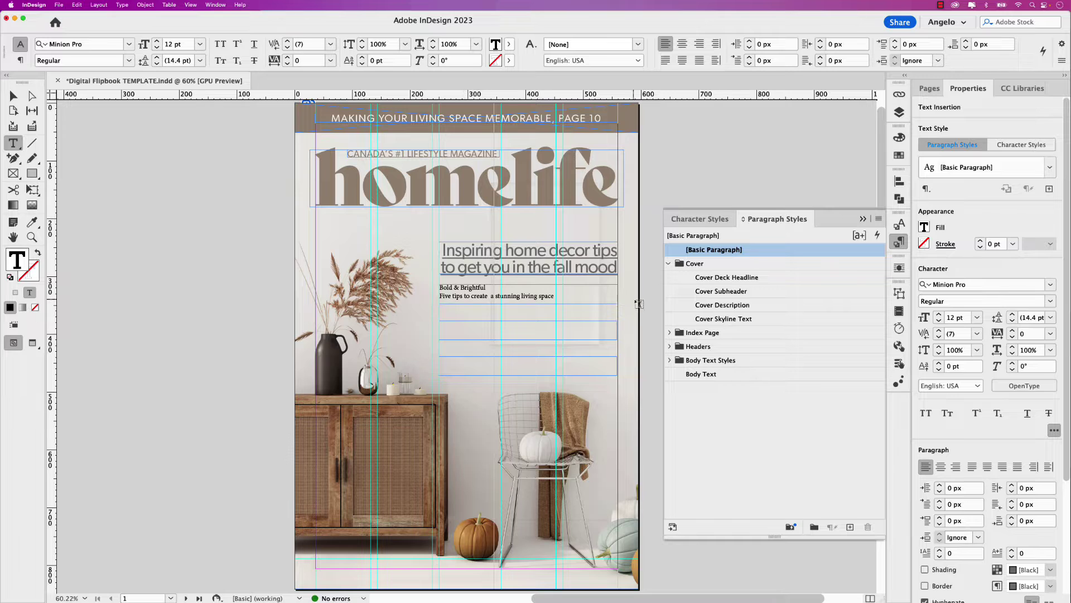
left_click(706, 291)
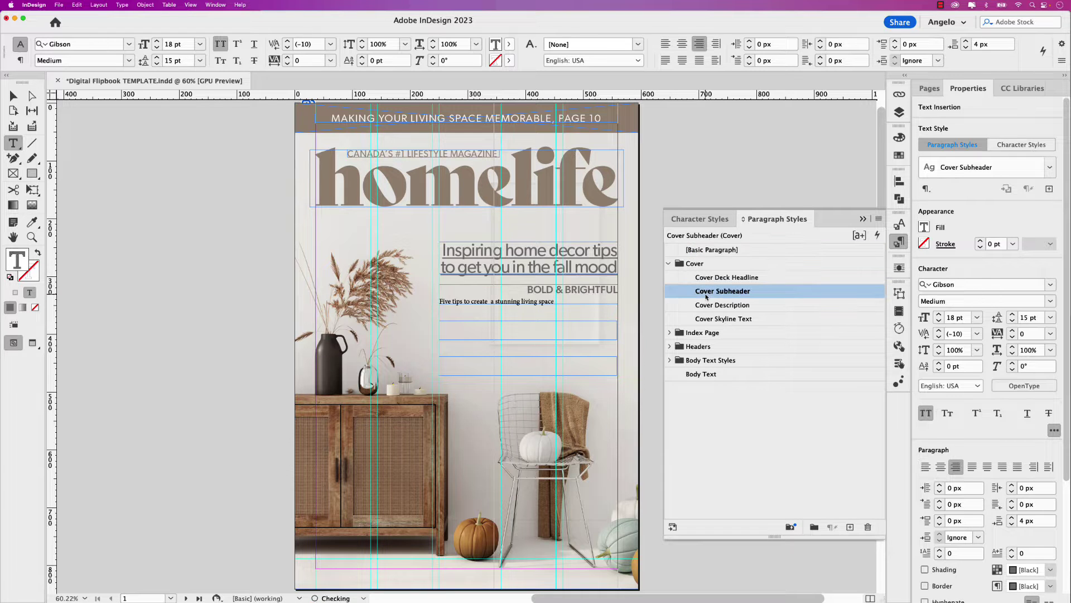
left_click(511, 301)
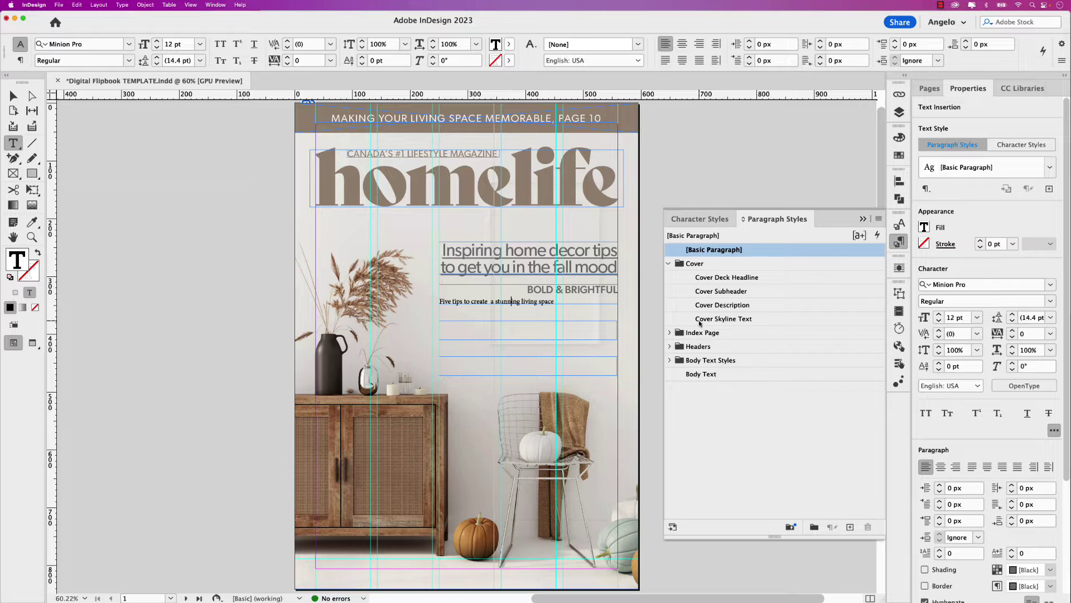
left_click(718, 307)
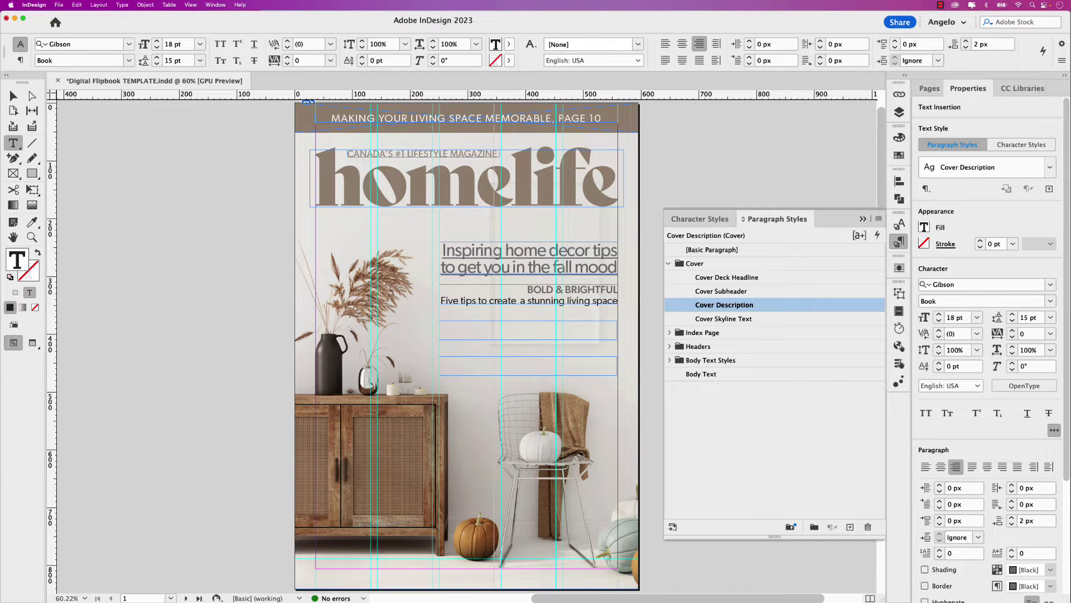
Step: Add "Powder Room Revival" and "Simple upgrades that make an impact" to the third frame, applying Cover Subheader to the first line
left_click(487, 329)
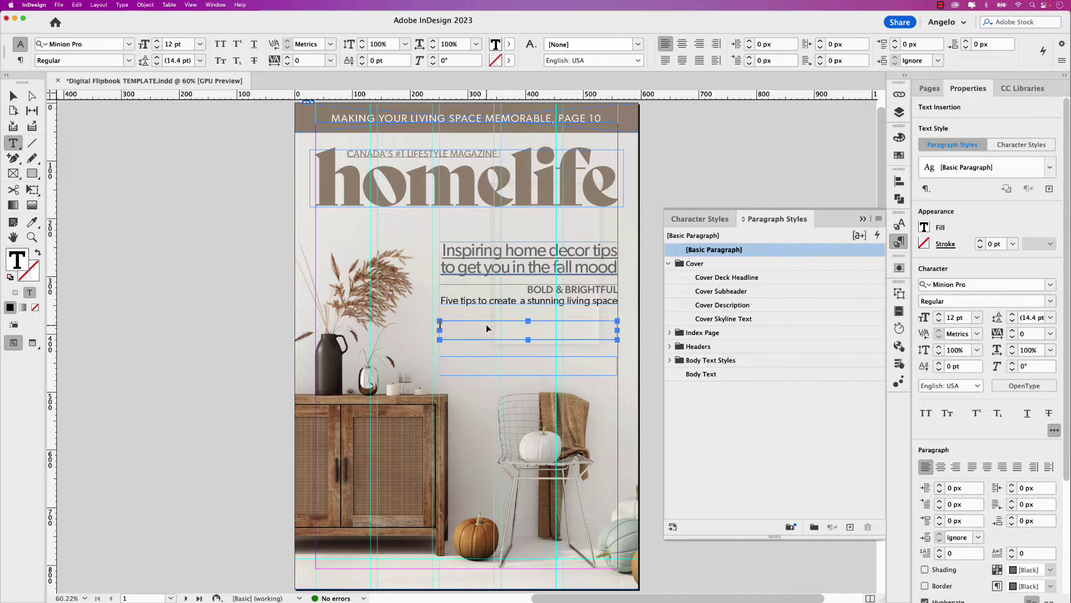
type("Powder Room Revival Simple upgrades that make an impact")
left_click(466, 324)
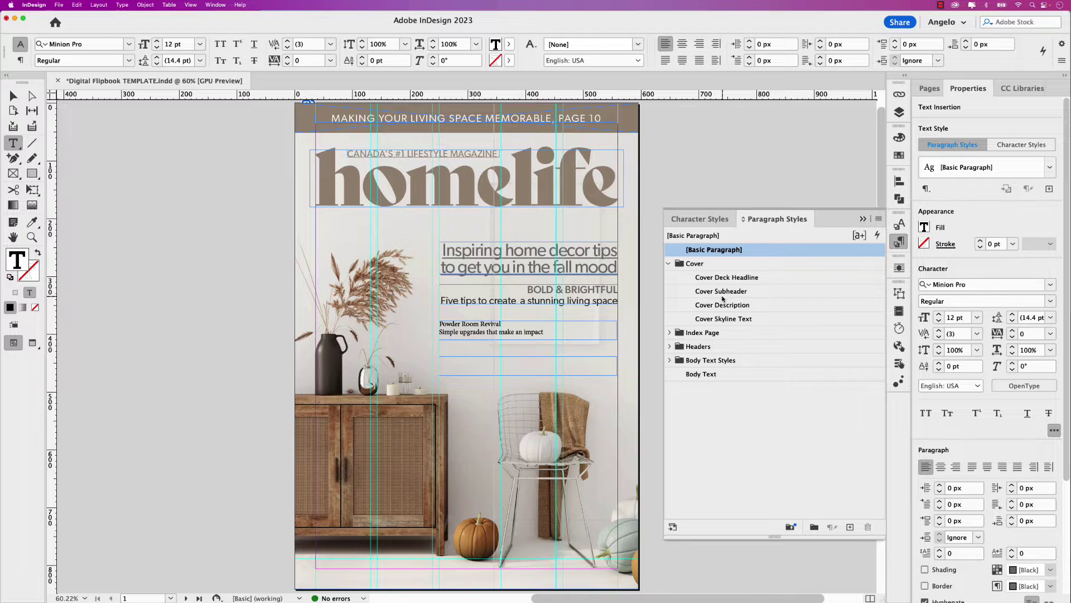
left_click(722, 292)
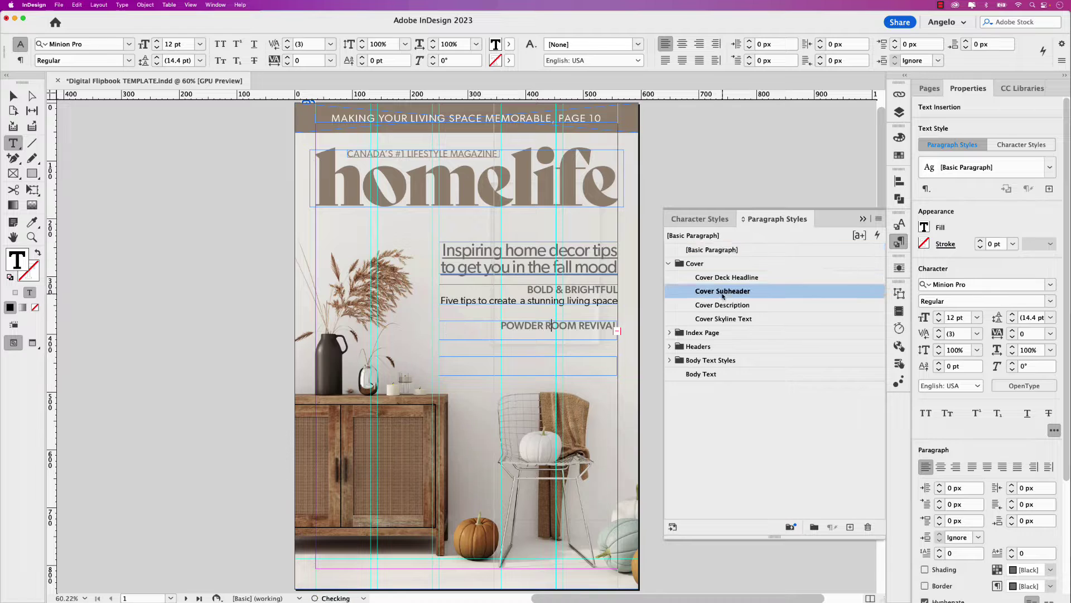
Step: Apply Cover Description to the line "Simple upgrades that make an impact" and resize its text frame to a height of 33.4 px
left_click(13, 96)
left_click_drag(528, 339, 527, 346)
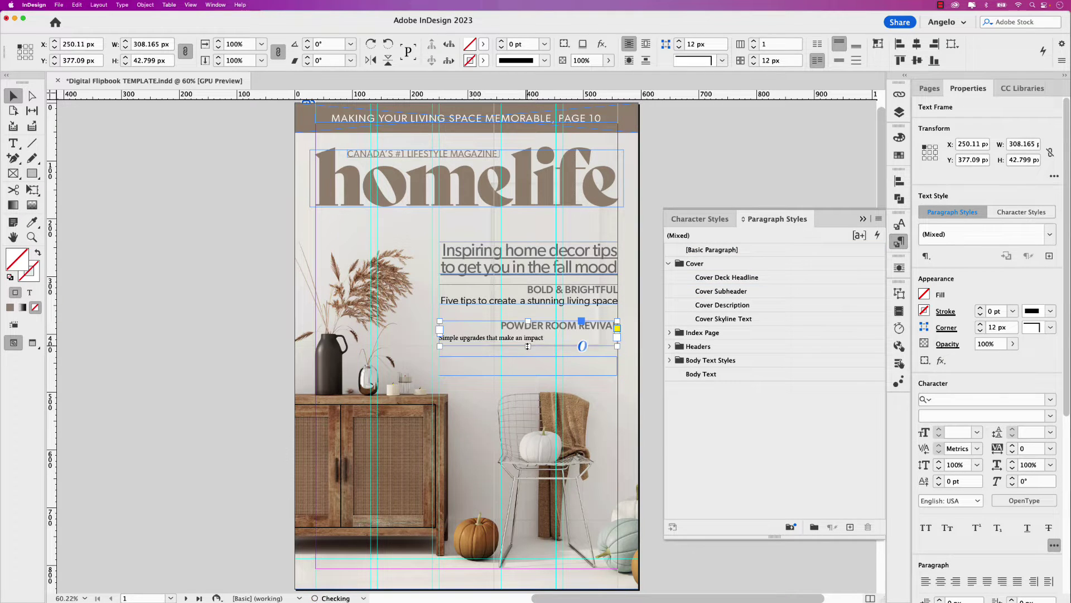
double_click(500, 337)
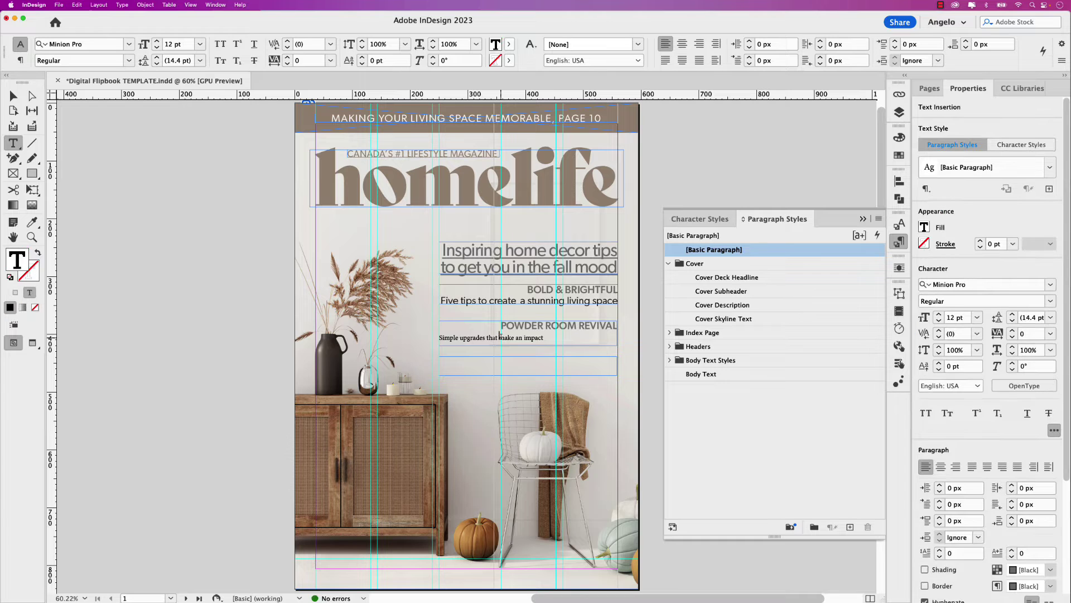
left_click(723, 305)
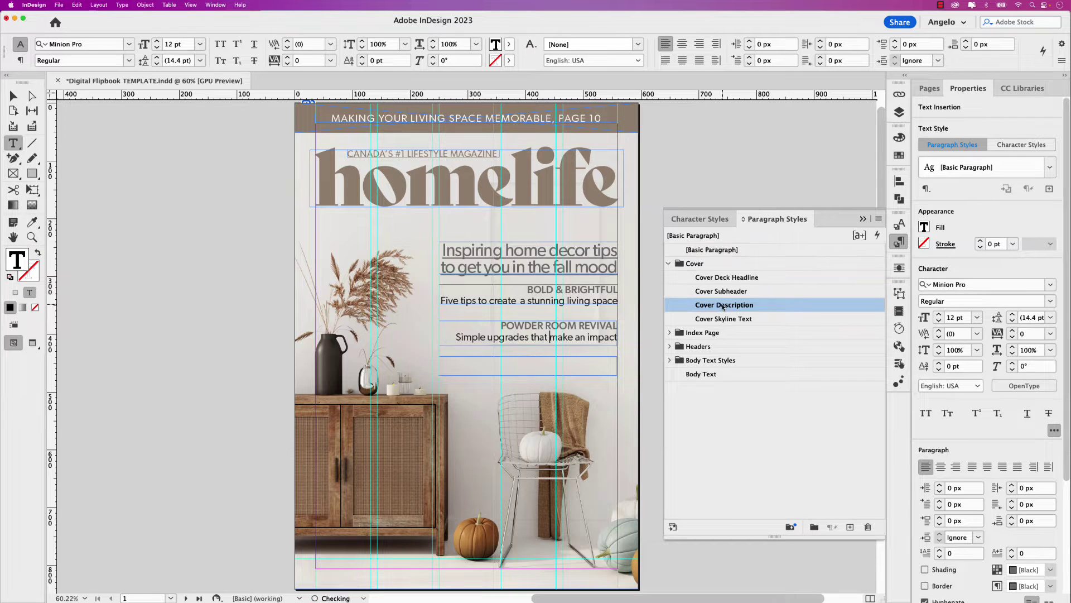
key("Escape")
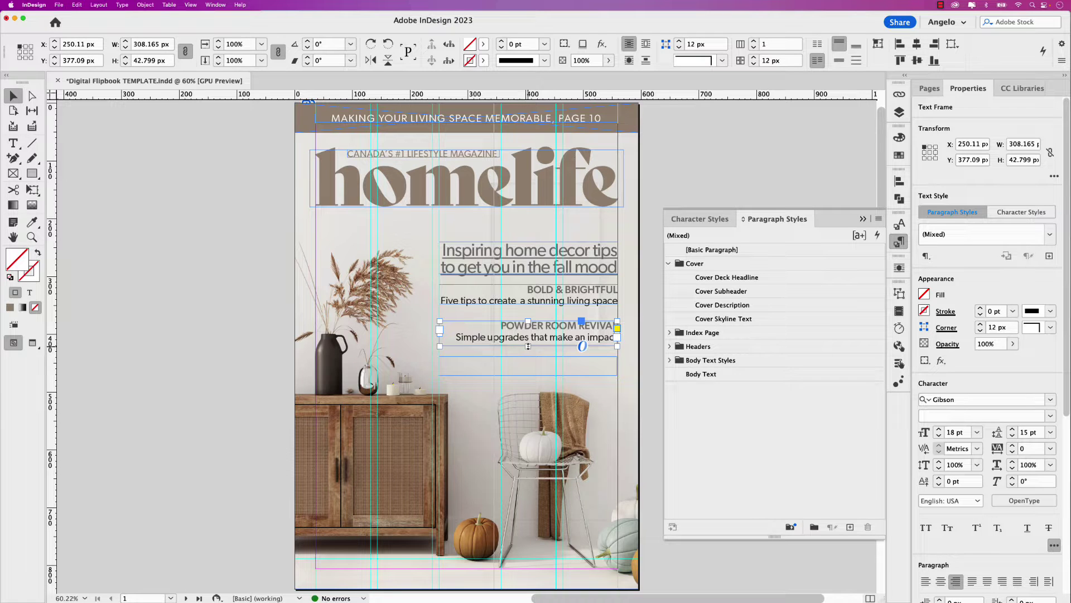
left_click_drag(527, 347, 528, 341)
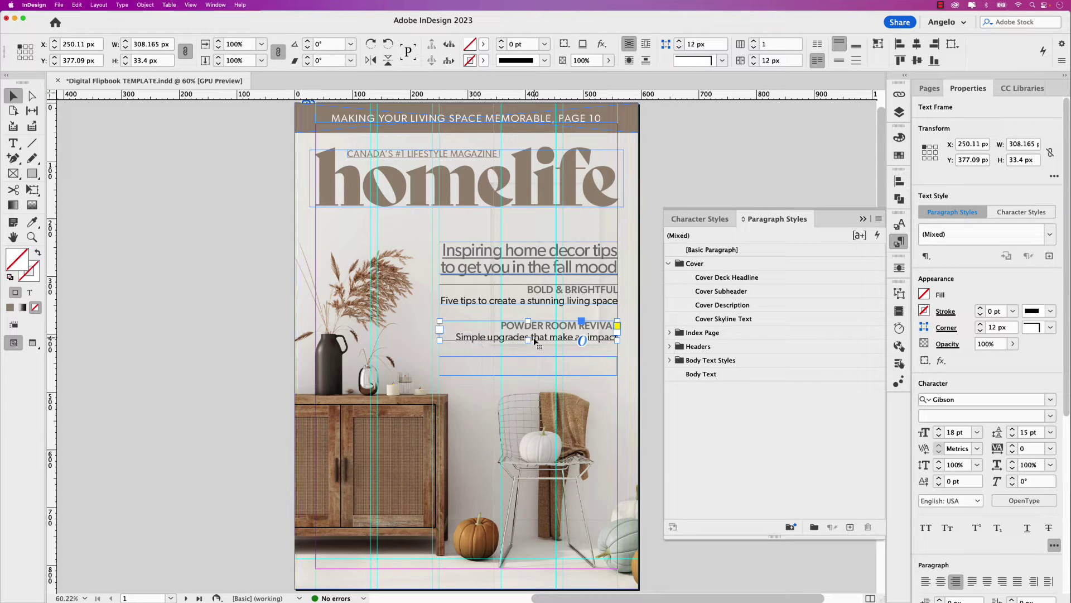
Step: Copy "Holiday placesettings" and "Table settings to get you in holiday mood" into the lowest cover text frame, applying Cover Subheader to the first line
left_click(529, 367)
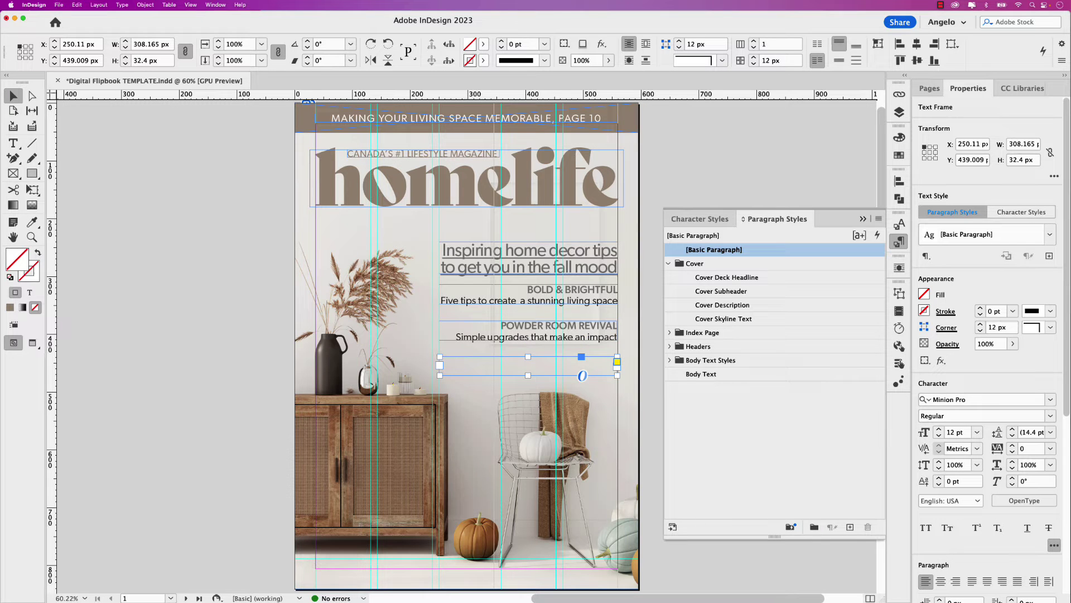
key("super+Tab")
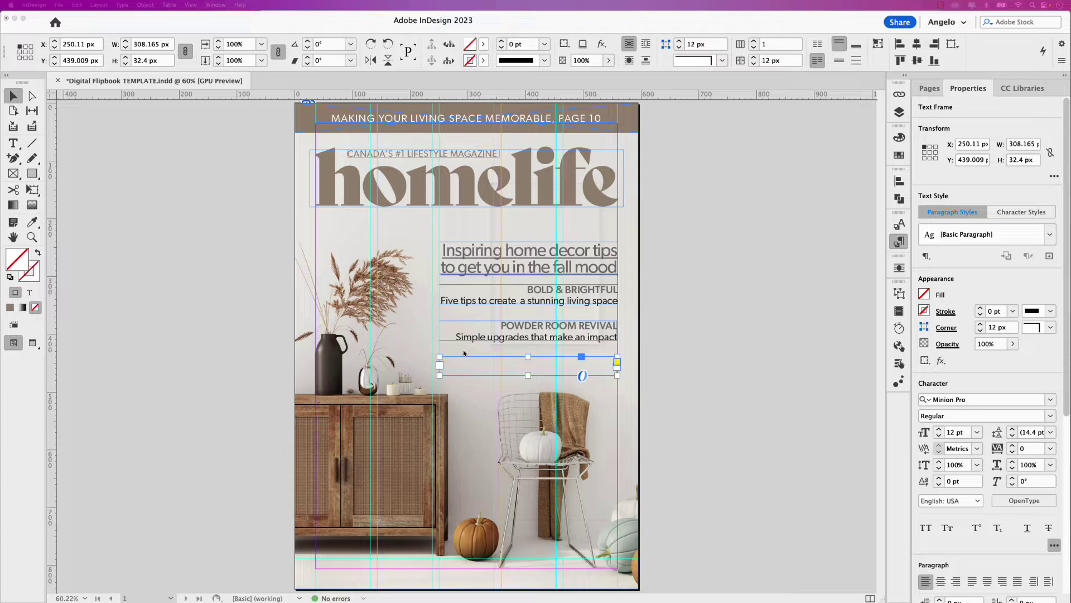
left_click(473, 366)
double_click(473, 366)
type("Holiday place settings Table settings to get you in holiday mood")
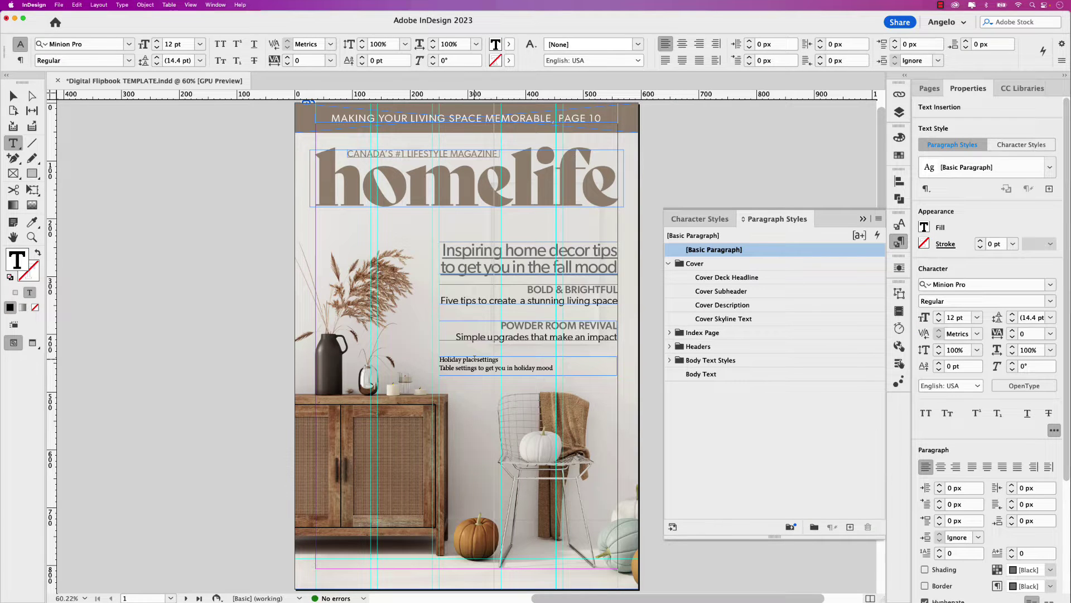
left_click(475, 359)
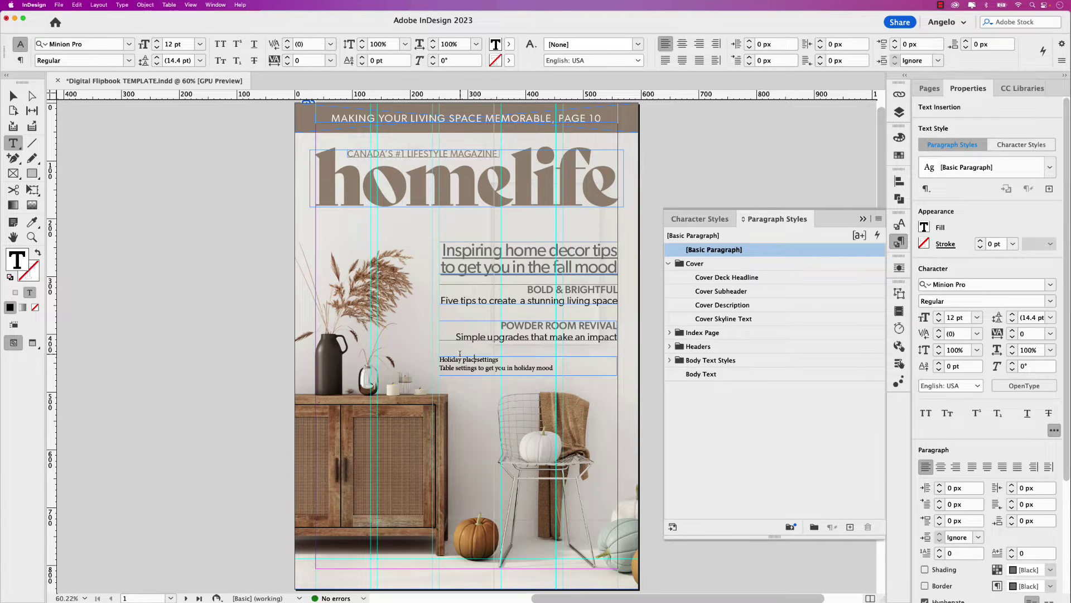
left_click(721, 291)
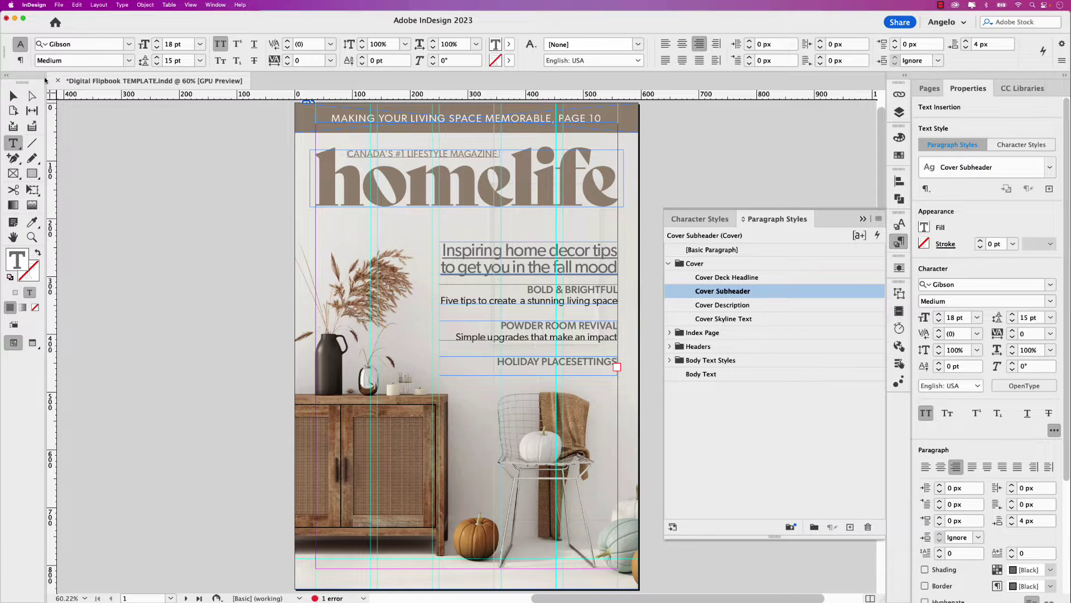
Step: Apply Cover Description to the line "Table settings to get you in holiday mood" and fit its text frame to a height of 33.4 px
left_click(13, 95)
left_click_drag(528, 375, 528, 380)
double_click(546, 374)
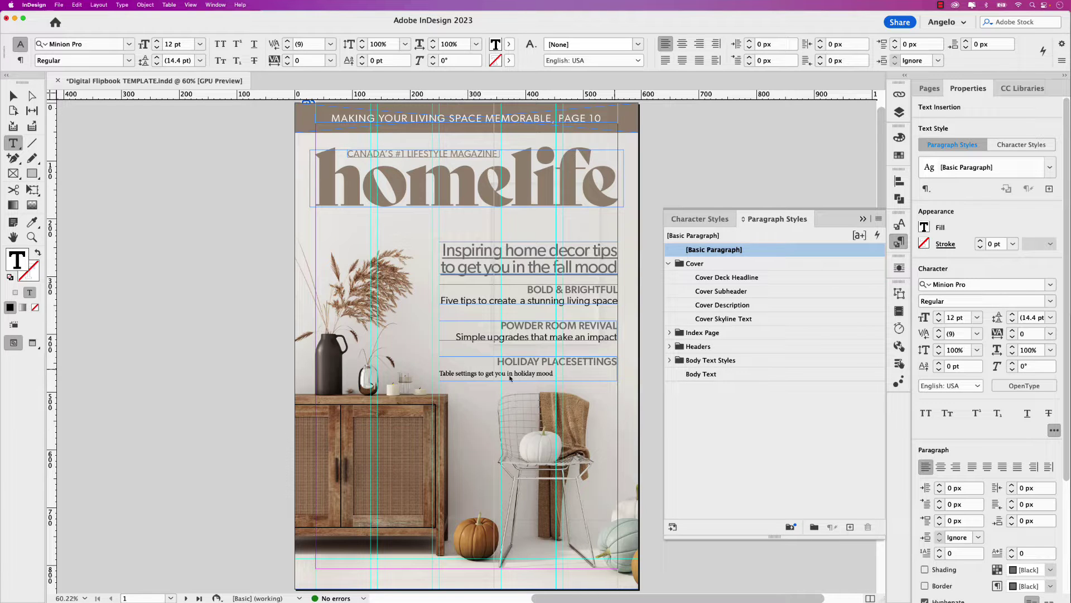
left_click(712, 306)
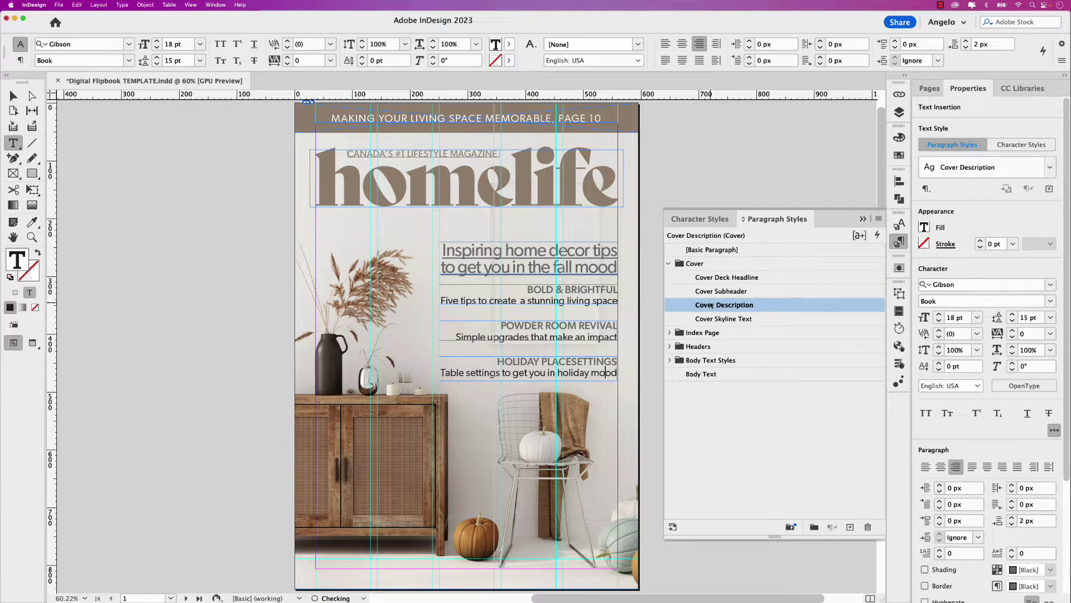
key("Escape")
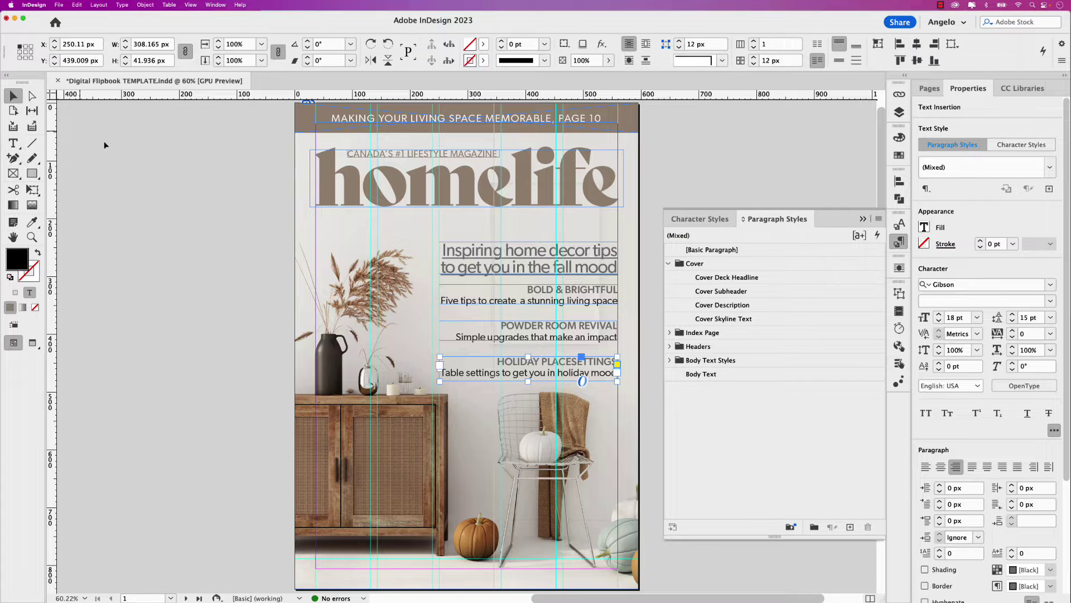
double_click(527, 381)
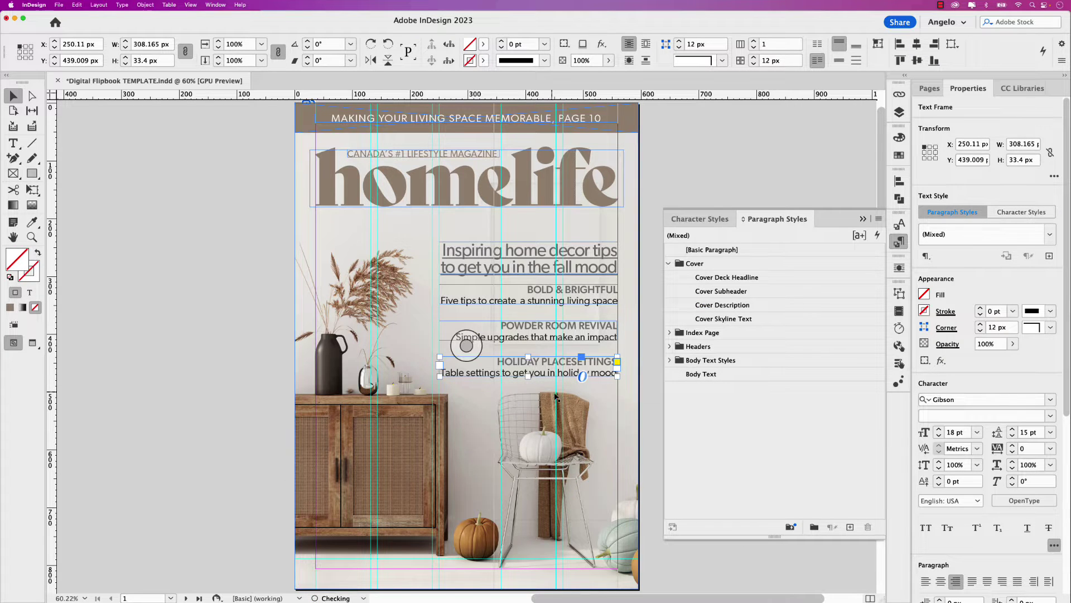
left_click(643, 361)
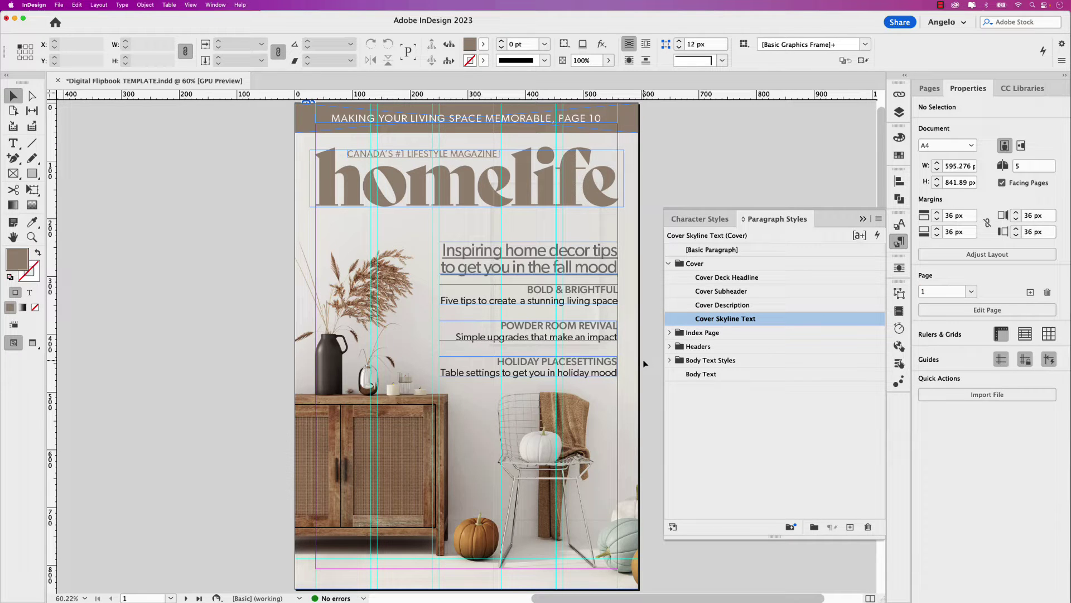
Step: Open the spread of pages 2-3 and place "Index Image.jpeg" from the Spread 1 images folder into the large picture frame on page 2
left_click(570, 257)
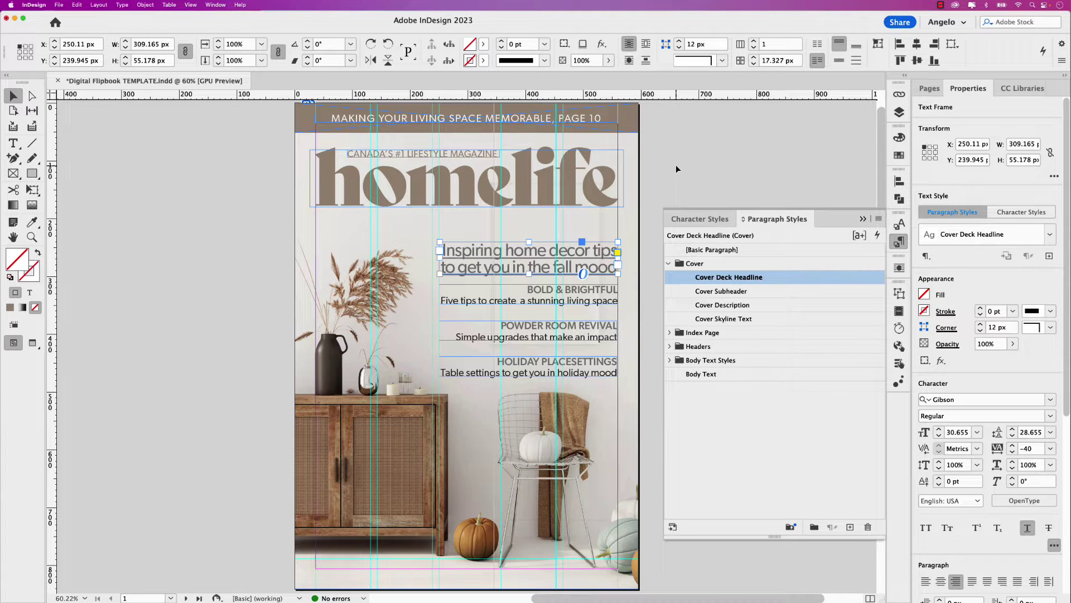
left_click(928, 89)
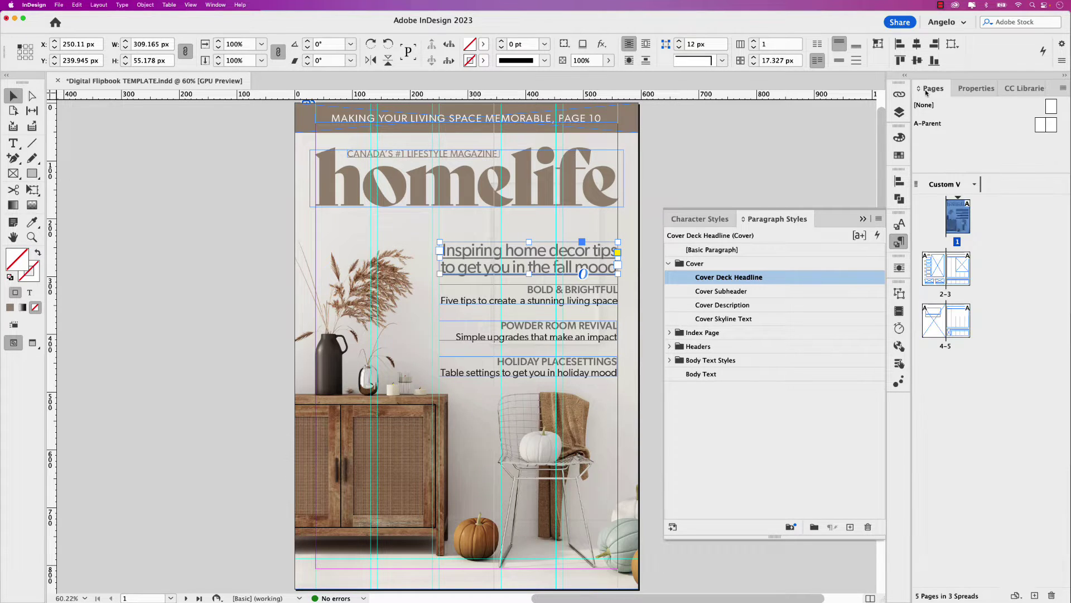
double_click(942, 281)
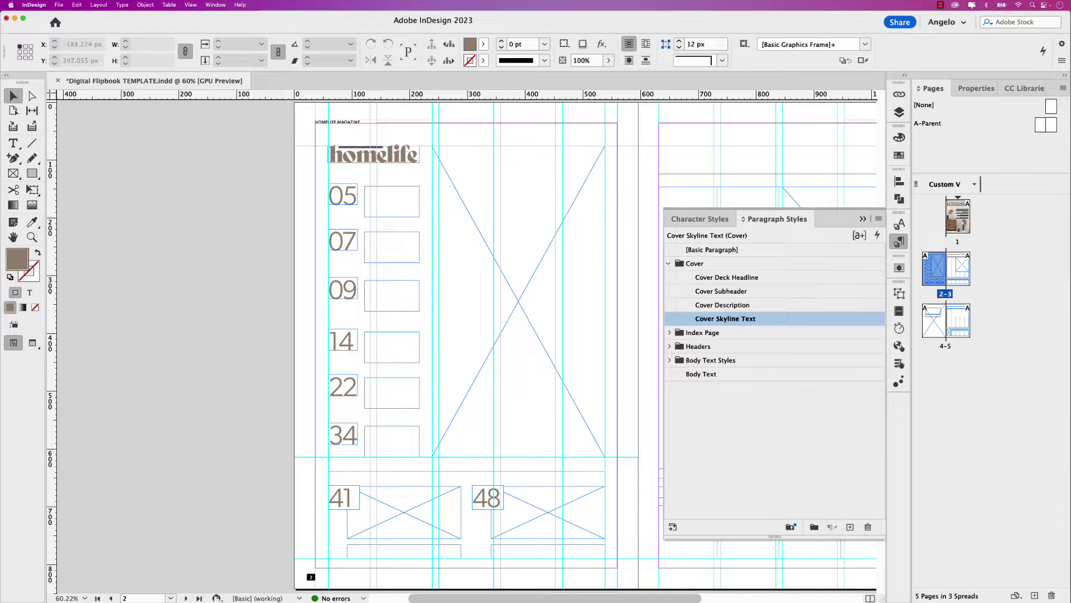
left_click_drag(0, 136, 204, 140)
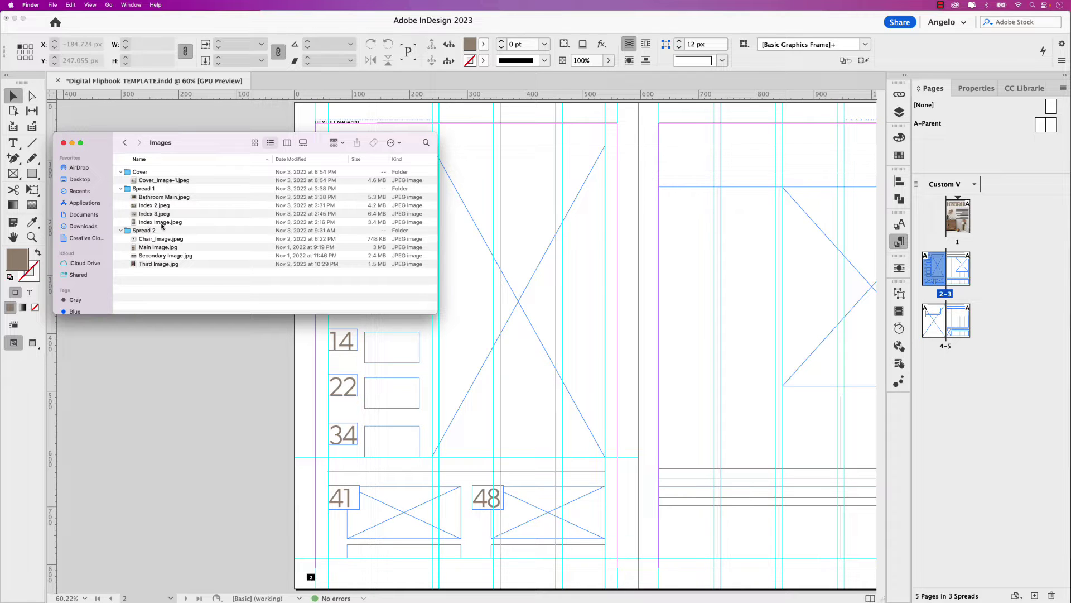
left_click(148, 225)
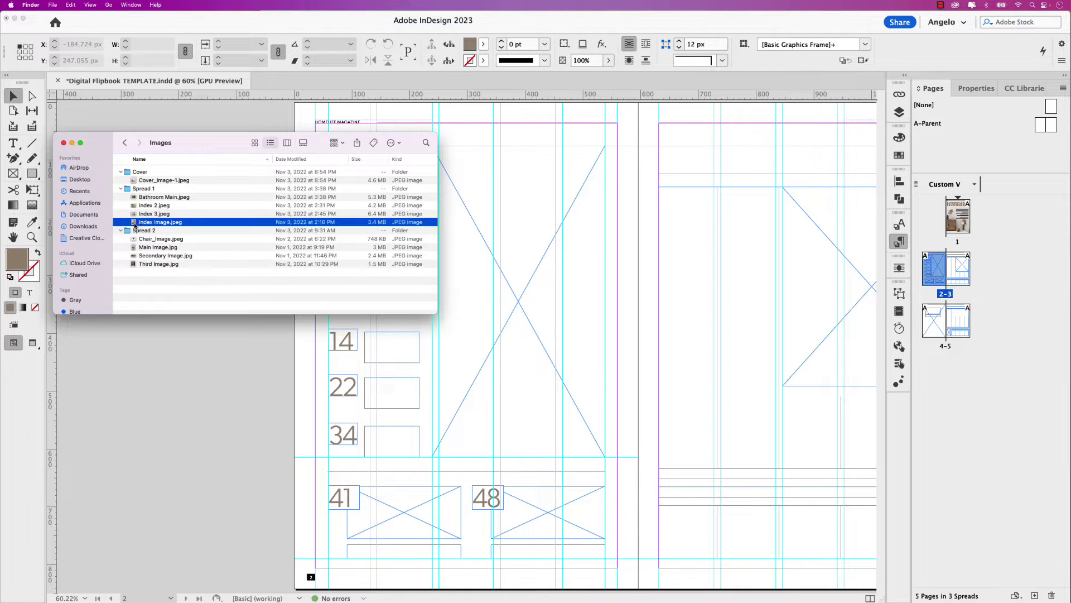
left_click_drag(140, 226, 514, 246)
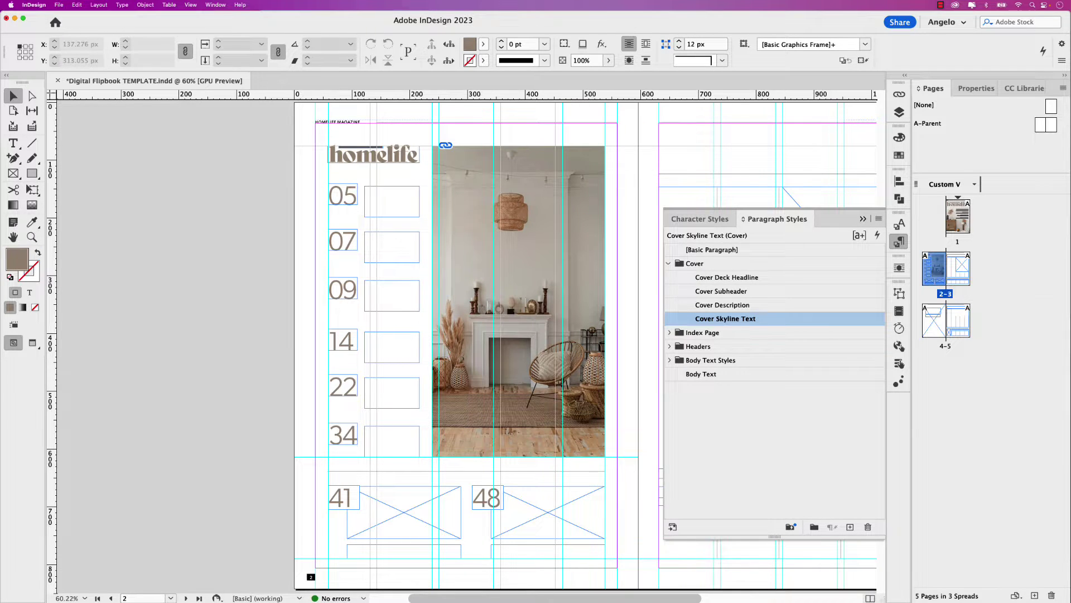
Step: Place "Index 2.jpeg" in the picture frame beside 41 and "Index 3.jpeg" in the frame beside 48
key("super+Tab")
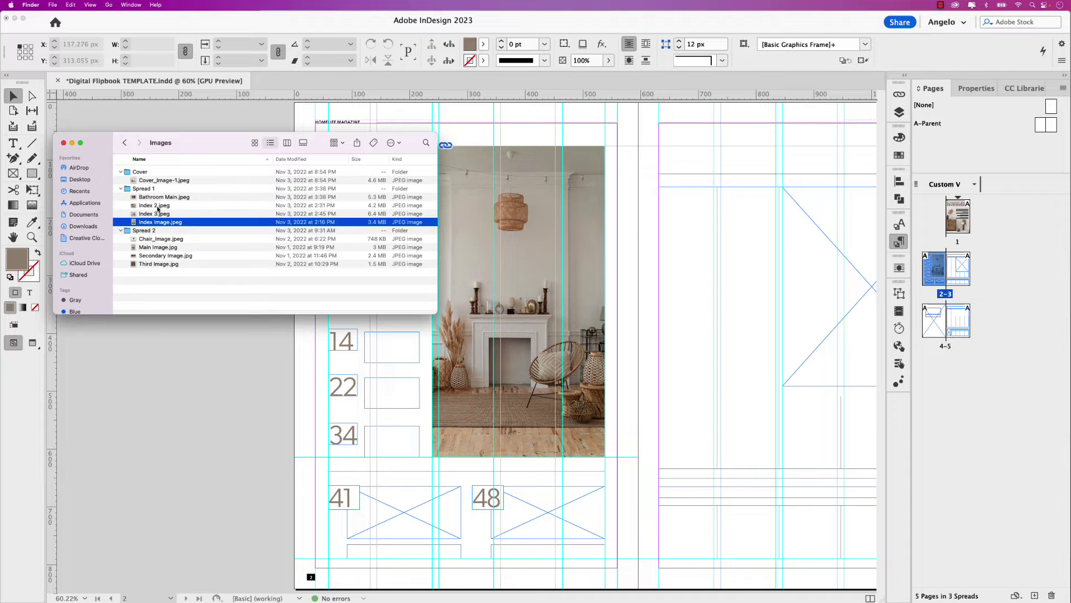
left_click(157, 206)
left_click_drag(159, 208, 430, 503)
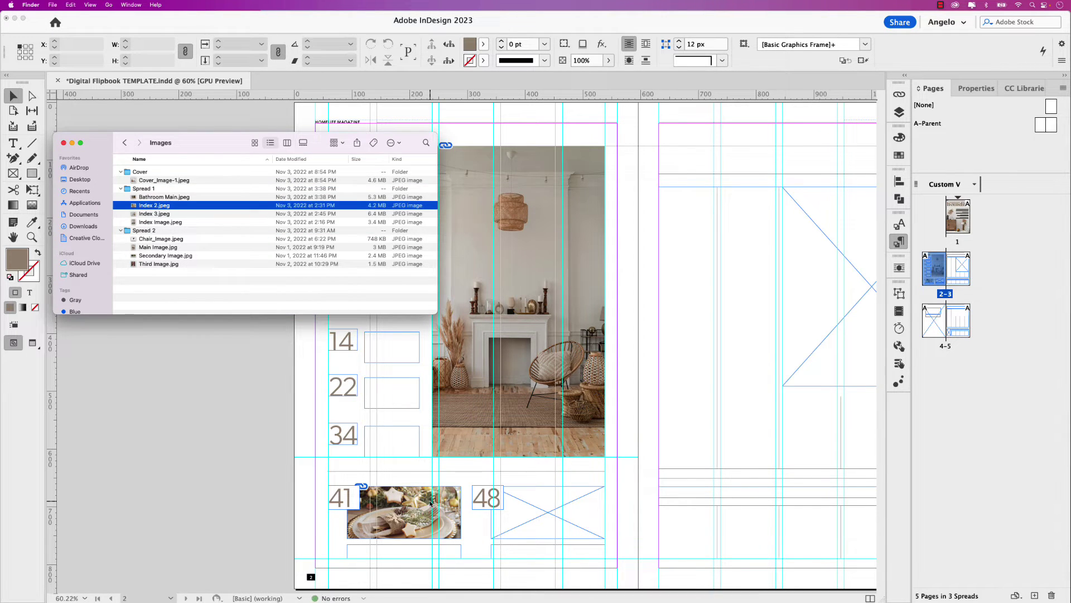
left_click(155, 214)
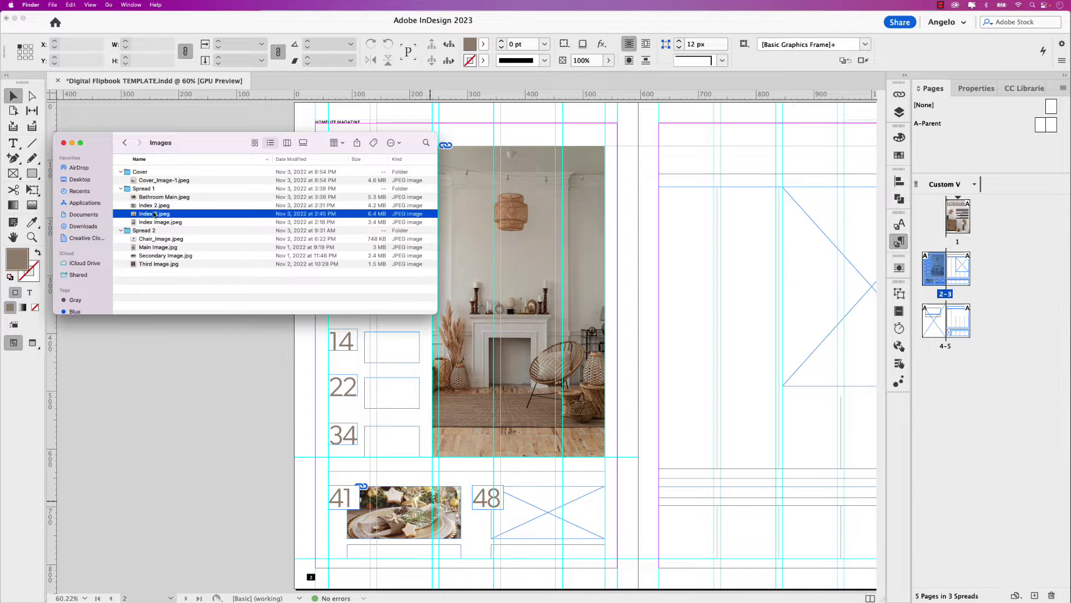
left_click_drag(149, 216, 554, 511)
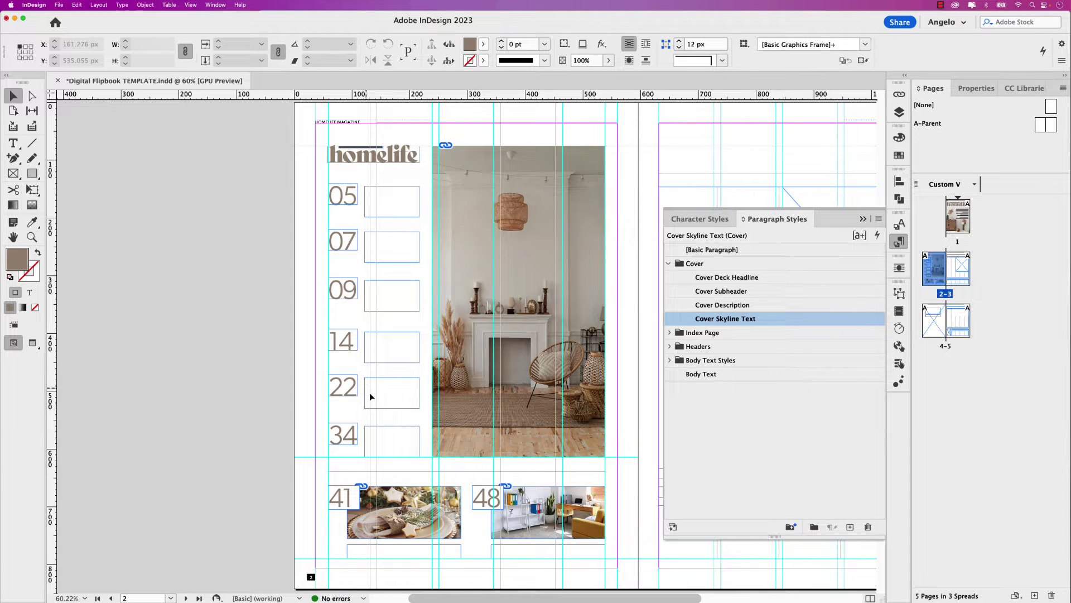
Step: Copy the "DECOR TRENDS" heading and its description into the text frame beside page number 05
key("super+Tab")
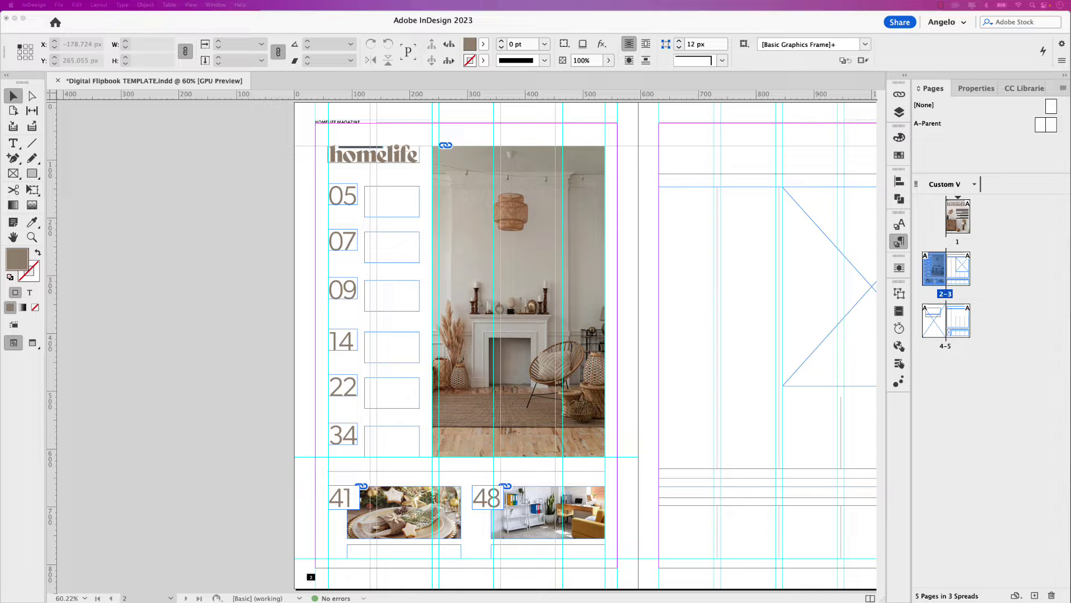
double_click(391, 195)
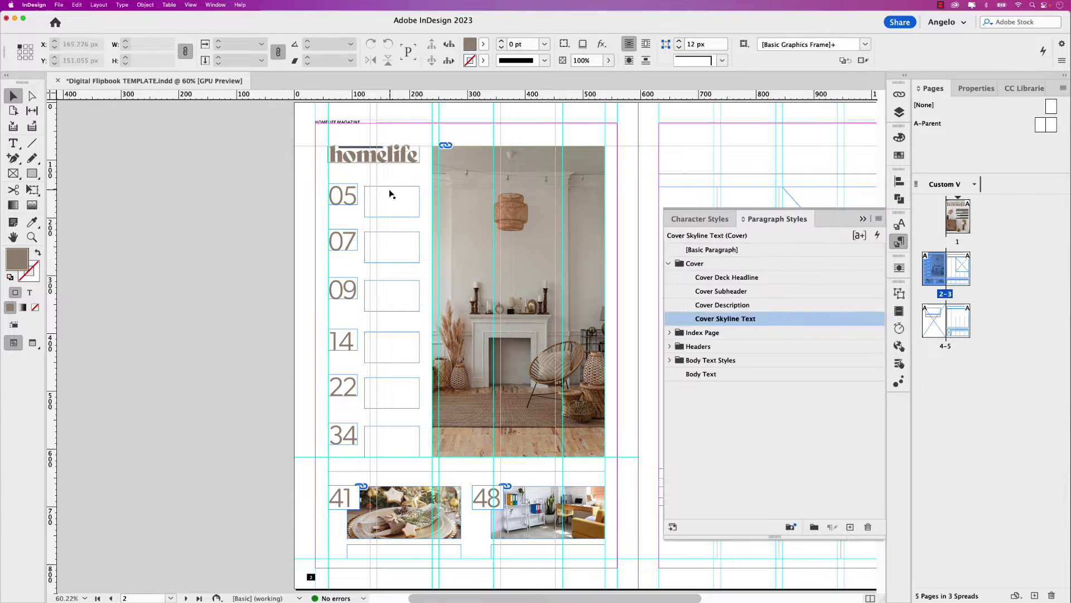
key("super+v")
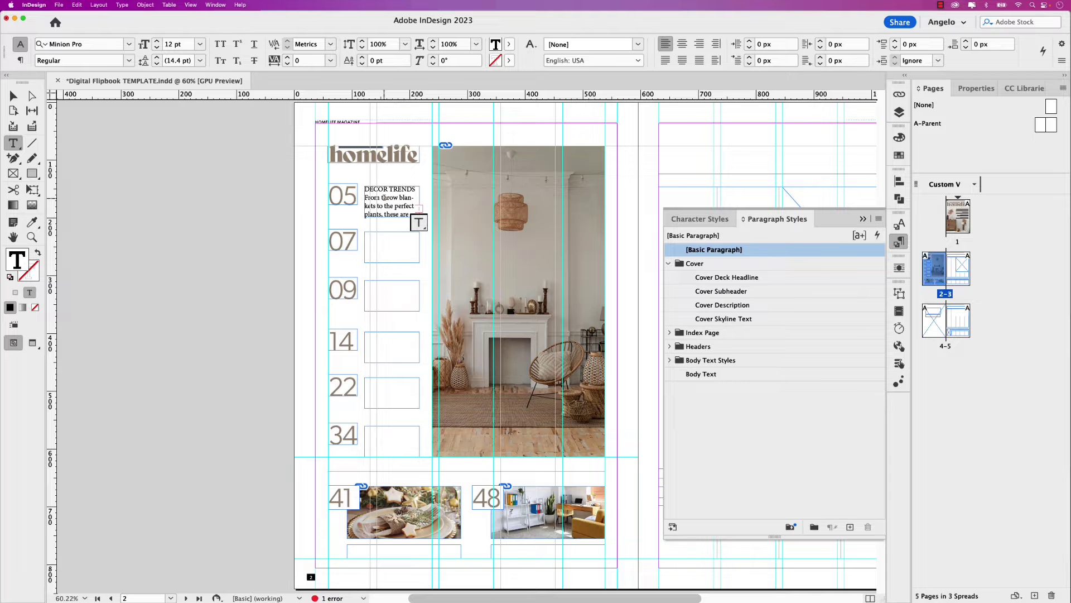
left_click(398, 190)
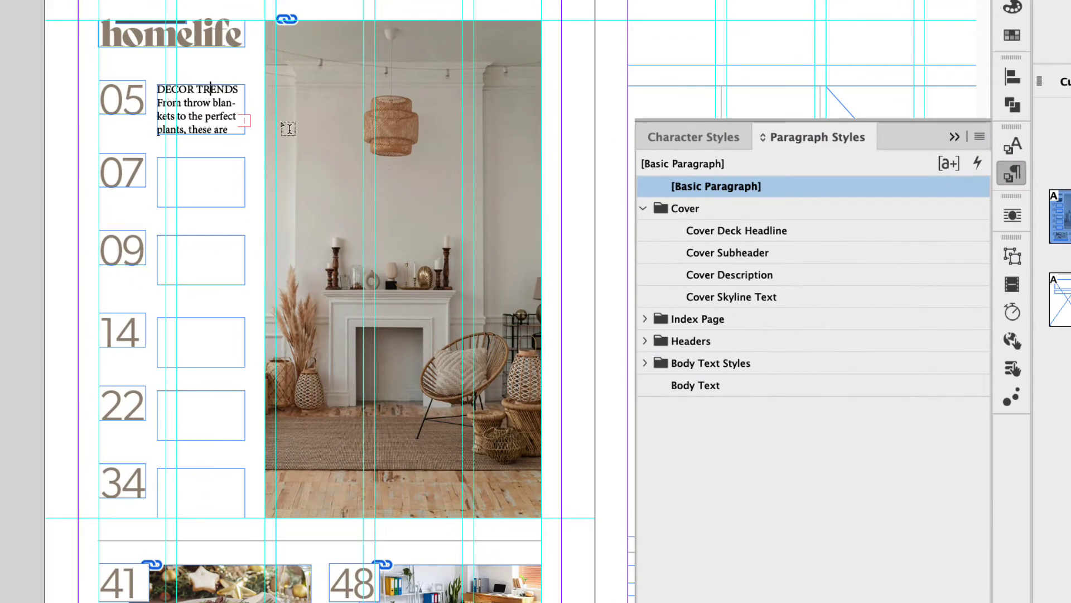
Step: Apply the Index Header style to "DECOR TRENDS" and Index Description to the paragraph below it
left_click(645, 320)
left_click(644, 209)
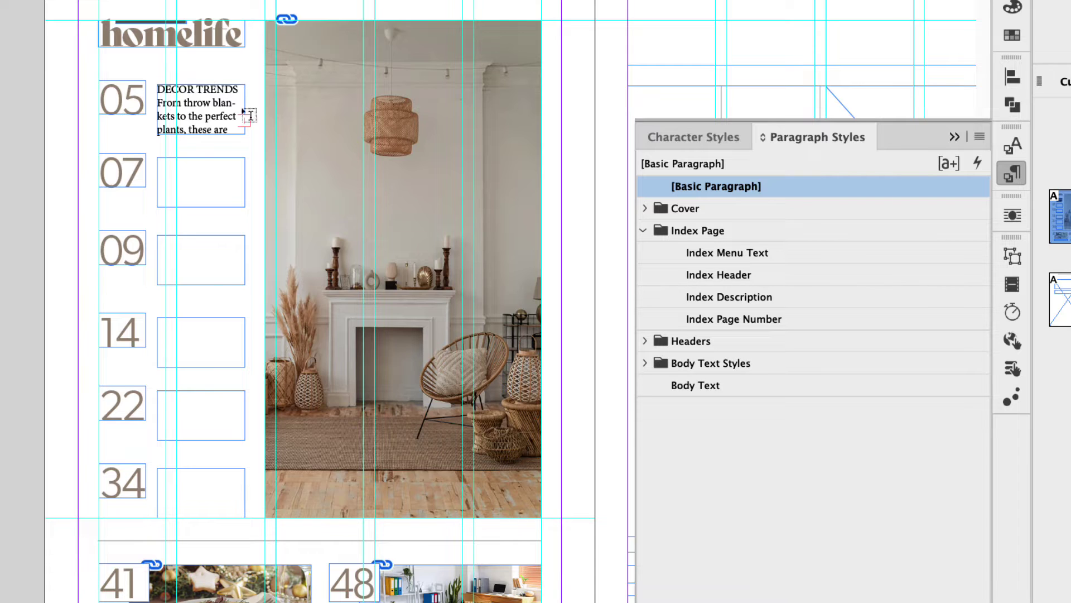
left_click(721, 281)
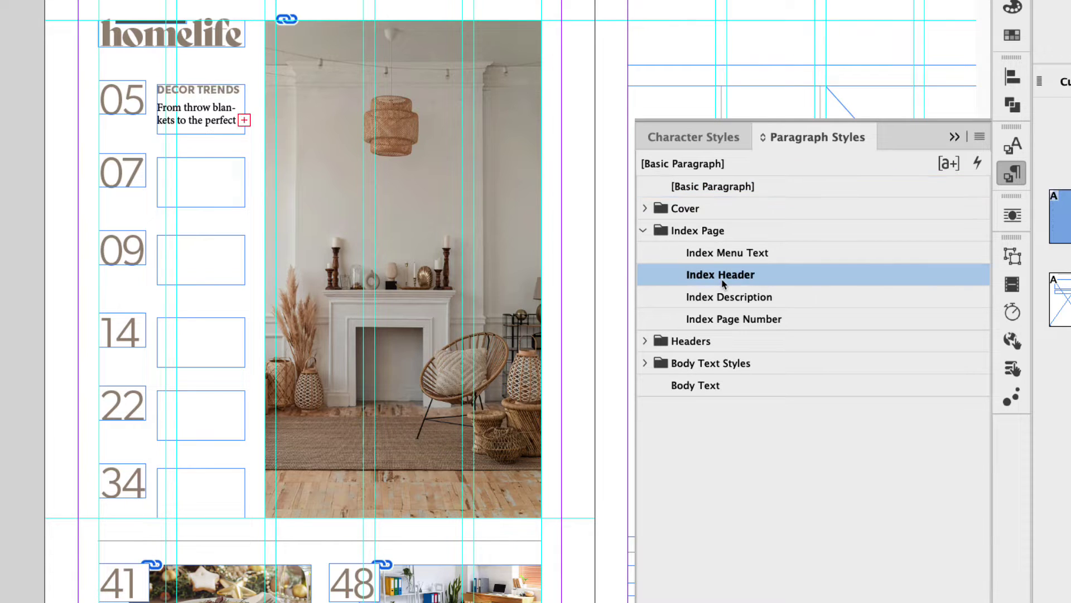
left_click(191, 121)
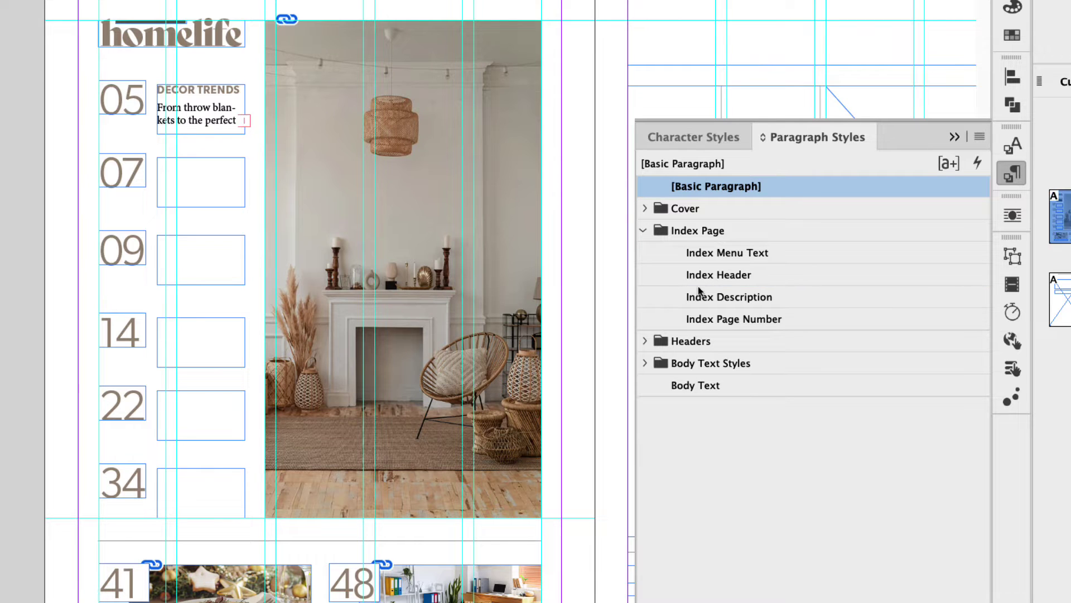
left_click(728, 300)
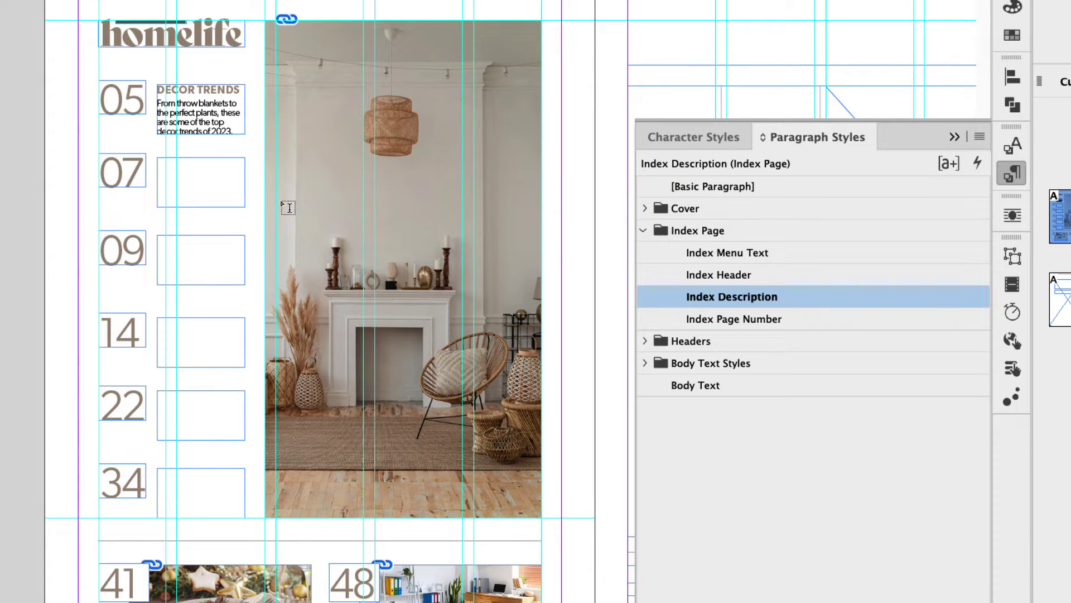
left_click(159, 112)
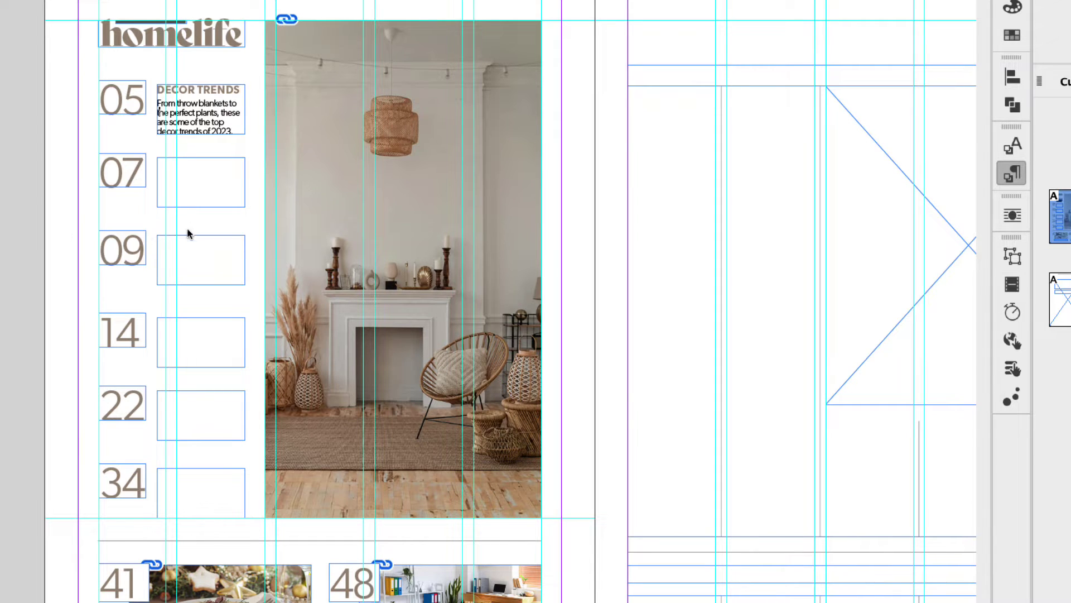
Step: Add the "COLOR TIPS" heading and its description about painting in the fall beside 07, styled Index Header and Index Description respectively
key("F11")
left_click(180, 176)
type("COLOR TIPS It's Fall, so that means it's time to think about")
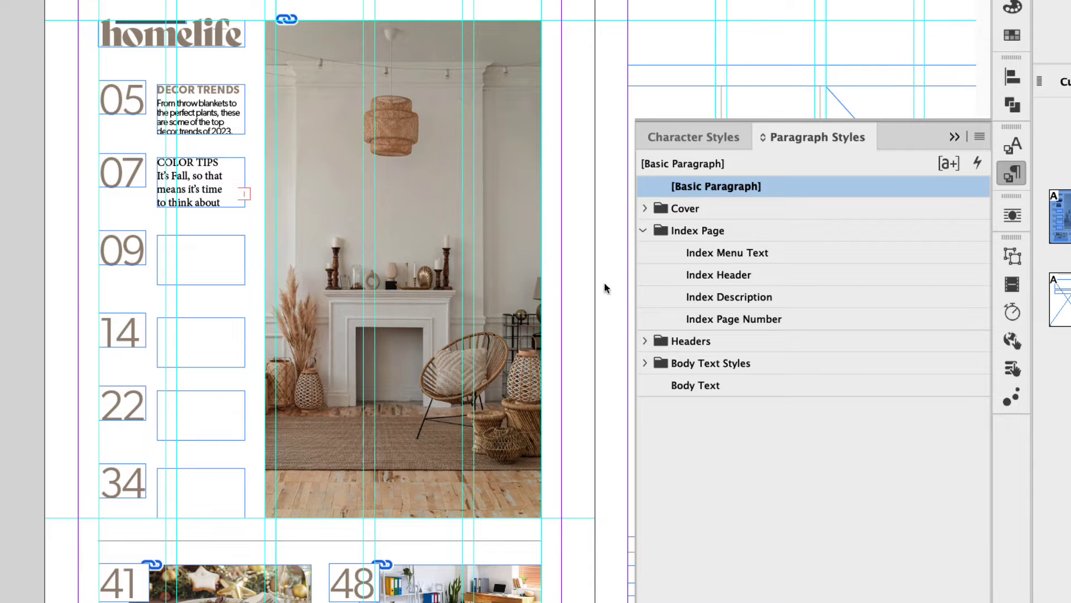
left_click(720, 276)
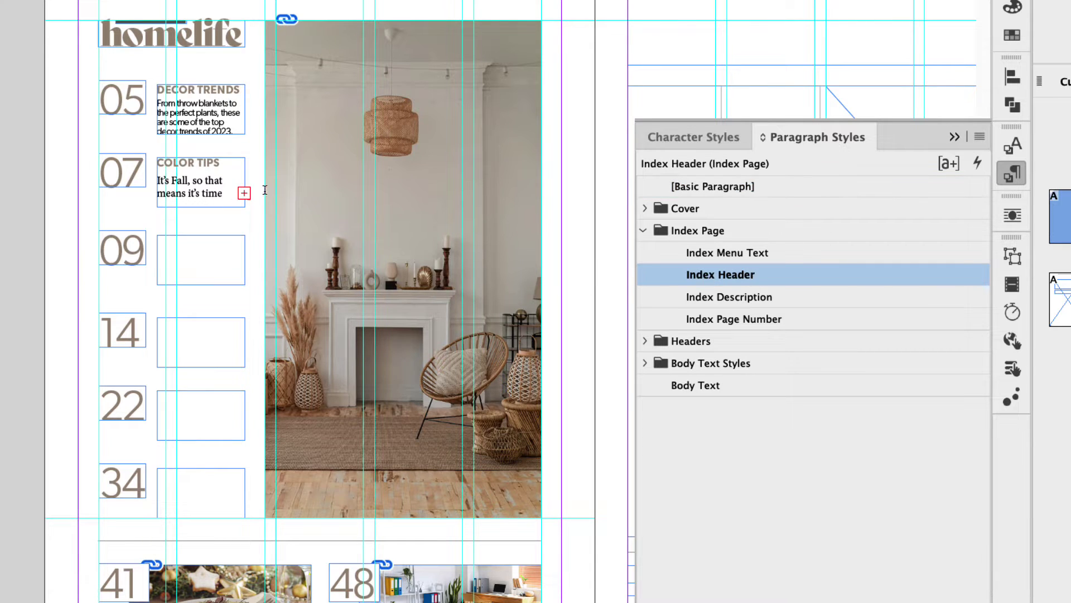
left_click(189, 184)
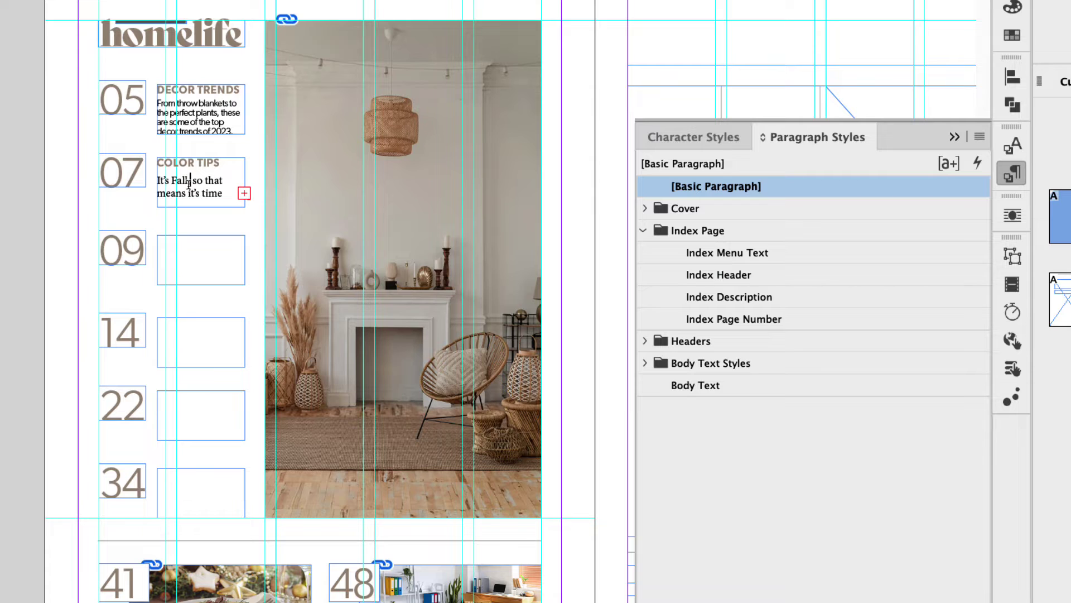
left_click(707, 299)
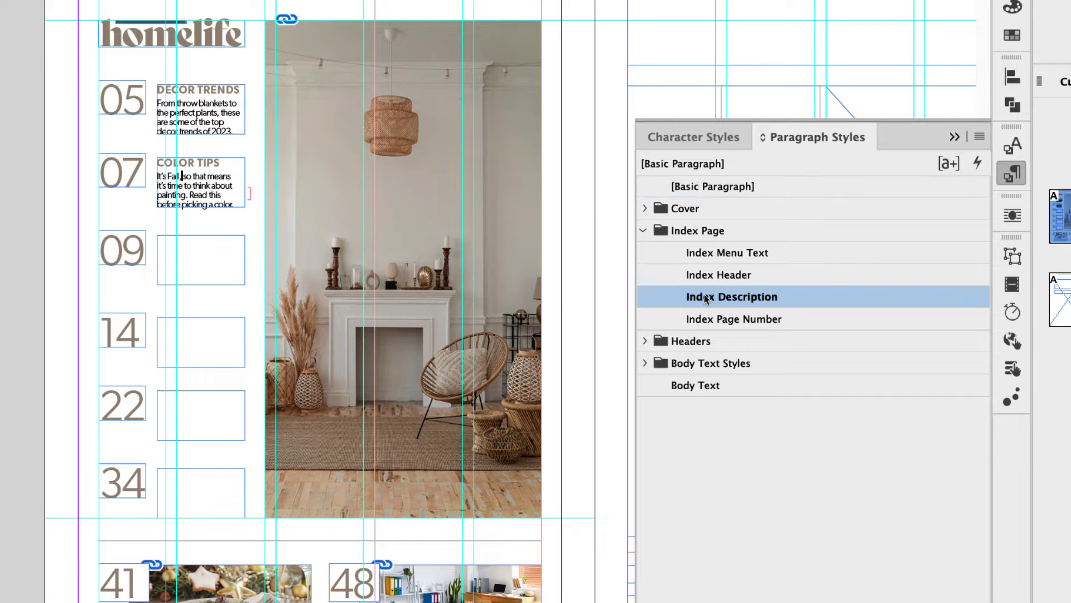
key("Escape")
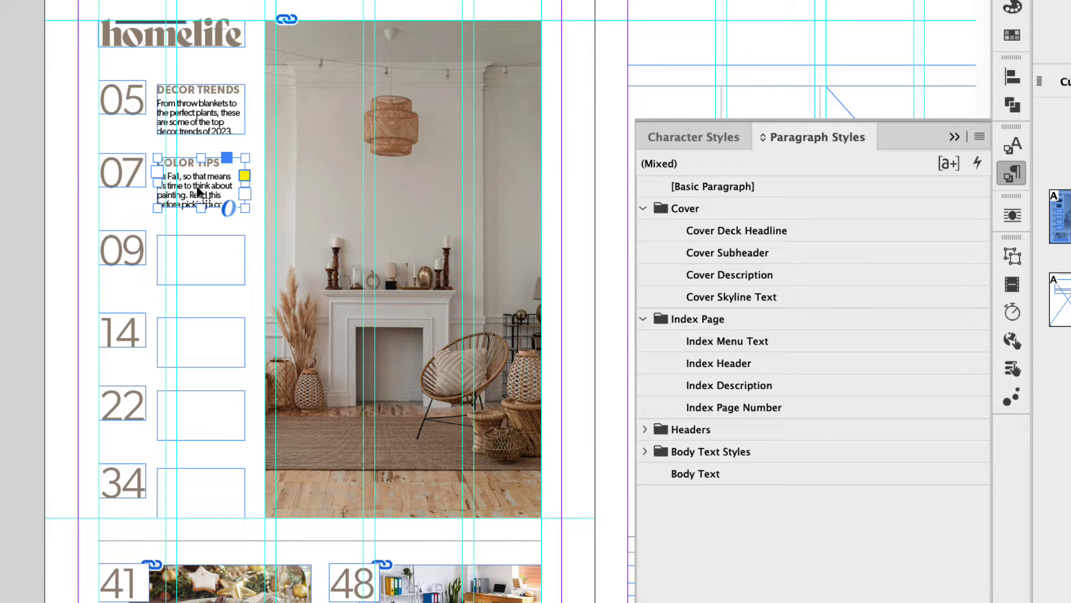
left_click(67, 168)
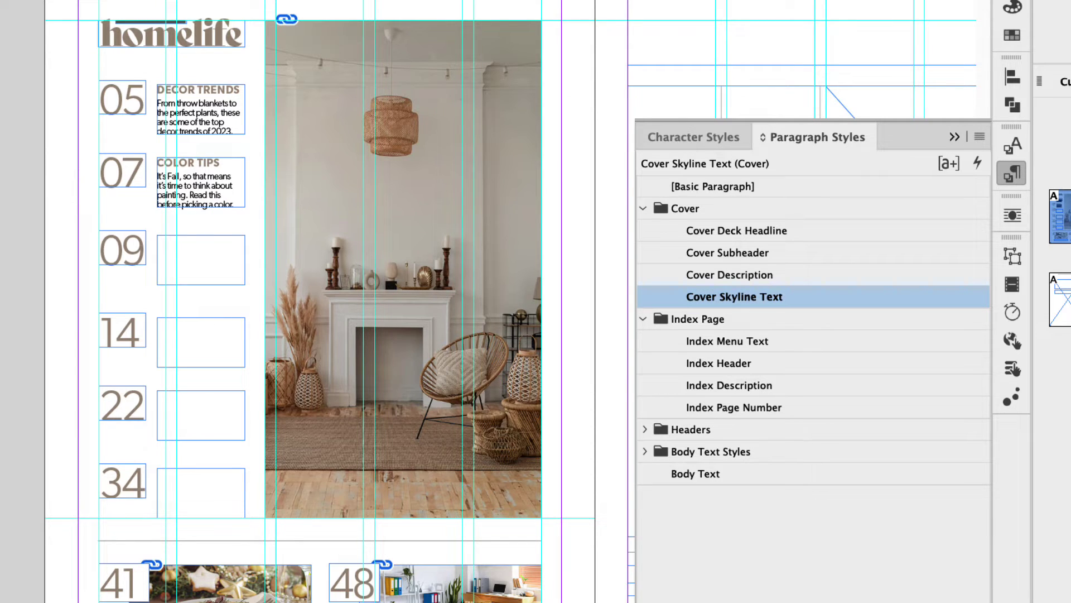
Step: Copy the "PICK A PATTERN" heading and its description into the frame beside 09, styled Index Header and Index Description respectively
key("super+Tab")
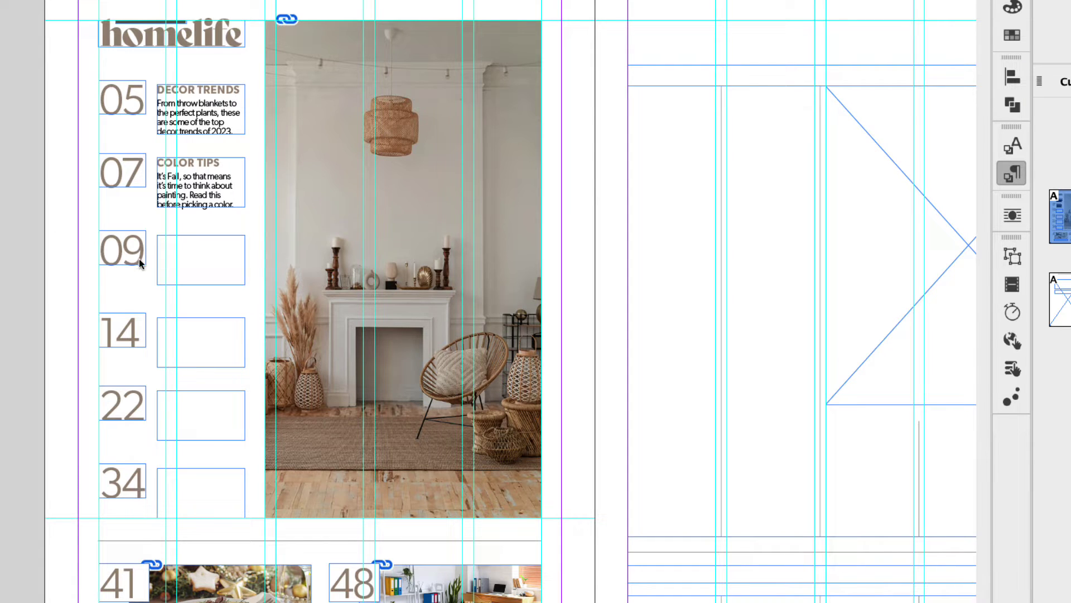
key("super+F11")
left_click(189, 262)
double_click(189, 248)
key("super+v")
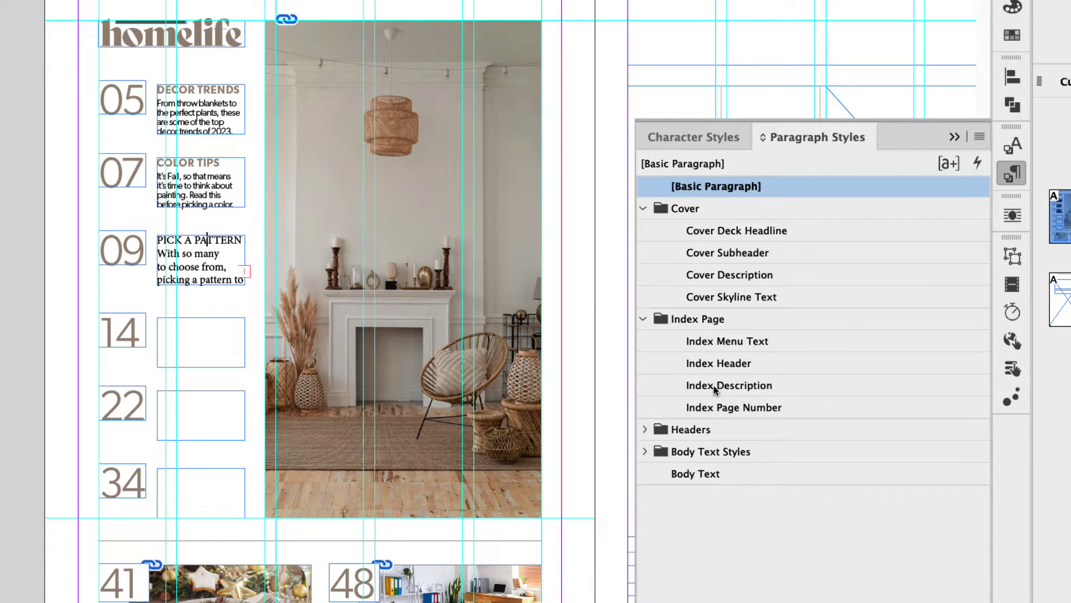
left_click(718, 364)
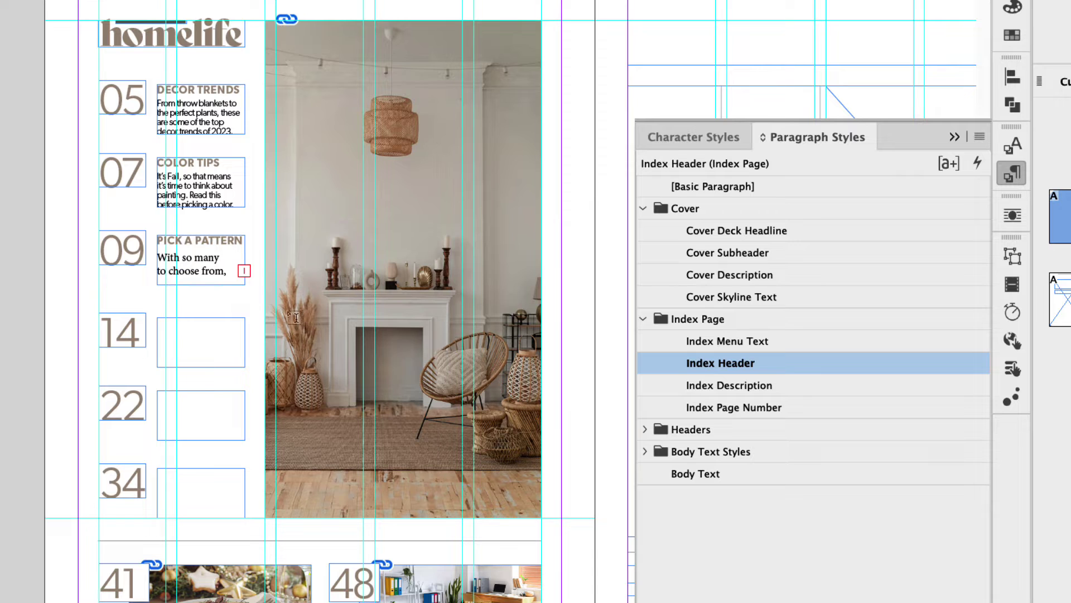
left_click(174, 272)
left_click(717, 386)
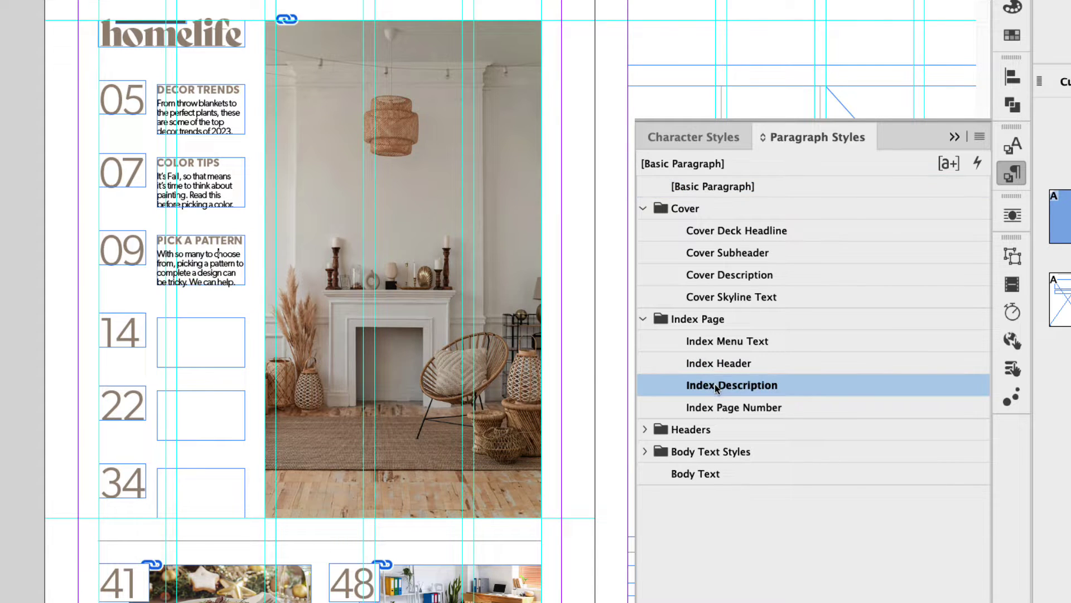
key("super+Tab")
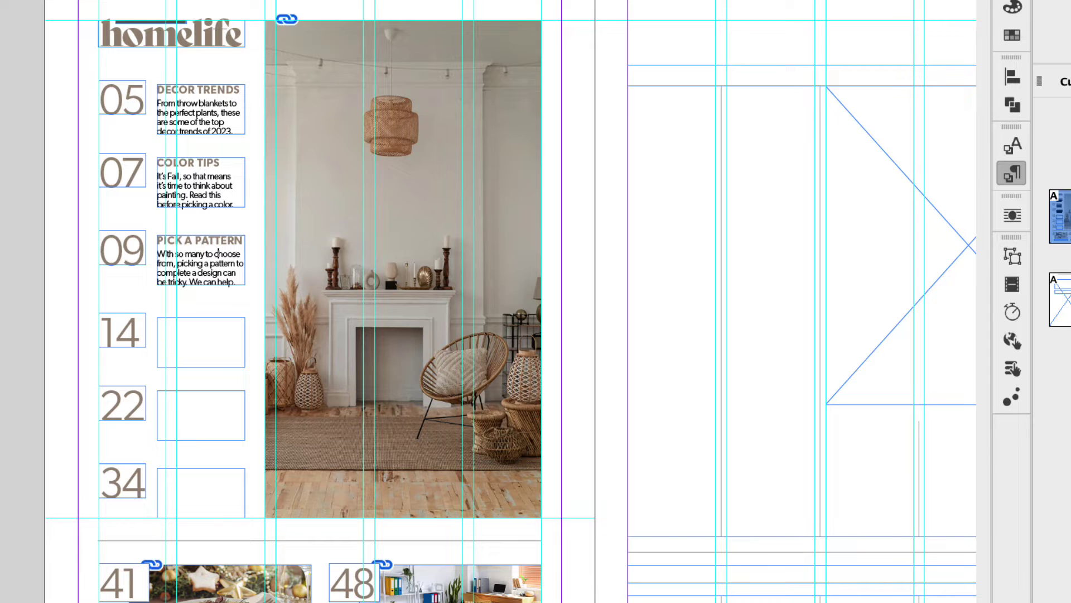
Step: Copy the "DYI DECOR" heading and its description into the frame beside 14, styled Index Header and Index Description respectively
left_click(204, 332)
left_click(181, 333)
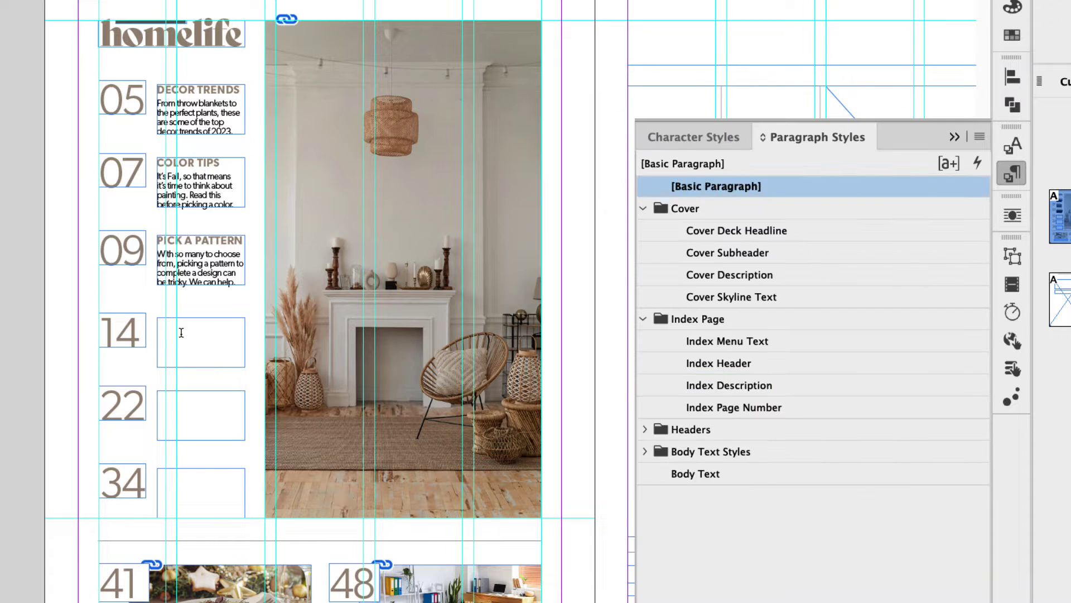
key("super+v")
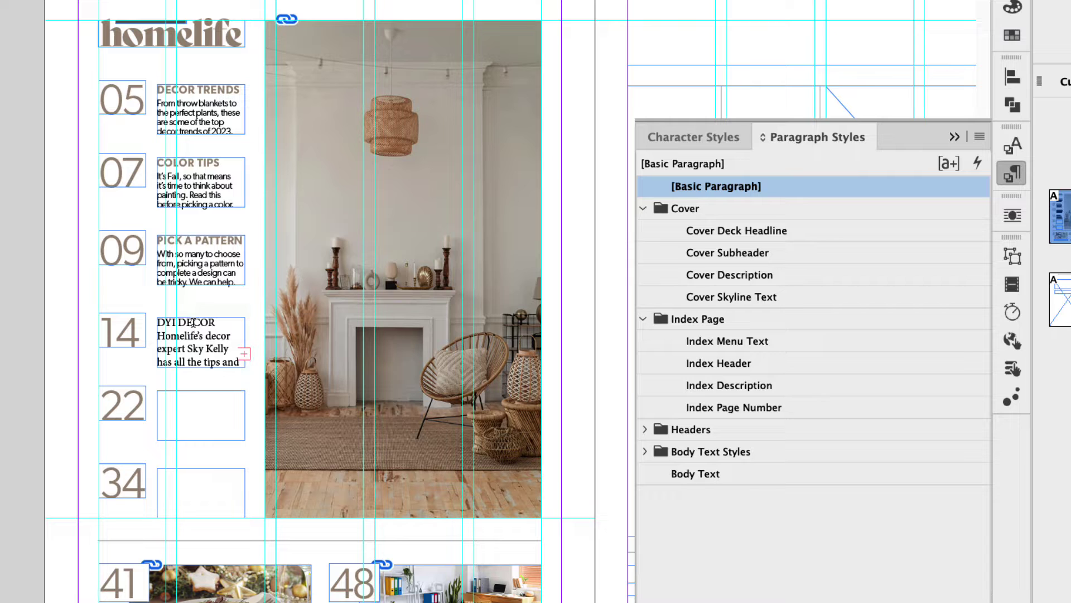
left_click(698, 386)
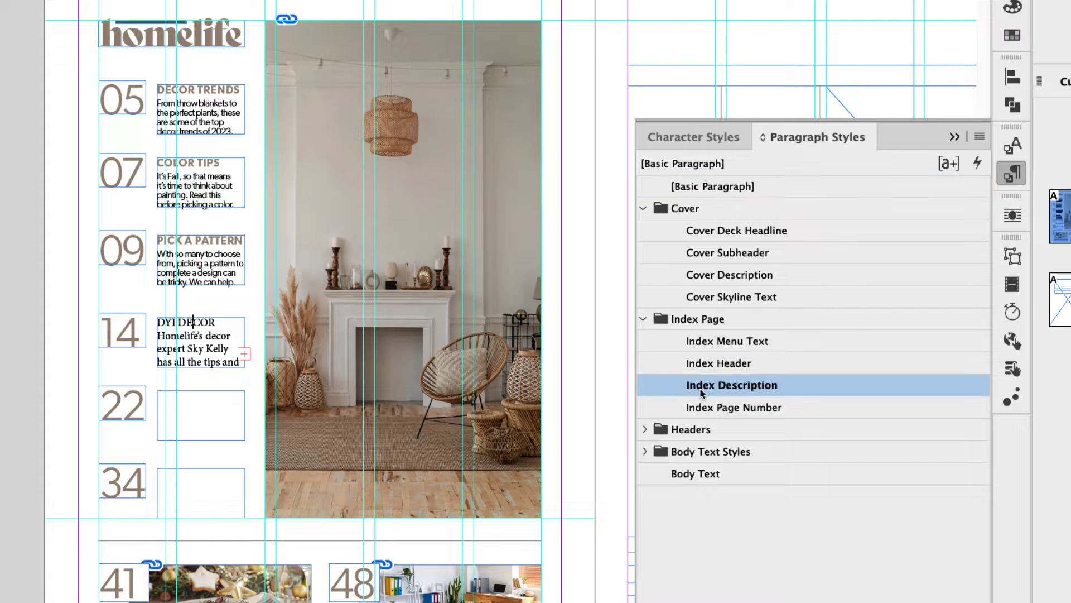
left_click(700, 364)
left_click(188, 351)
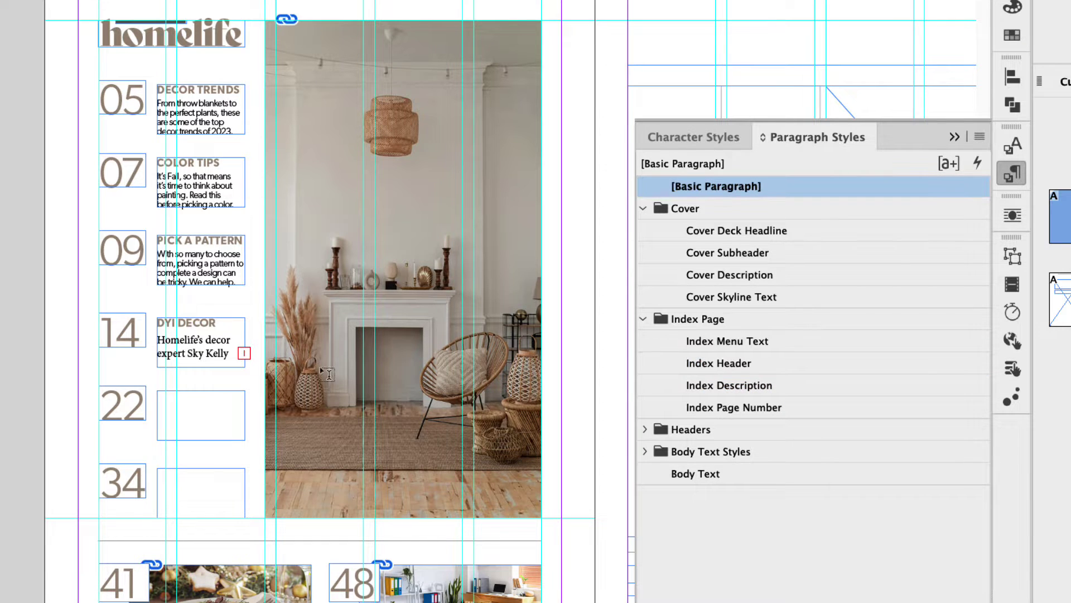
left_click(715, 386)
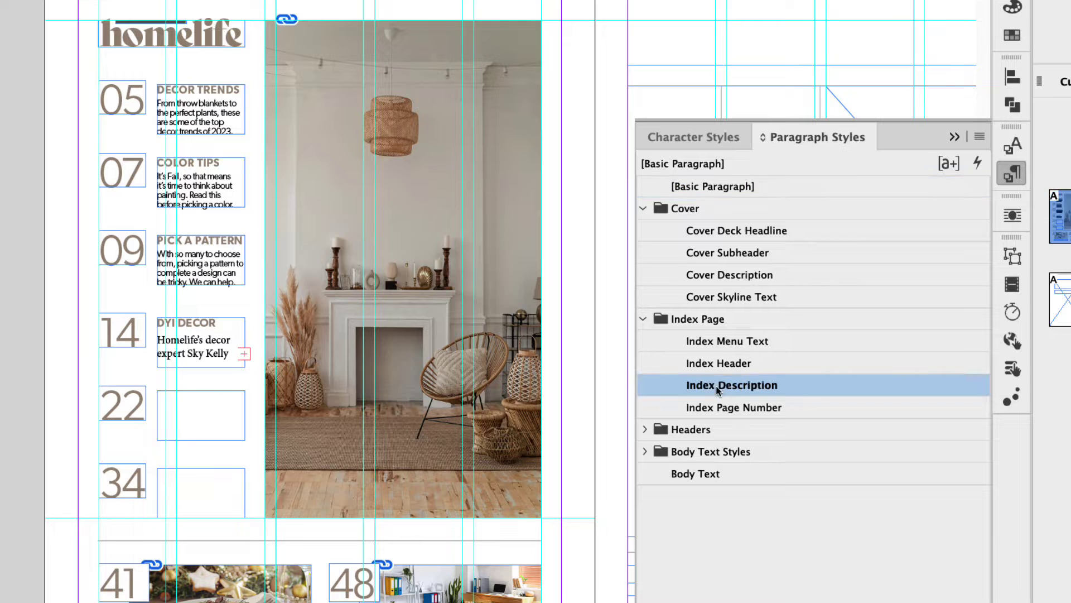
Step: Copy the "AREA RUGS" heading and its description into the frame beside 22, styled Index Header and Index Description respectively
left_click(168, 399)
key("ctrl+v")
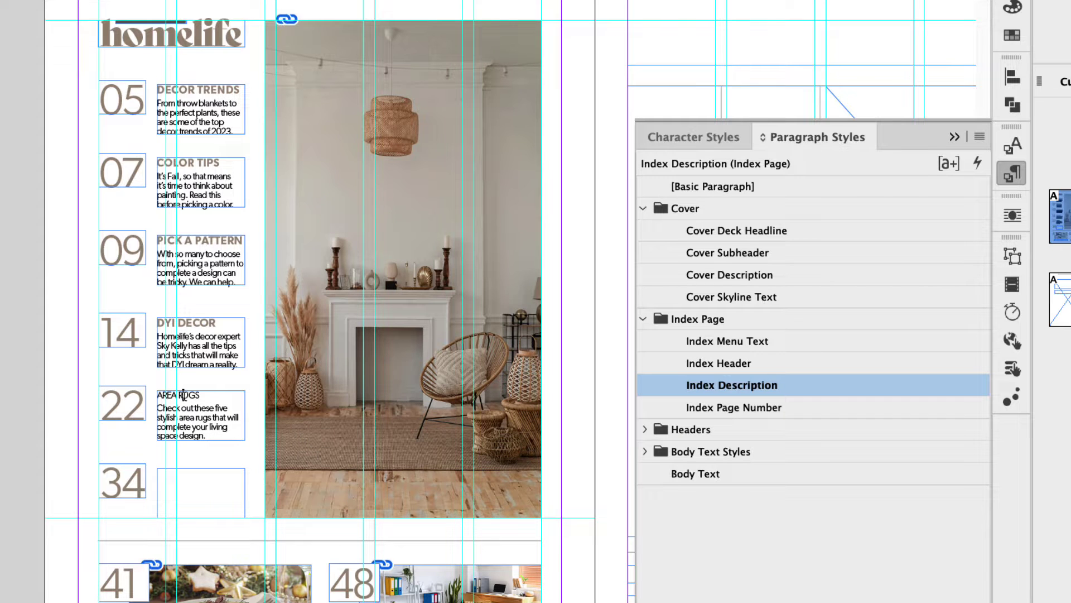
left_click(717, 364)
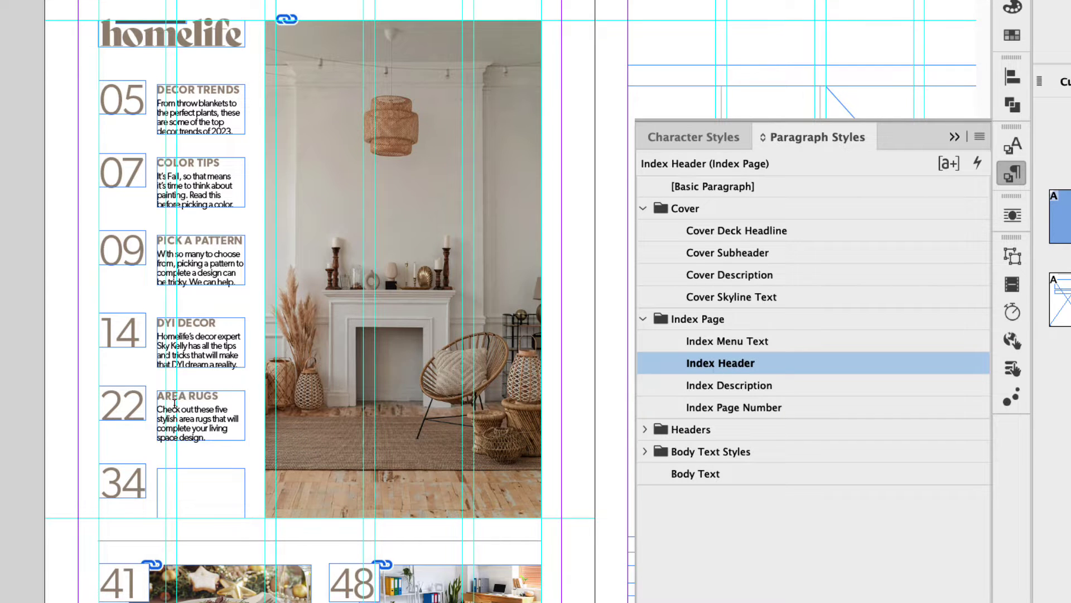
left_click(193, 418)
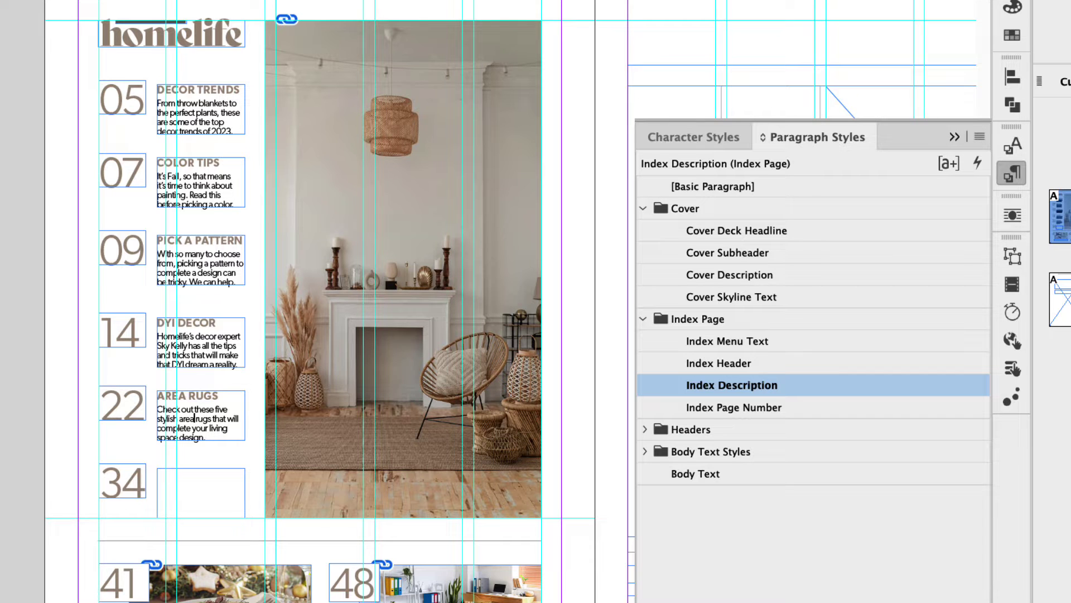
Step: Copy the "modern look" heading and its home office description into the frame beside 34, styled Index Header and Index Description respectively
key("super+Tab")
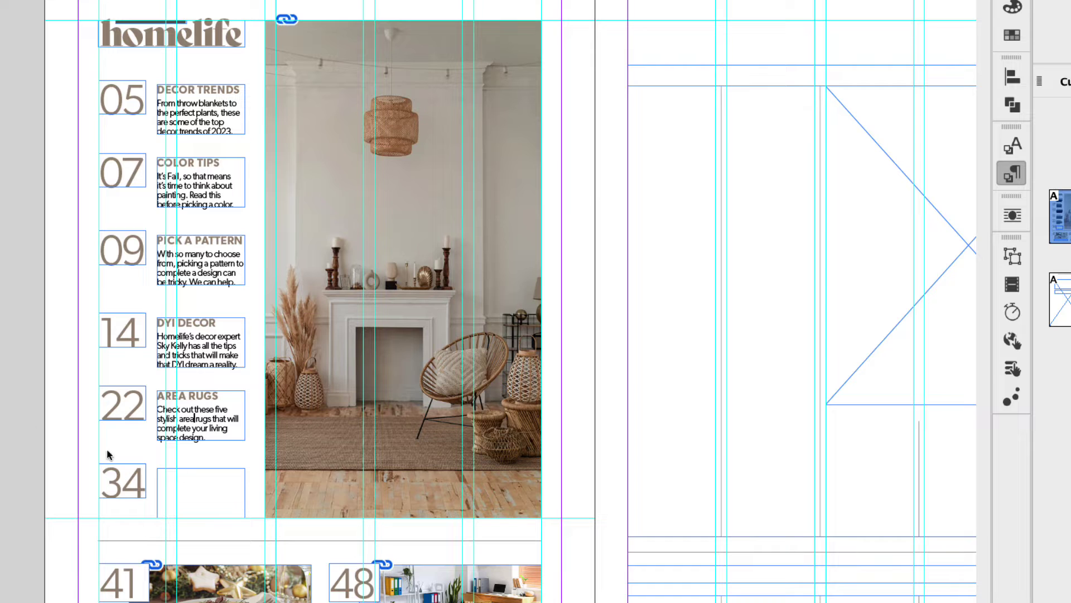
key("super+Tab")
left_click(171, 482)
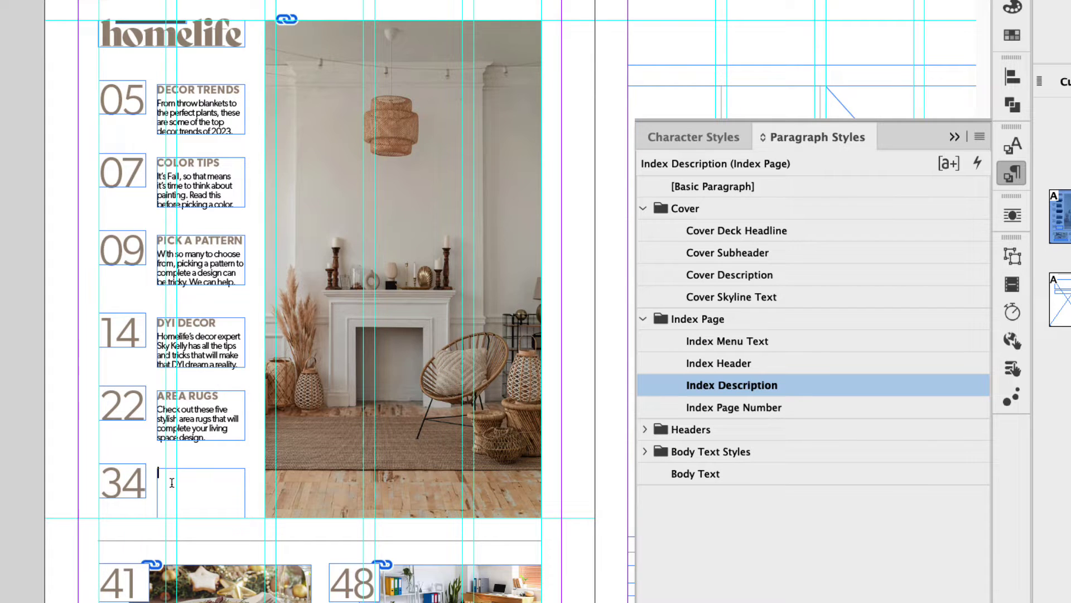
type("modern look Three tips to help you turn that dated home office into a modern workspace on a budget.")
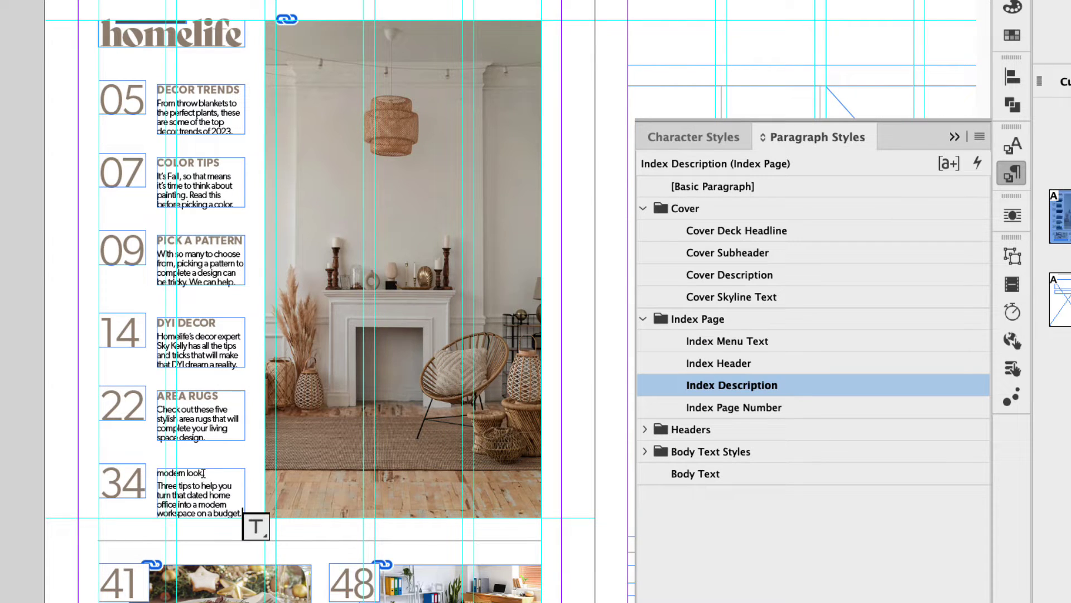
left_click(203, 473)
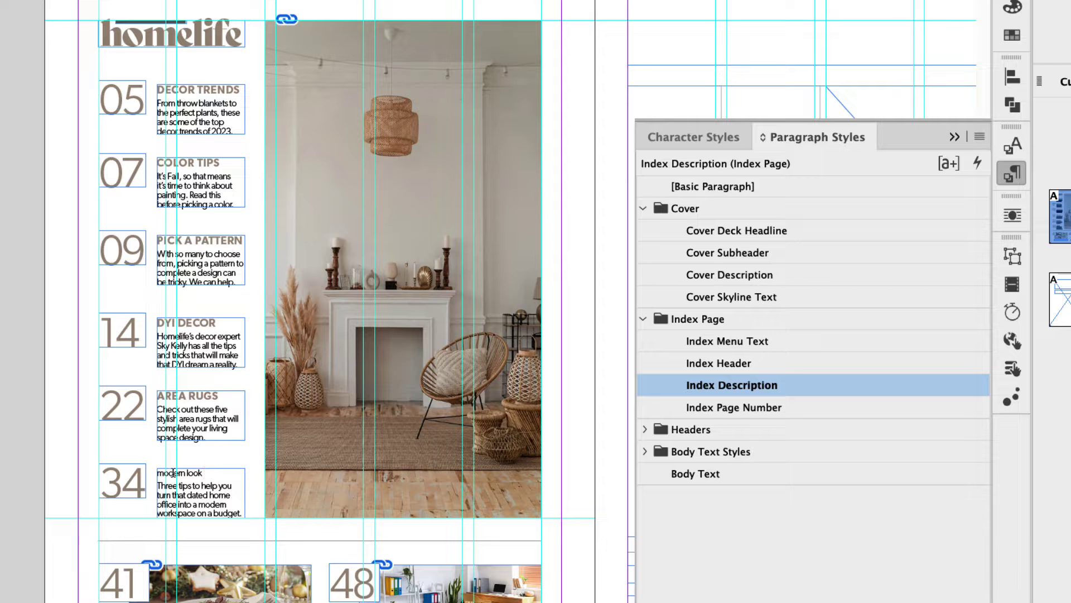
left_click(731, 363)
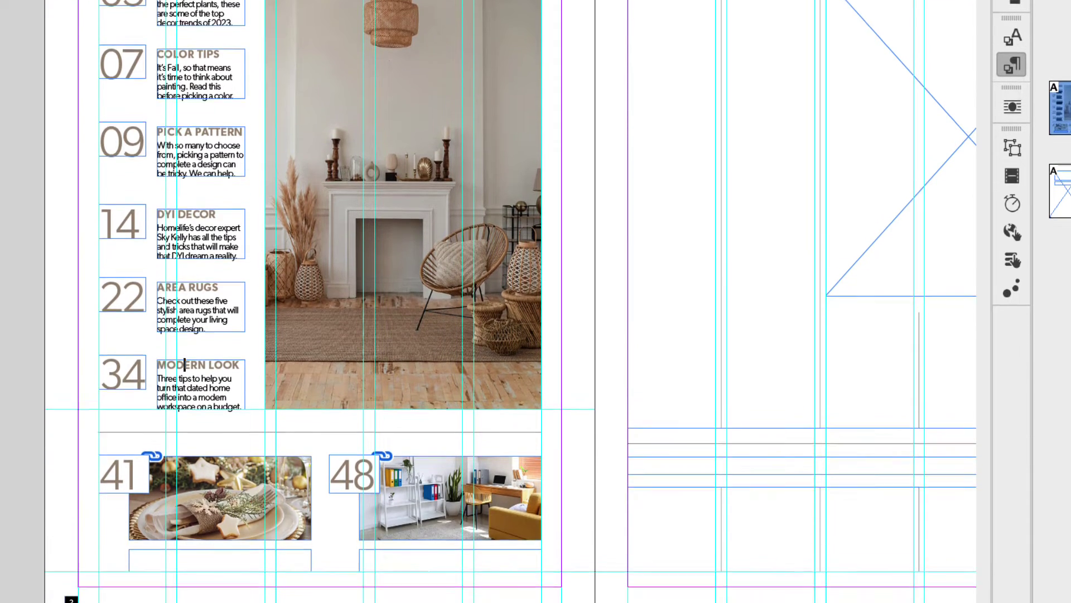
Step: Copy the "HOLIDAY PLACESETTINGS" heading and its description into the frame under the 41 picture, and apply Index Header to the heading
key("super+F11")
left_click(184, 556)
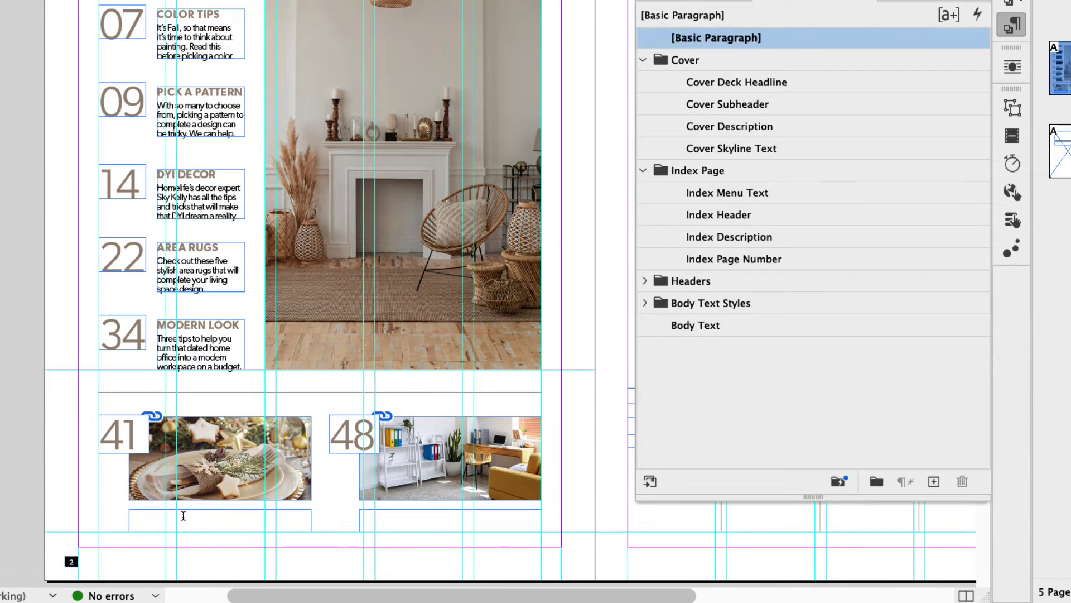
key("Escape")
key("super+v")
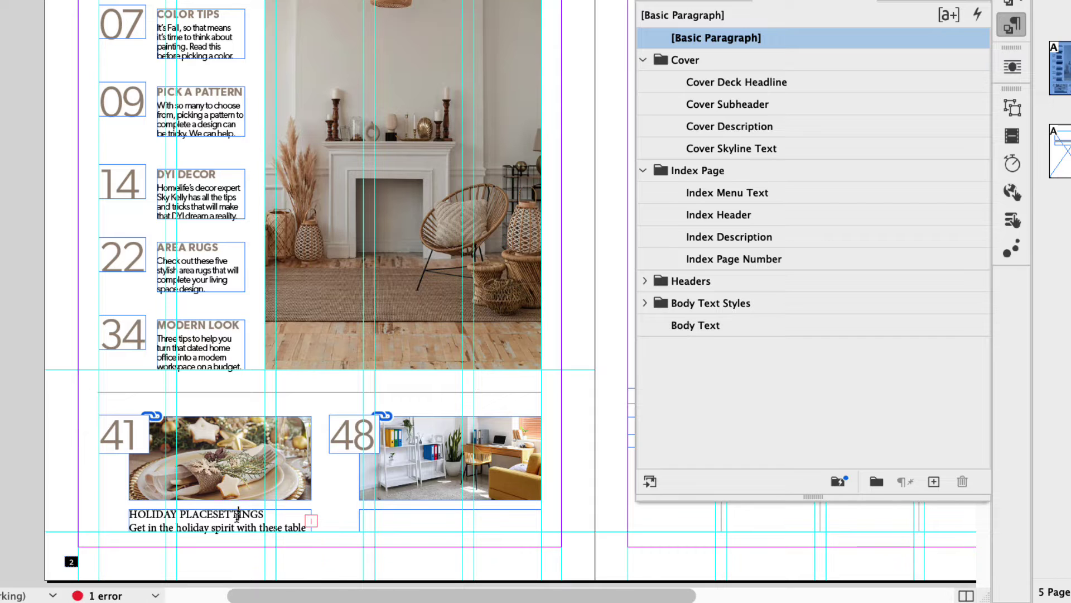
left_click(724, 221)
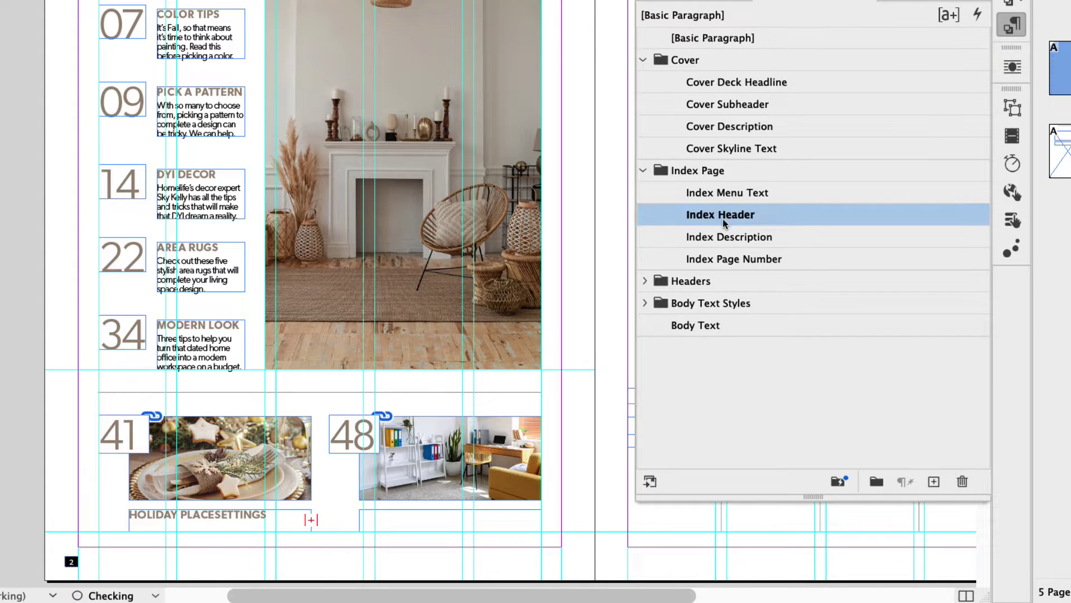
Step: Temporarily extend the "HOLIDAY PLACESETTINGS" frame downward to reach its overflowing description, and apply Index Description to that line
left_click(238, 510)
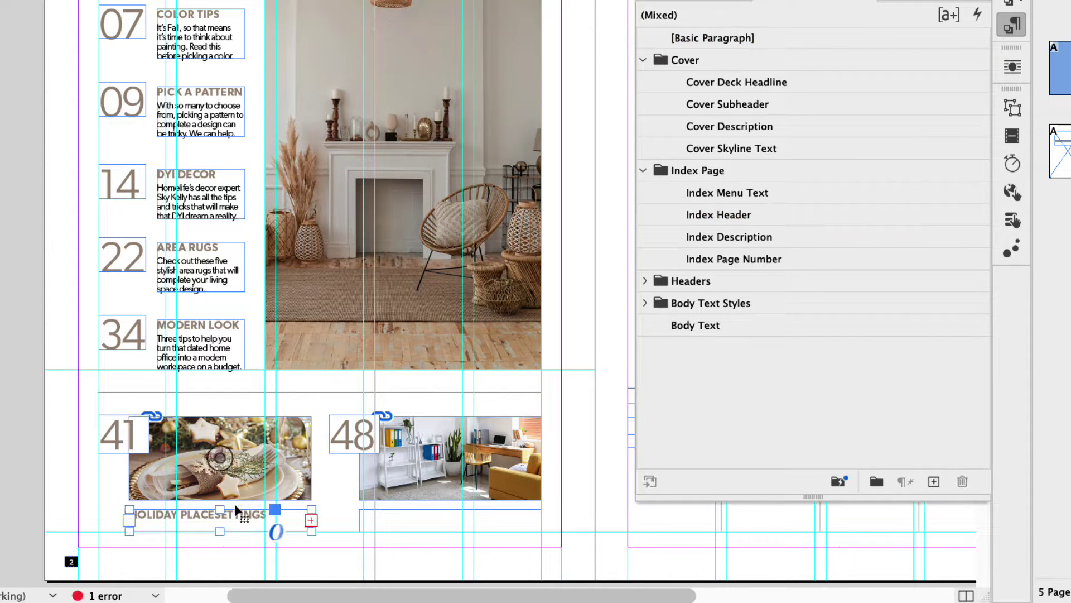
left_click_drag(220, 532, 219, 542)
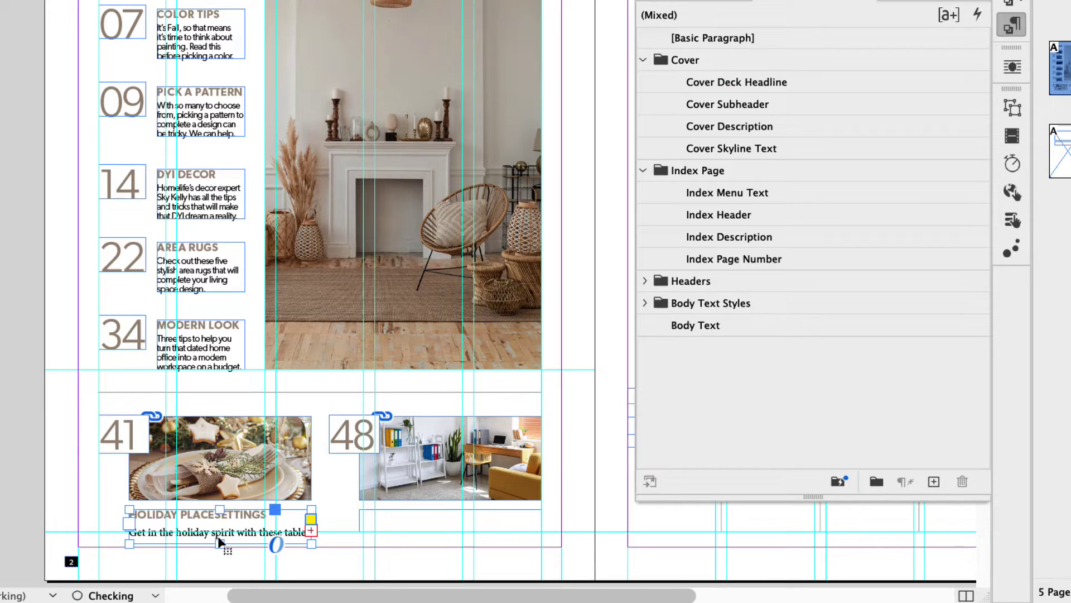
double_click(219, 542)
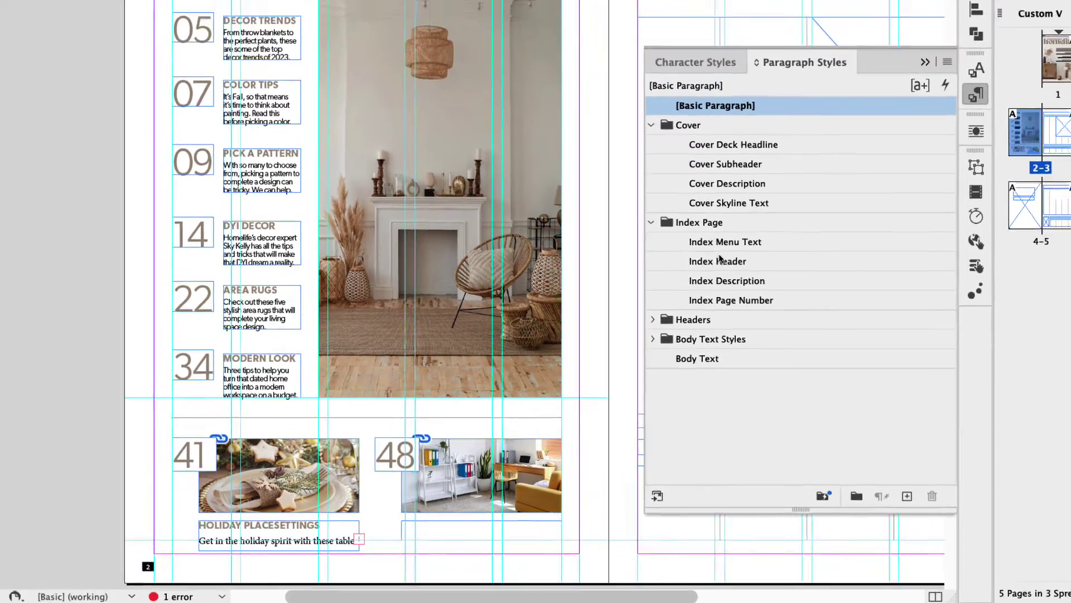
left_click(730, 236)
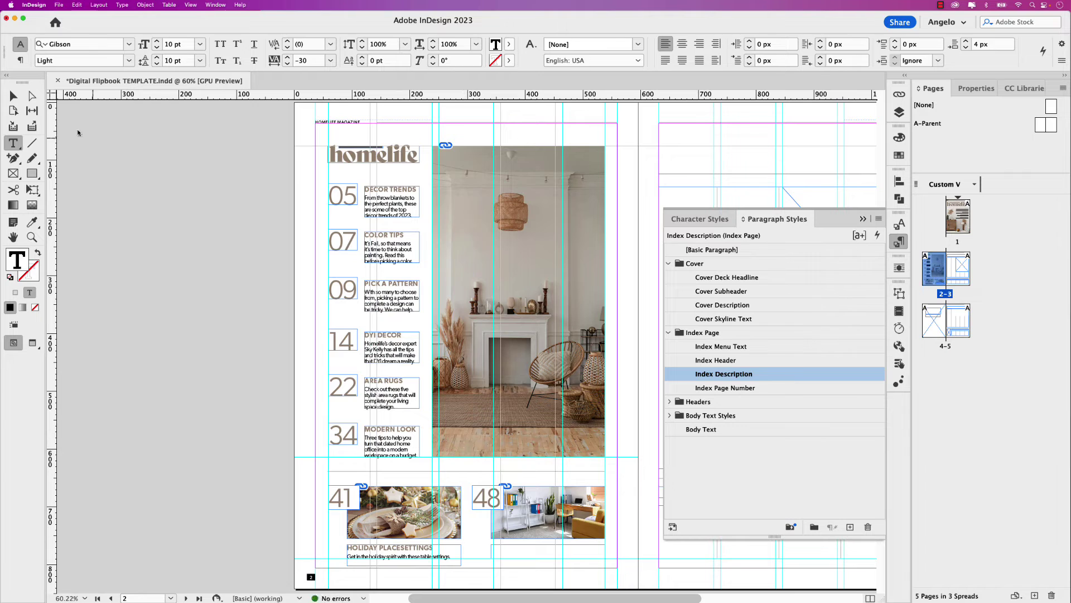
key("Escape")
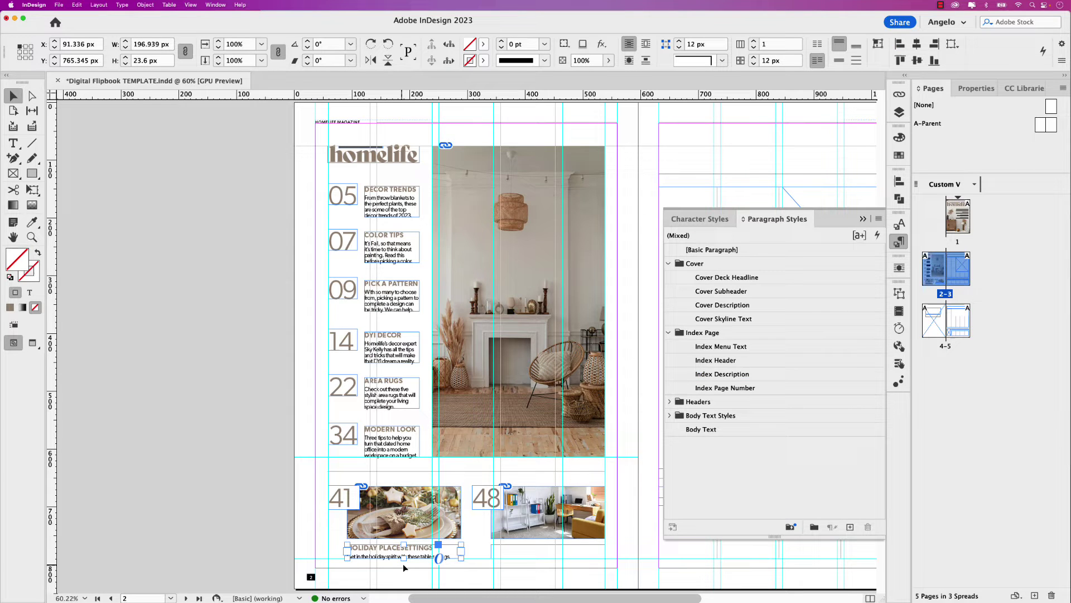
Step: Copy "Office space" and "Get the most out of your home office space." into the frame under the 48 picture, styling the heading Index Header
key("super+Tab")
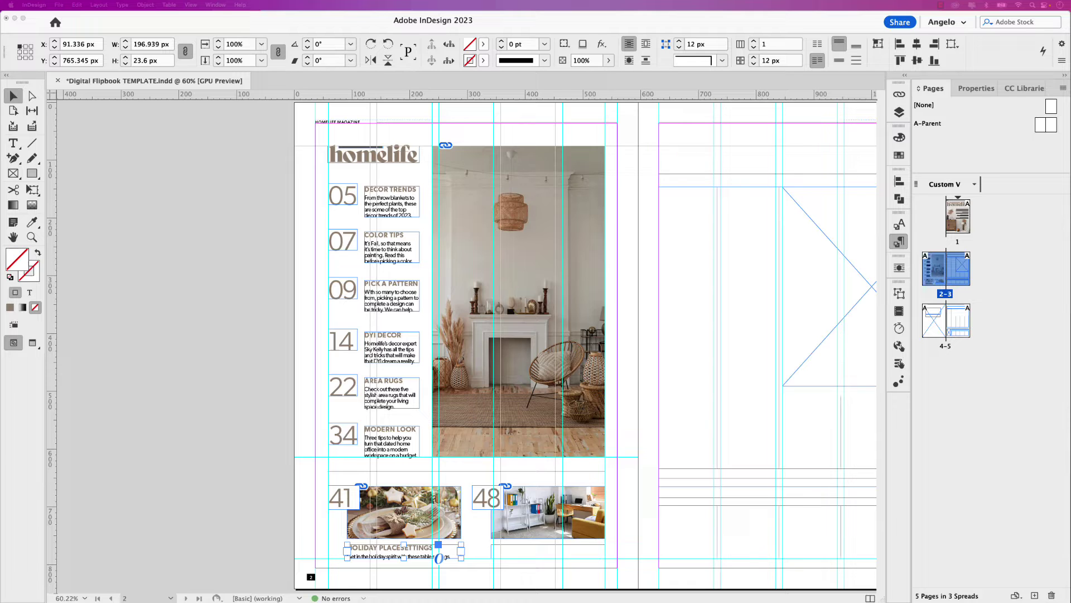
left_click(497, 549)
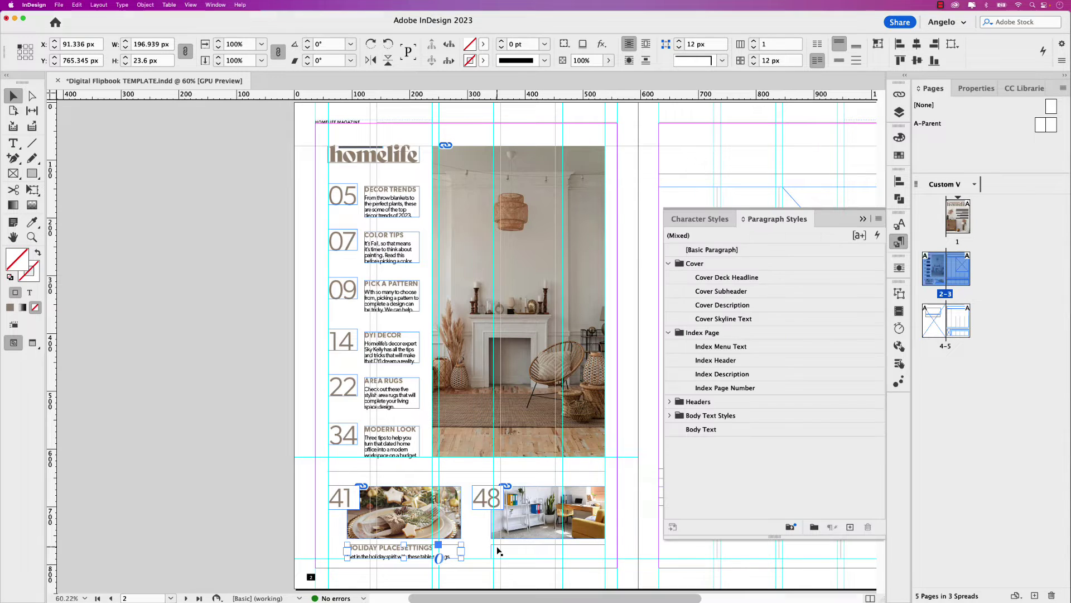
double_click(498, 549)
type("Office space Get the most out of your home office")
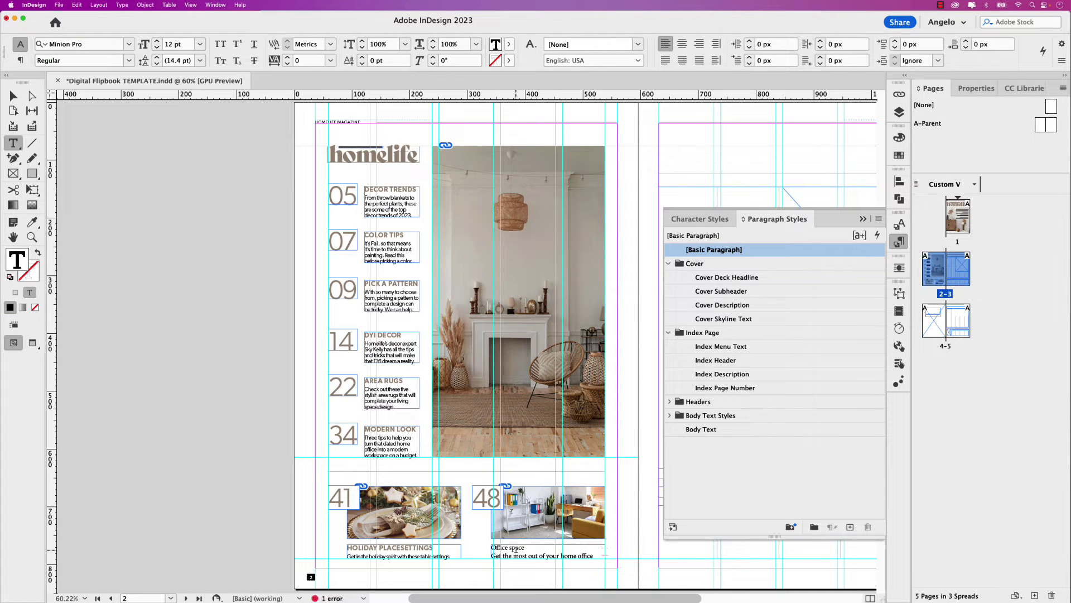
left_click(516, 549)
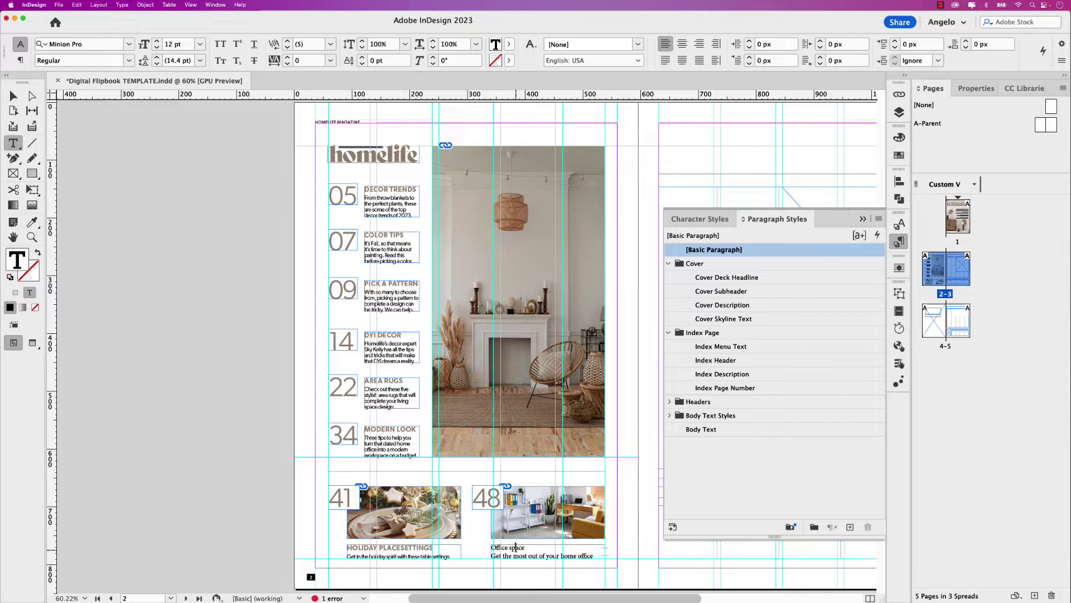
left_click(727, 362)
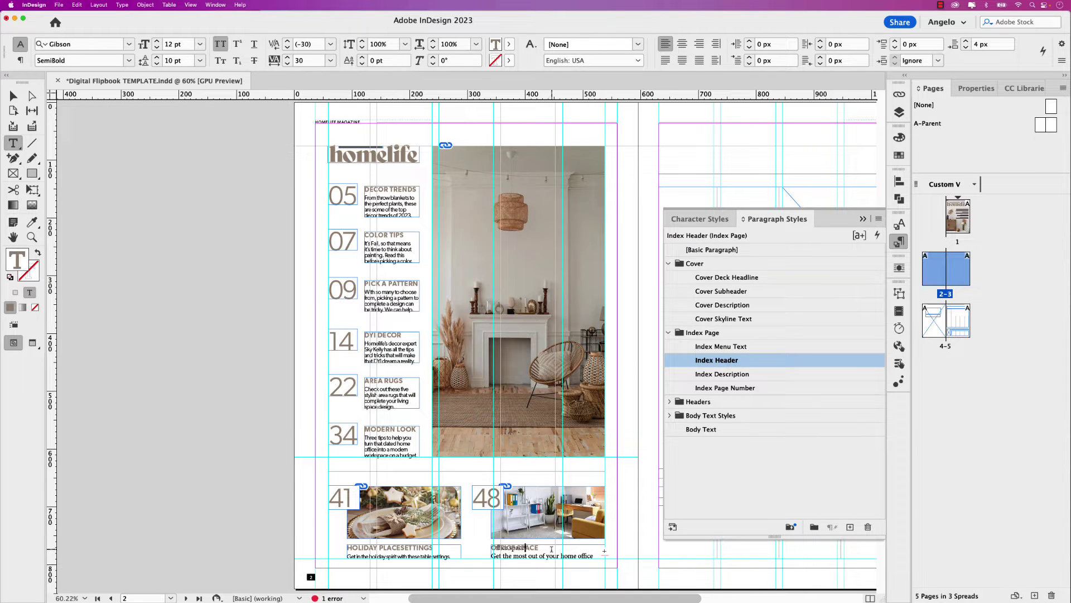
Step: Extend the "OFFICE SPACE" frame to apply Index Description to its second line, and shrink the frame back to the horizontal guide
key("Escape")
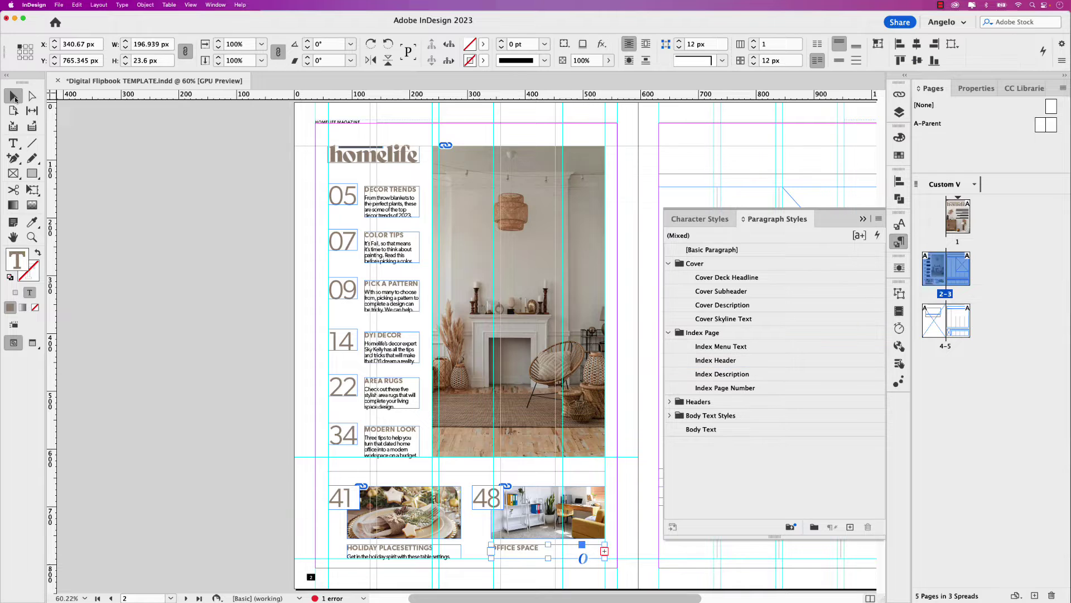
double_click(548, 557)
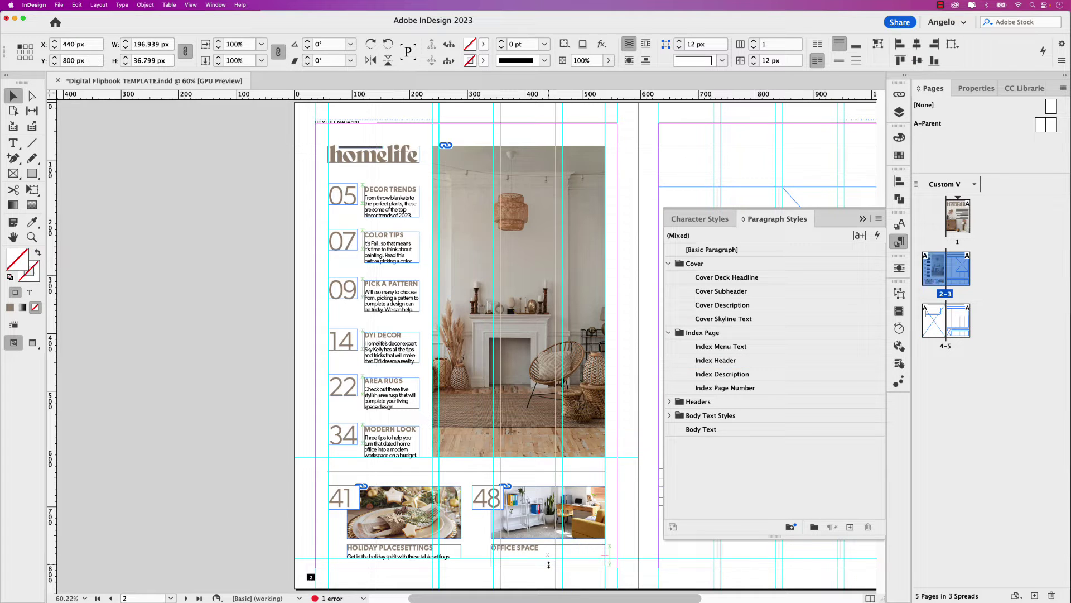
double_click(531, 559)
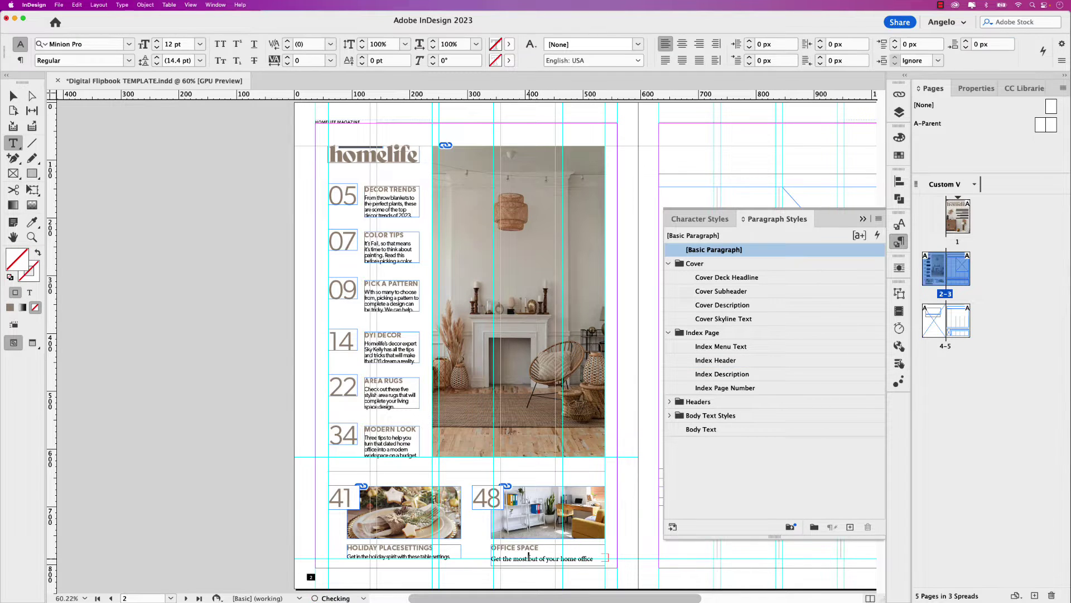
left_click(718, 374)
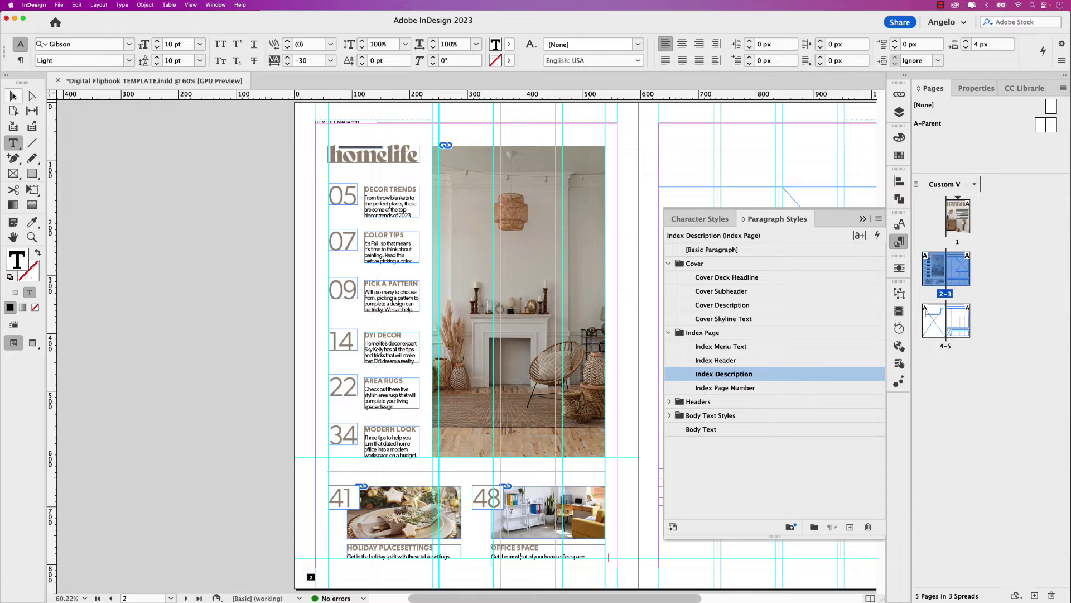
key("Escape")
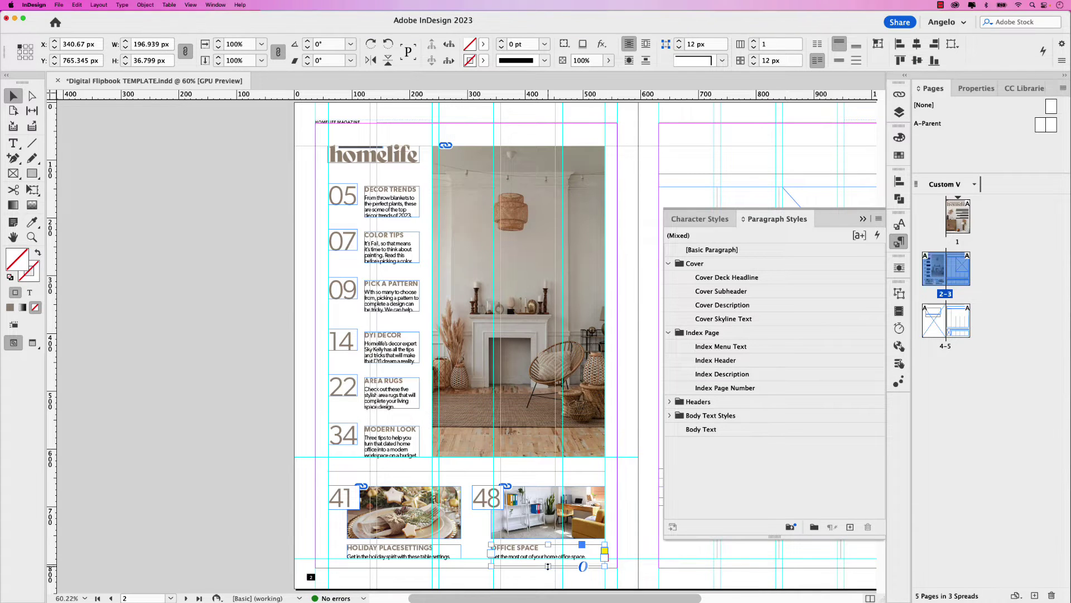
left_click_drag(548, 566, 548, 558)
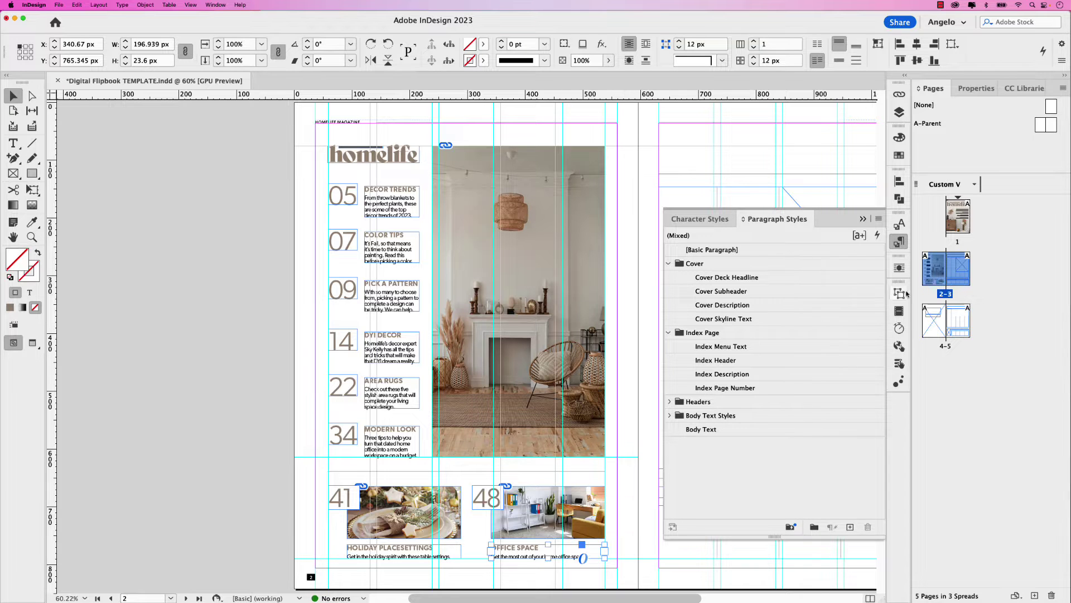
Step: Place the "Pg 3 Article Main" text file into the large five-column frame on page 3
double_click(959, 269)
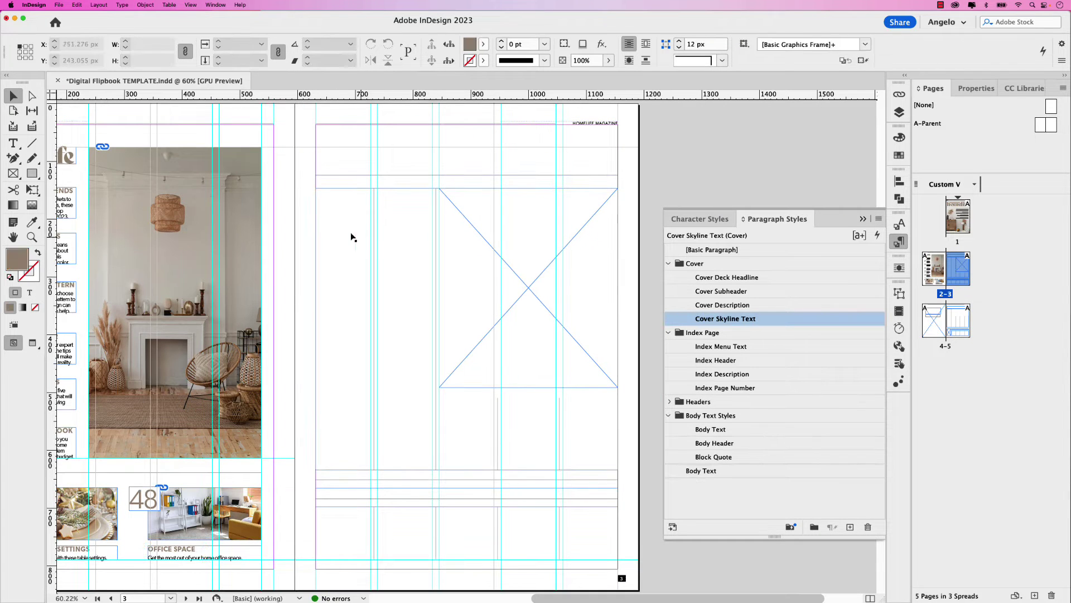
left_click(332, 225)
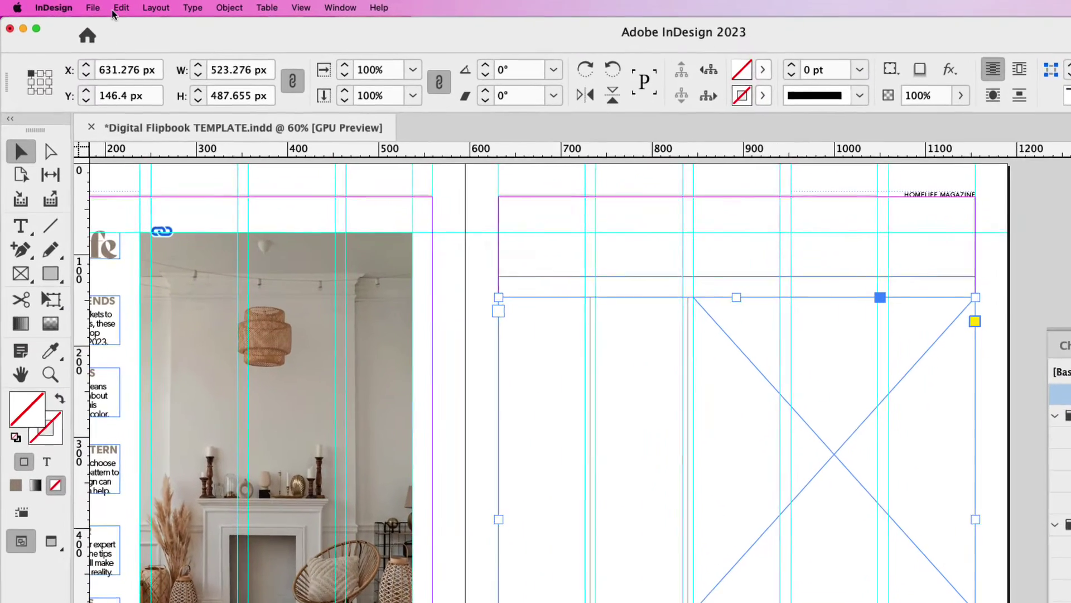
left_click(47, 4)
mouse_move(95, 7)
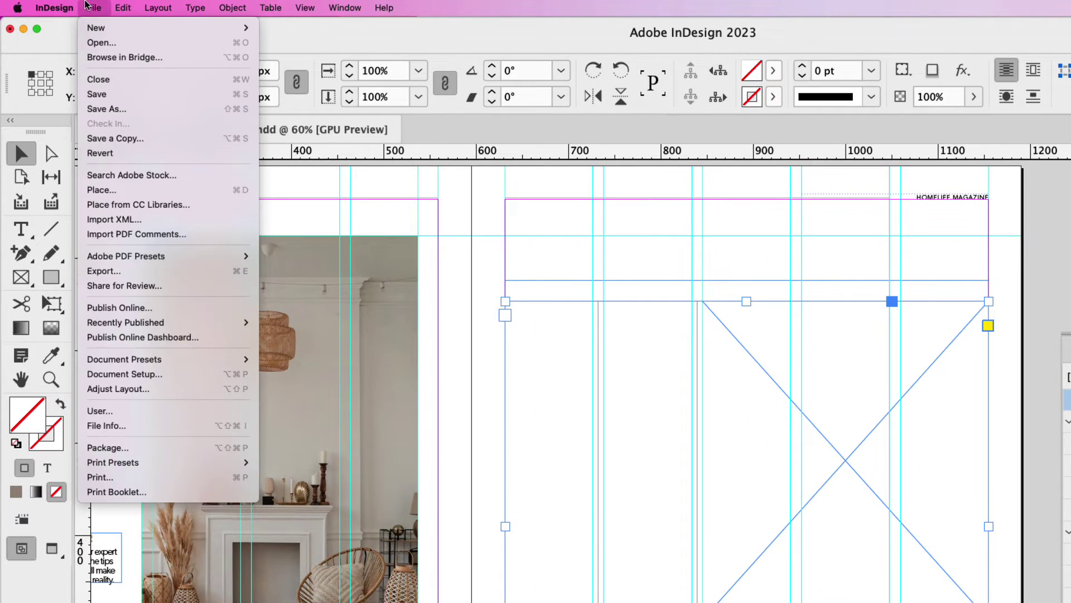
left_click(116, 187)
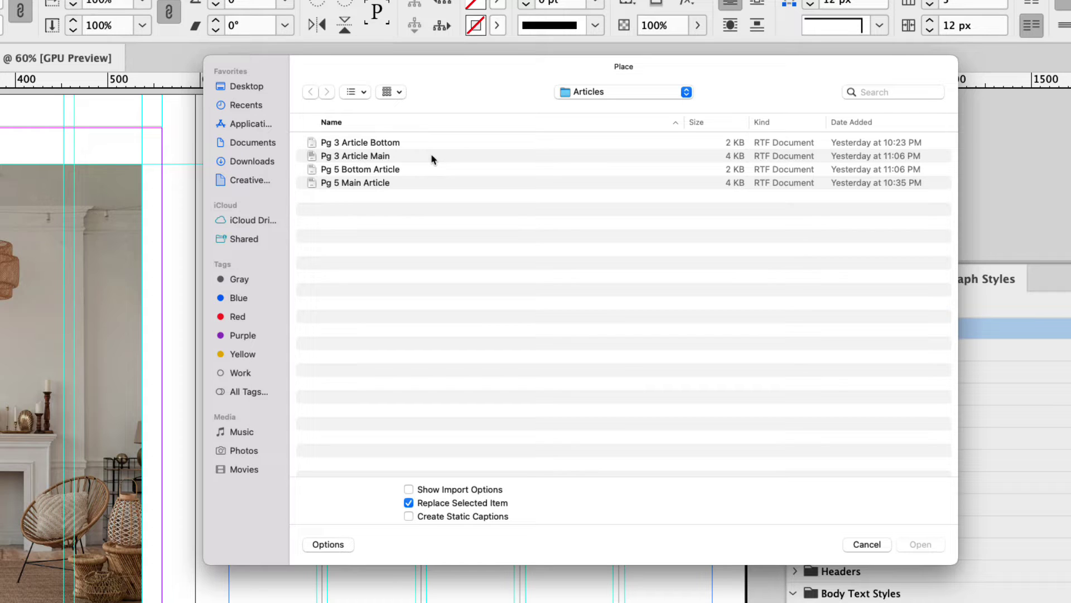
left_click(382, 158)
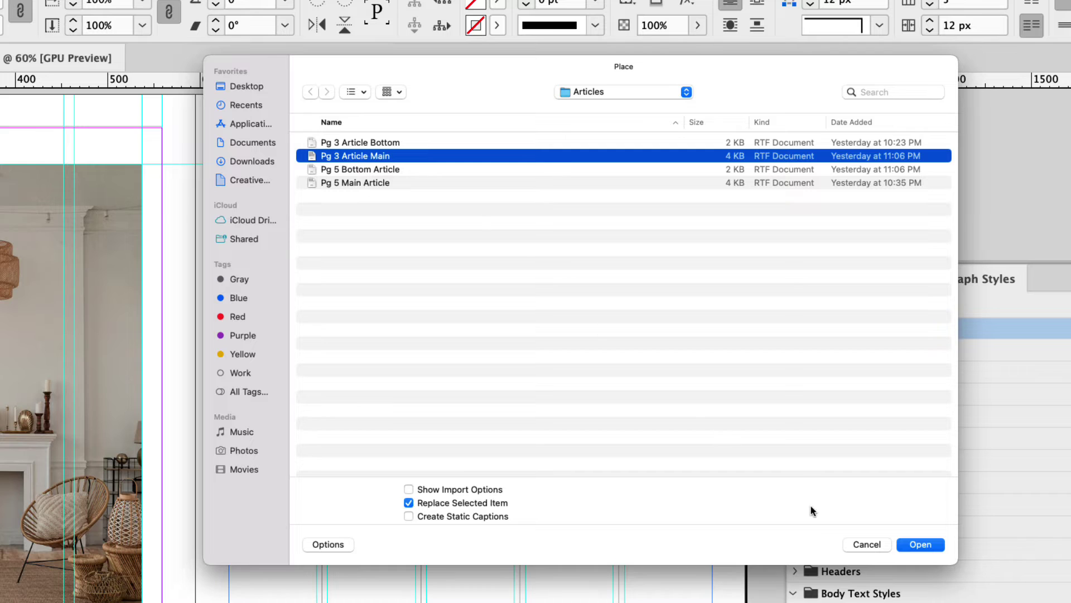
left_click(920, 544)
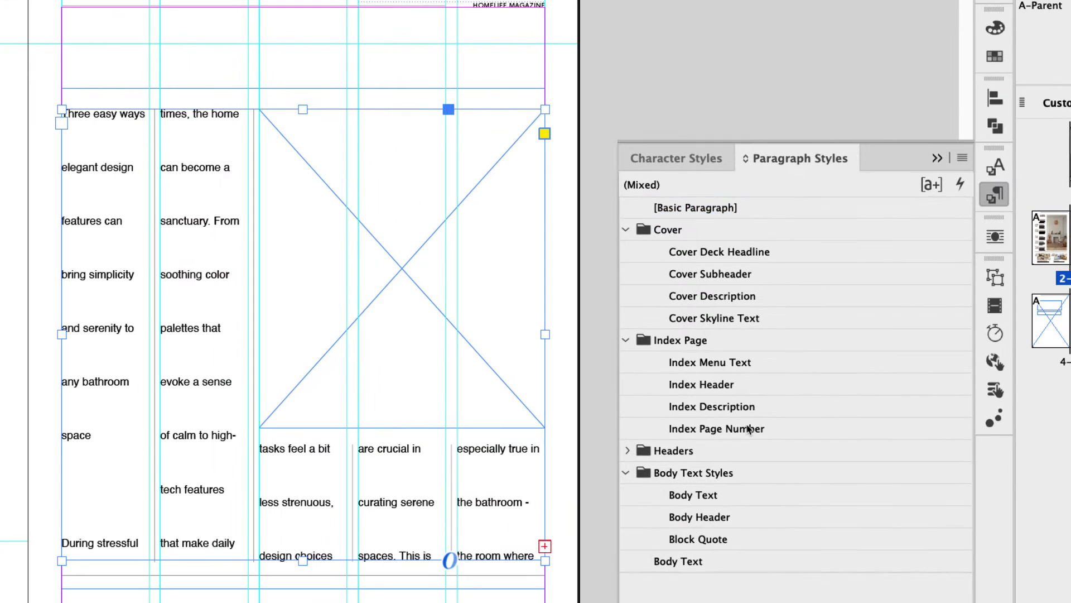
Step: Reset all the placed page 3 article text to [Basic Paragraph] without overrides, and apply the Body Text paragraph style
left_click(111, 246)
key("super+a")
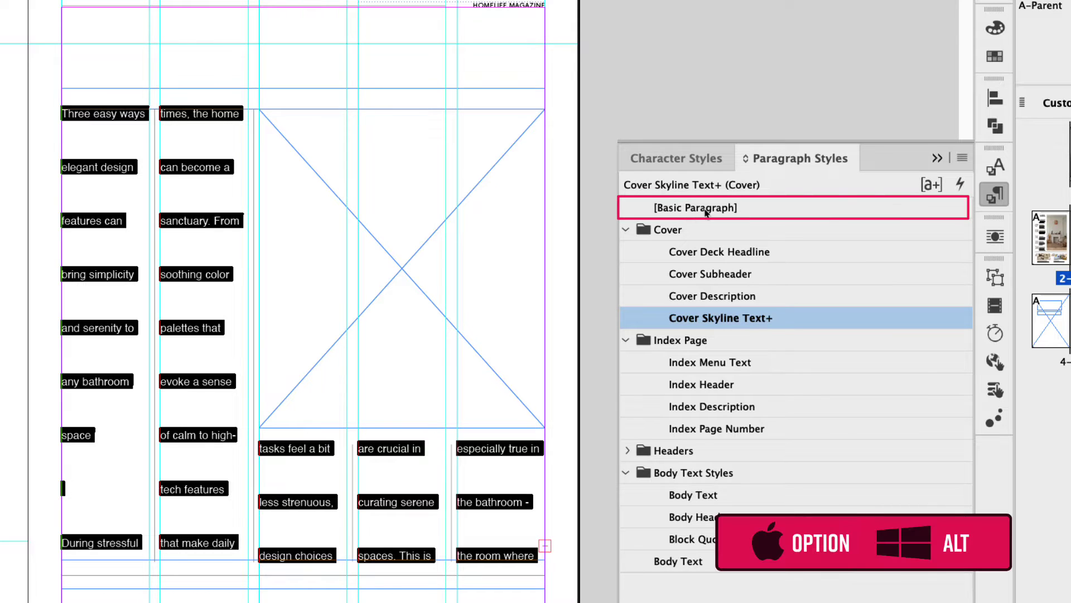
left_click(706, 207, "alt")
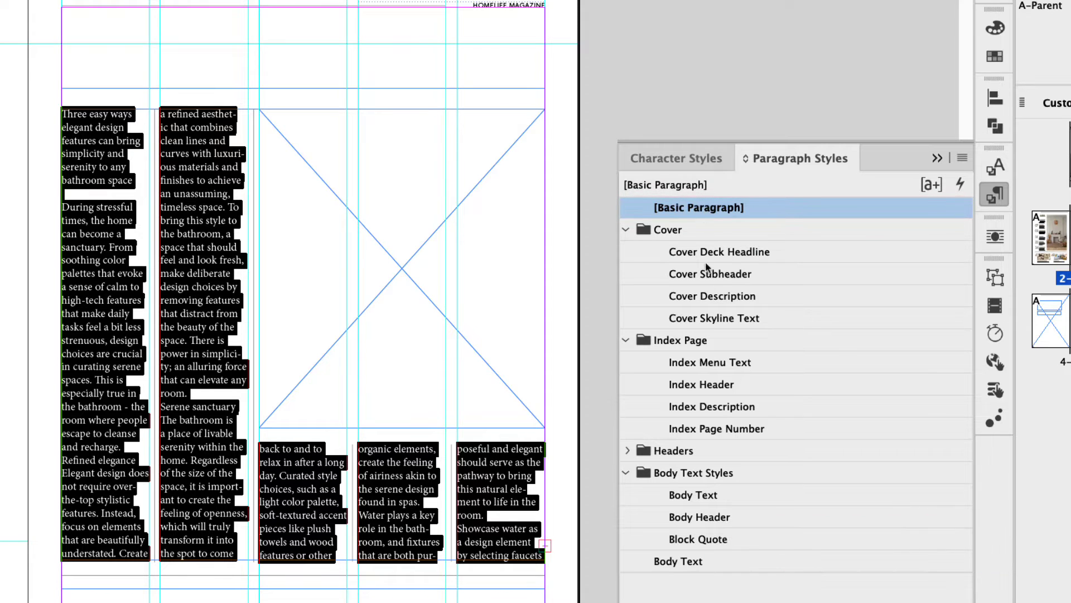
left_click(706, 496)
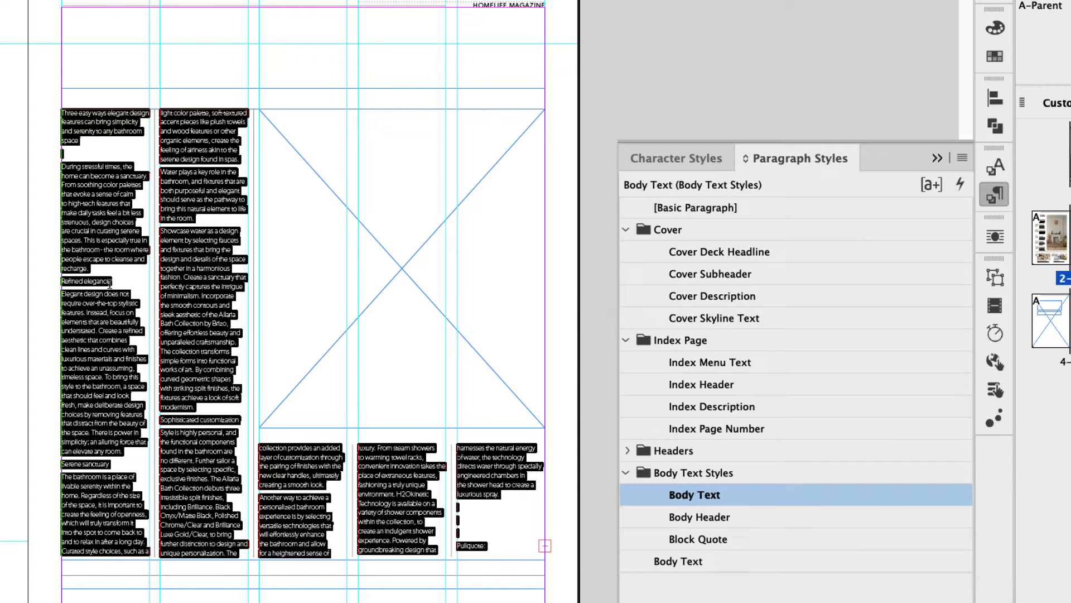
Step: Move the opening sentence "Three easy ways elegant design features can bring simplicity and serenity to any bathroom space" into the headline frame above the article
left_click(99, 146)
left_click_drag(82, 140, 55, 117)
key("super+c")
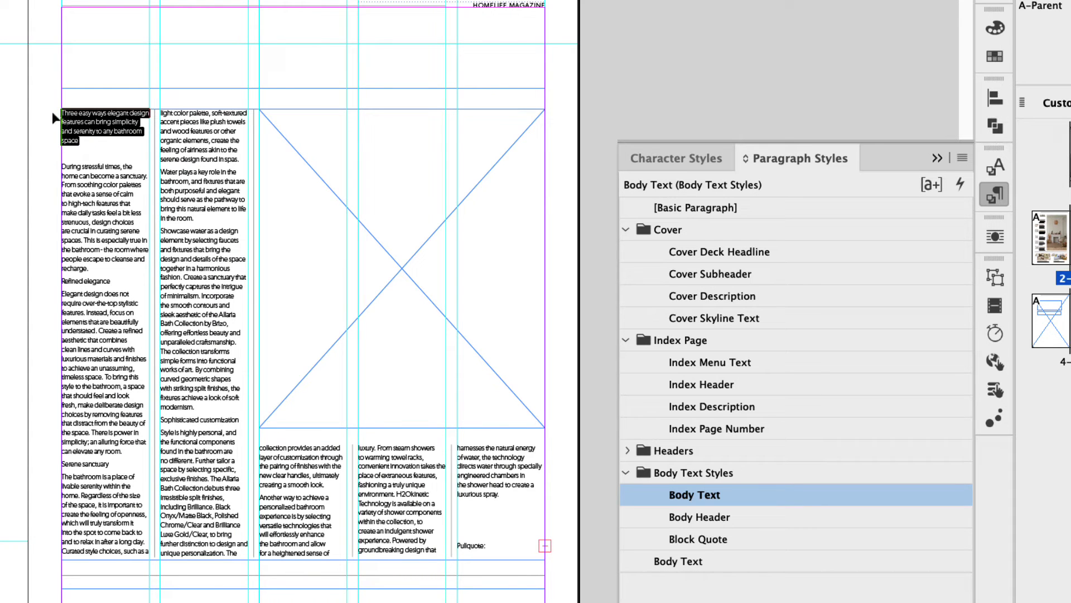
key("BackSpace")
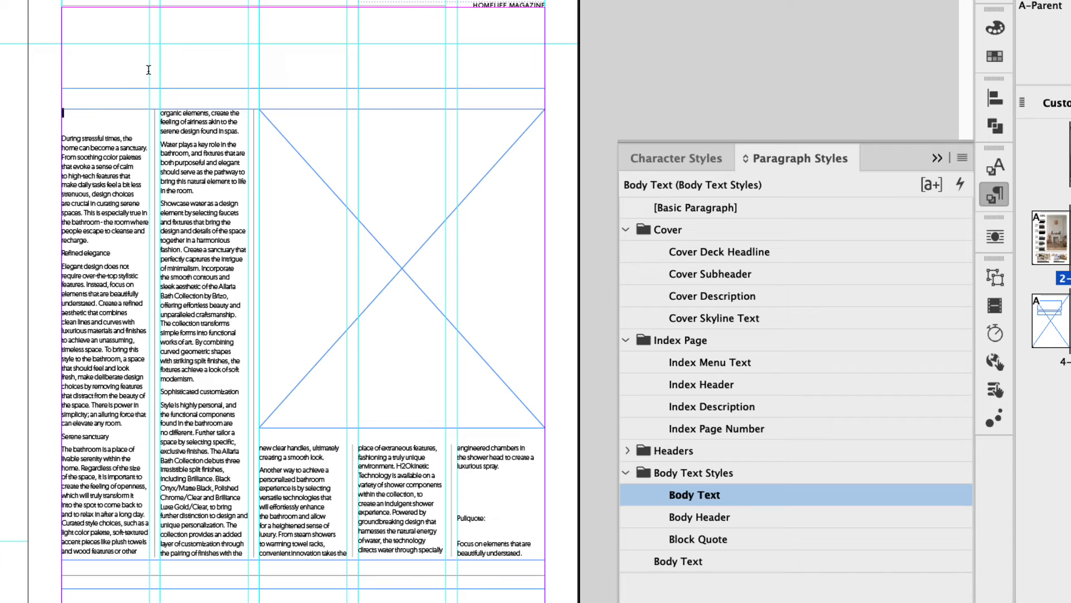
key("super+v")
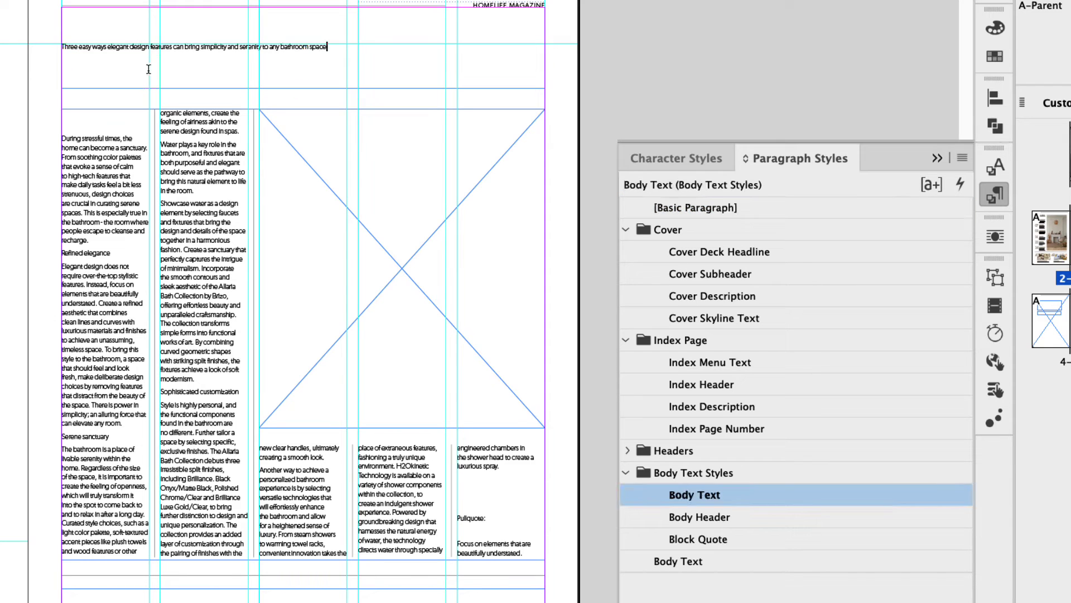
Step: Apply the Header – 26 pt paragraph style to the page 3 headline sentence
left_click_drag(328, 49, 61, 47)
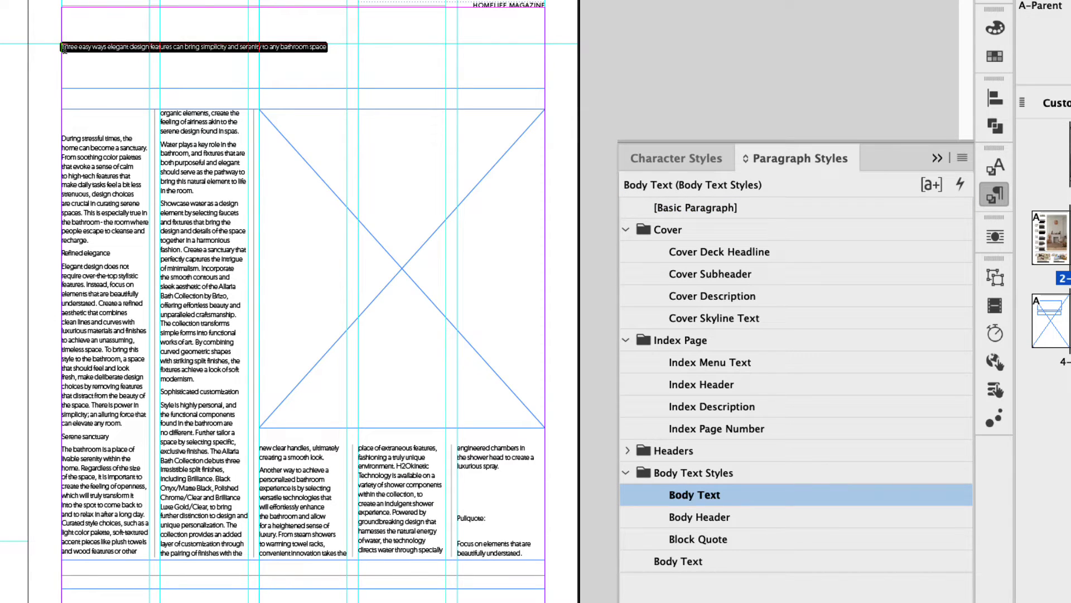
left_click(628, 452)
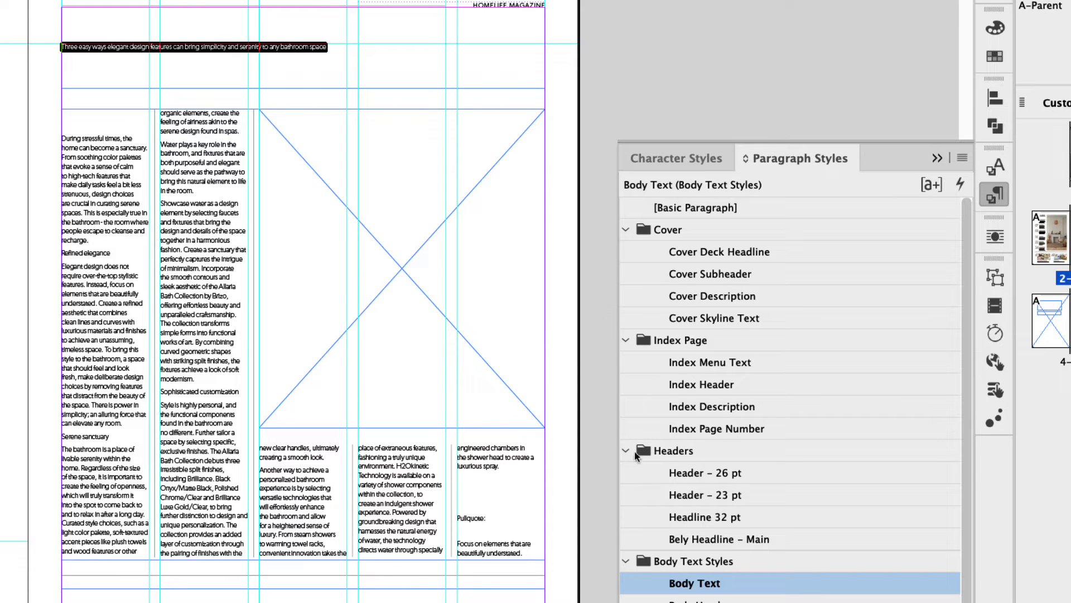
left_click(704, 474)
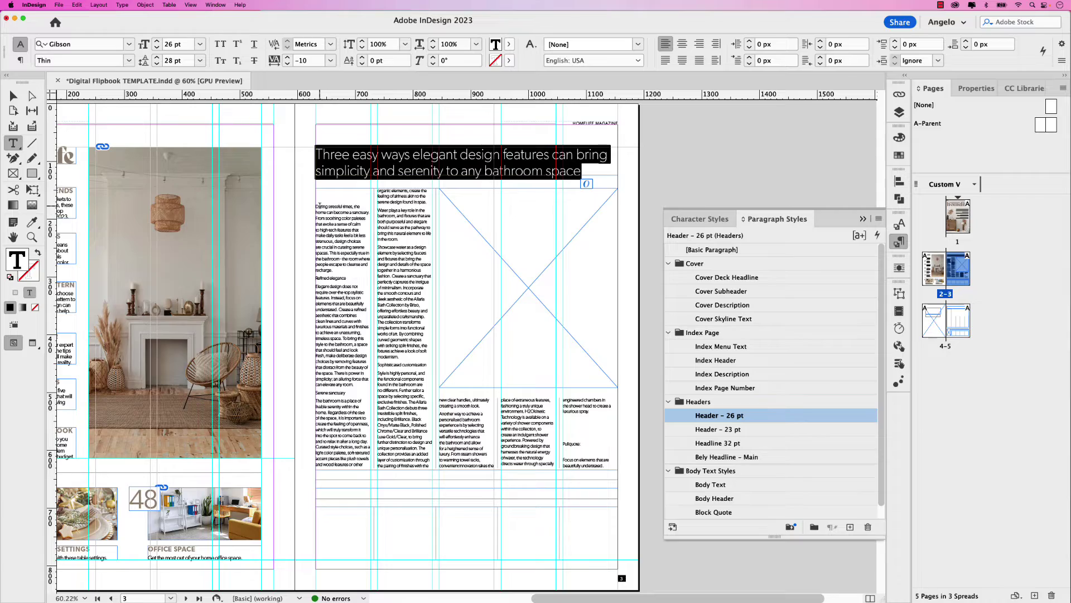
Step: Delete the blank lines above "During stressful times" at the start of the article
left_click(351, 212)
key("BackSpace")
key("BackSpace")
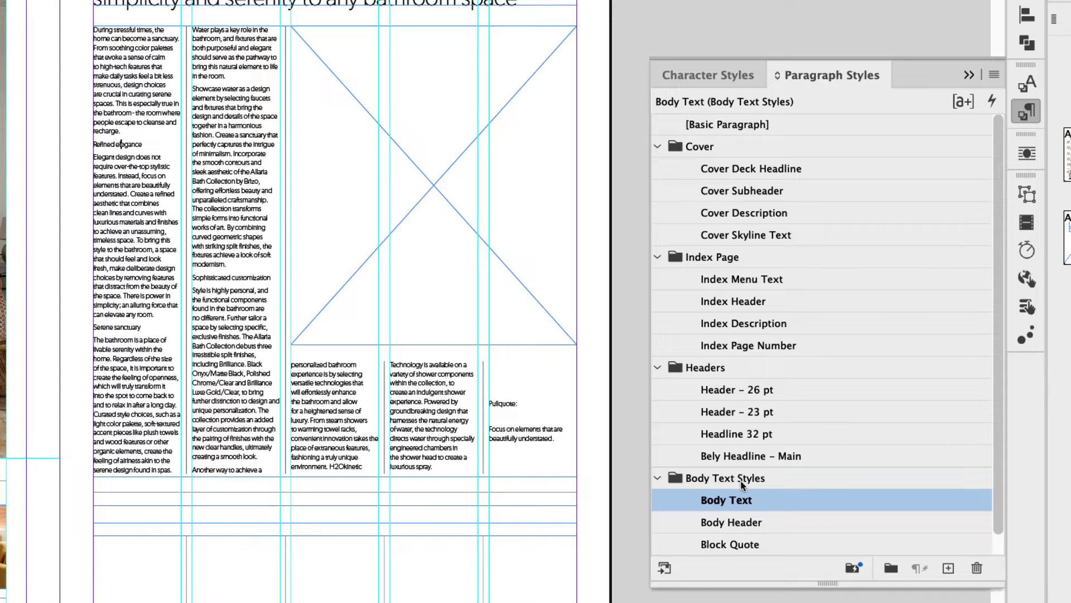
Step: Apply the Body Header style to the subheads "Refined elegance", "Serene sanctuary" and "Sophisticated customization"
left_click(750, 522)
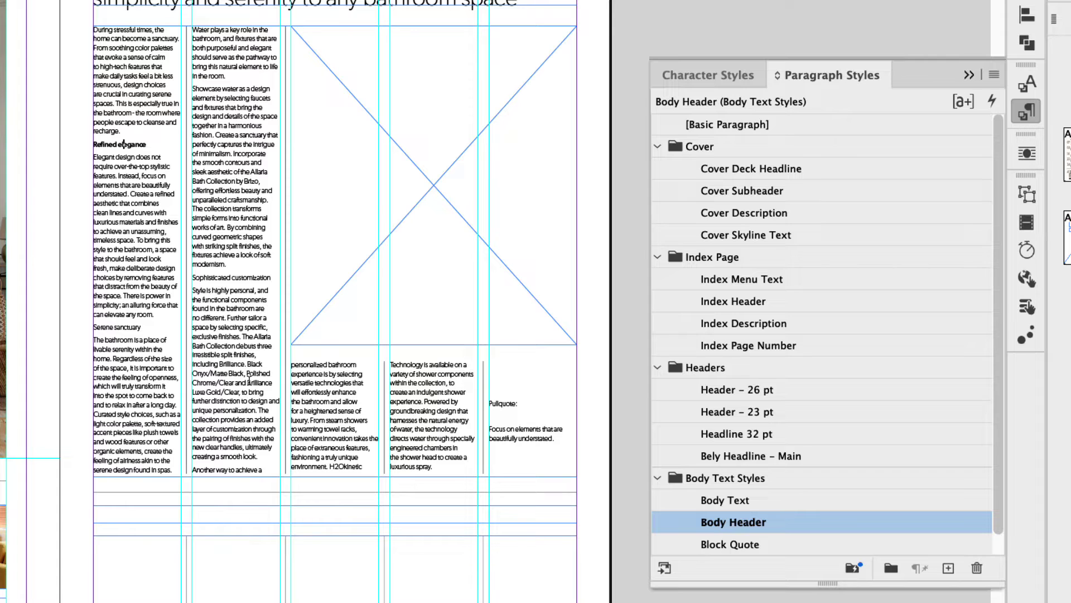
left_click(124, 327)
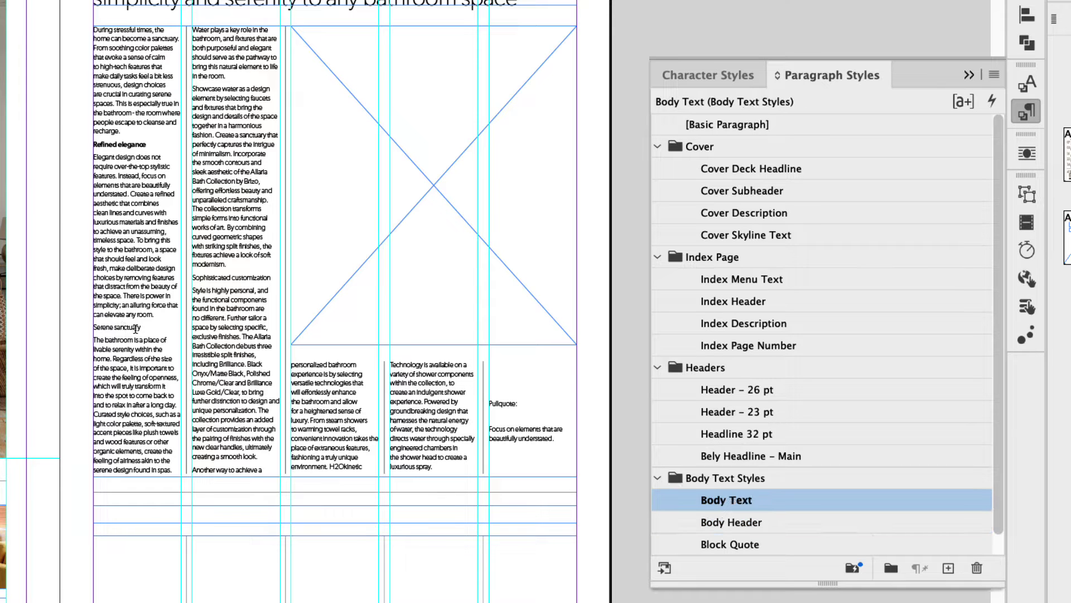
left_click(748, 523)
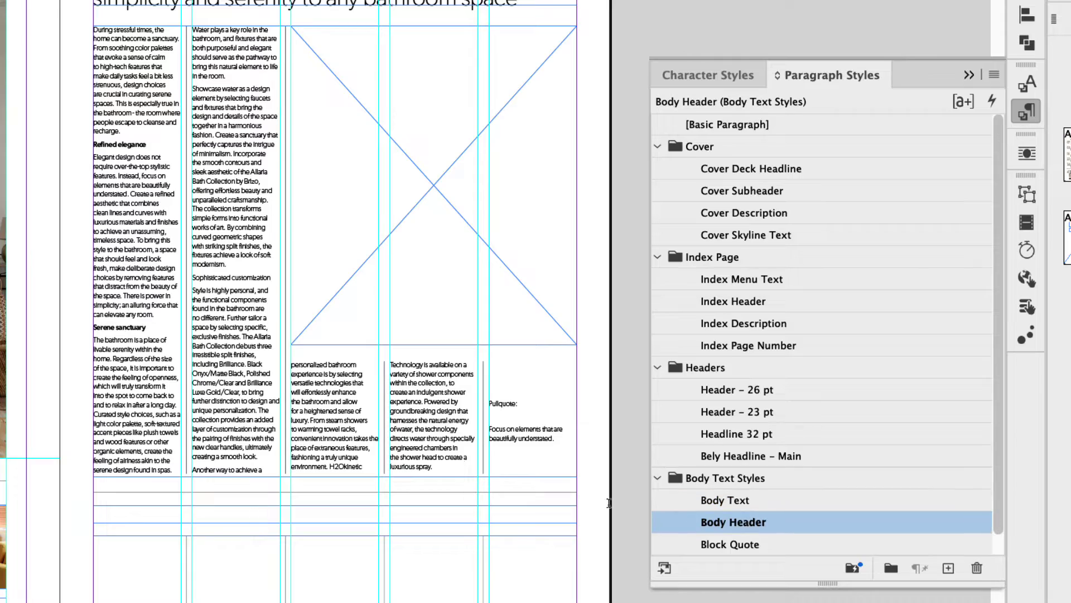
left_click(207, 277)
left_click(749, 523)
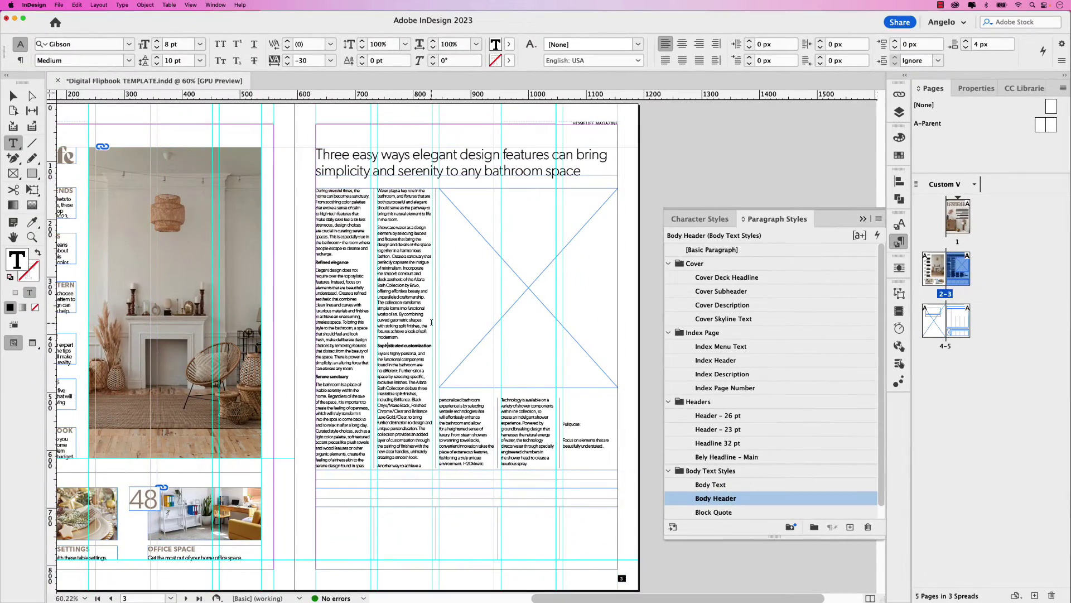
Step: Move the quote "Focus on elements that are beautifully understated." from the end of the article into the empty text frame on the pasteboard
left_click(863, 218)
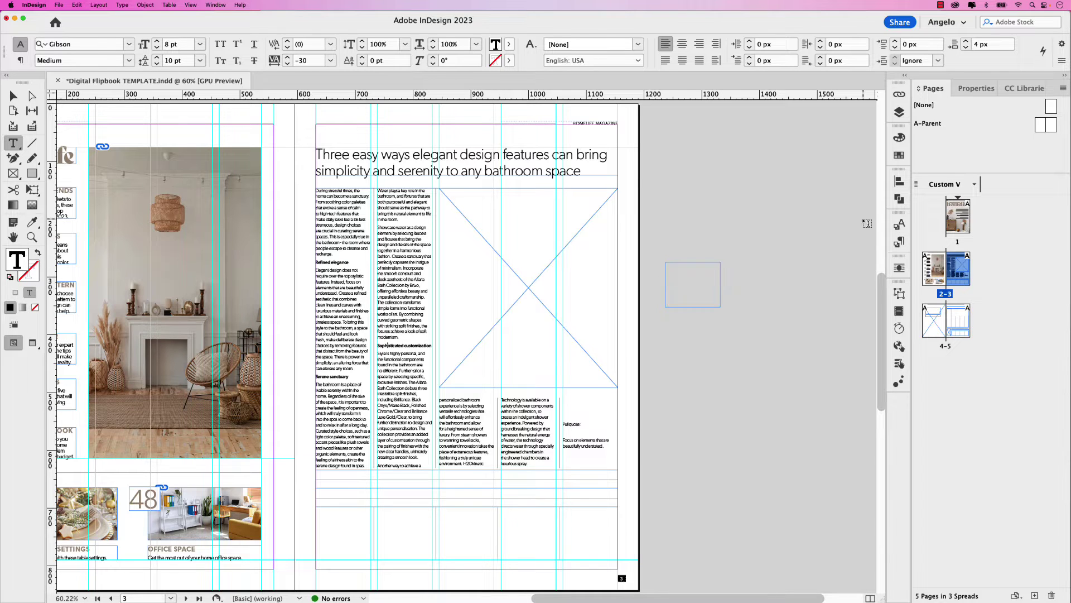
left_click(13, 96)
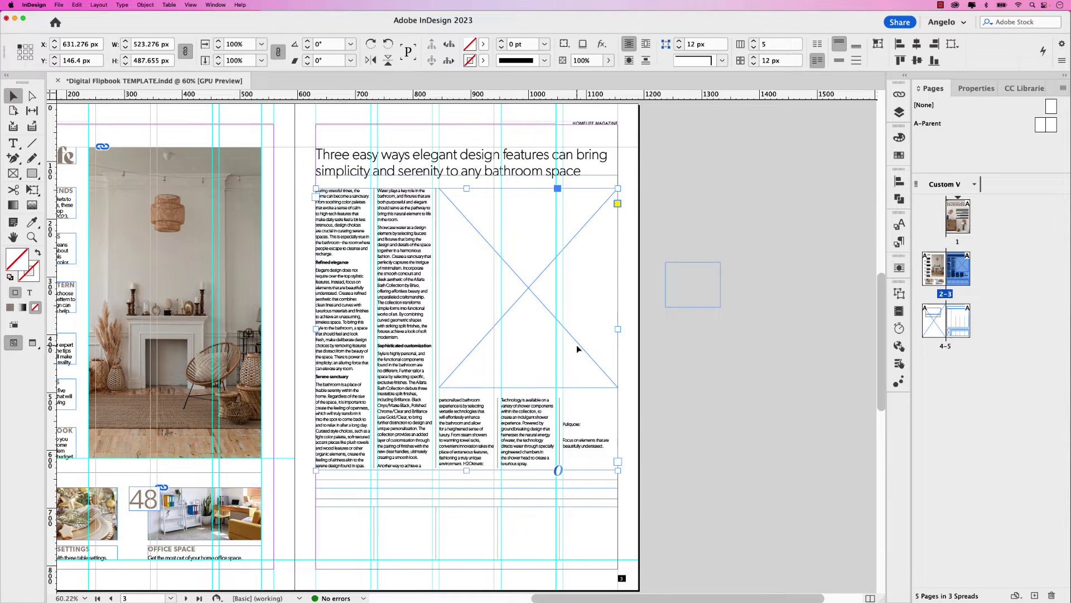
left_click(667, 354)
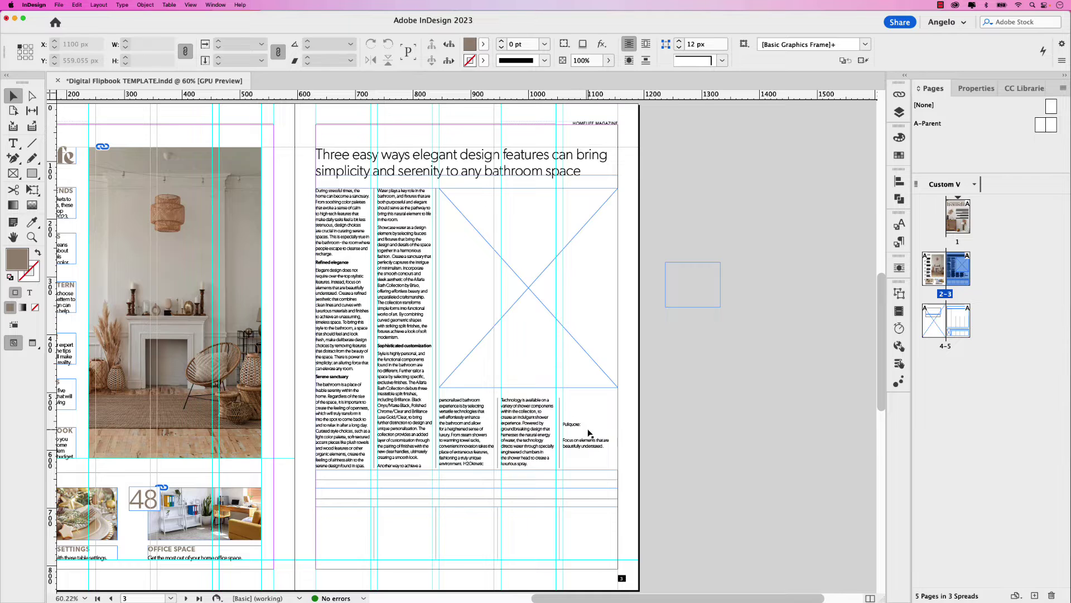
left_click(690, 289)
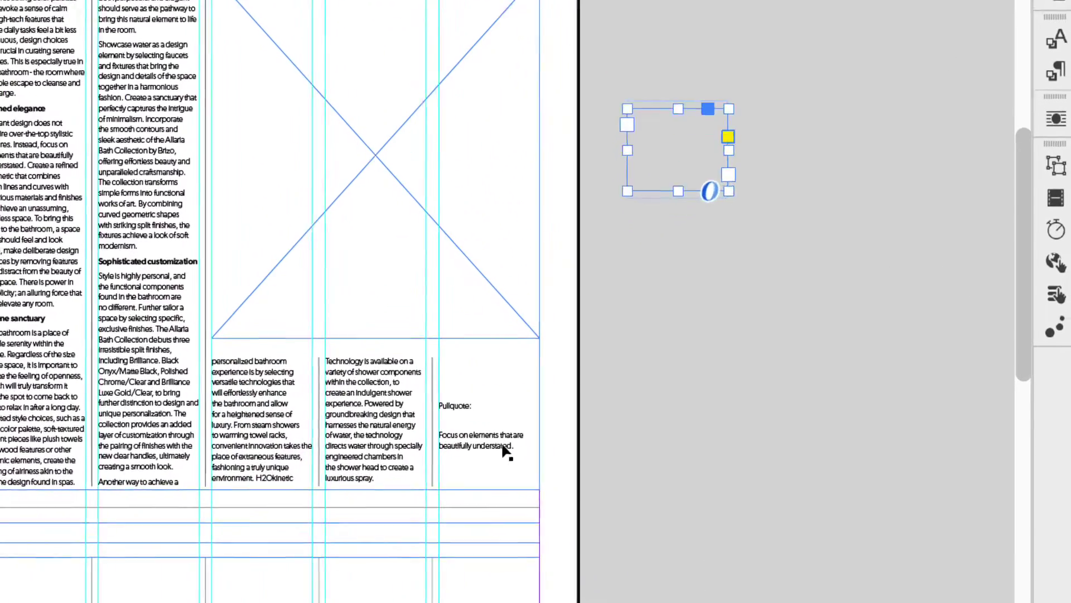
double_click(599, 446)
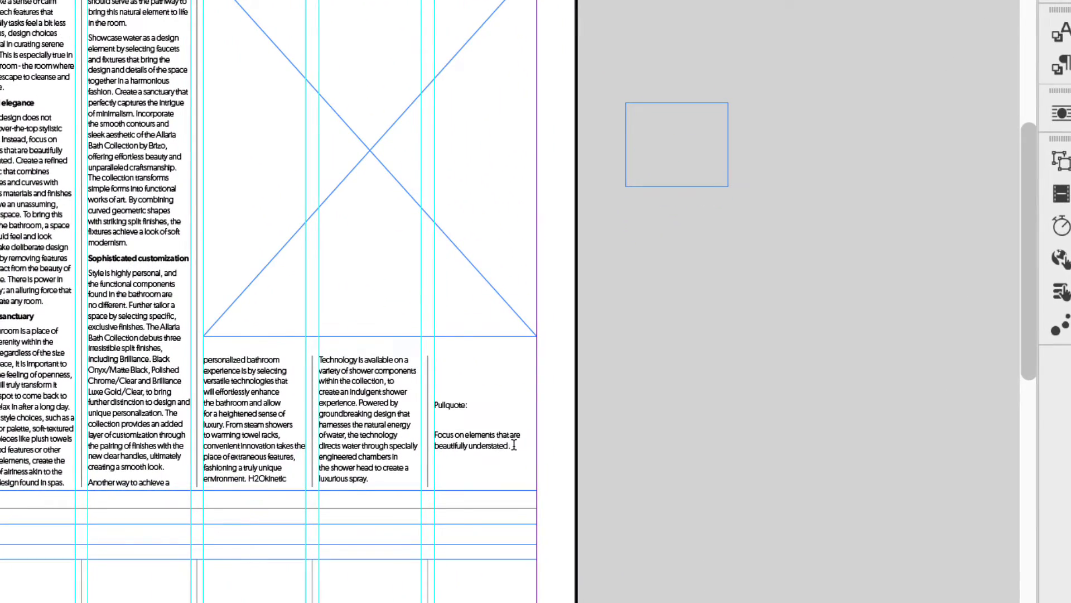
left_click_drag(514, 445, 433, 444)
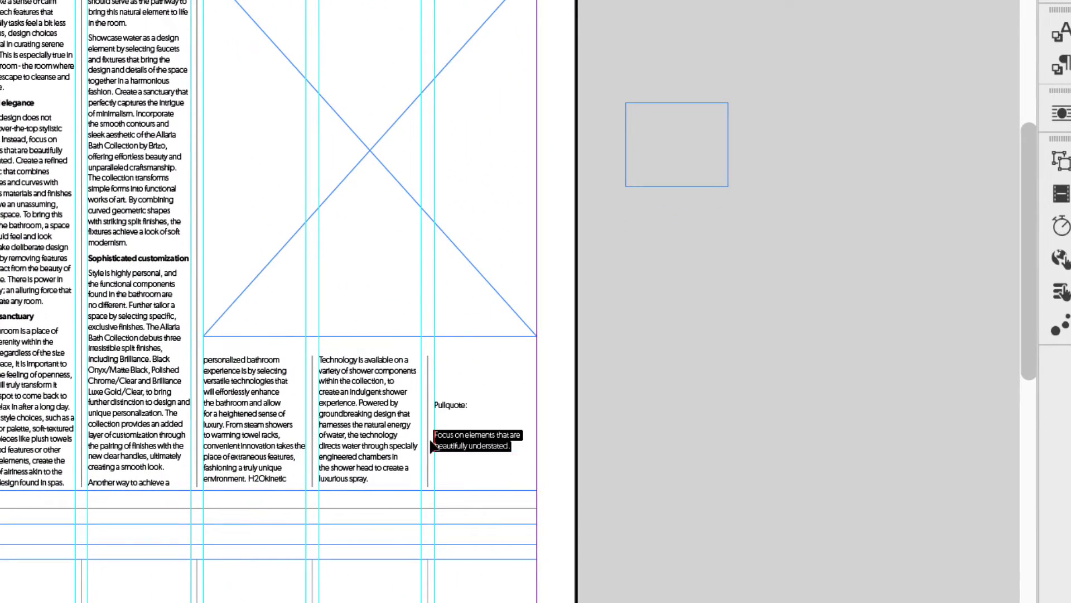
key("ctrl+x")
left_click(675, 142)
key("ctrl+v")
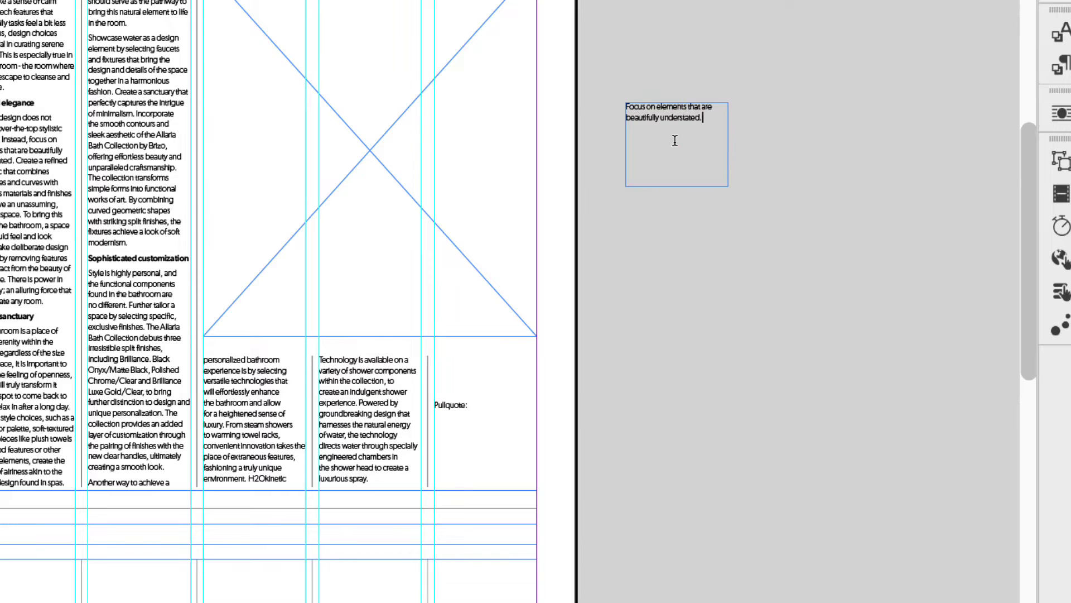
Step: Delete the leftover "Pullquote:" label from the article's last column
left_click_drag(472, 404, 436, 403)
key("BackSpace")
key("Escape")
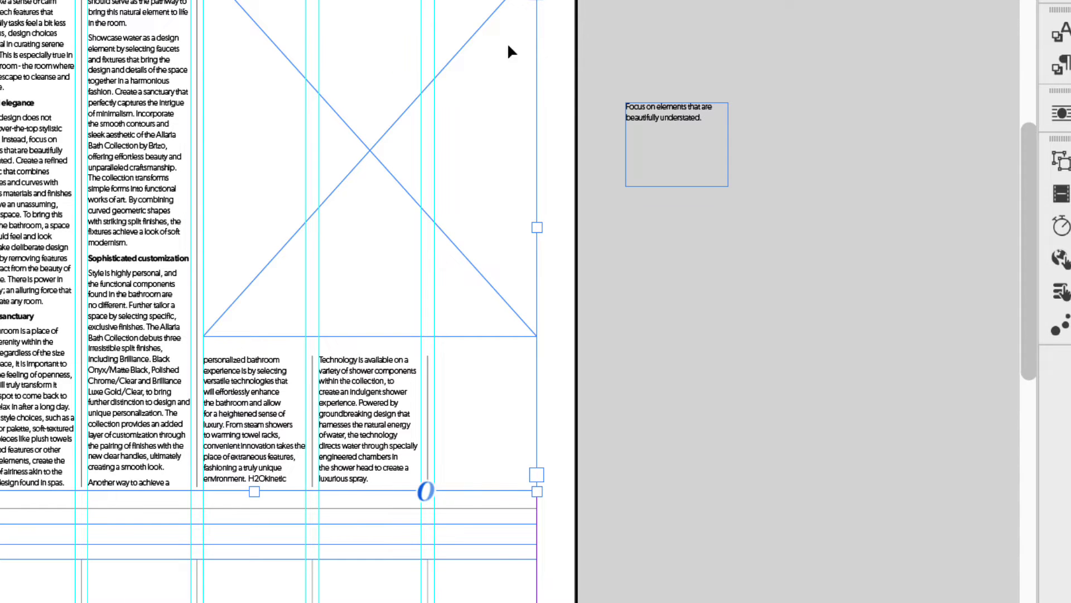
Step: Position the quote frame in the article's first column below "the bathroom - the room where", and apply the Block Quote style to its text
left_click_drag(678, 137, 32, 116)
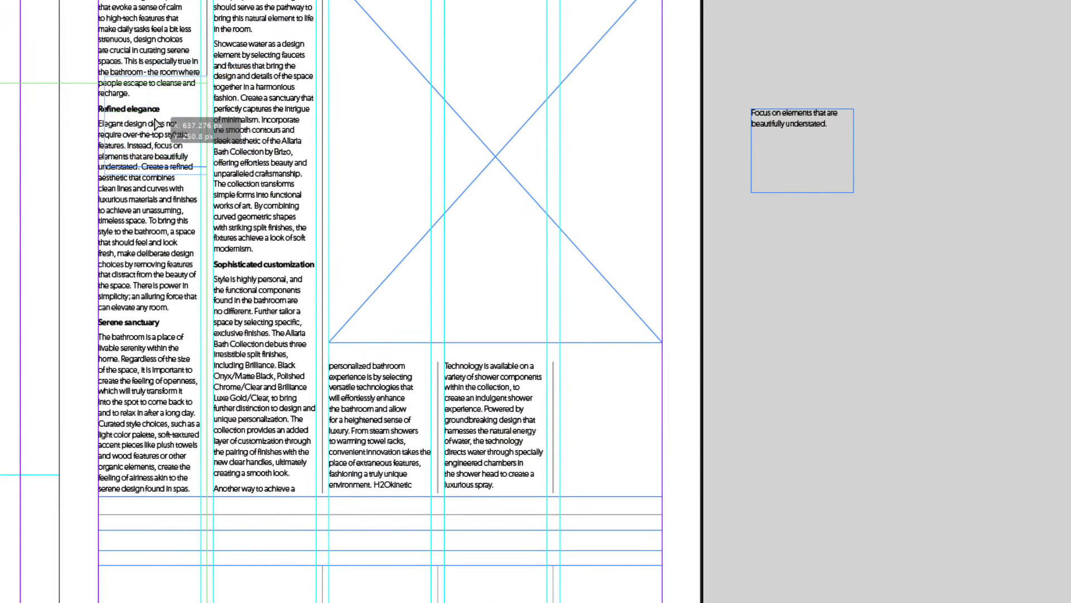
left_click_drag(156, 124, 148, 120)
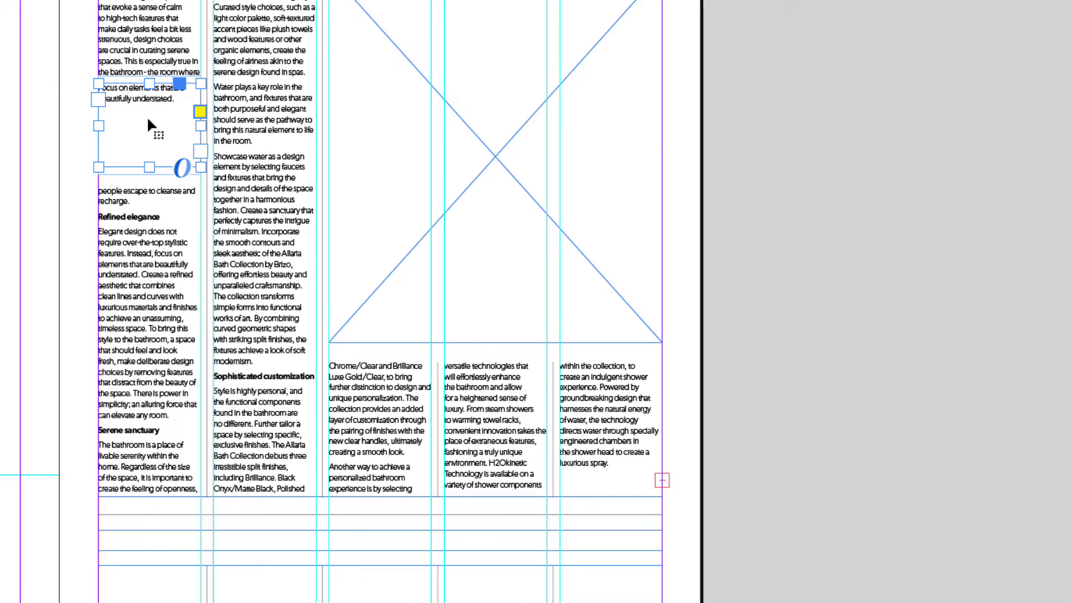
double_click(159, 103)
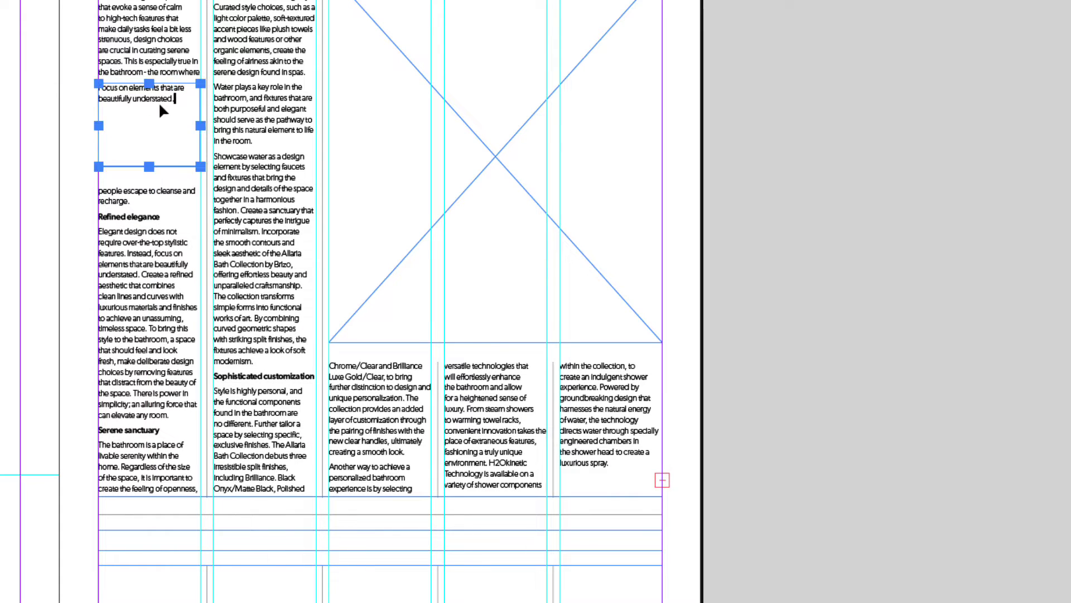
key("ctrl+a")
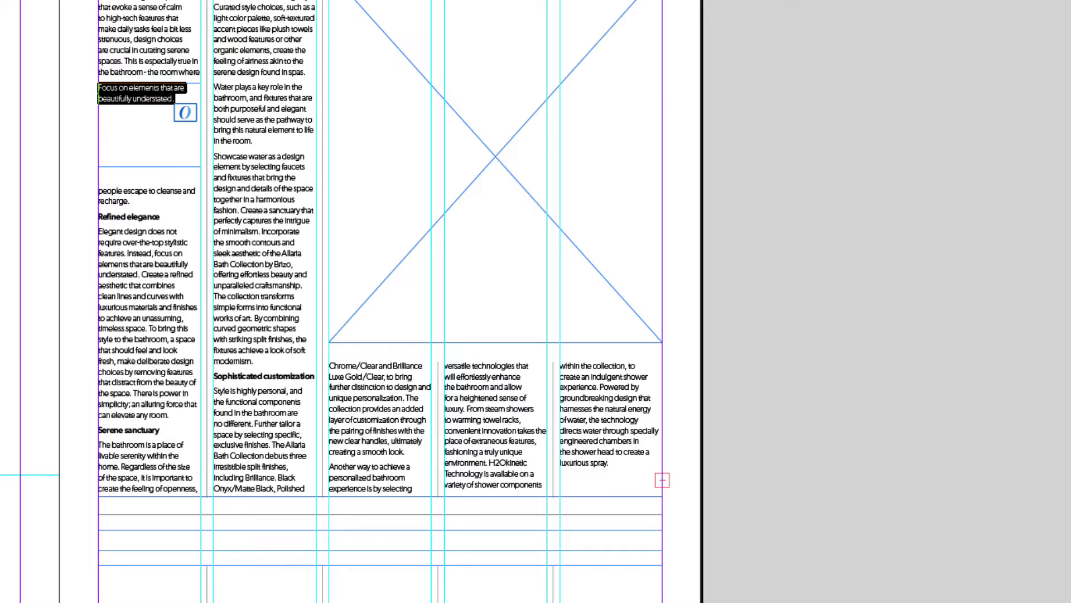
key("F11")
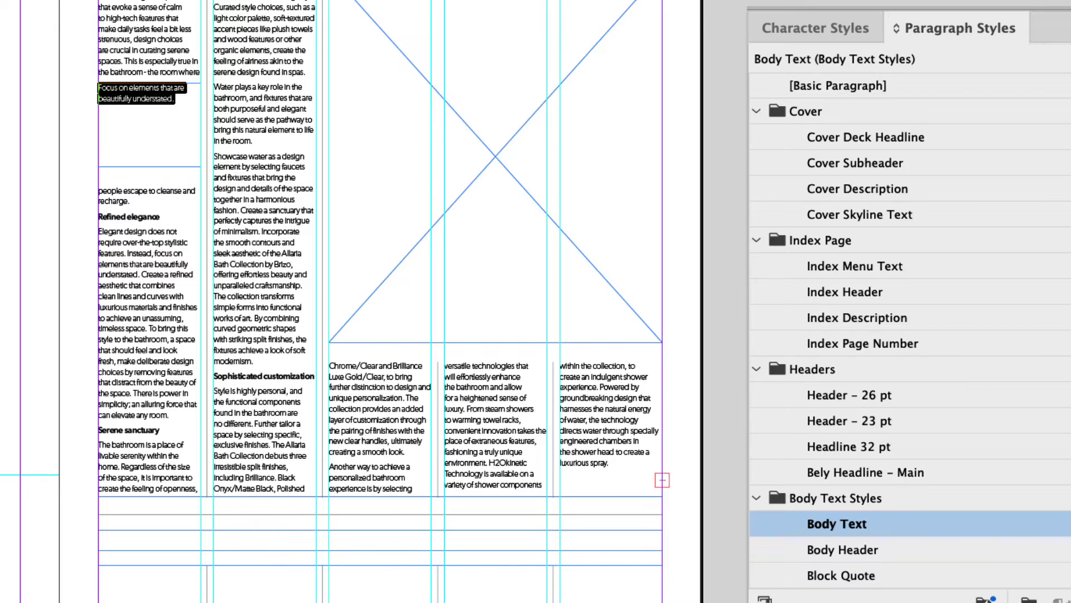
left_click(848, 576)
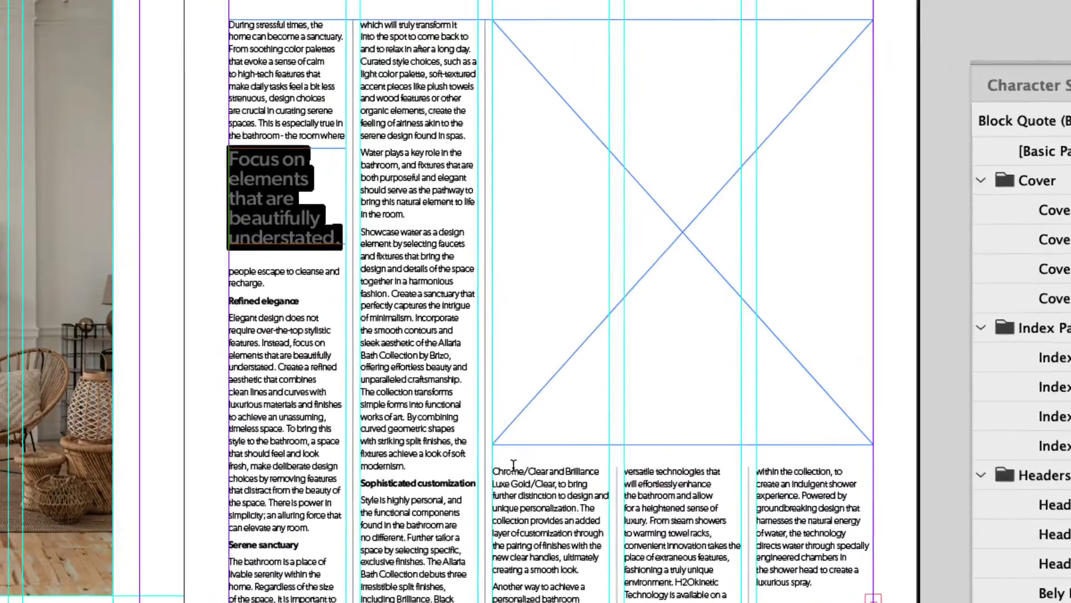
key("Escape")
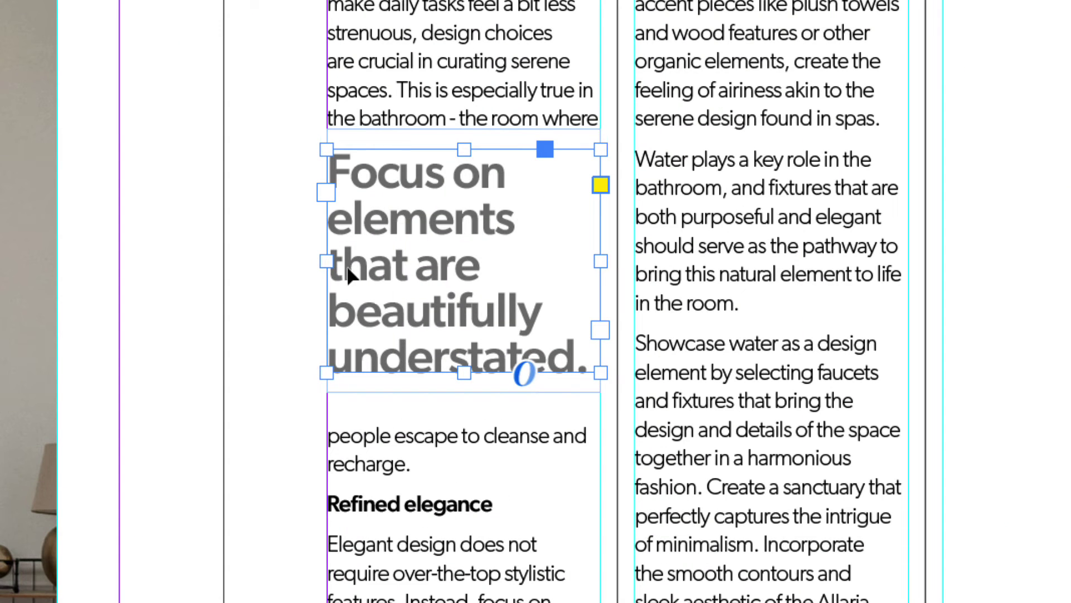
Step: Nudge the quote frame down in the first column so it sits between "recharge." and the "Refined elegance" subhead
left_click(272, 256)
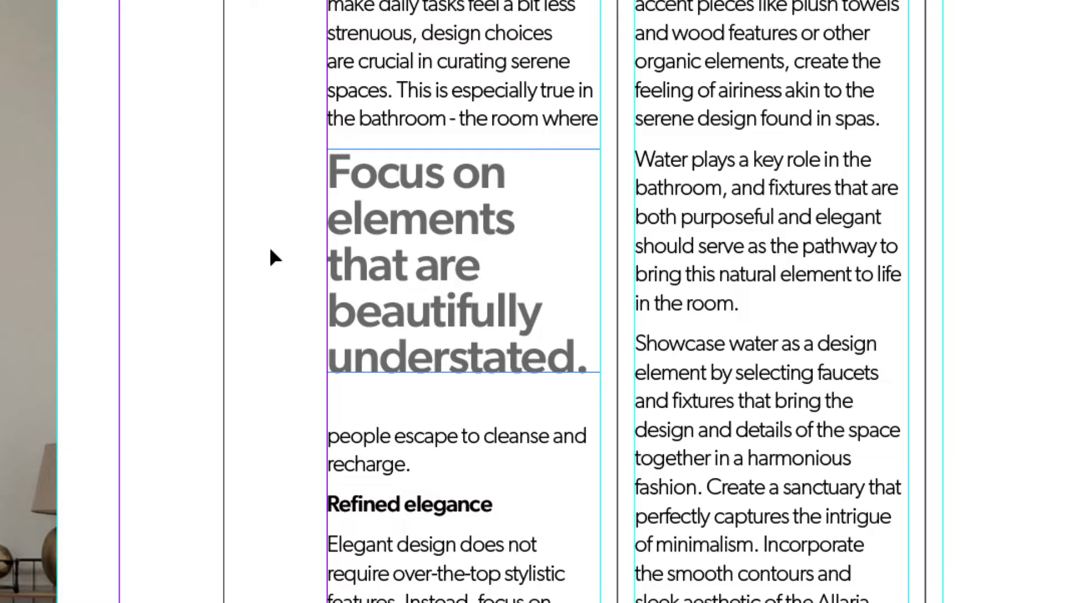
left_click(450, 254)
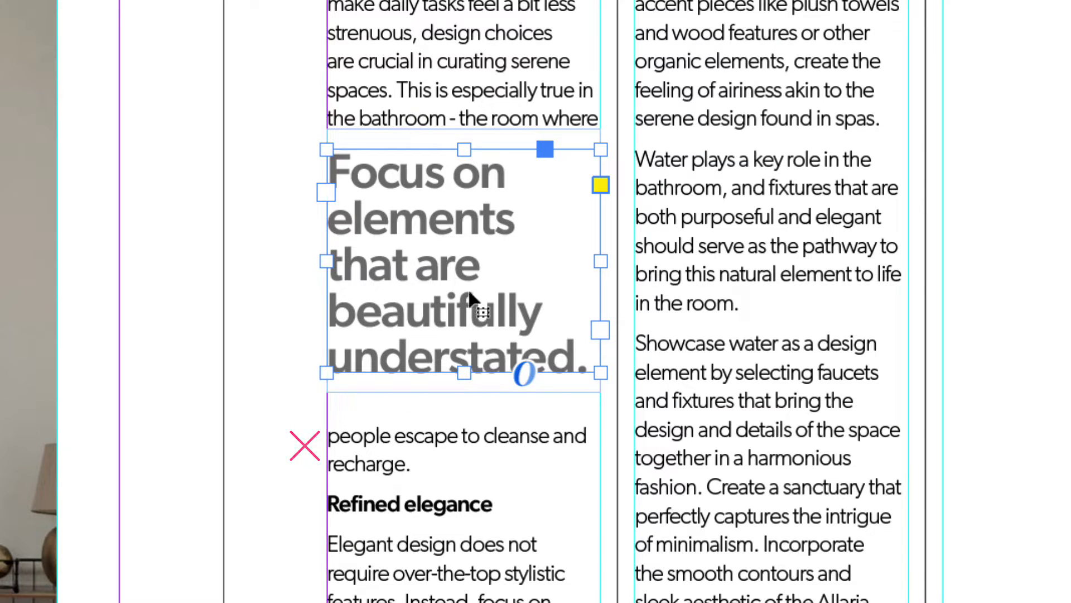
key("Down")
key("Down")
key("Down")
key("Down")
key("Down")
key("Down")
key("Down")
key("Down")
key("Down")
key("Down")
key("Down")
key("Down")
key("Down")
key("Down")
key("Down")
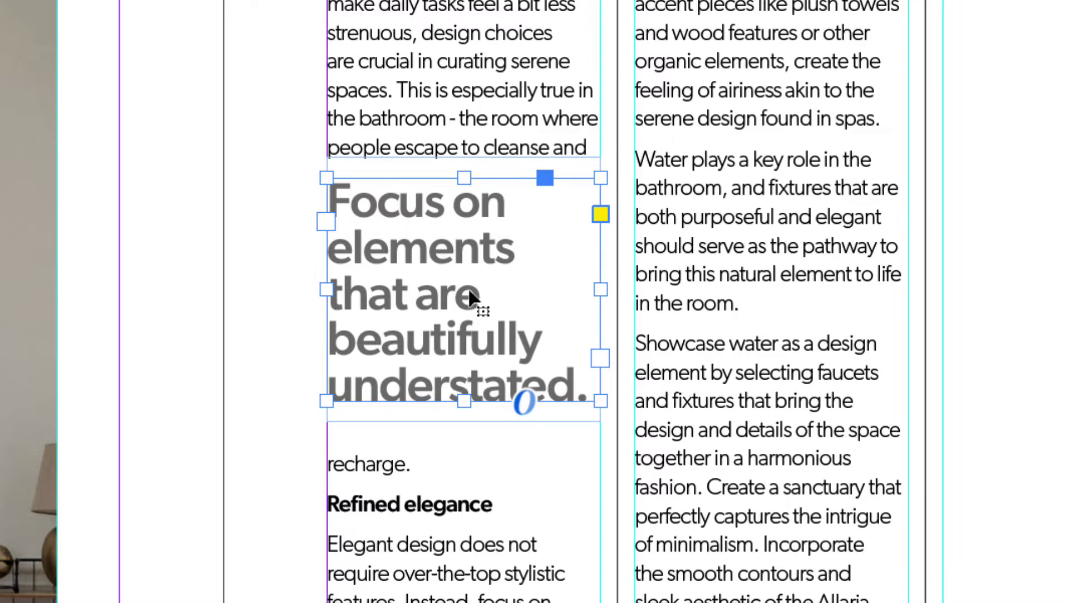
key("Down")
key("Down")
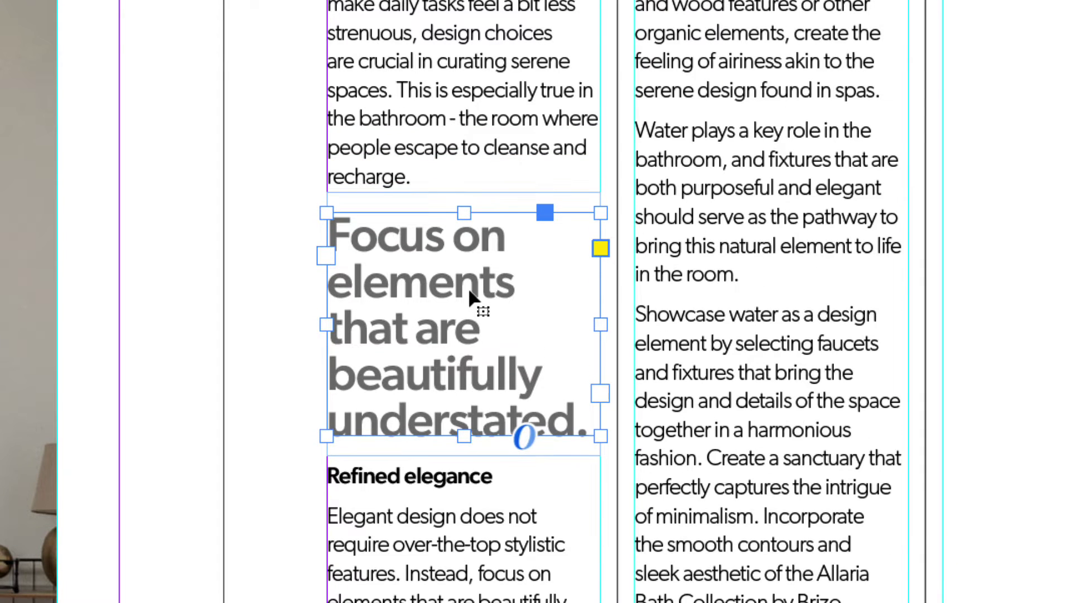
key("Up")
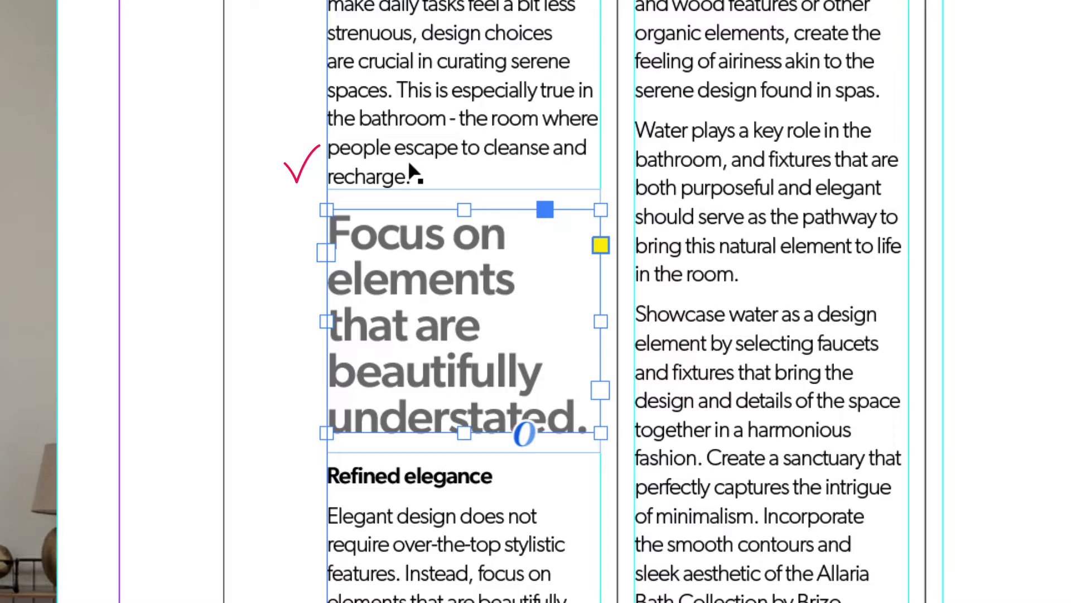
left_click(242, 426)
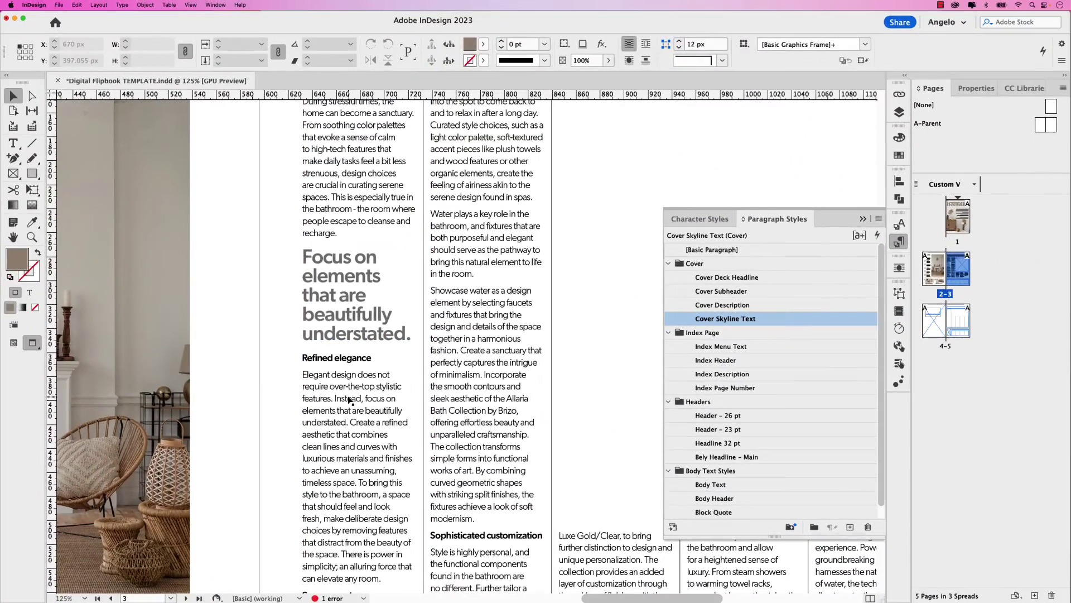
left_click(346, 317)
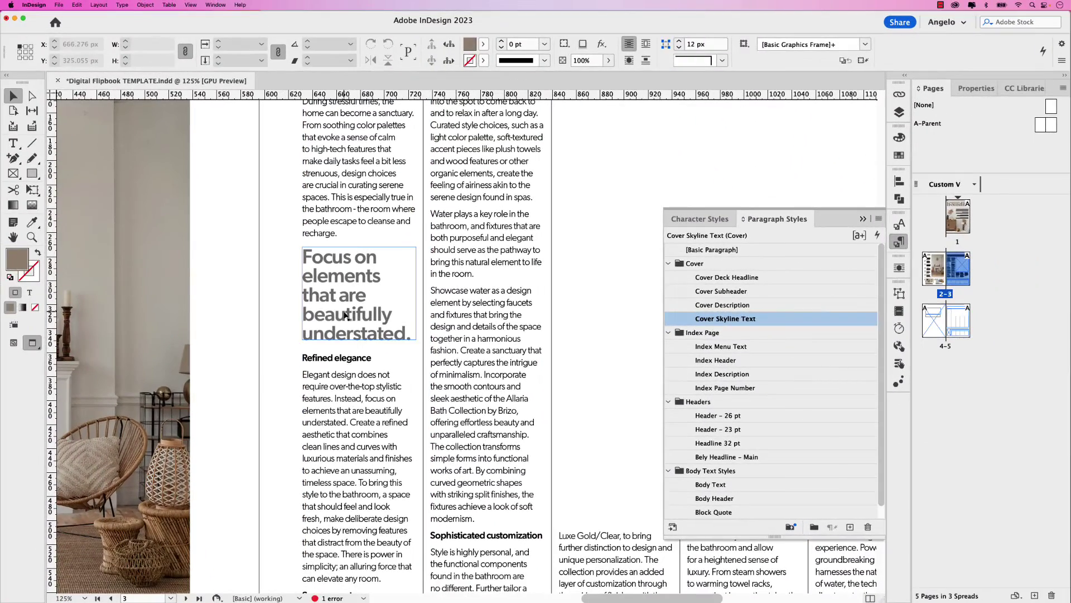
left_click(266, 290)
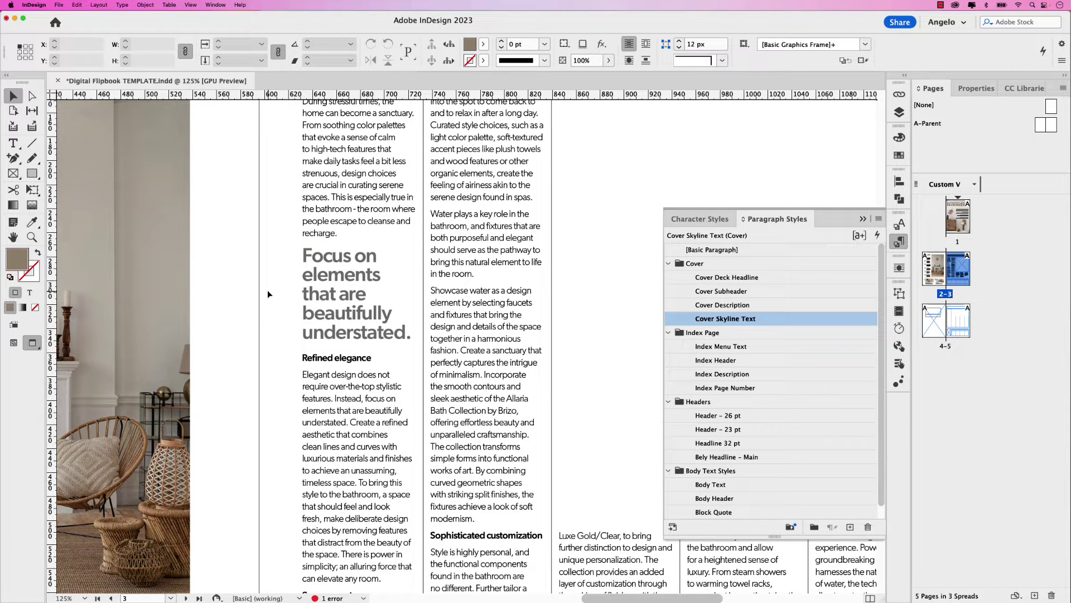
Step: Place Bathroom Main.jpeg from the Spread 1 images folder into the large empty image frame on page 3
key("super+0")
left_click(501, 315)
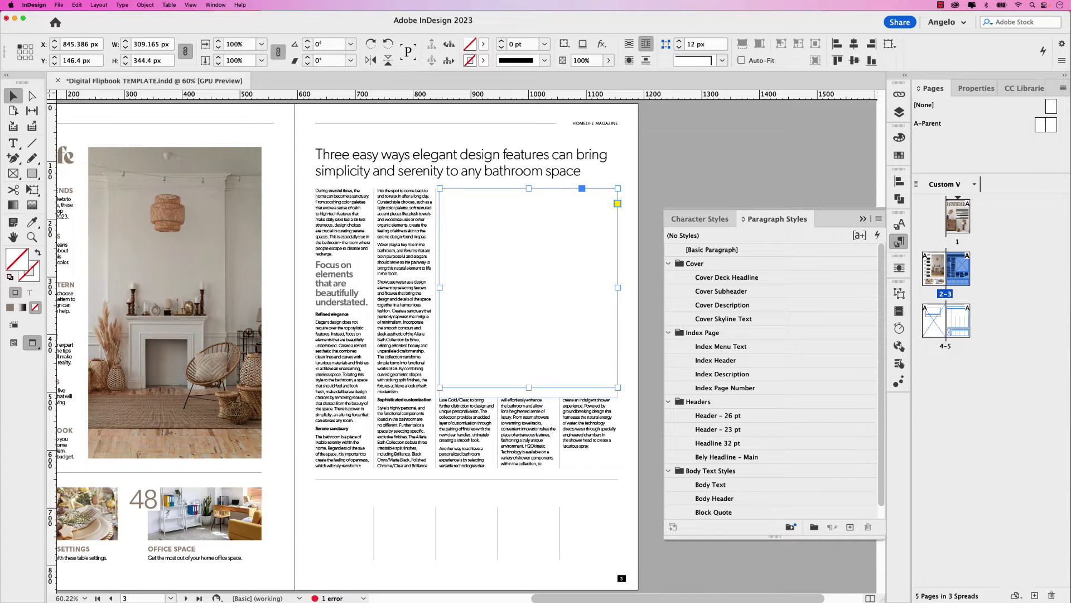
key("super+Tab")
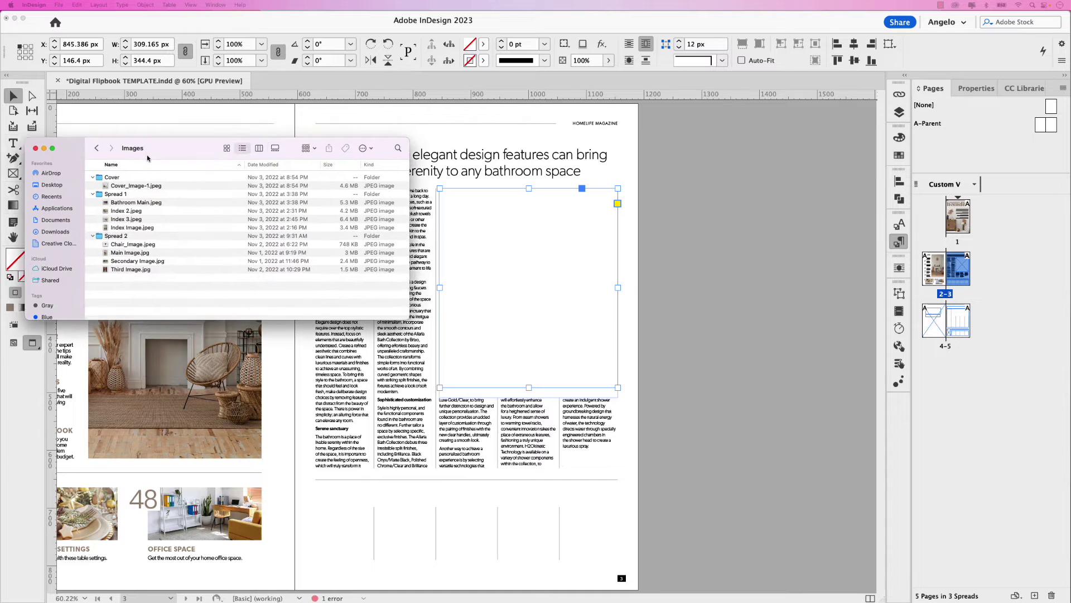
left_click(150, 210)
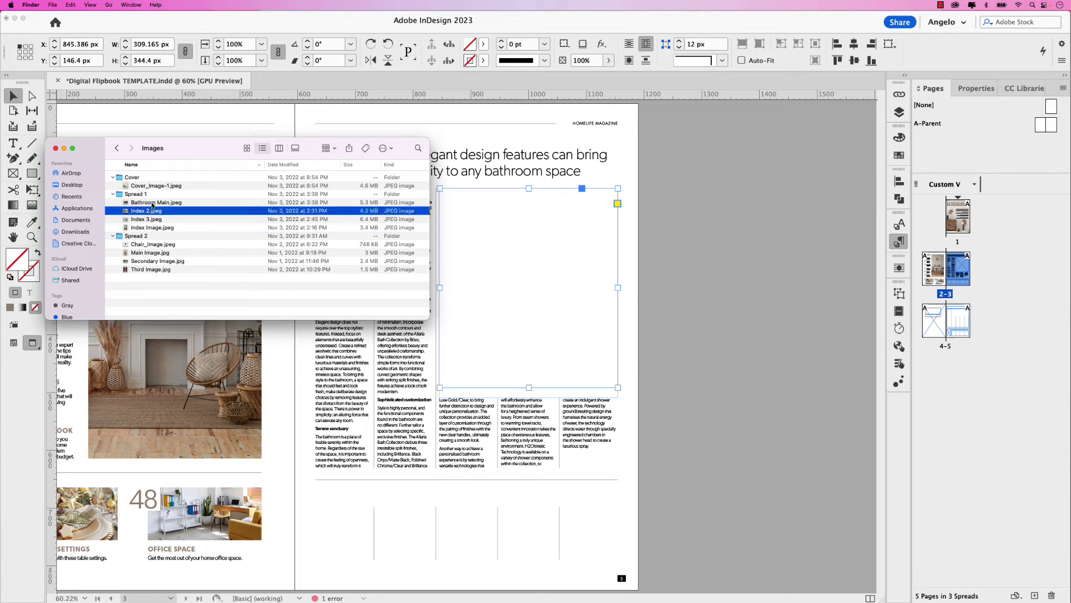
left_click(152, 203)
left_click_drag(153, 204, 503, 251)
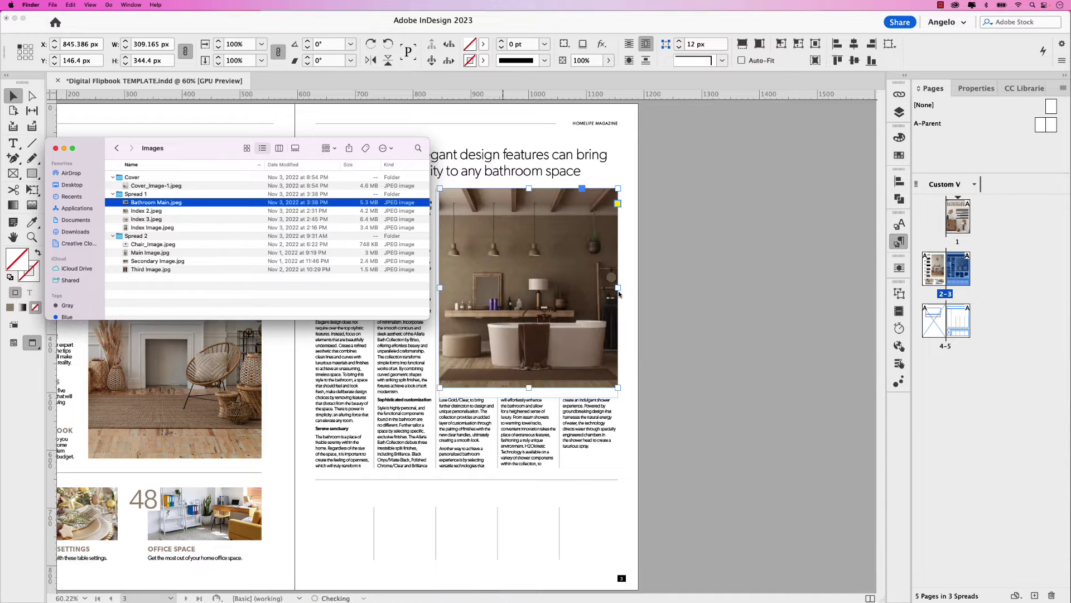
double_click(219, 148)
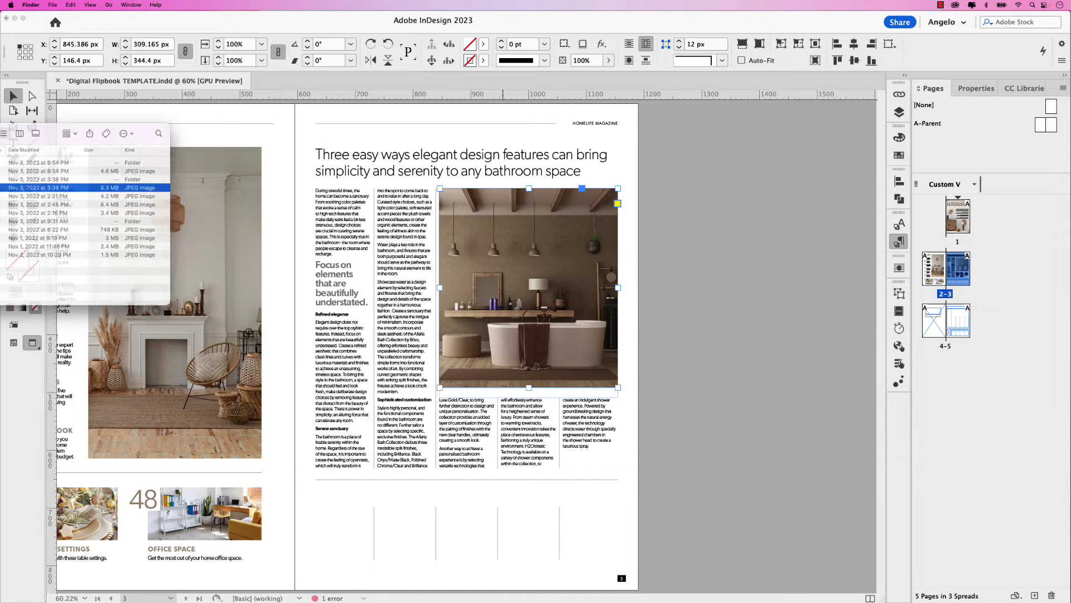
left_click(680, 385)
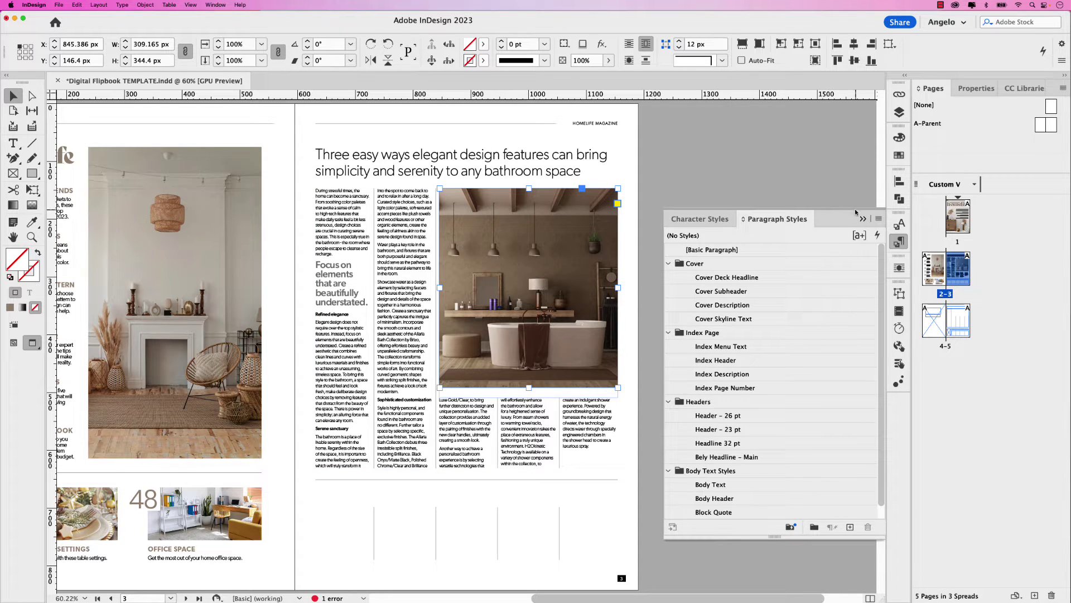
Step: Raise the bathroom image's bottom text wrap offset to 22 px and step it back down slightly
left_click(899, 268)
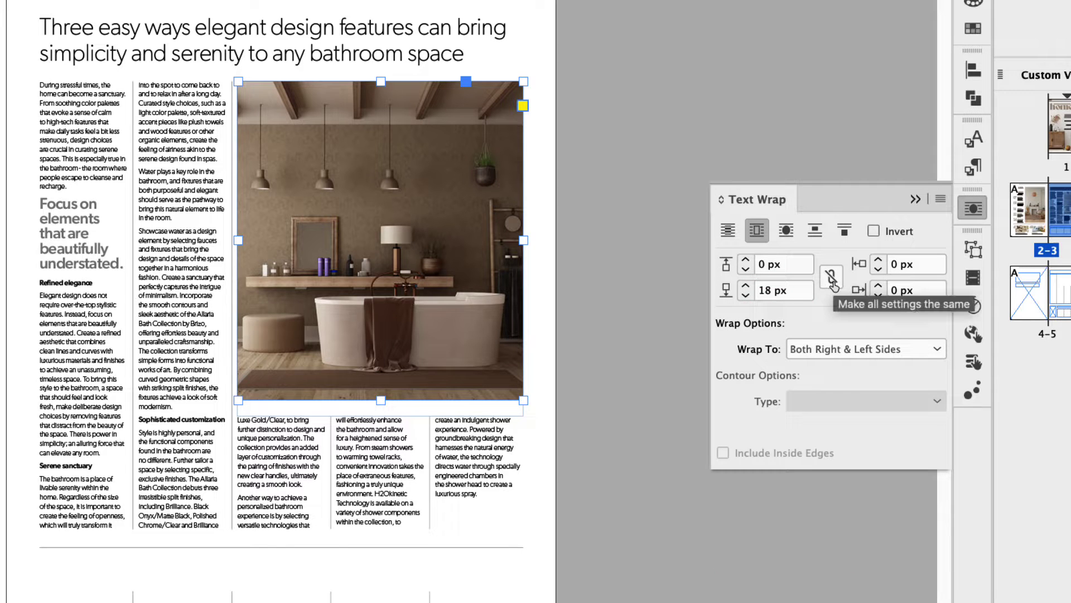
left_click(746, 286)
left_click(746, 286)
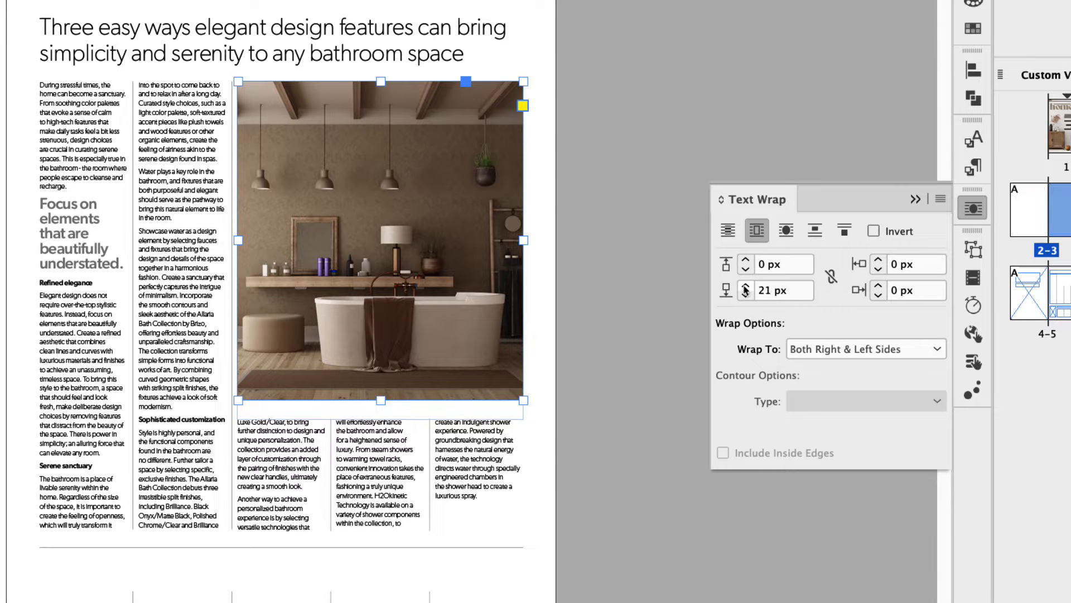
left_click(746, 286)
left_click(746, 285)
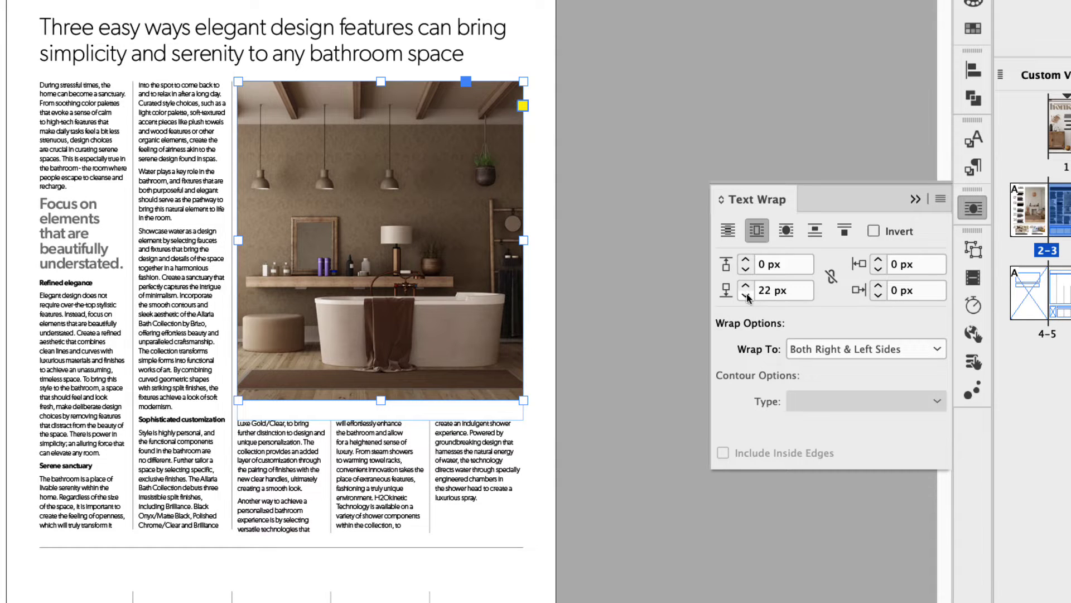
left_click(745, 296)
left_click(618, 338)
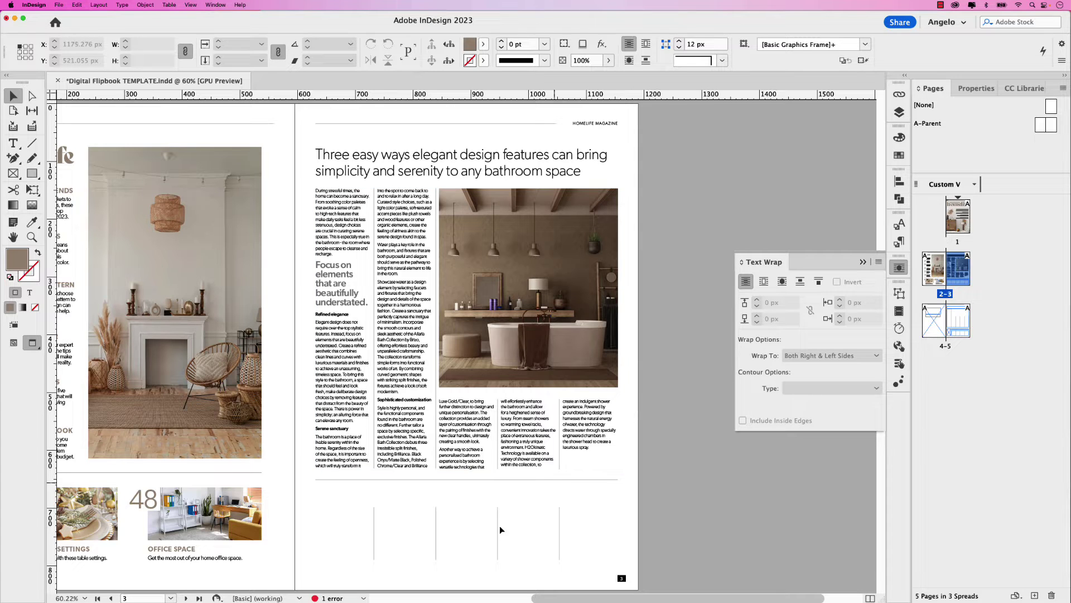
Step: Examine the column settings and column rules in the main article's Text Frame Options, leaving them without changes
left_click(350, 545)
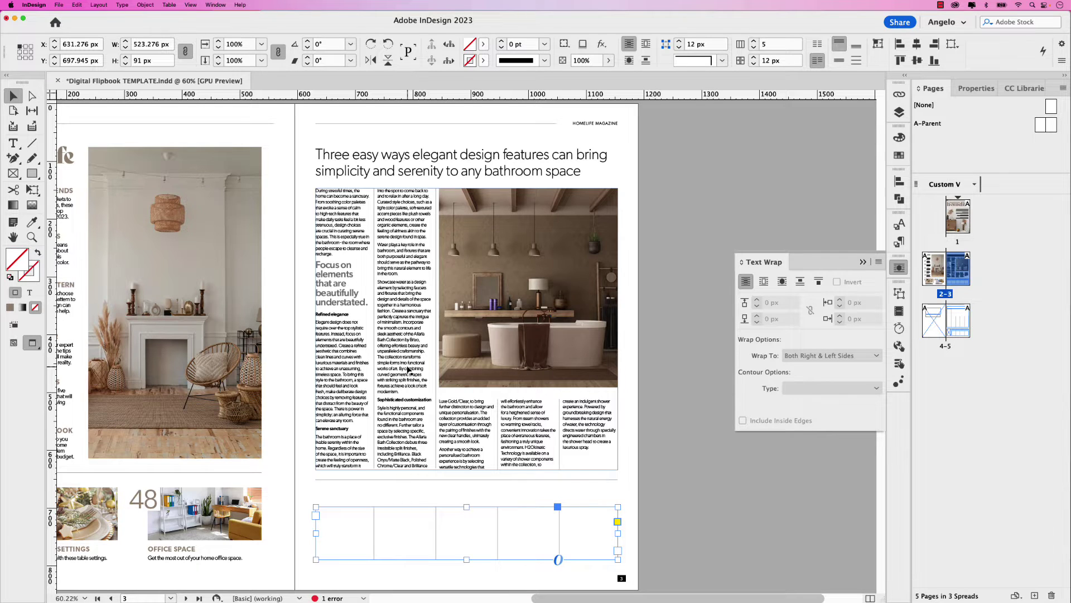
left_click(630, 300)
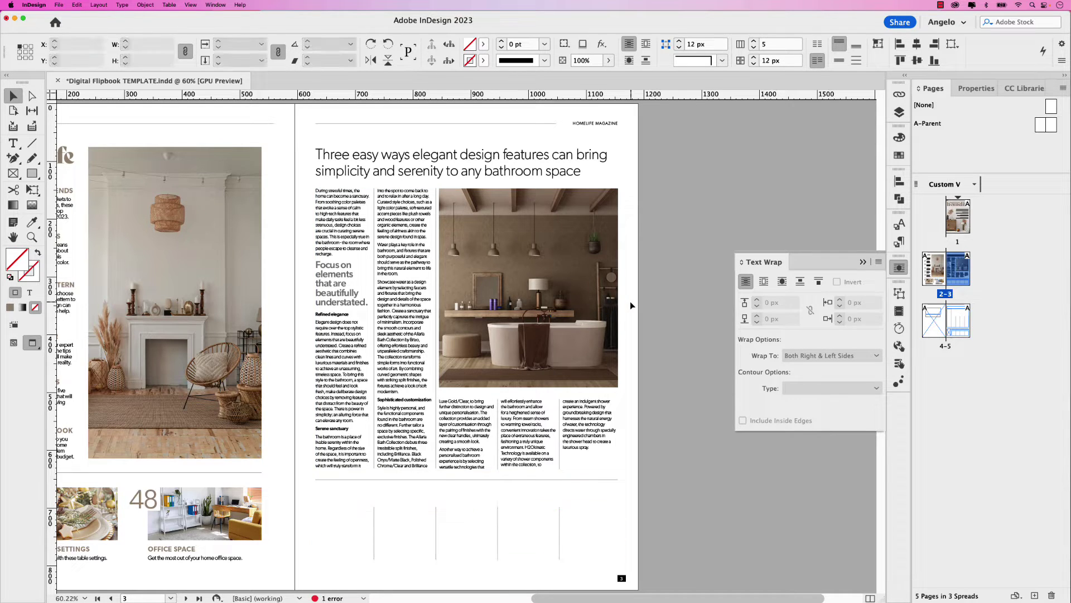
left_click(389, 385)
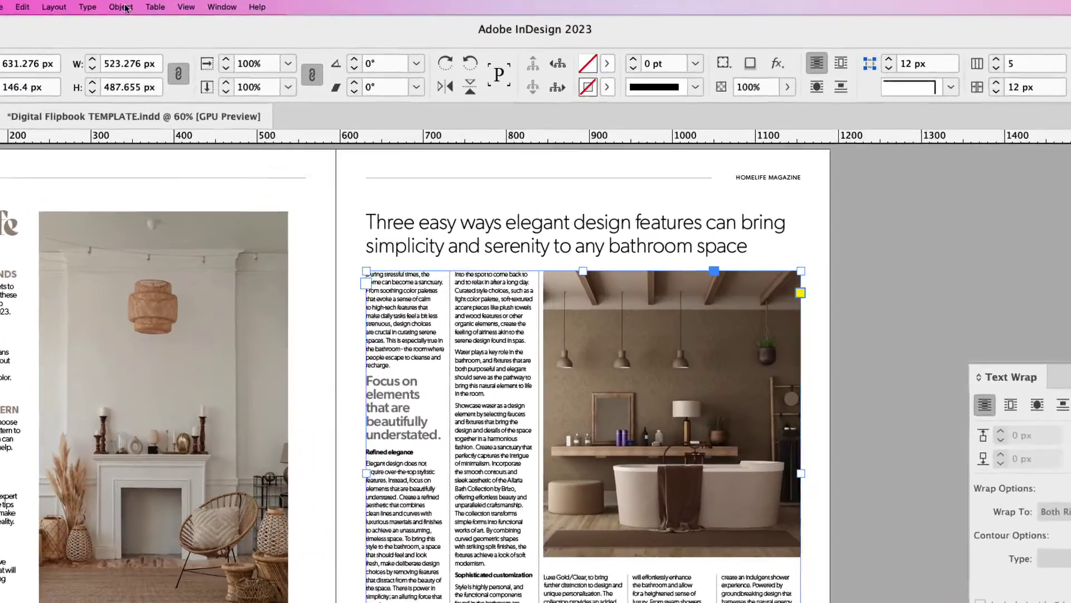
left_click(127, 8)
left_click(163, 226)
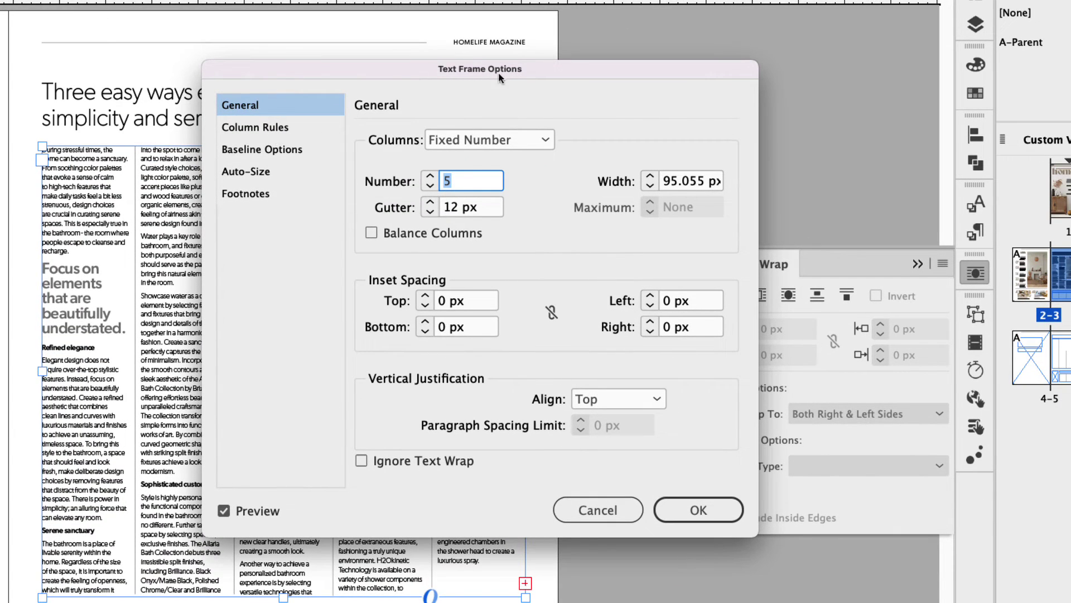
left_click(279, 129)
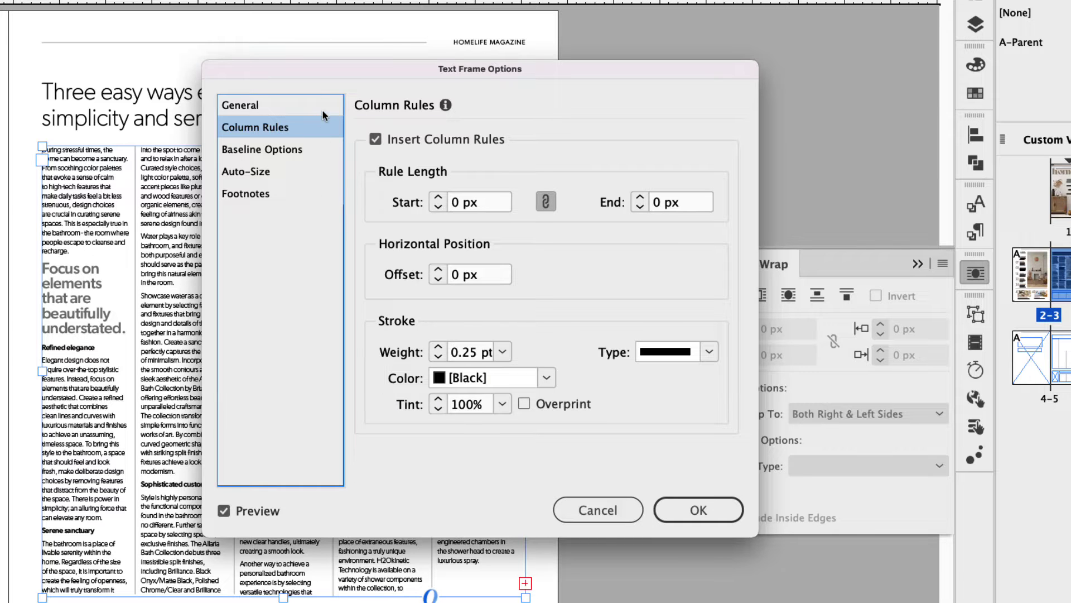
left_click_drag(315, 68, 434, 66)
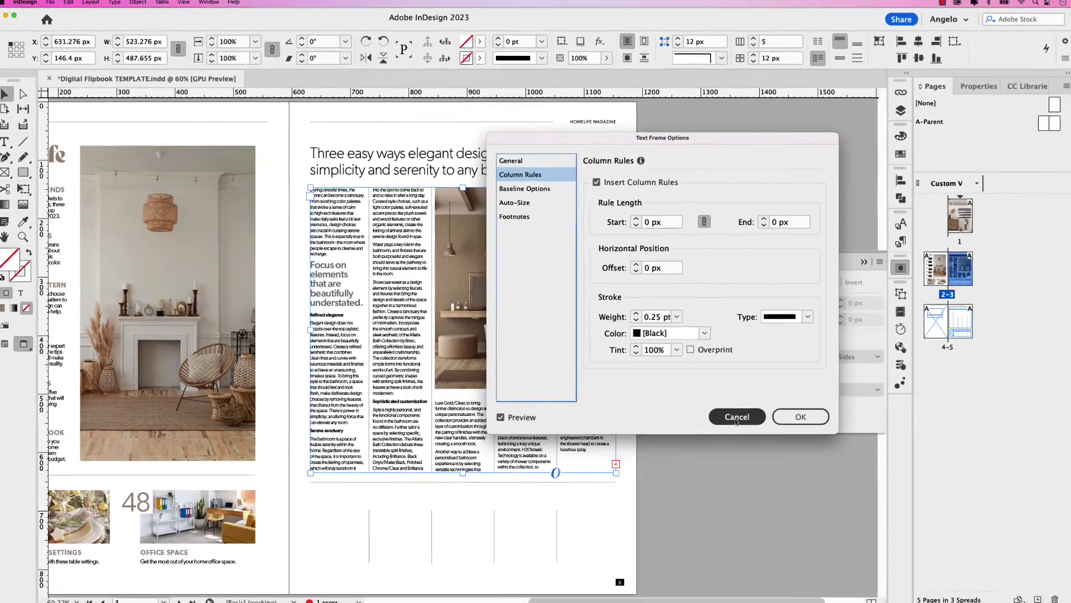
left_click(719, 480)
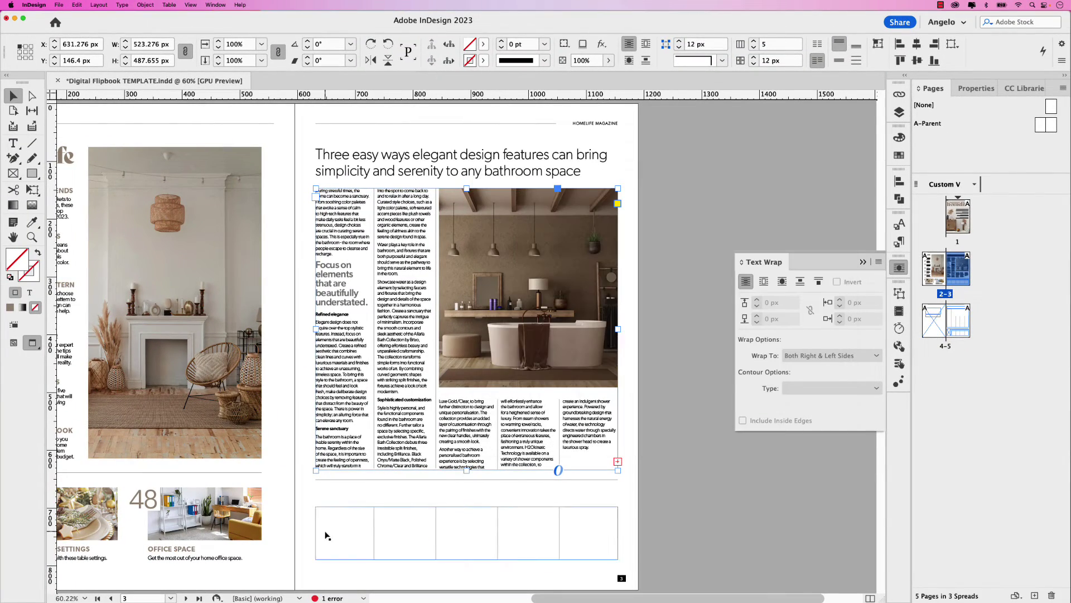
Step: Place the Pg 3 Article Bottom document into the empty five-column text frame at the foot of page 3
left_click(328, 530)
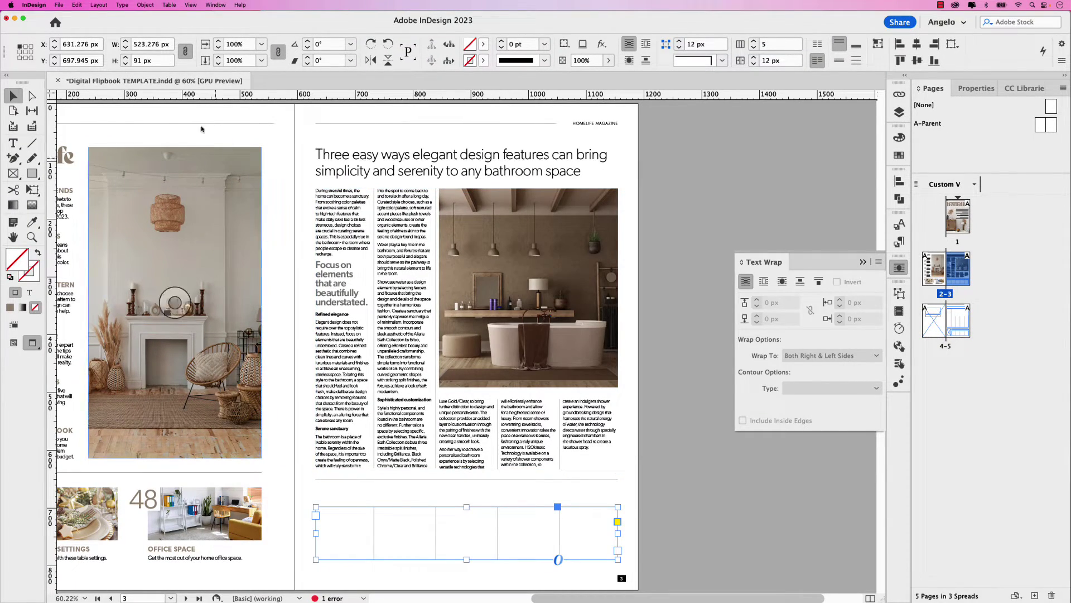
left_click(59, 5)
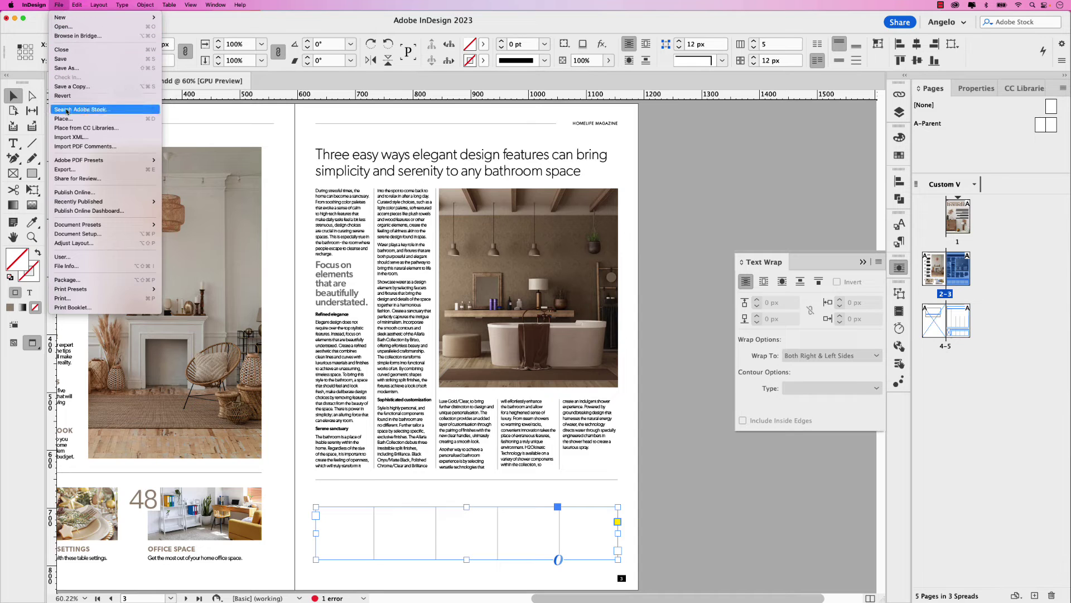
left_click(63, 119)
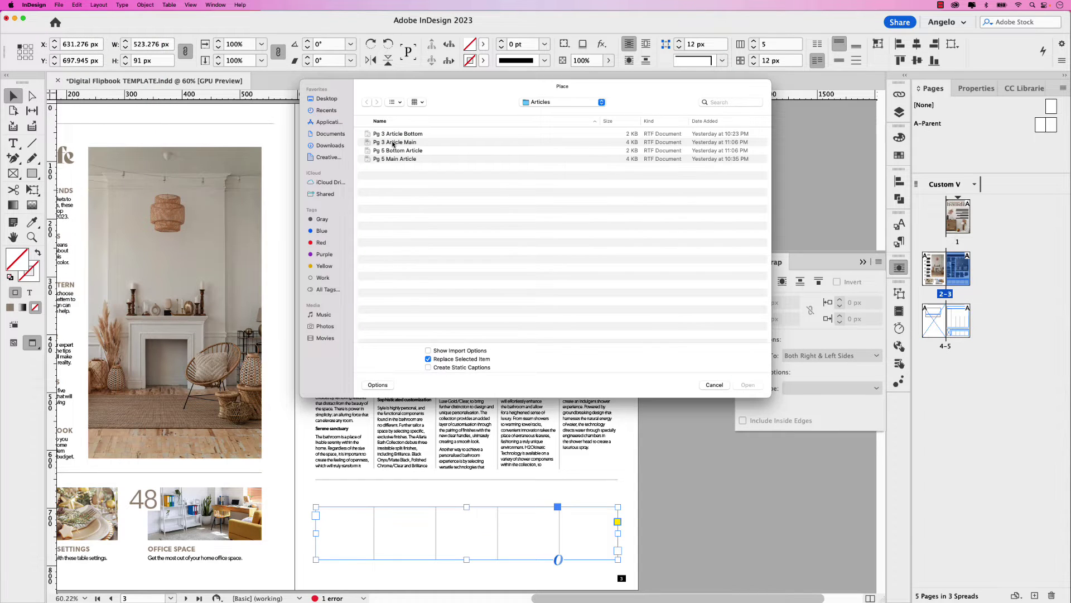
left_click(407, 134)
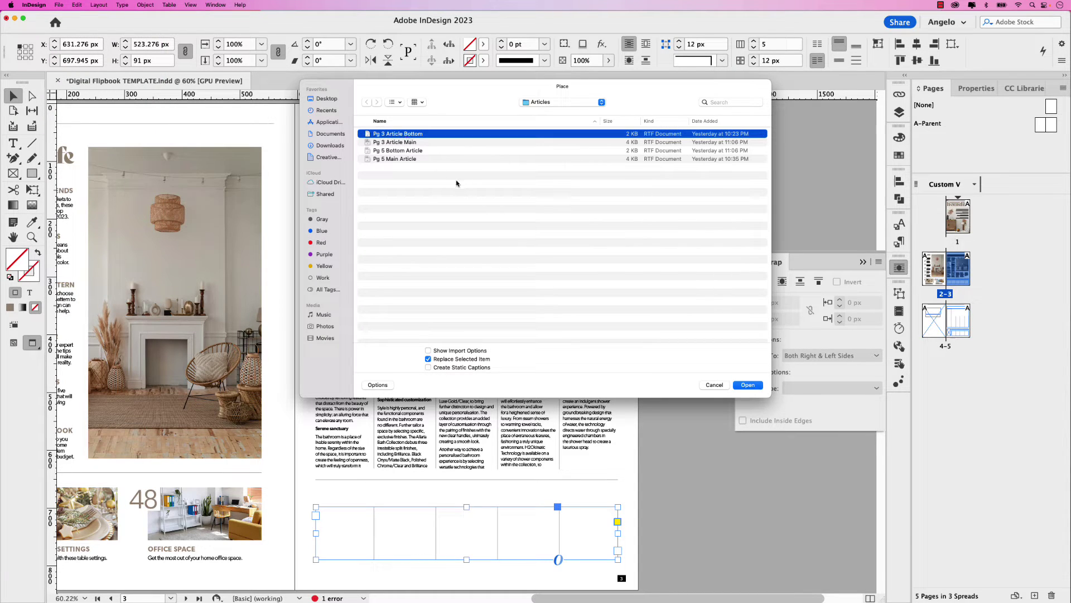
left_click(747, 385)
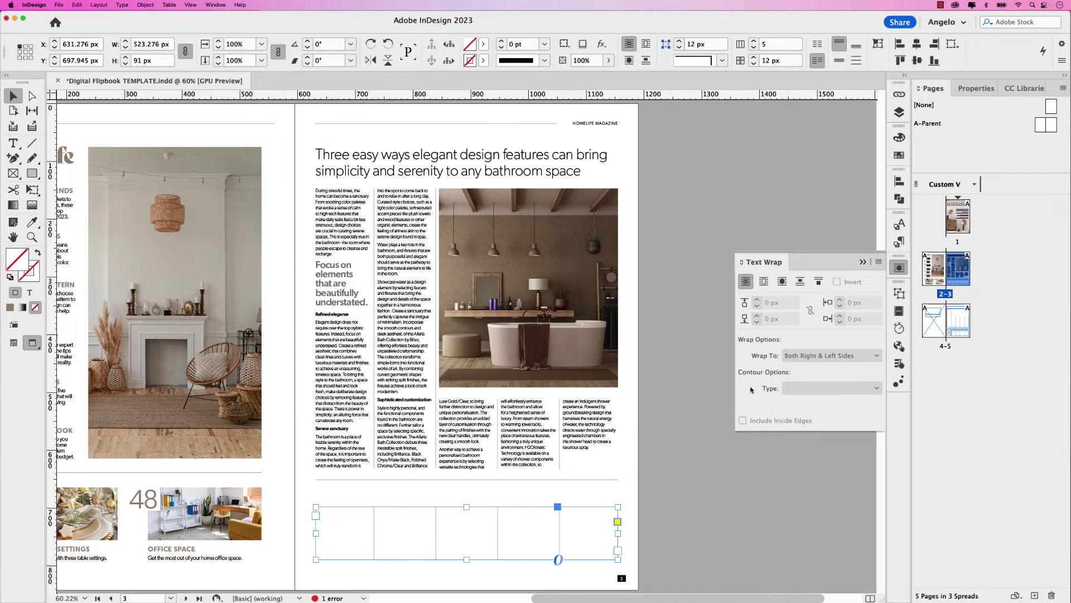
Step: Reset all of the placed bottom article's text to [Basic Paragraph] and apply the Body Text paragraph style
double_click(367, 540)
key("Escape")
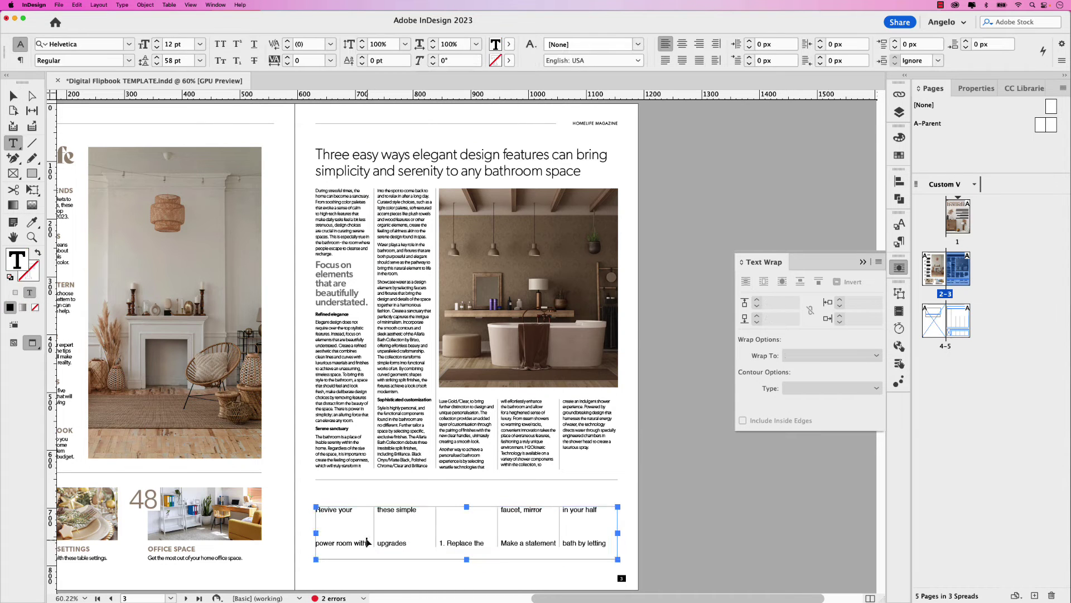
key("super+a")
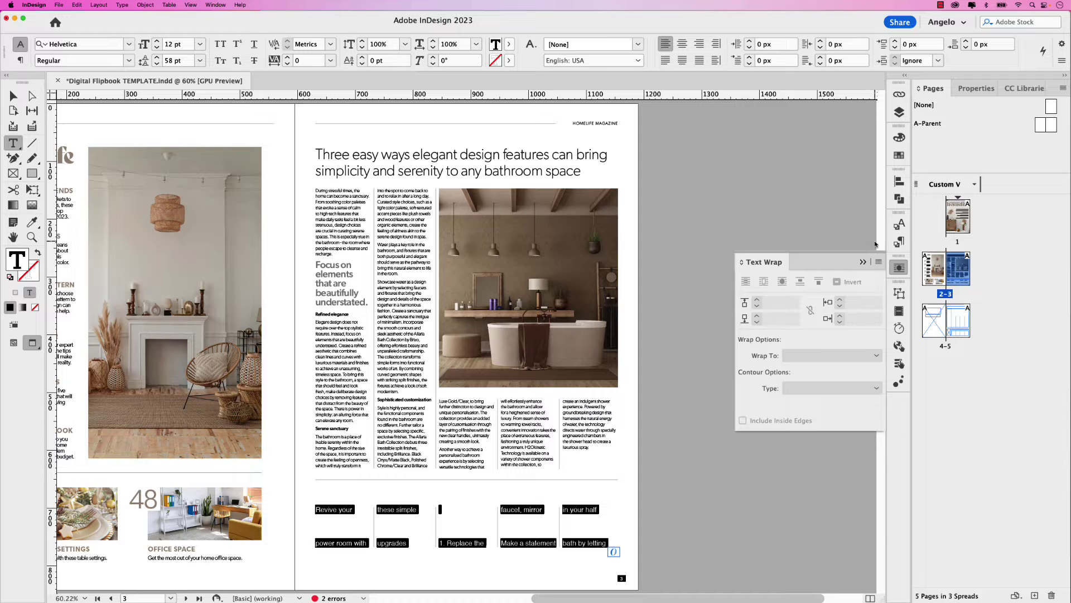
left_click(899, 241)
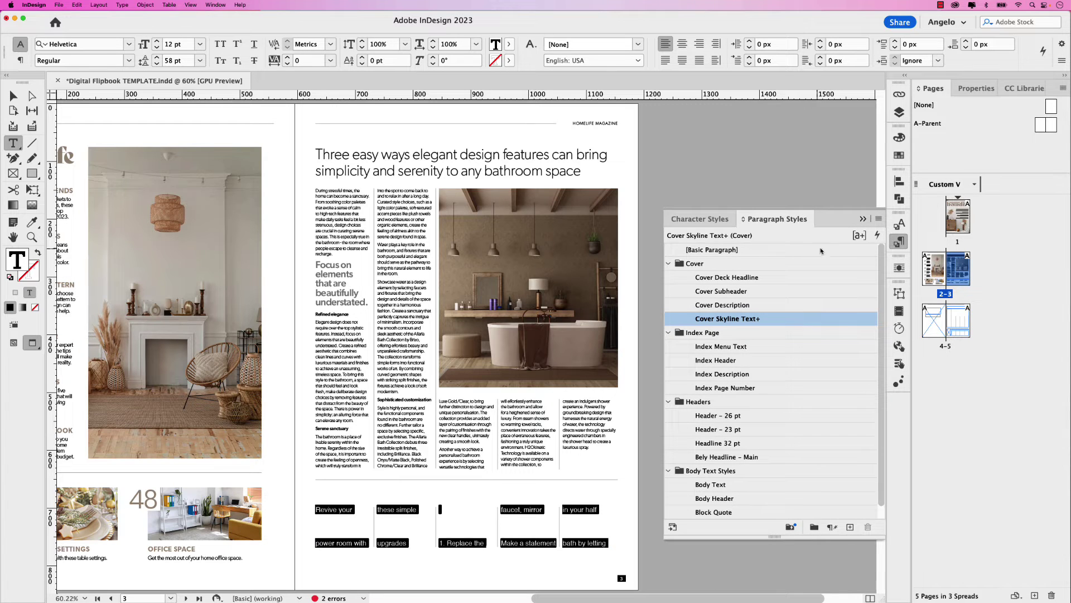
left_click(715, 251)
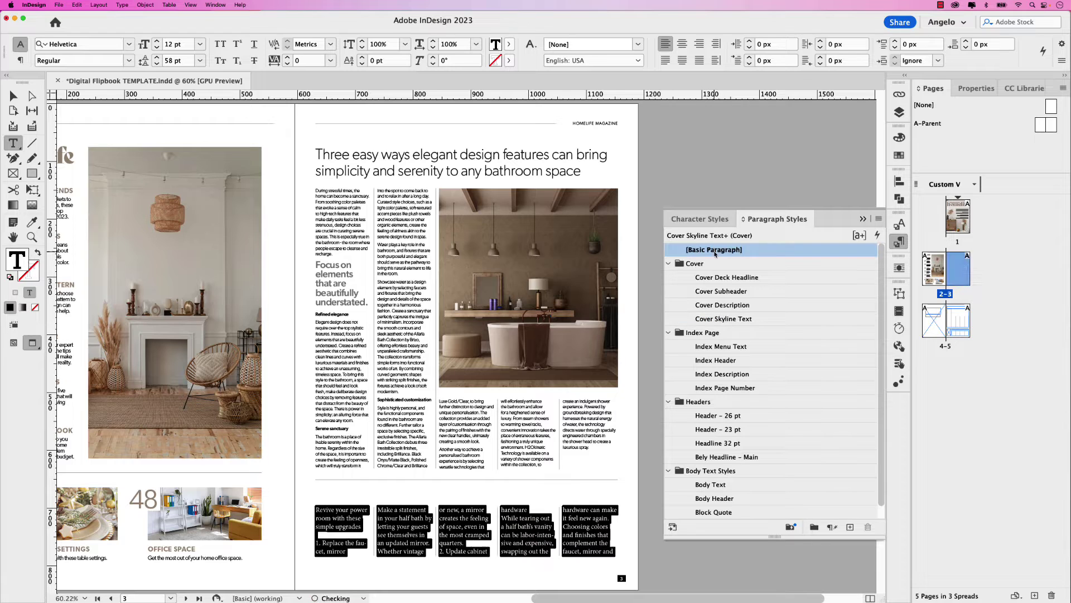
left_click(714, 485)
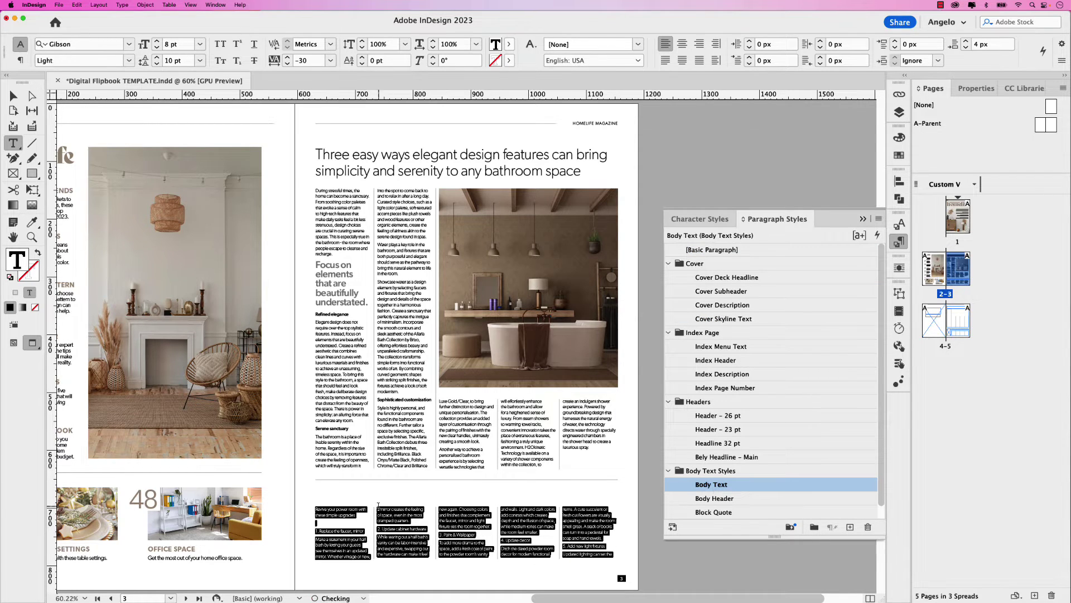
Step: Move the line "Revive your power room with these simple upgrades" into the frame above the bottom article and apply the Header – 23 pt style
left_click(378, 505)
left_click_drag(357, 516, 316, 510)
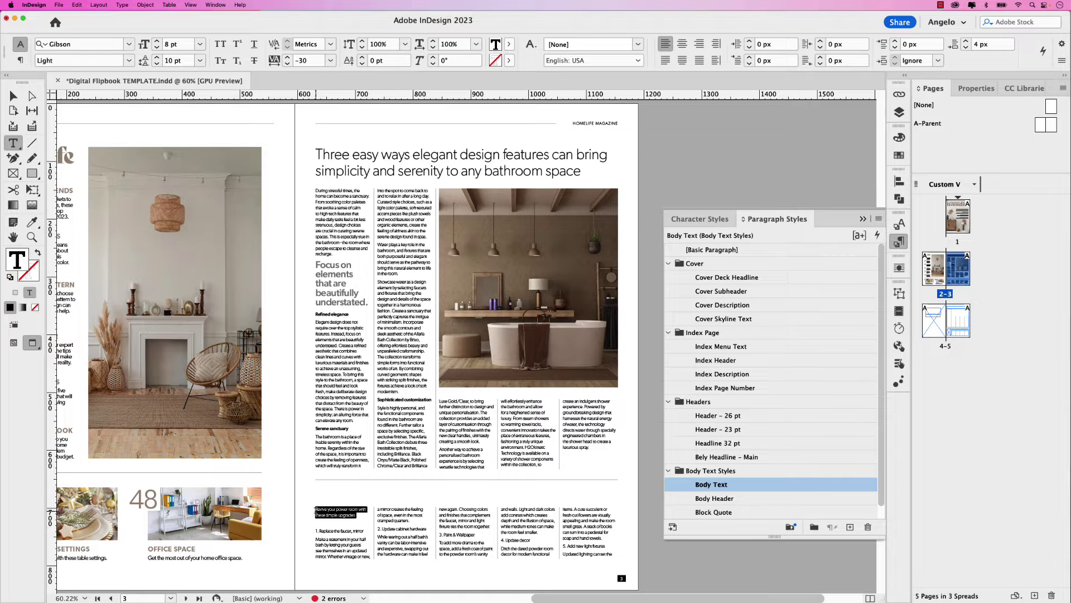
key("BackSpace")
left_click(349, 491)
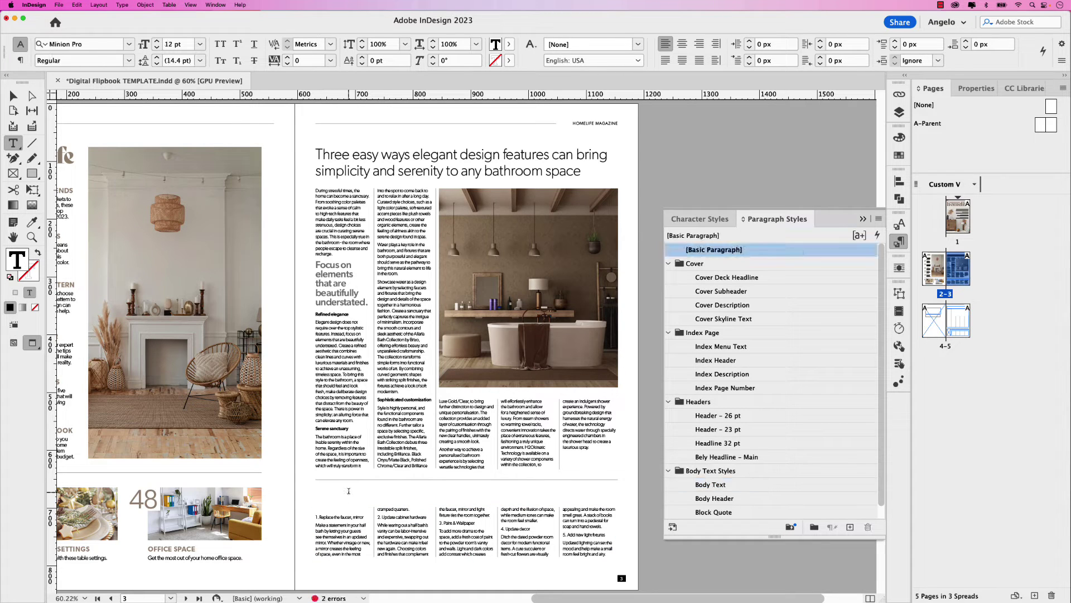
key("ctrl+z")
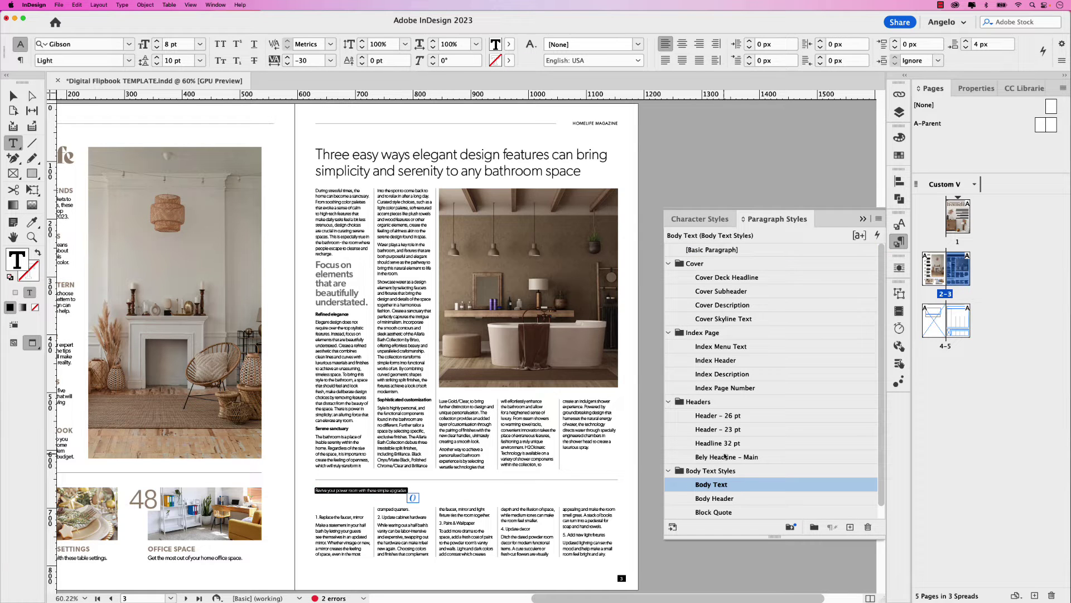
left_click(728, 430)
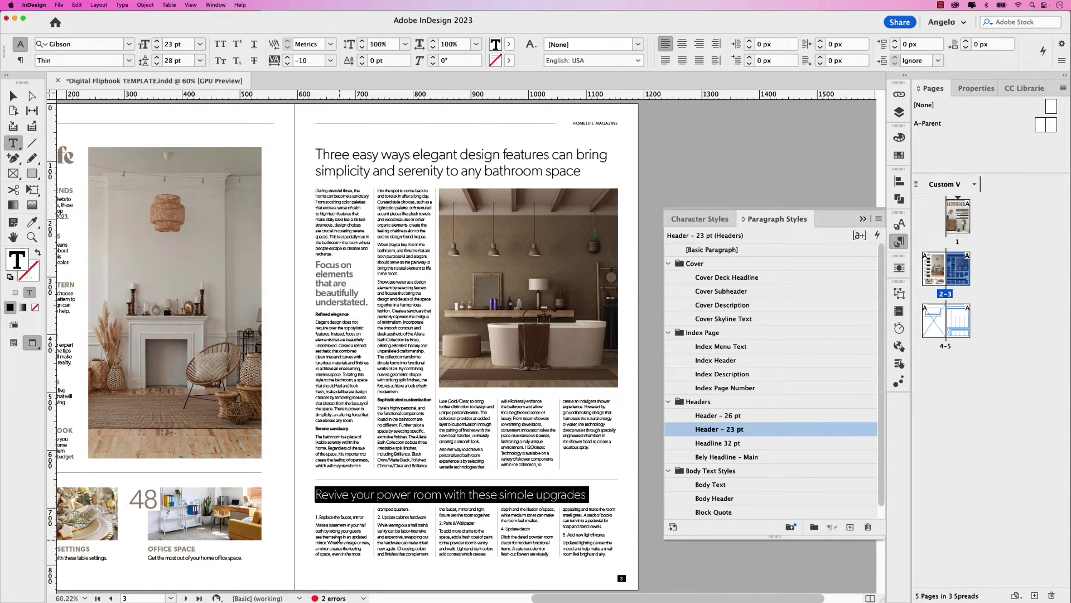
Step: Remove the empty line above "1. Replace the faucet, mirror" at the start of the bottom article
scroll(339, 539, "up", 3)
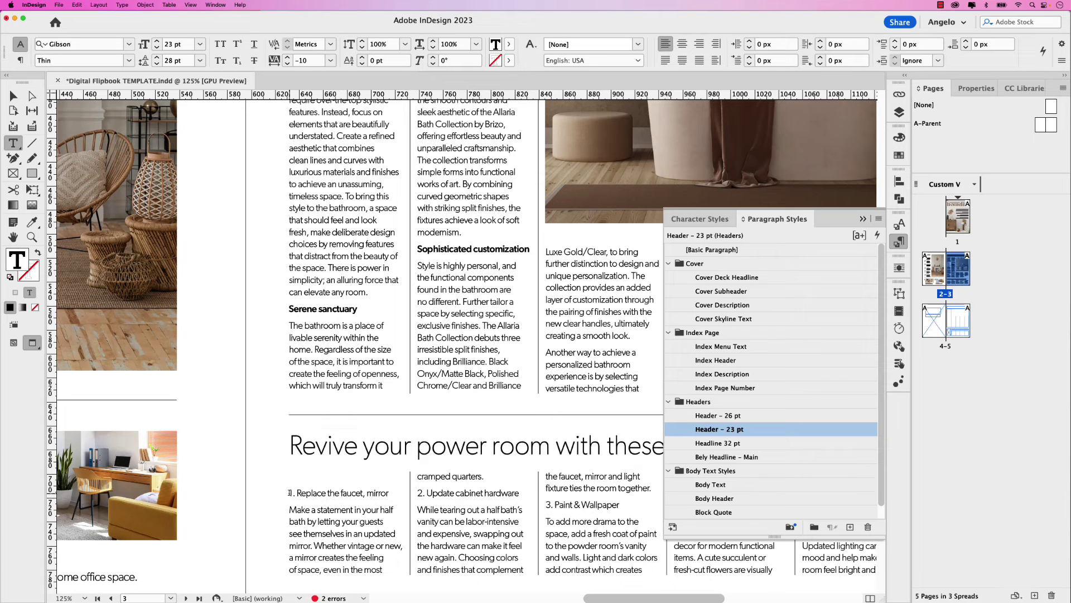
left_click(289, 493)
key("BackSpace")
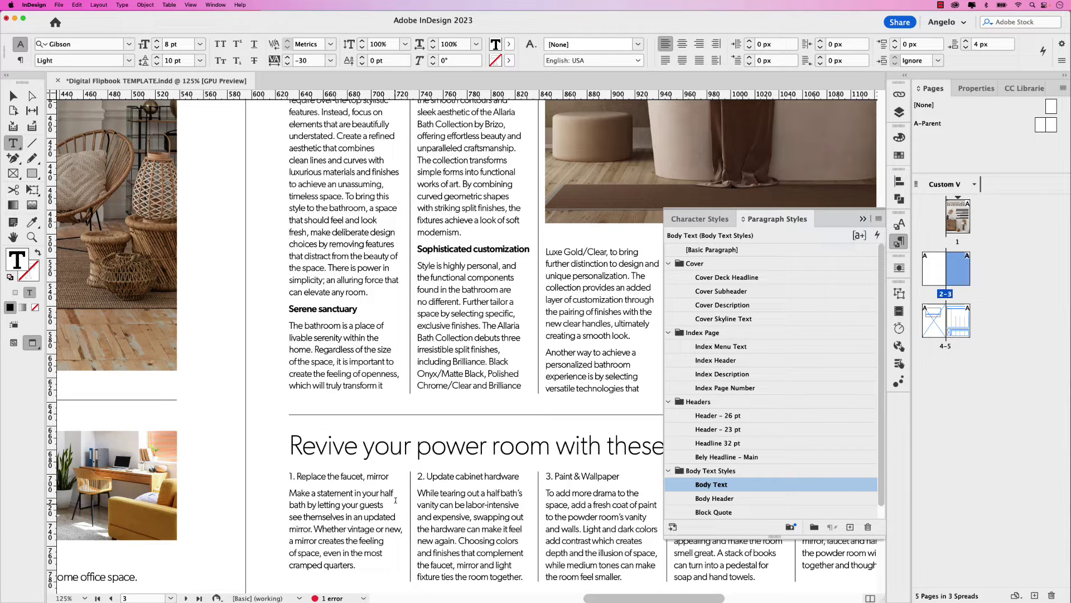
Step: Apply the Body Header paragraph style to the "1. Replace the faucet, mirror" subheading
left_click(358, 479)
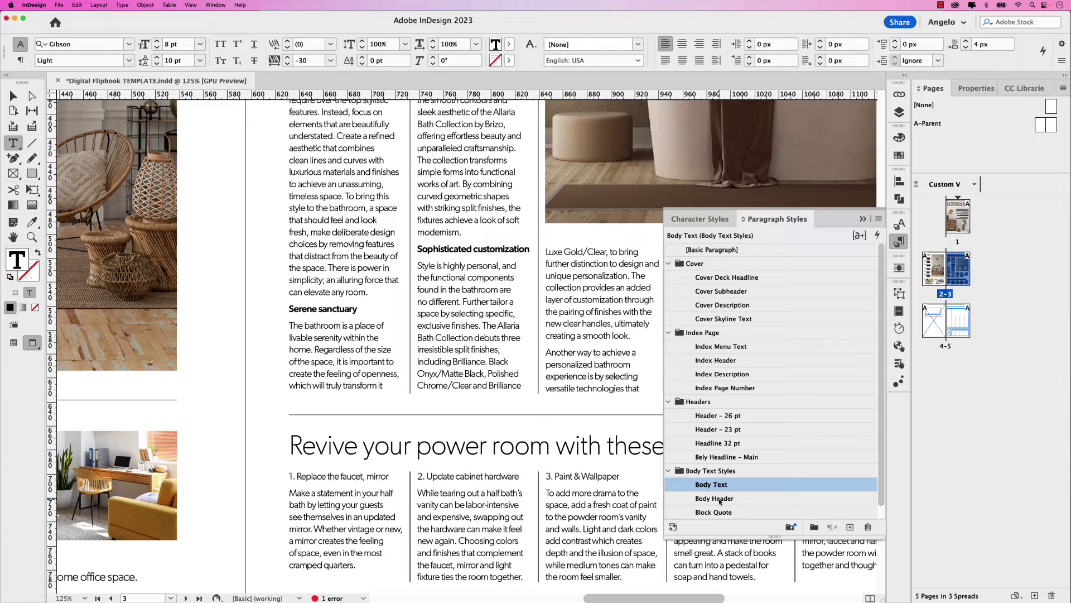
Step: Apply the Body Header paragraph style to the five numbered subheadings, from "Replace the faucet, mirror" to "Add new light fixtures"
left_click(720, 498)
left_click(465, 479)
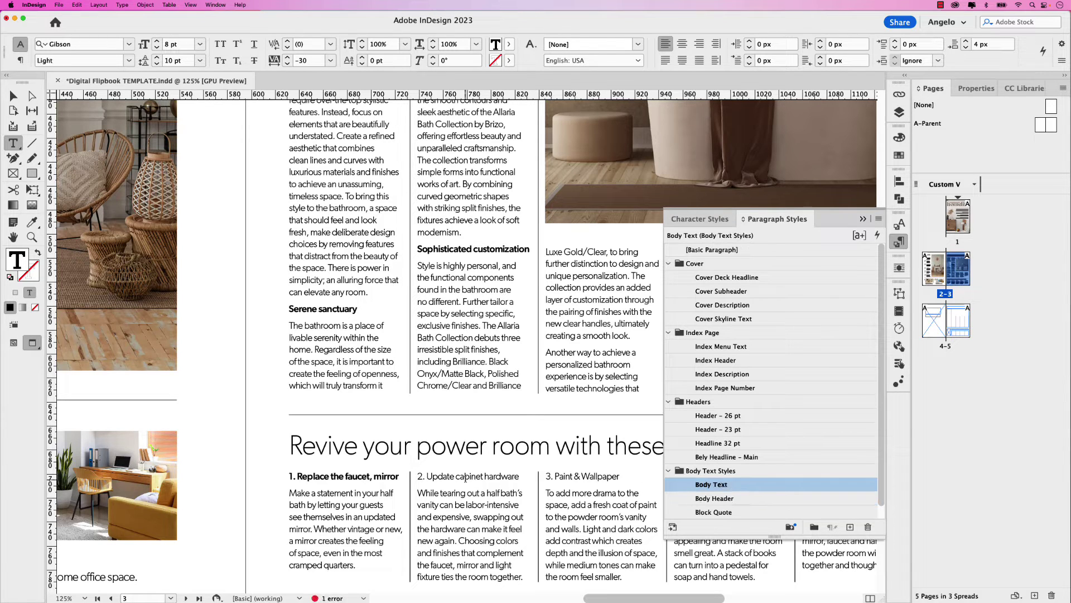
left_click(720, 498)
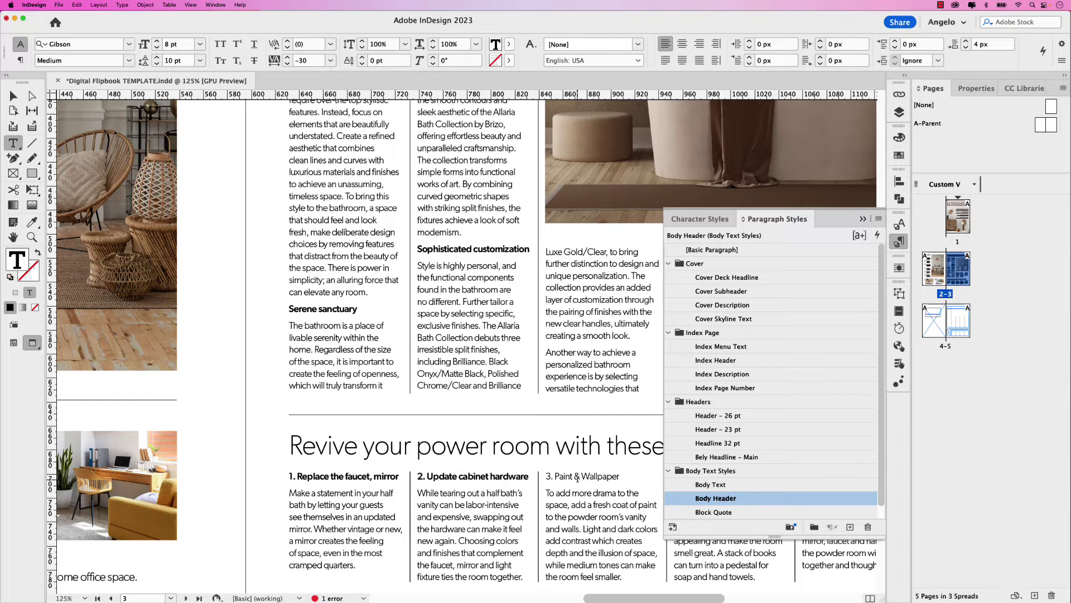
key("Down")
left_click(704, 500)
scroll(471, 478, "right", 10)
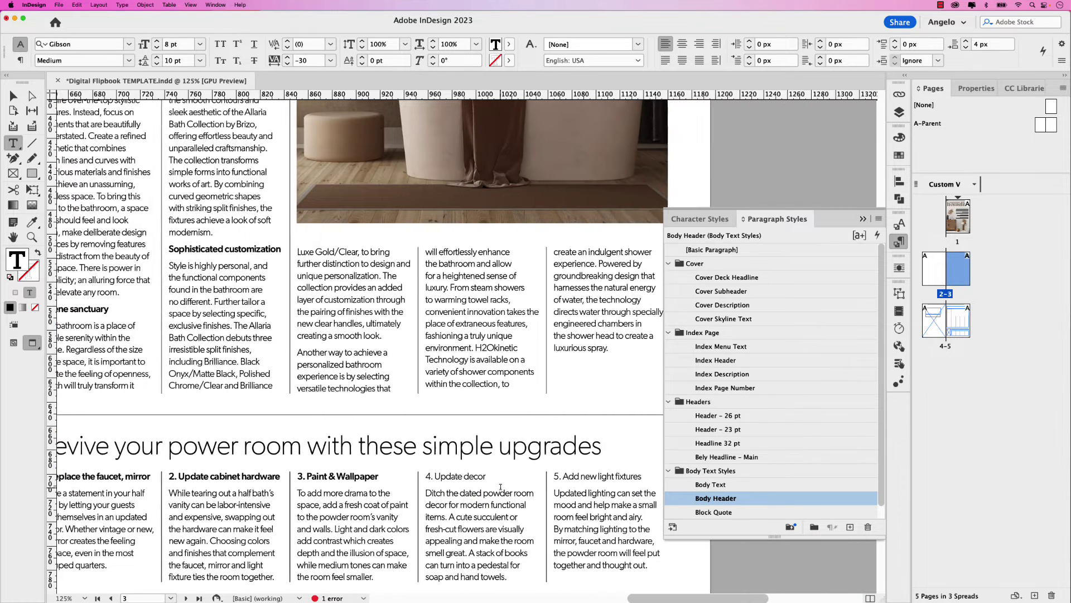
left_click(457, 478)
left_click(706, 498)
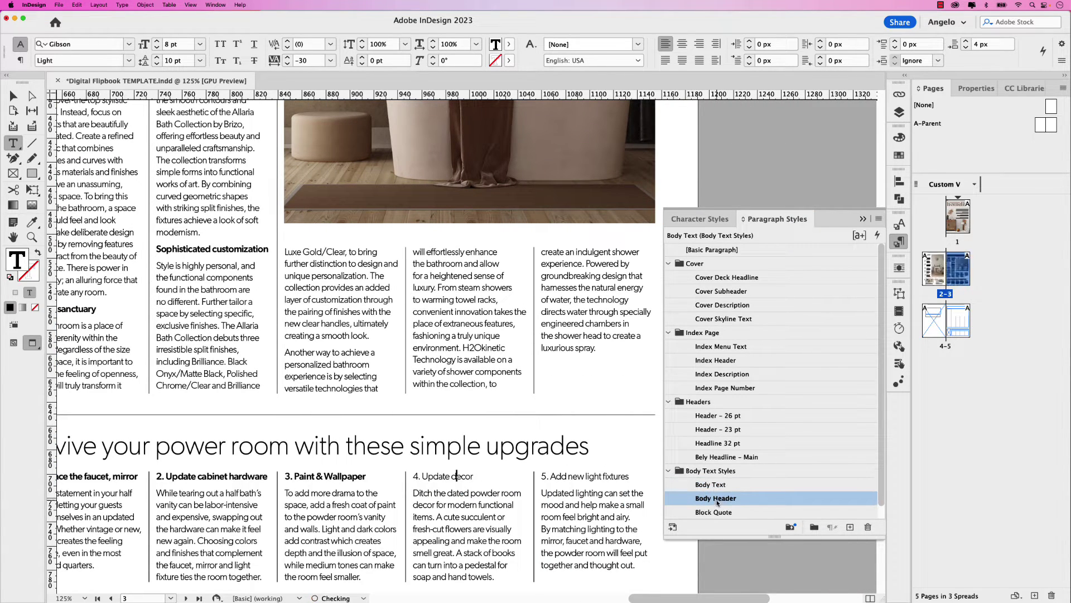
left_click(571, 478)
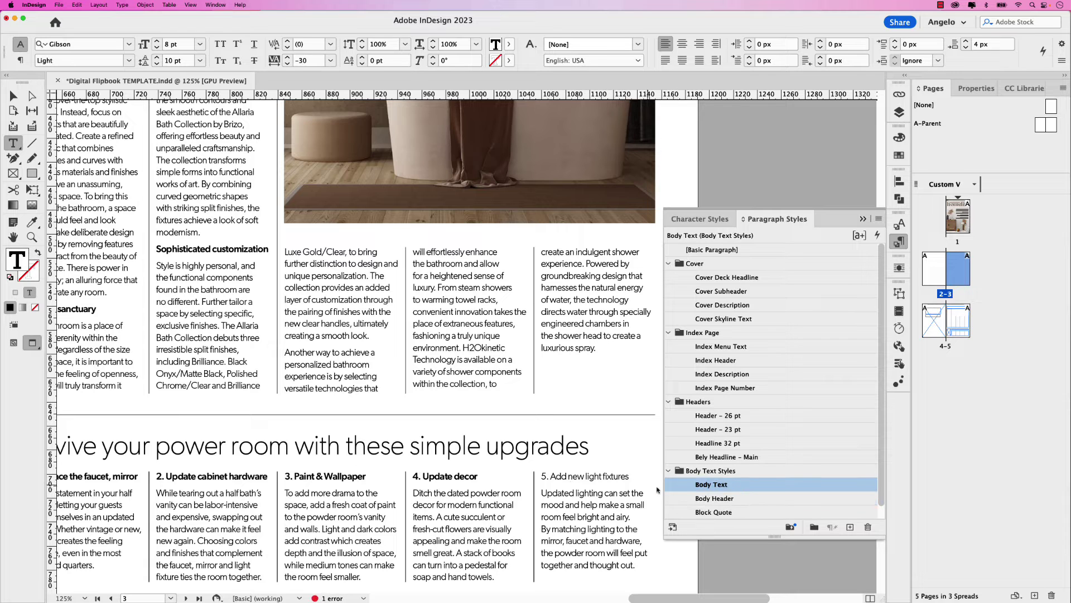
left_click(702, 500)
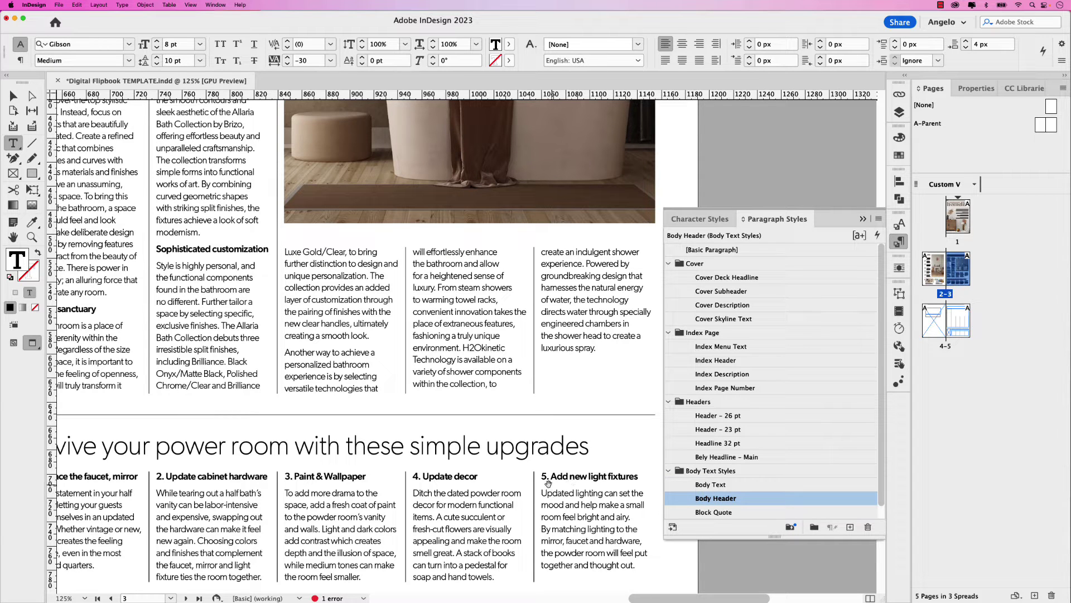
Step: Deselect the finished text frame, go to page 4 and turn off preview mode to show its frames and guides
left_click(17, 98)
key("super+1")
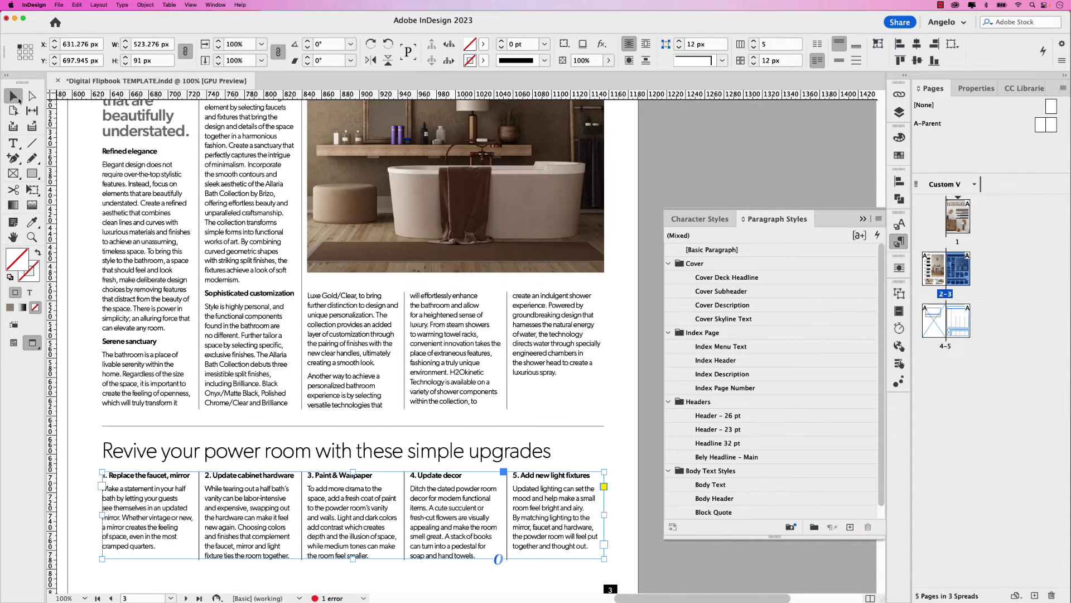
key("super+0")
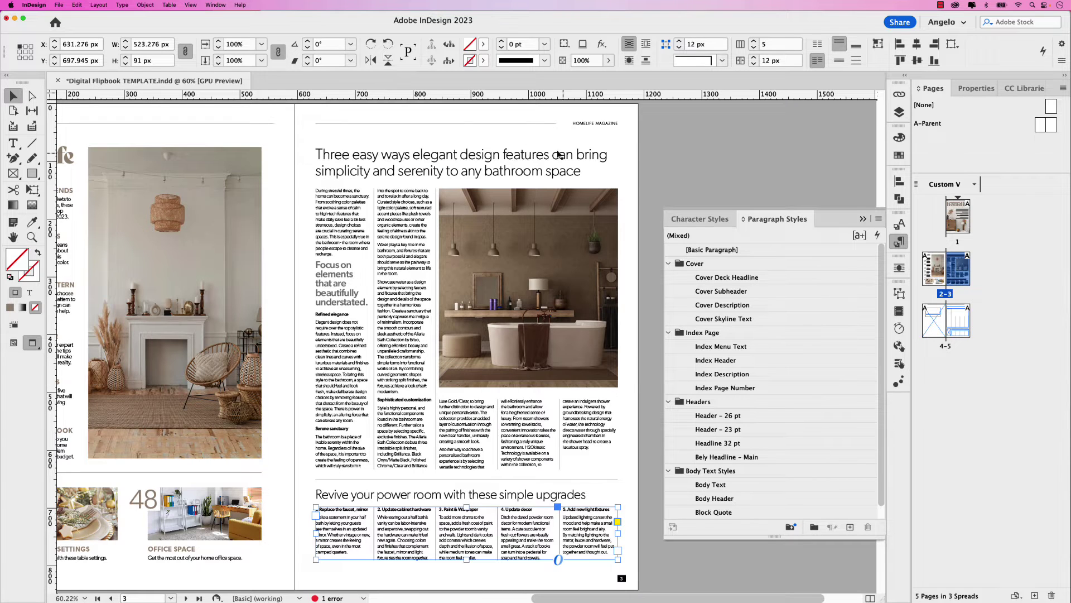
left_click(640, 191)
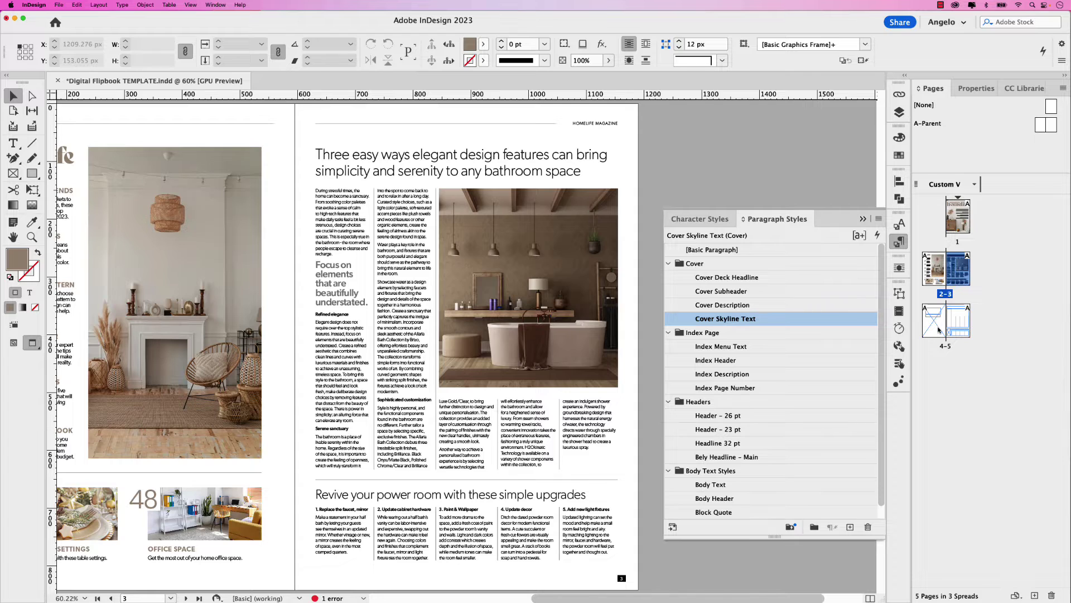
double_click(939, 330)
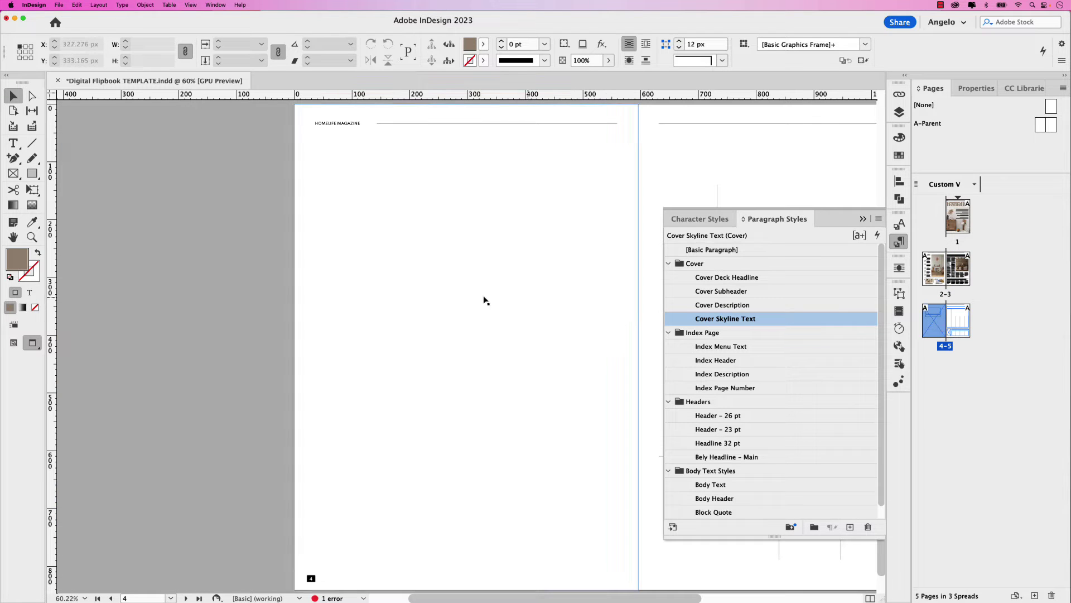
key("w")
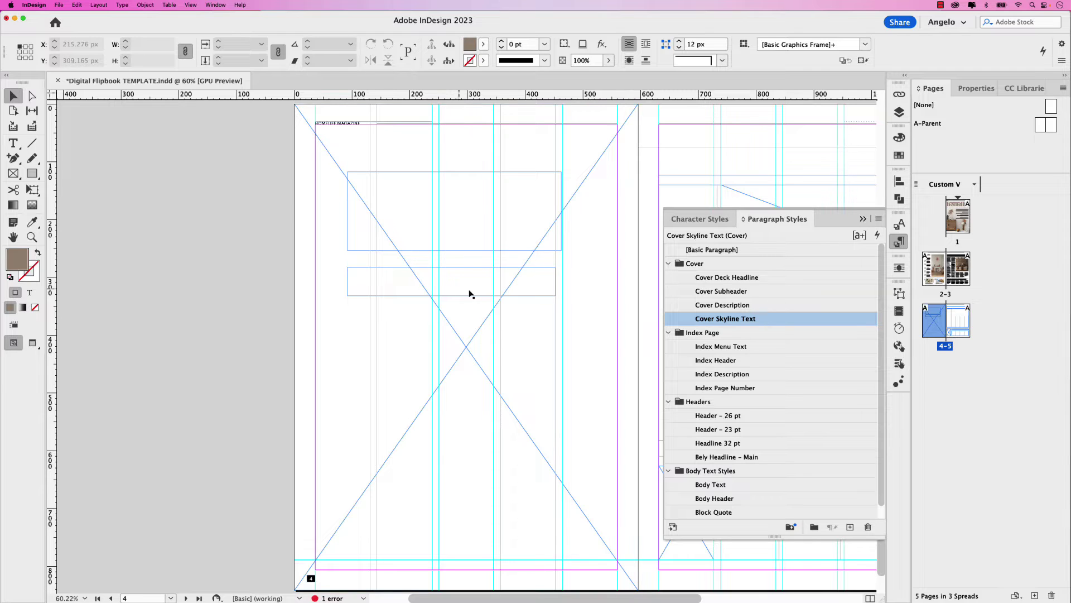
Step: Place Main Image.jpg from the Spread 2 folder in Finder into the full-page image frame on page 4
left_click(317, 279)
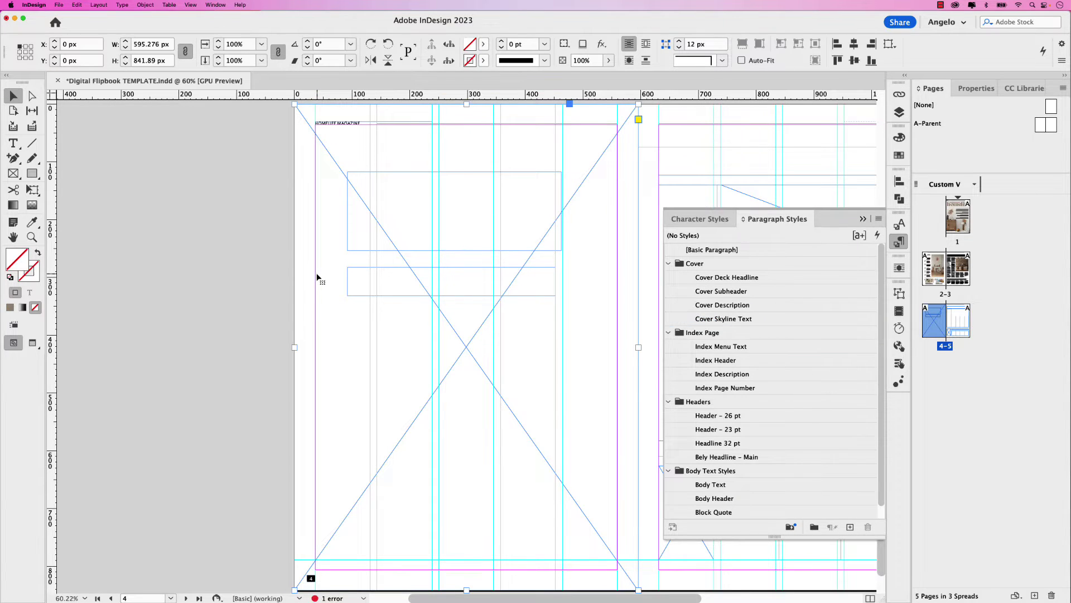
left_click_drag(0, 137, 214, 150)
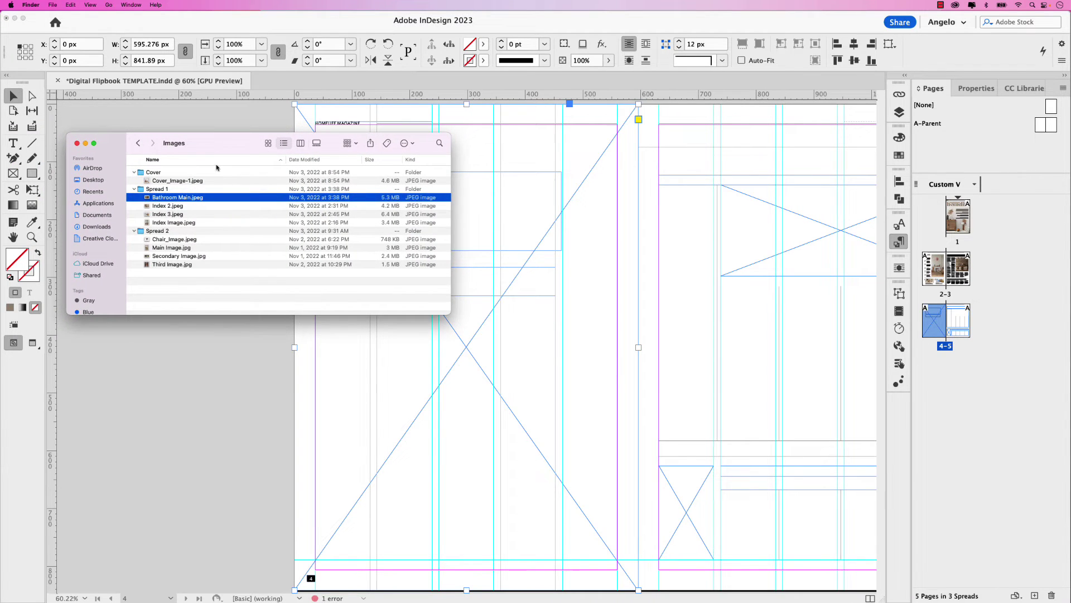
left_click(169, 248)
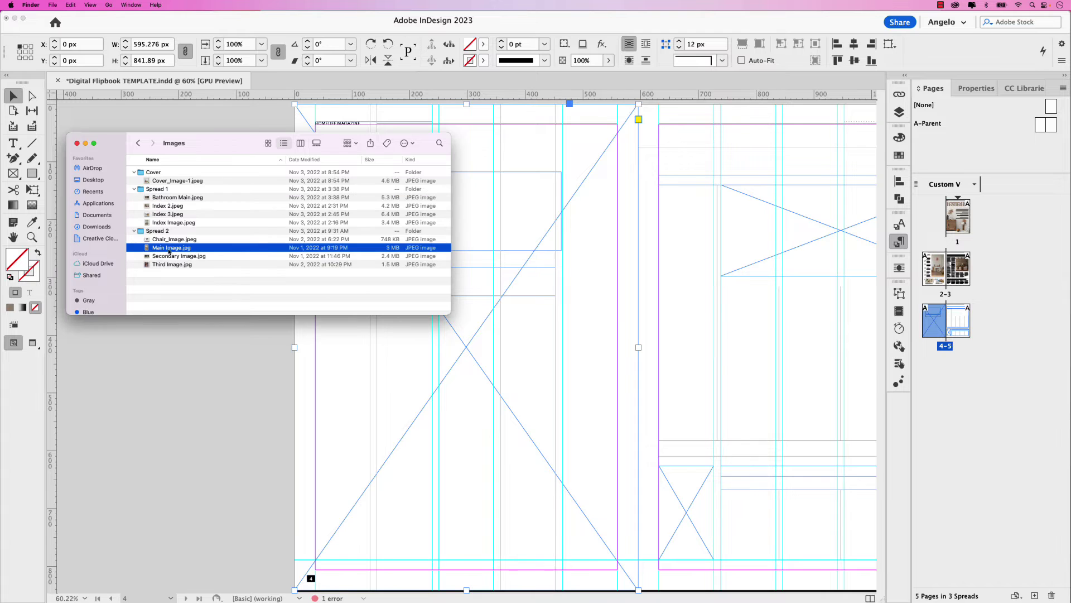
key("space")
key("space")
left_click_drag(150, 250, 455, 363)
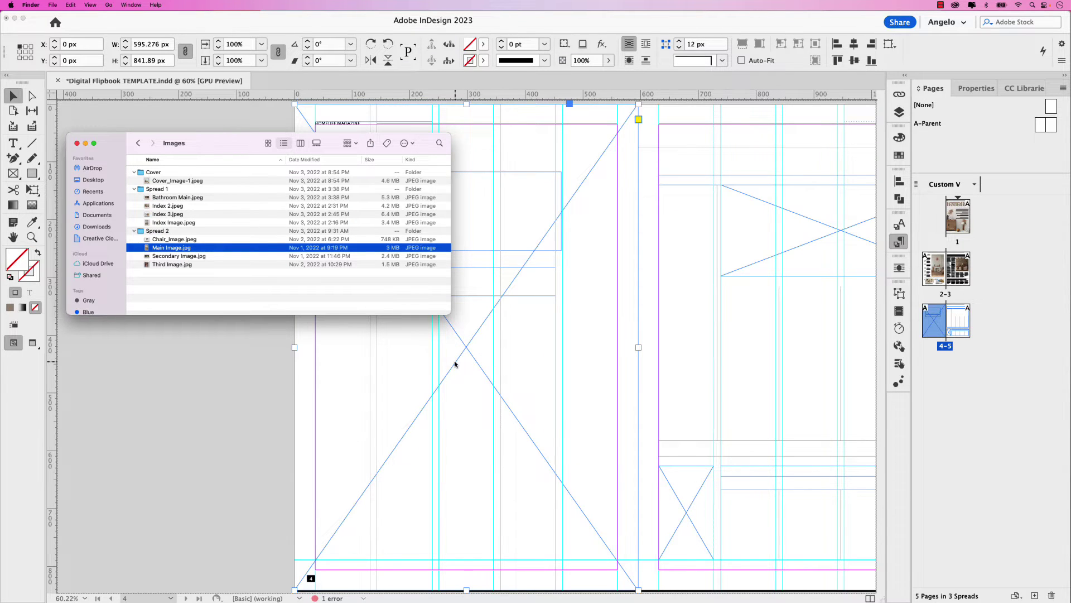
key("super+m")
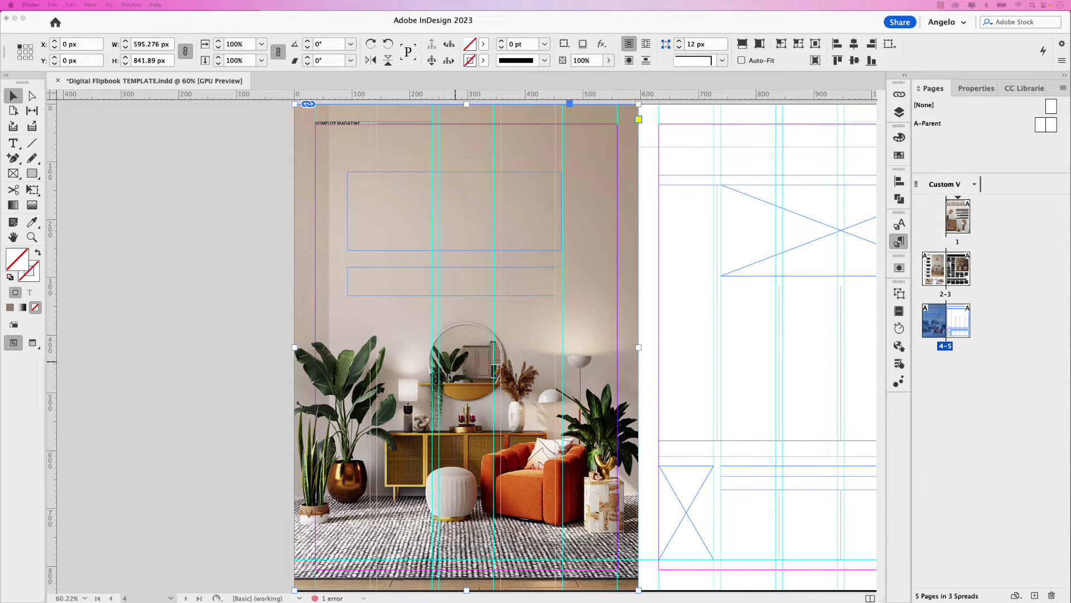
Step: Paste the copied headline "Bold & brightful" into page 4's larger text frame and apply the Bely Headline – Main paragraph style
left_click(421, 294)
left_click(415, 227)
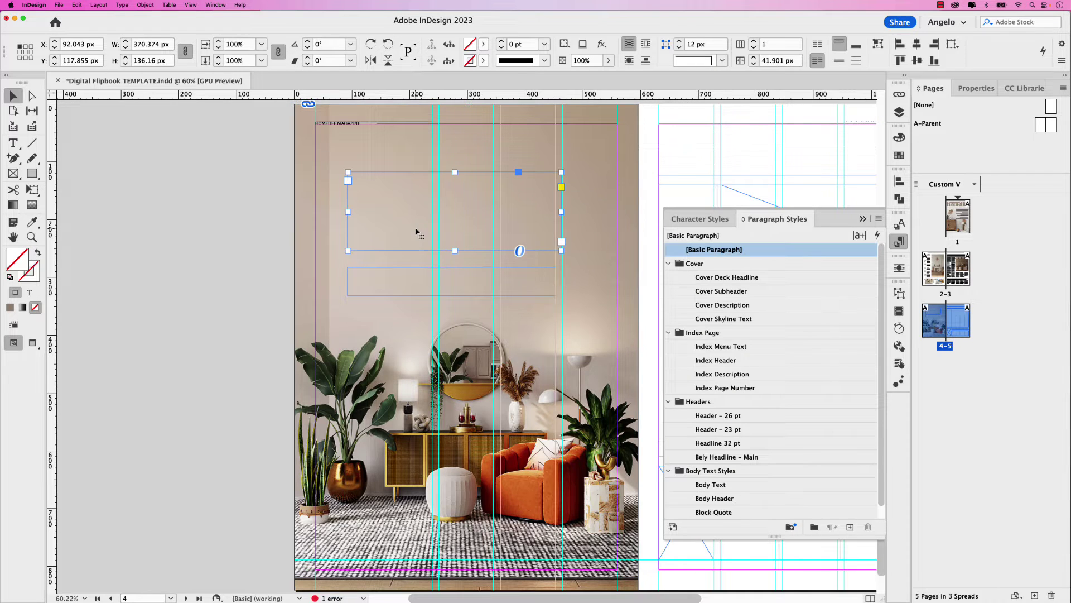
key("super+Tab")
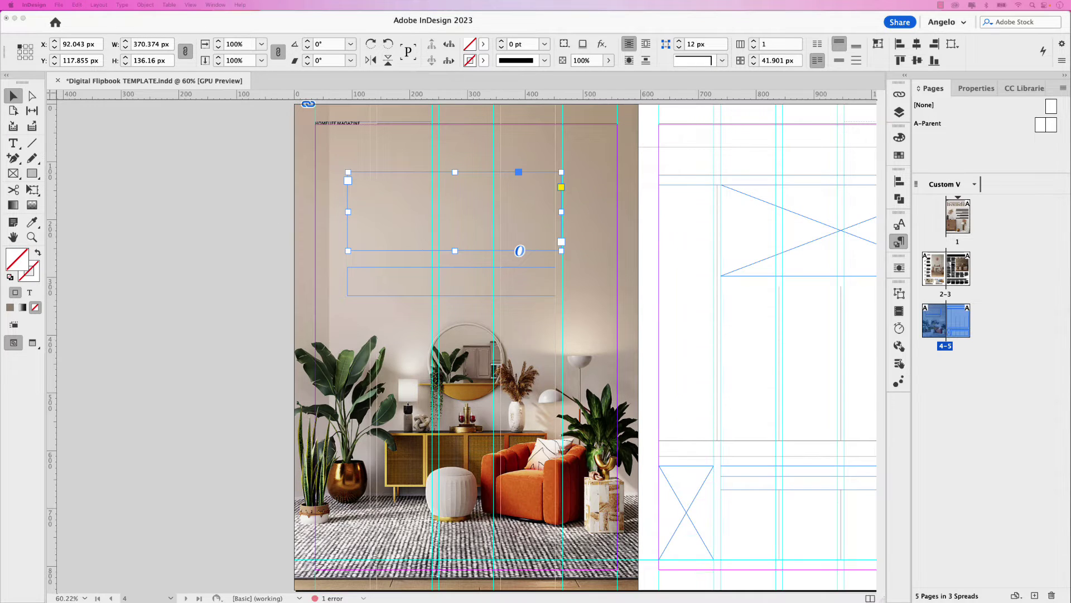
key("super+Tab")
key("t")
left_click(402, 199)
key("super+v")
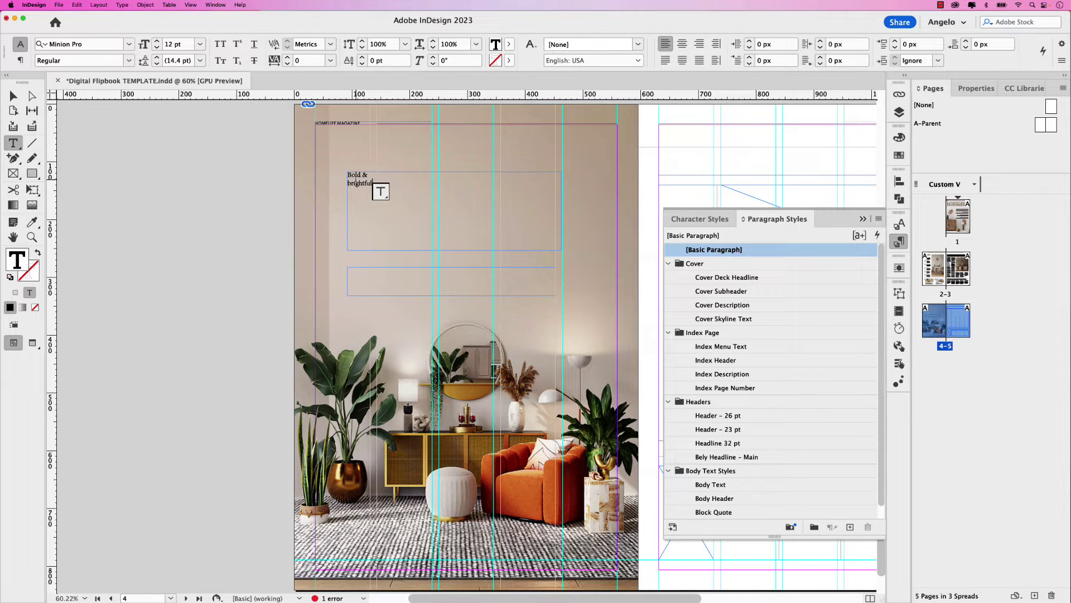
key("super+a")
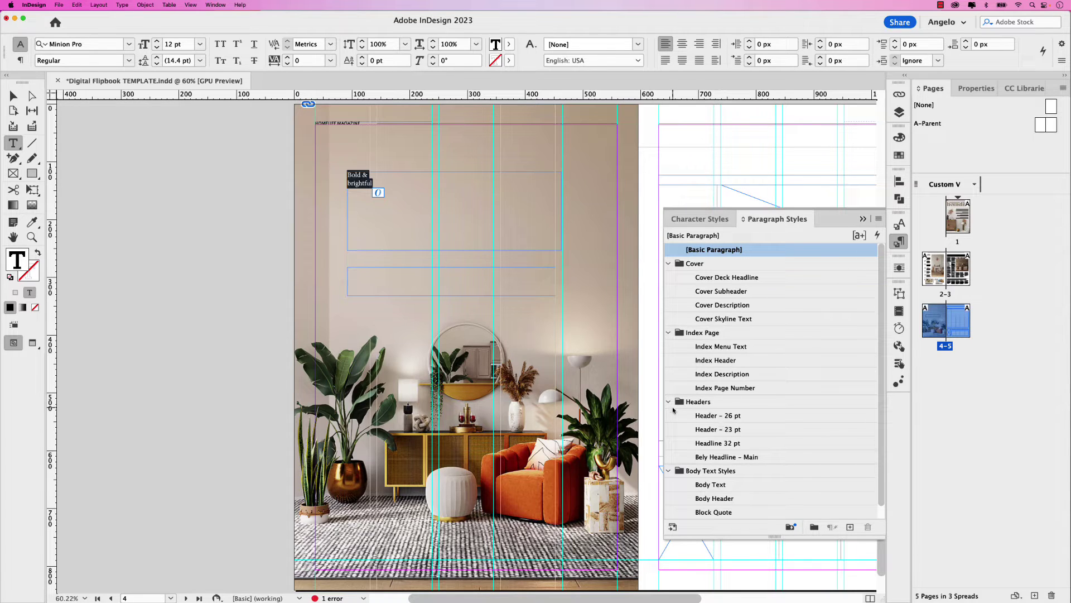
left_click(728, 457)
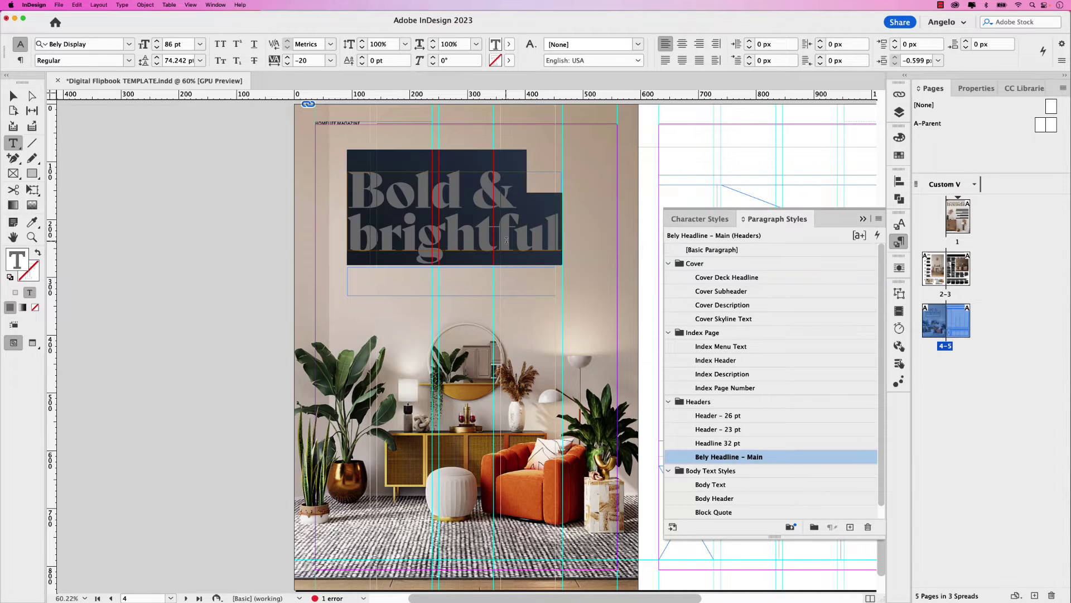
Step: Recolor the word "brightful" in the headline with the PANTONE 7530 C swatch and deselect the text
left_click(356, 233)
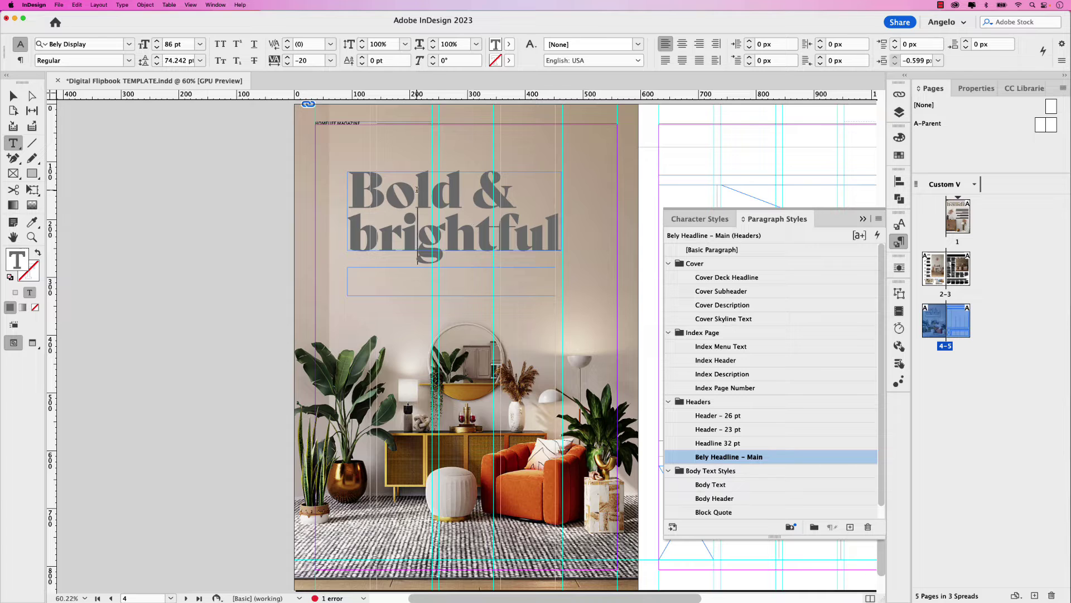
left_click_drag(349, 187, 575, 242)
left_click(899, 154)
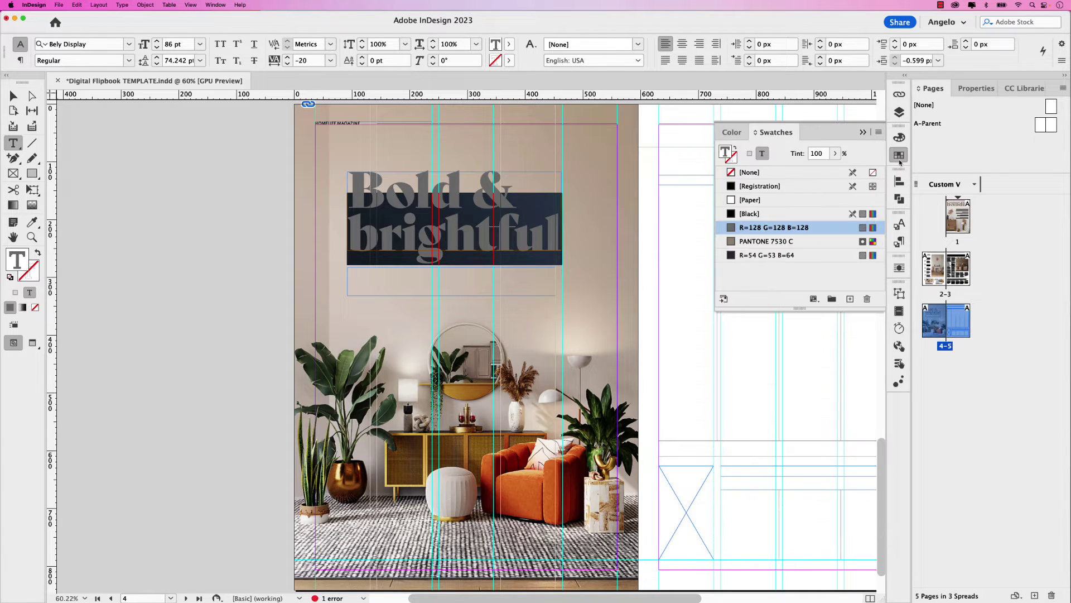
left_click(732, 244)
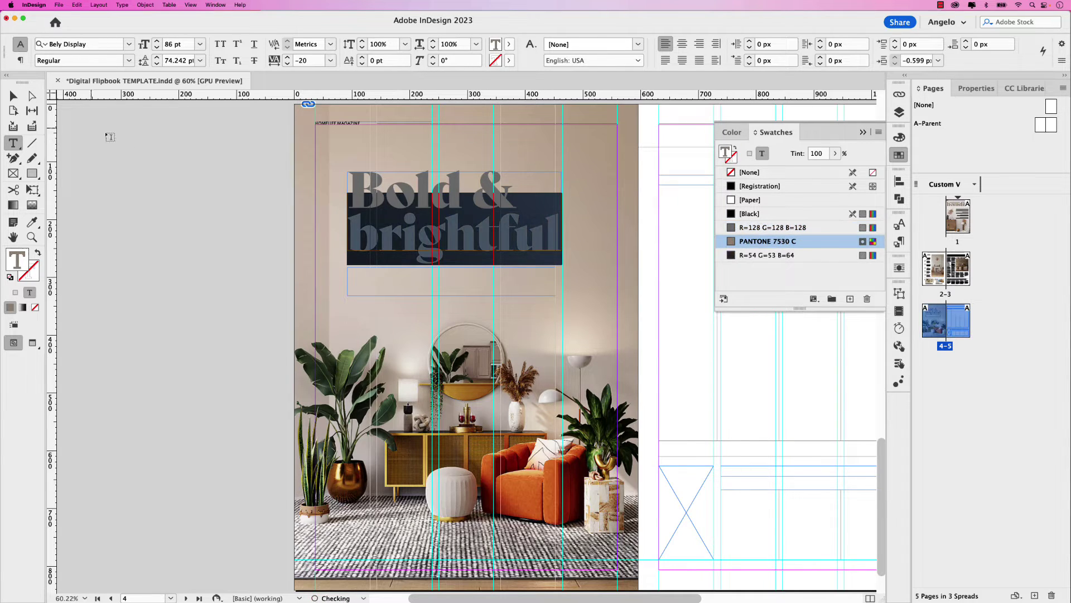
key("Escape")
left_click(206, 191)
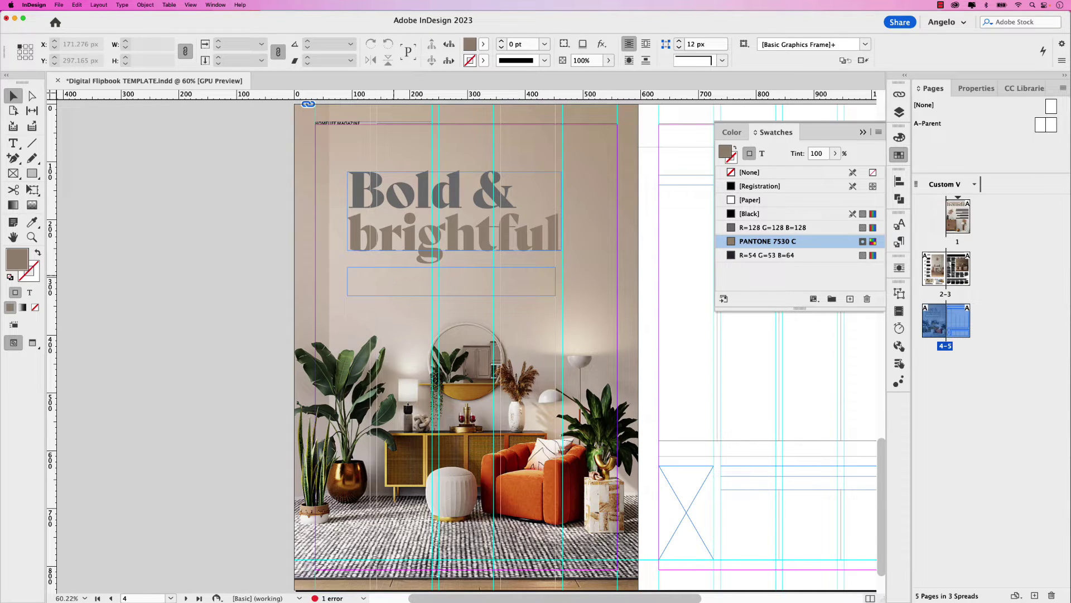
Step: Paste "Five simple ways of creating a stunning and vibrant living space" into the frame below the headline and apply Header – 26 pt
key("super+Tab")
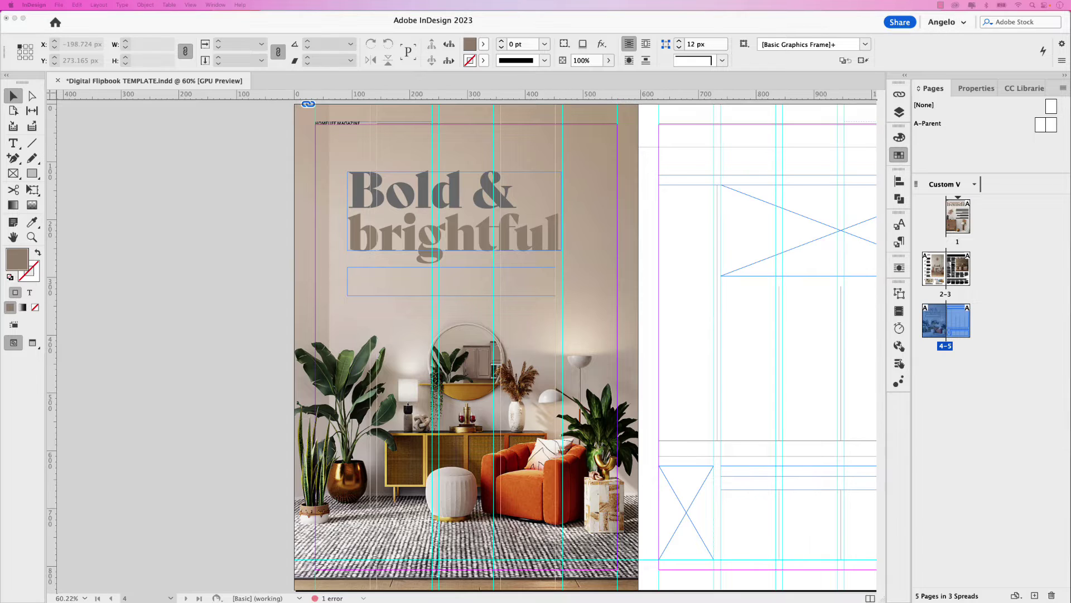
key("super+Tab")
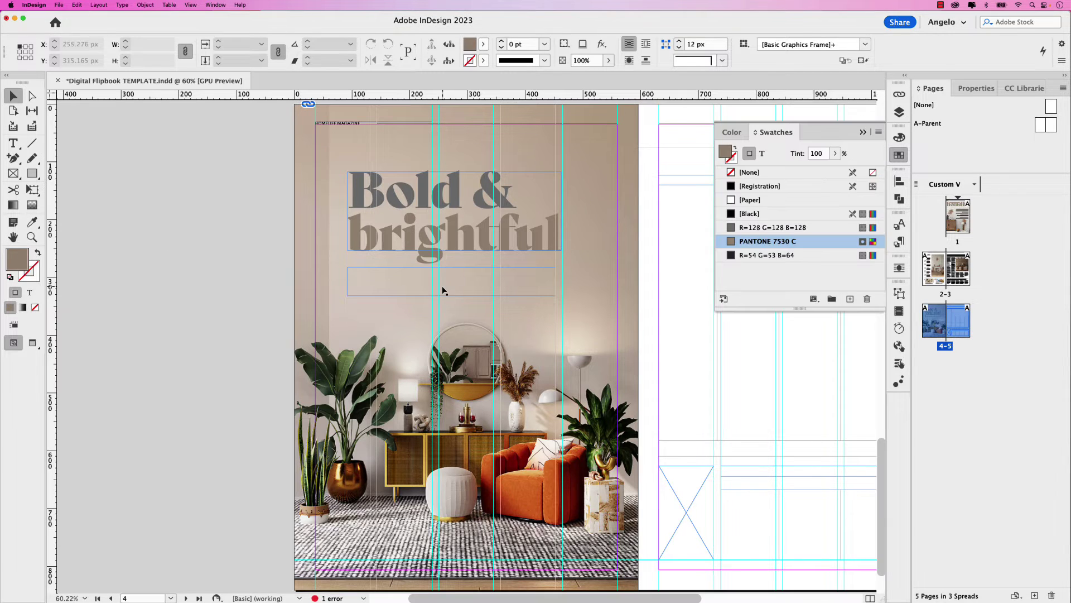
key("t")
left_click(409, 280)
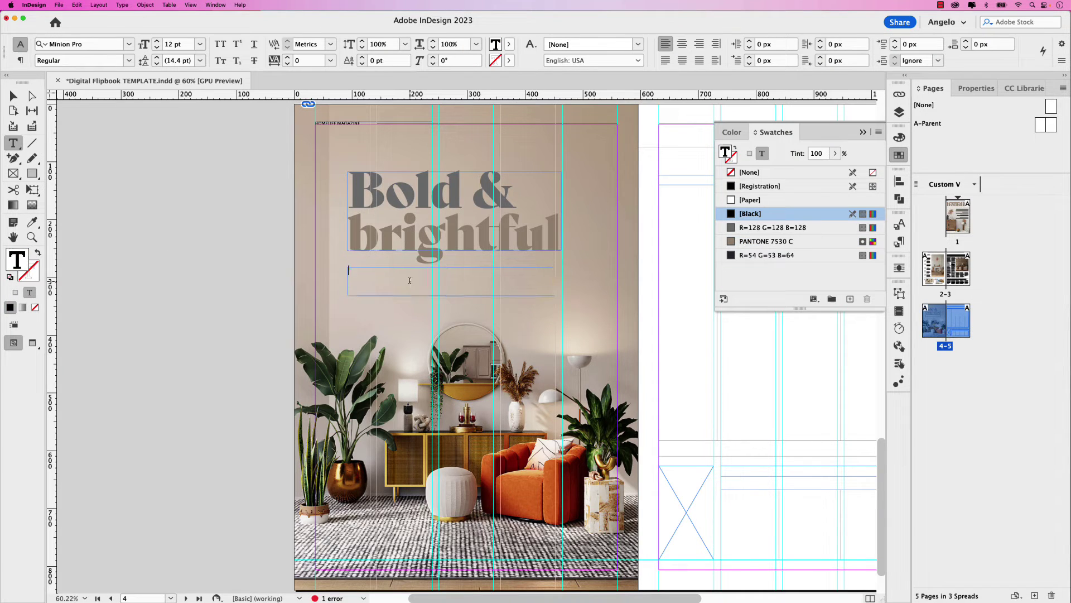
key("super+v")
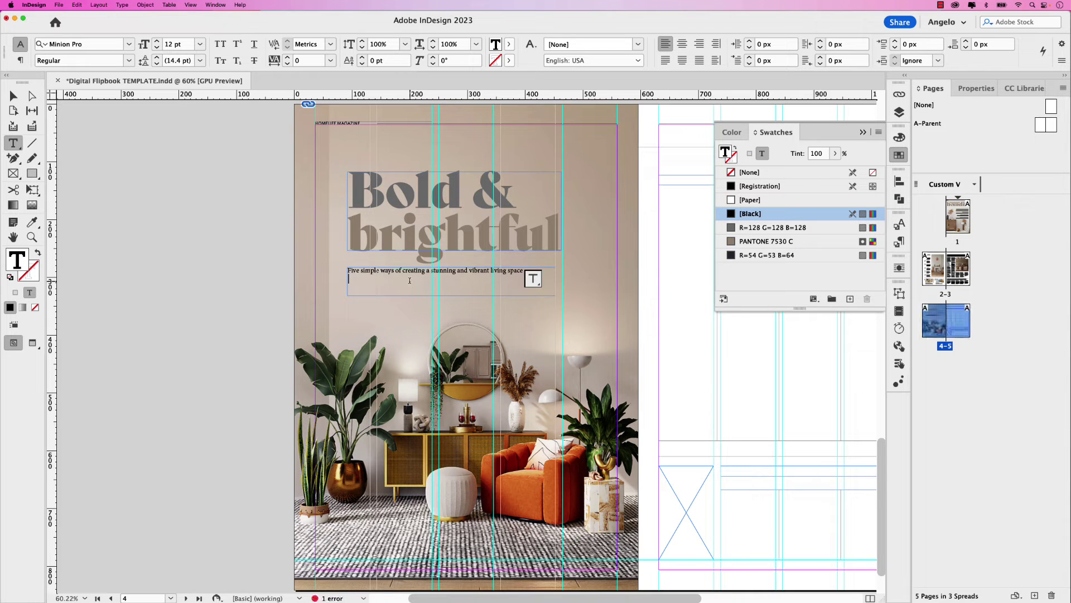
key("super+a")
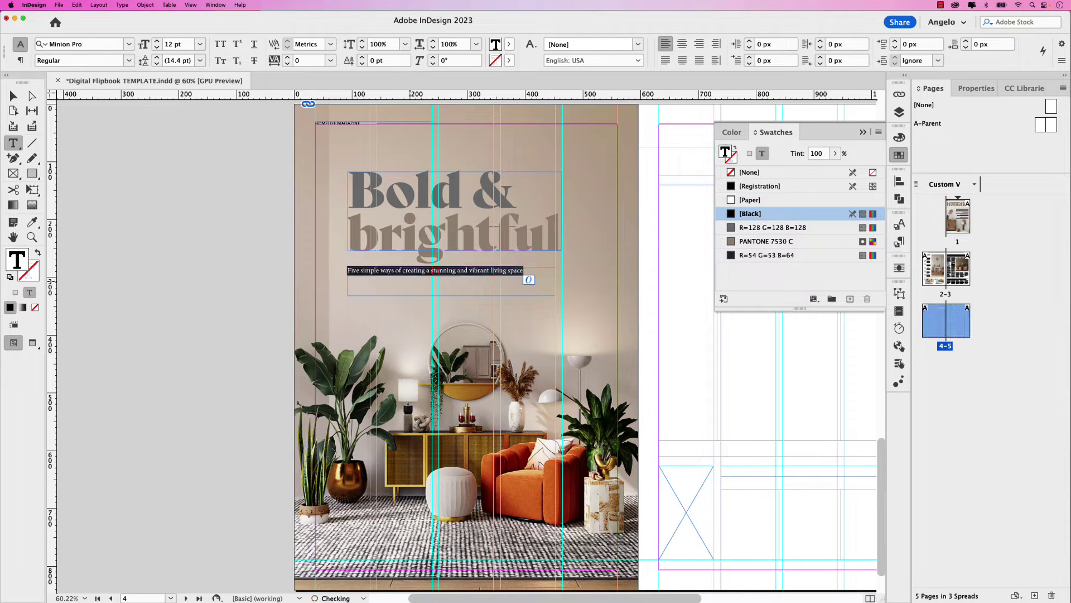
left_click(898, 241)
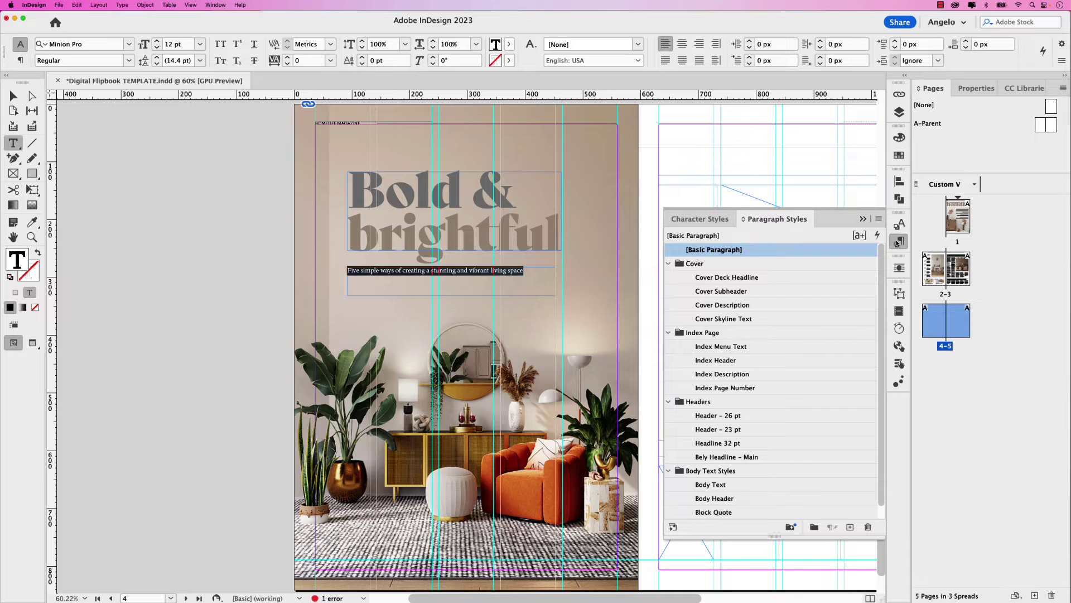
left_click(718, 420)
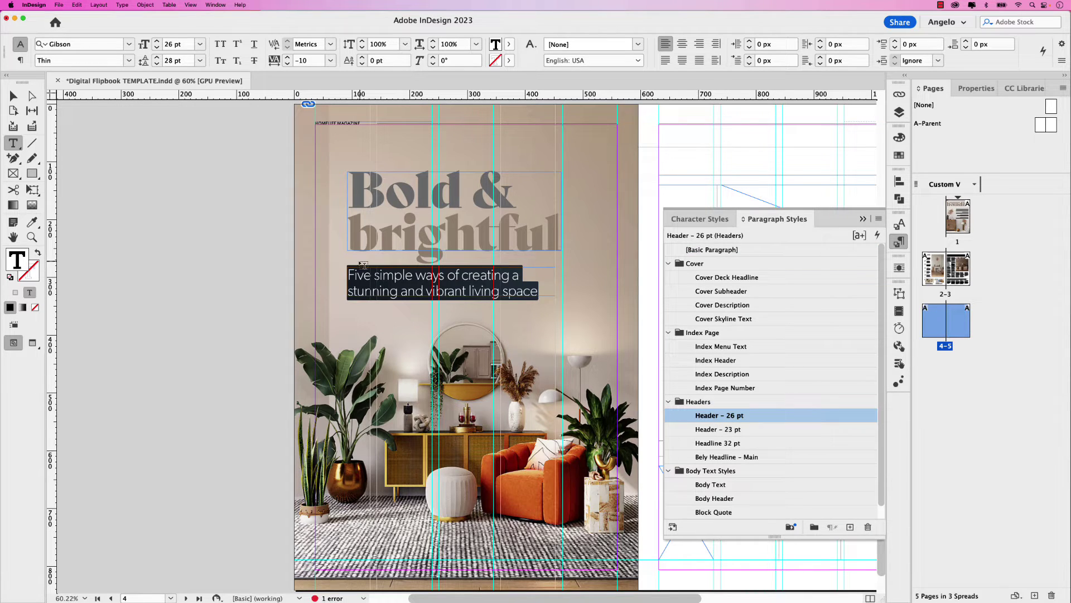
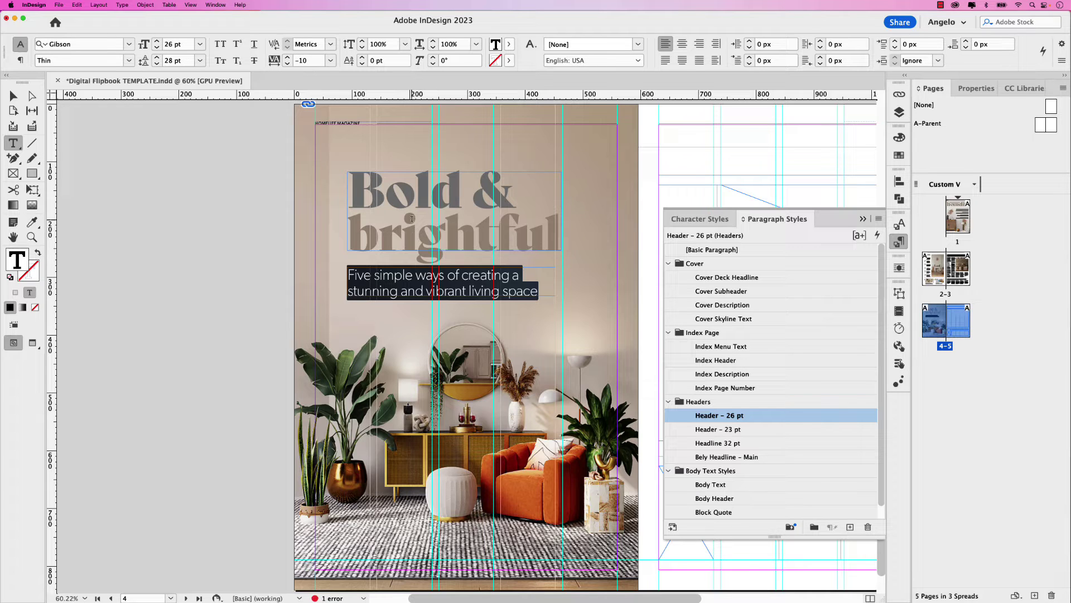
Step: Leave text editing, go to page 5 of the spread and clear the selection
left_click(13, 96)
double_click(959, 325)
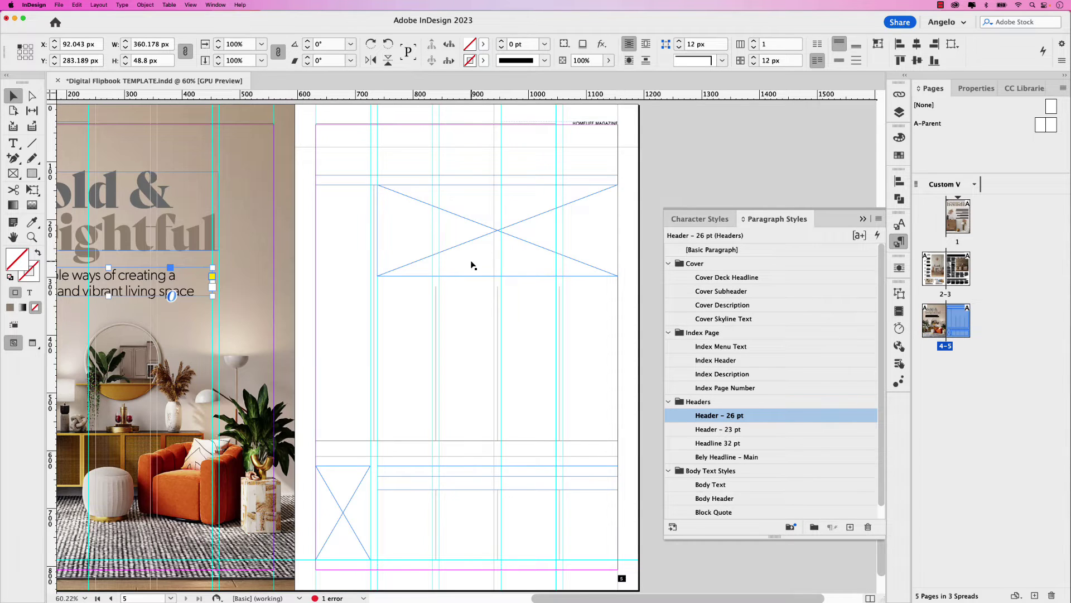
left_click(641, 342)
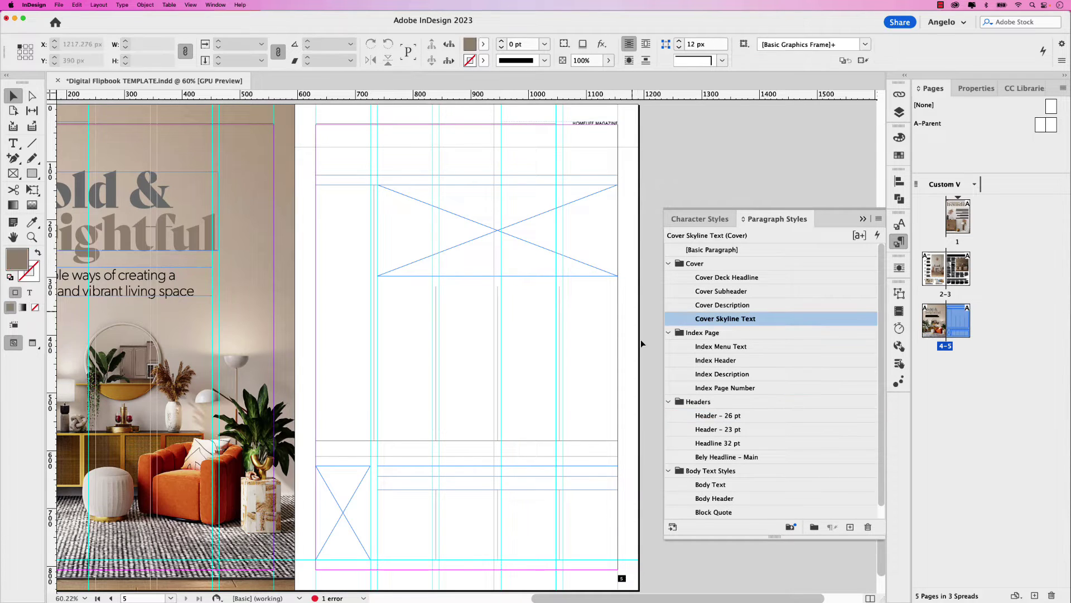
Step: Place the Pg 5 Main Article text file into the large five-column text frame on page 5
left_click(342, 246)
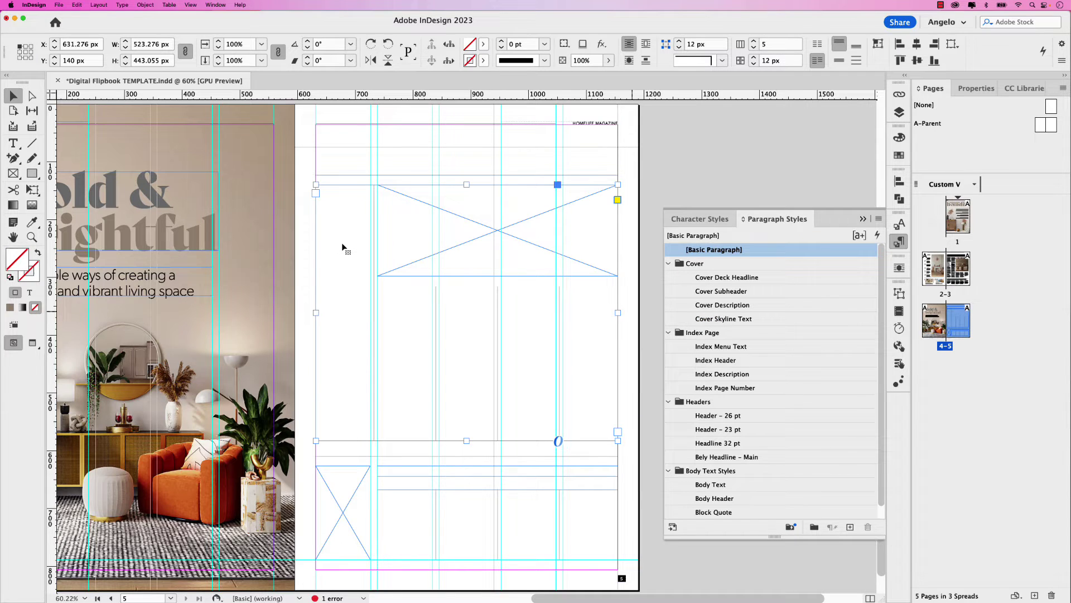
left_click(58, 5)
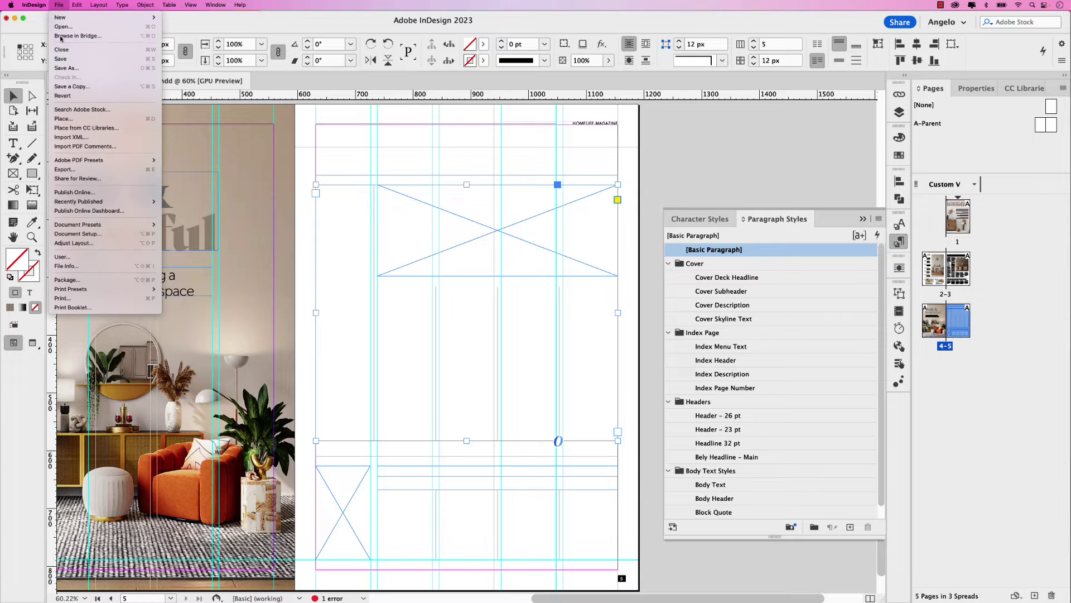
left_click(89, 119)
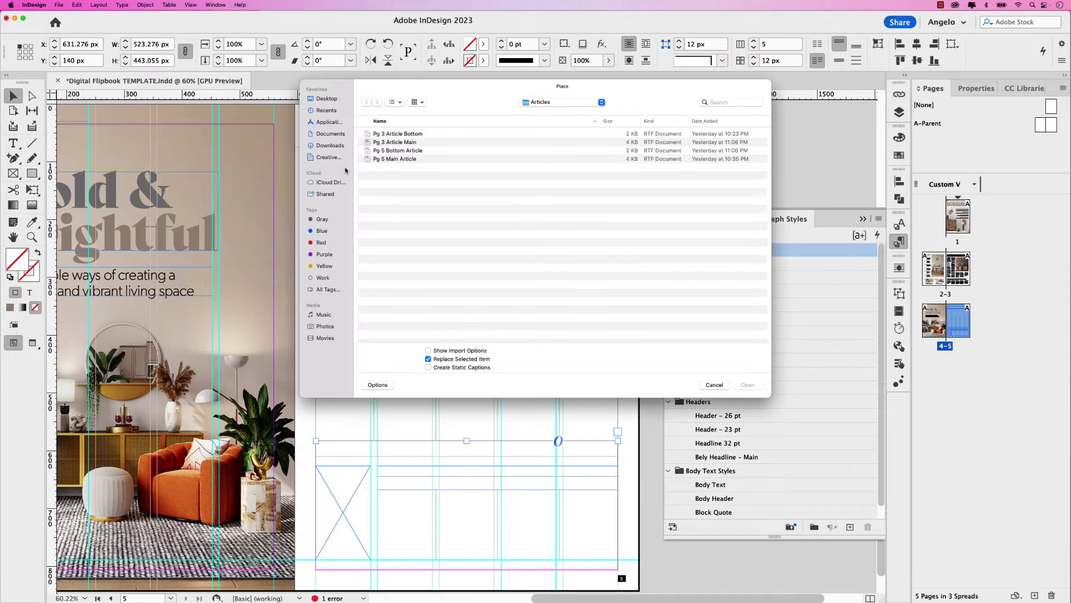
left_click(392, 161)
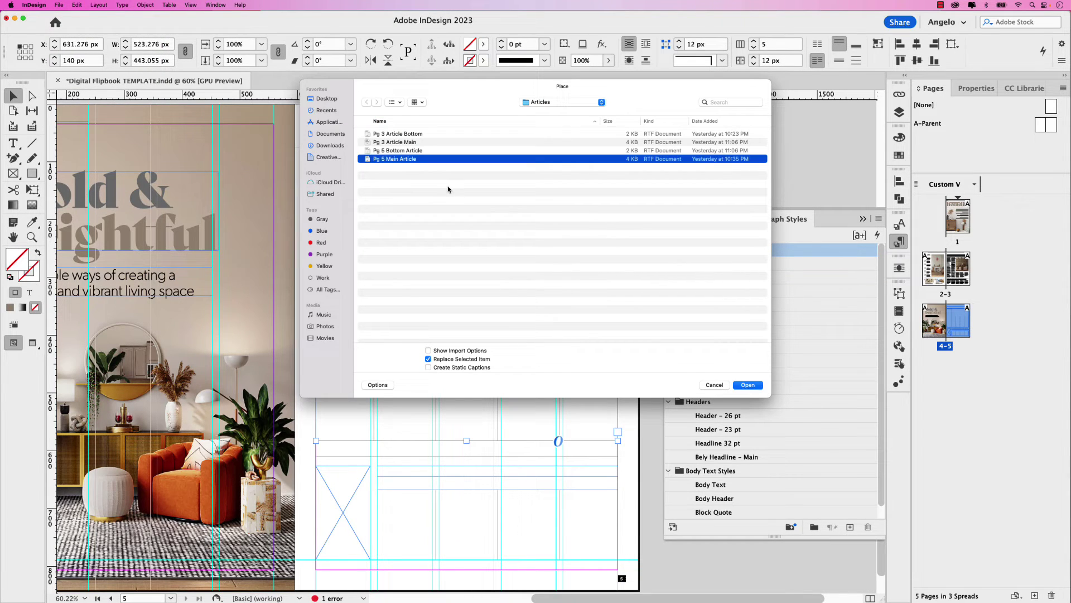
left_click(747, 385)
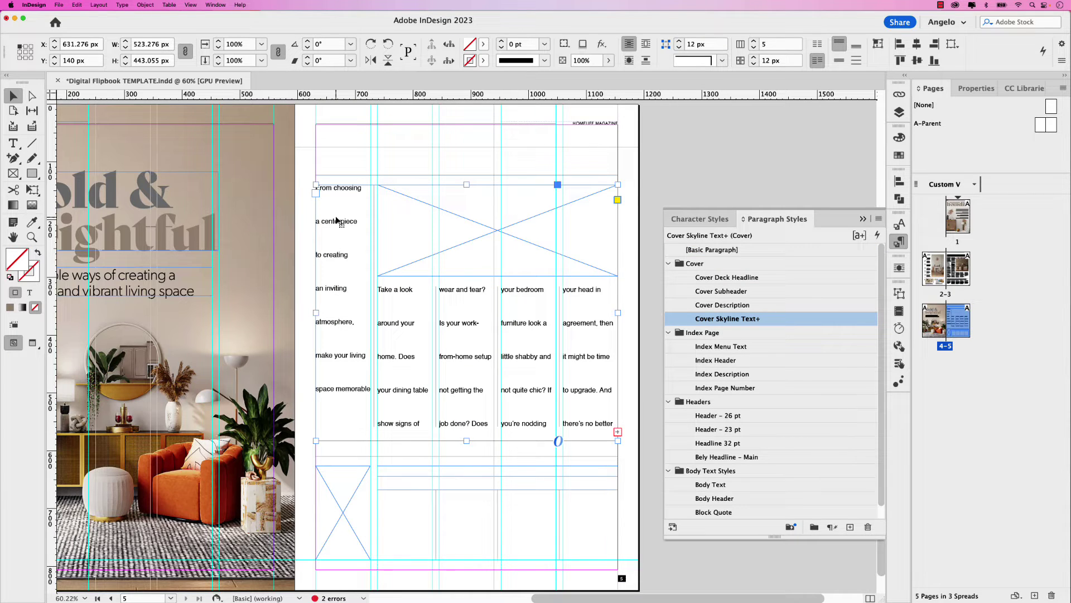
Step: Reset all of the placed article text to [Basic Paragraph] and apply the Body Text paragraph style
double_click(336, 221)
key("super+a")
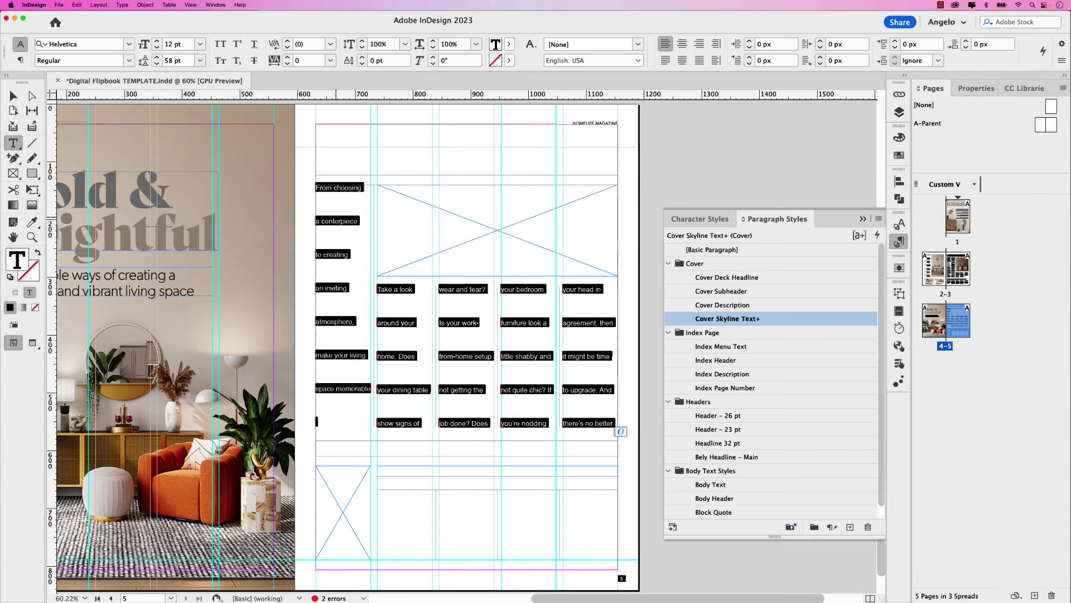
left_click(729, 253)
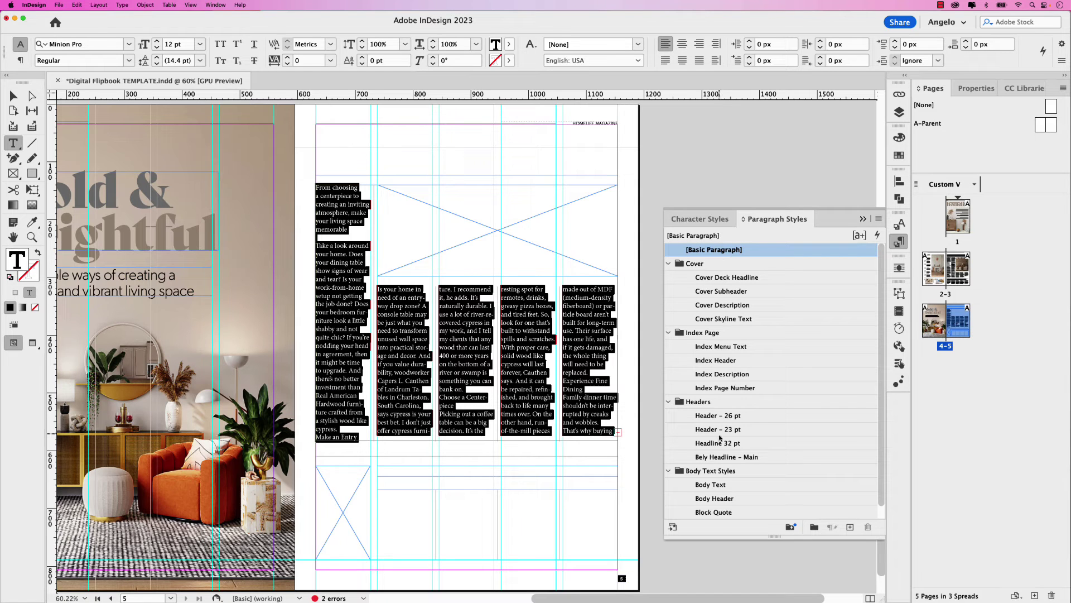
left_click(720, 485)
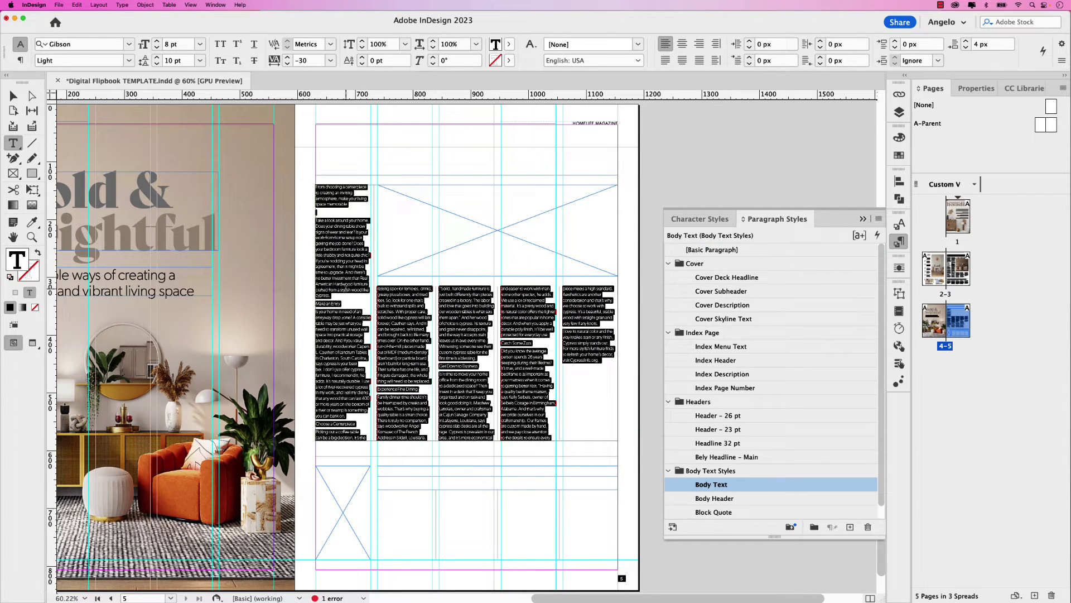
Step: Move the article's opening sentence, "From choosing a centerpiece…", into the frame above the columns and apply Header – 26 pt
left_click(340, 215)
left_click_drag(350, 205, 310, 188)
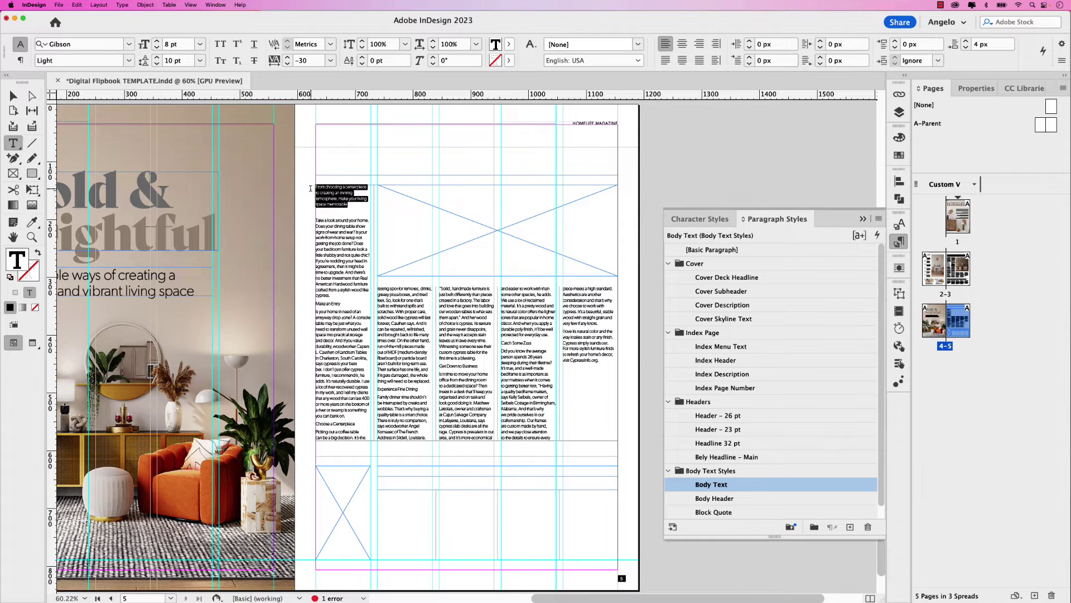
left_click(361, 151)
type("From choosing a centerpiece to creating an inviting atmosphere, make your living space memorable.")
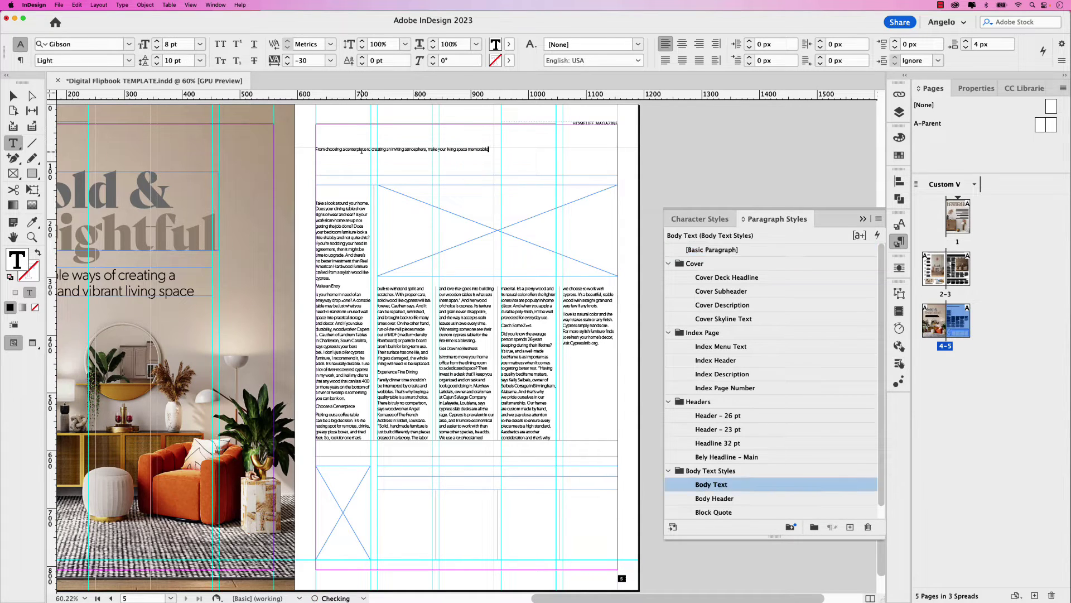
key("super+a")
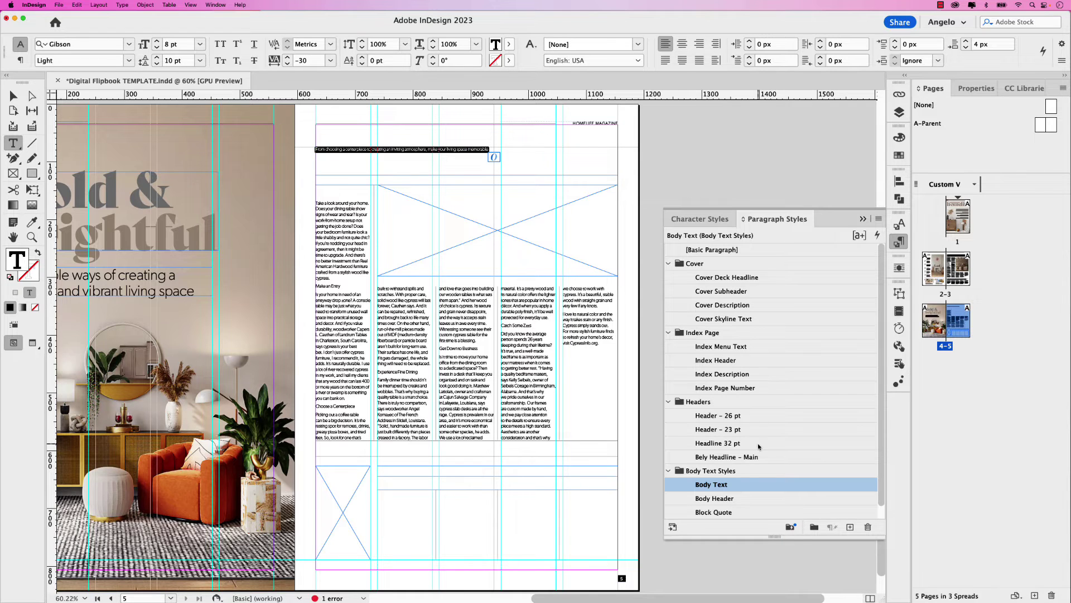
left_click(710, 415)
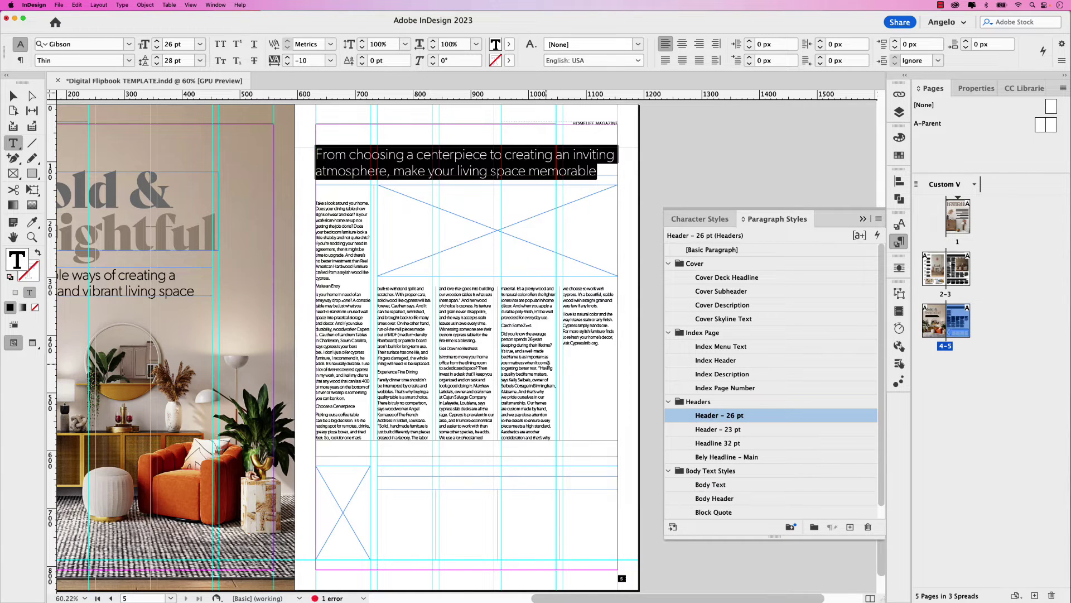
Step: Remove the empty lines before "Take a look around your home" so the article starts at its frame's upper edge
left_click(316, 204)
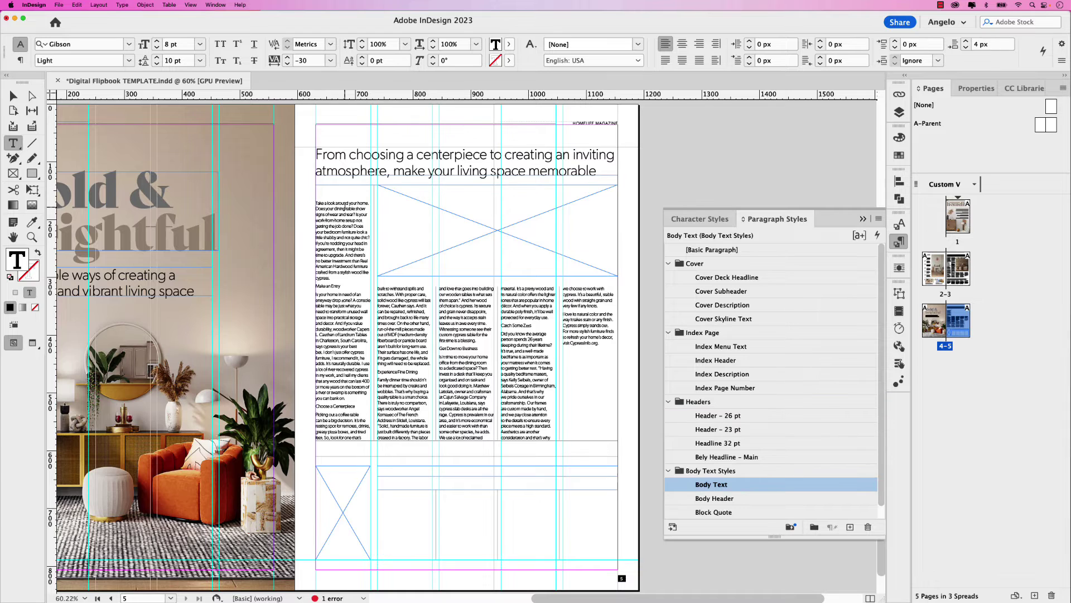
key("BackSpace")
key("BackSpace")
key("BackSpace")
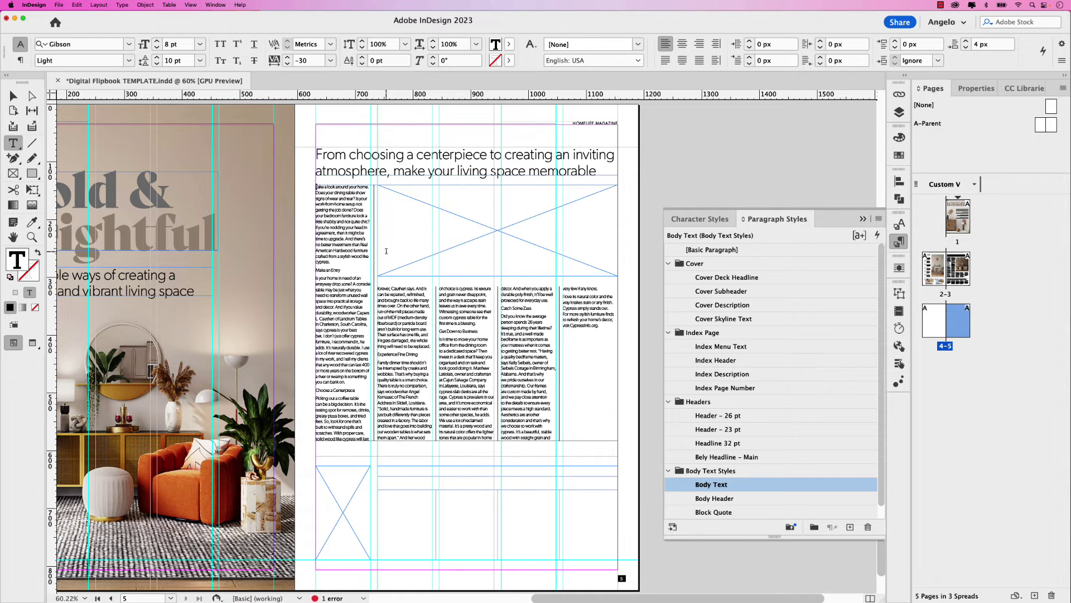
Step: Apply the Body Header style to the subheads Make an Entry, Choose a Centerpiece, Get Down to Business, Catch Some Zzzs and Experience Fine Dining
left_click(398, 342)
left_click(717, 498)
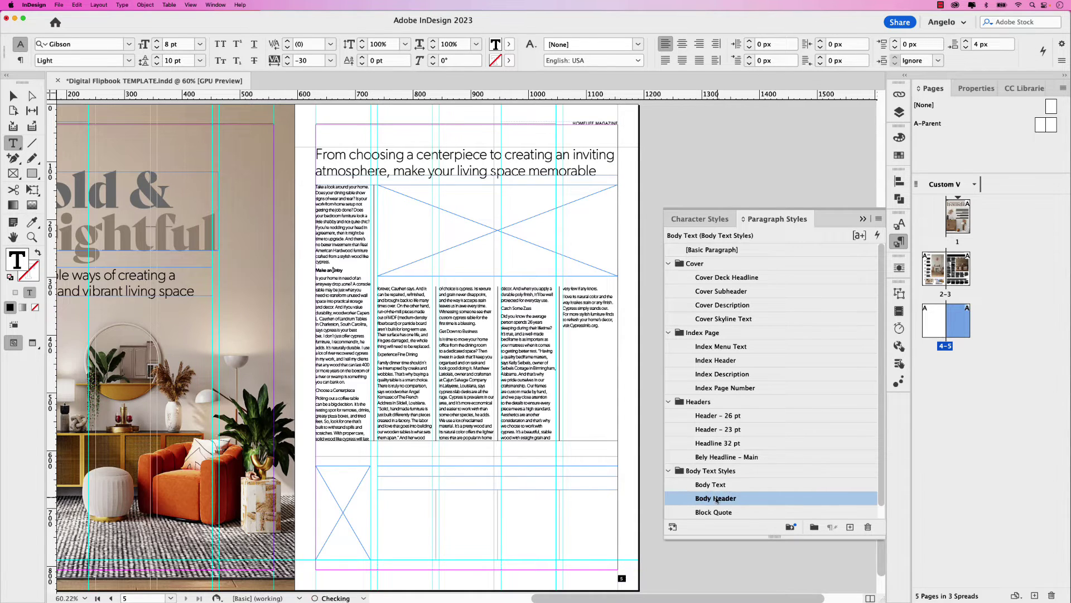
left_click(331, 392)
left_click(701, 499)
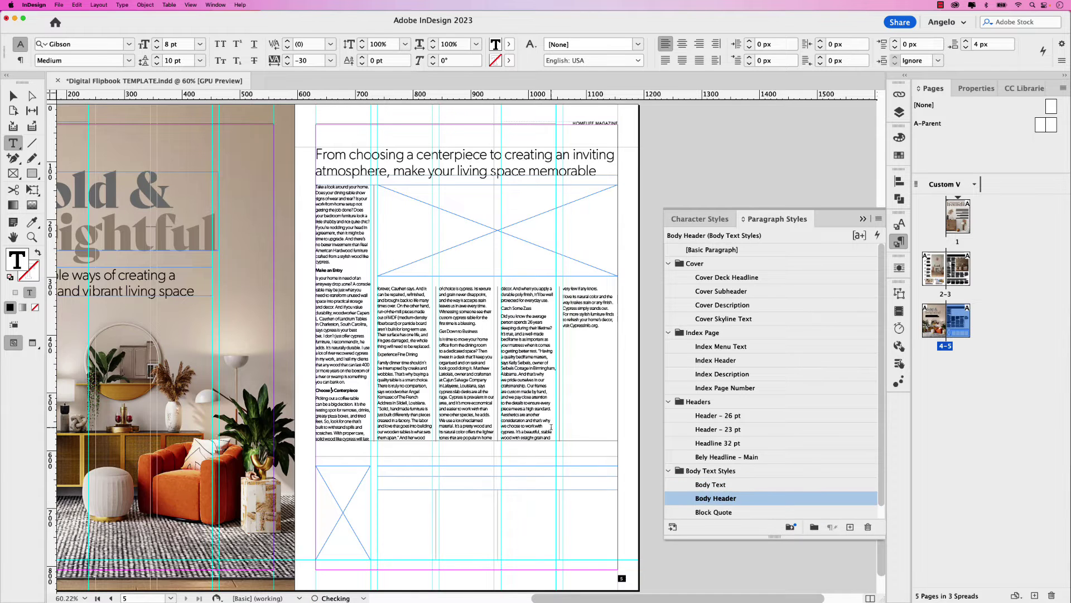
left_click(461, 334)
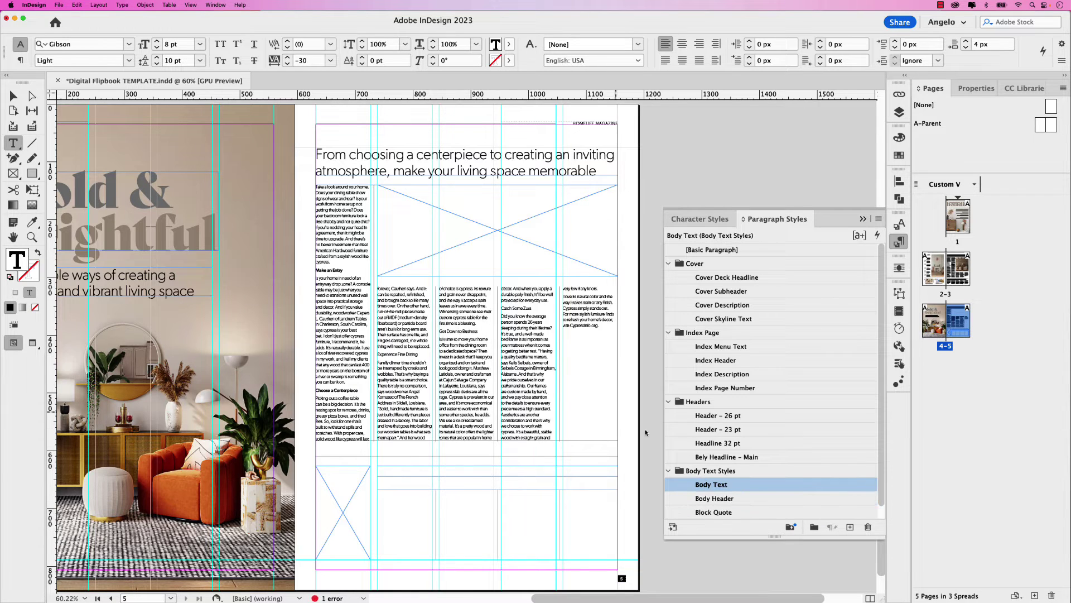
left_click(725, 499)
left_click(511, 308)
left_click(712, 500)
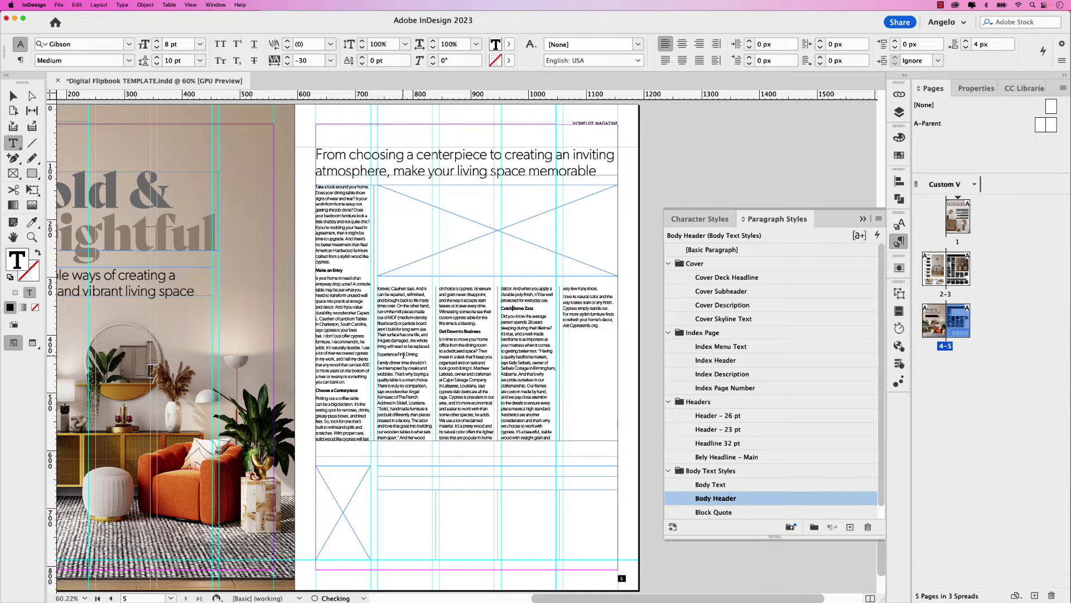
left_click(405, 354)
left_click(720, 498)
Step: Place Secondary Image.jpg from the Spread 2 folder in Finder into the wide image frame above the article columns
left_click(13, 96)
left_click(388, 226)
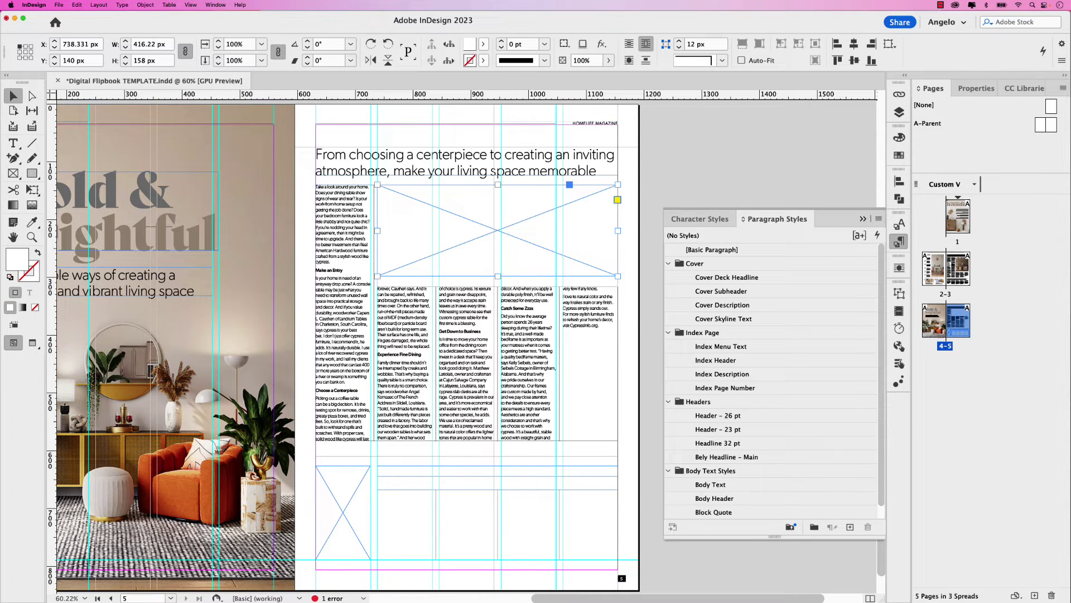
key("super+d")
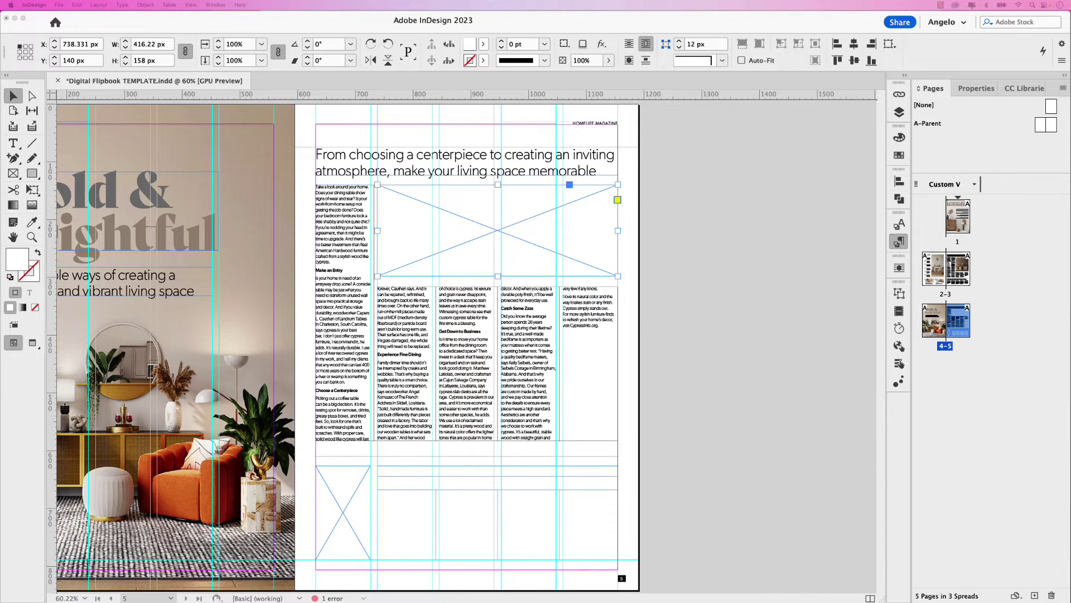
left_click_drag(1, 114, 196, 123)
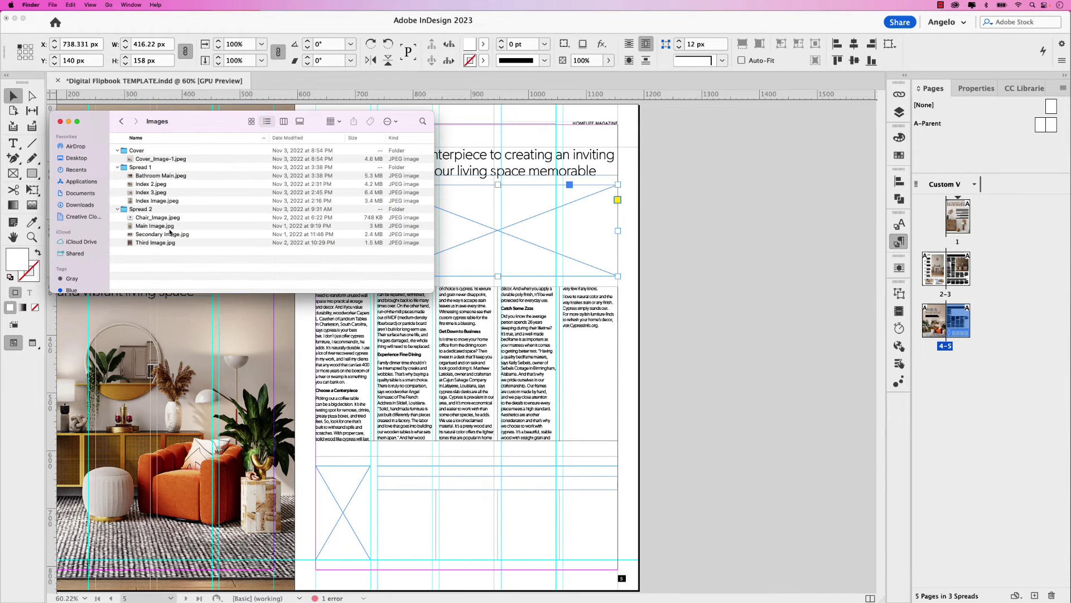
left_click(152, 235)
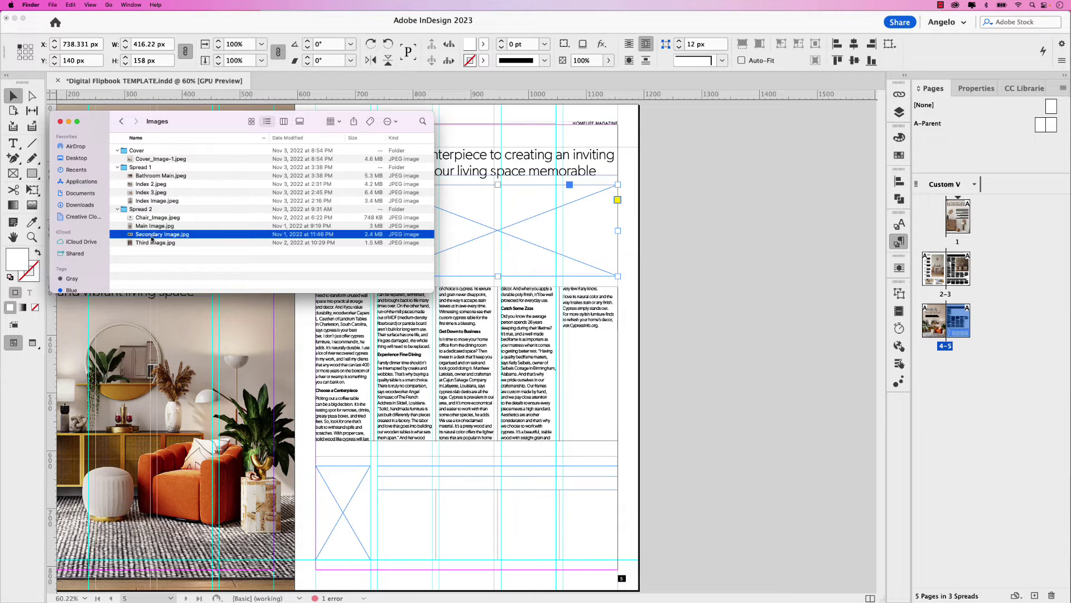
left_click_drag(144, 237, 513, 236)
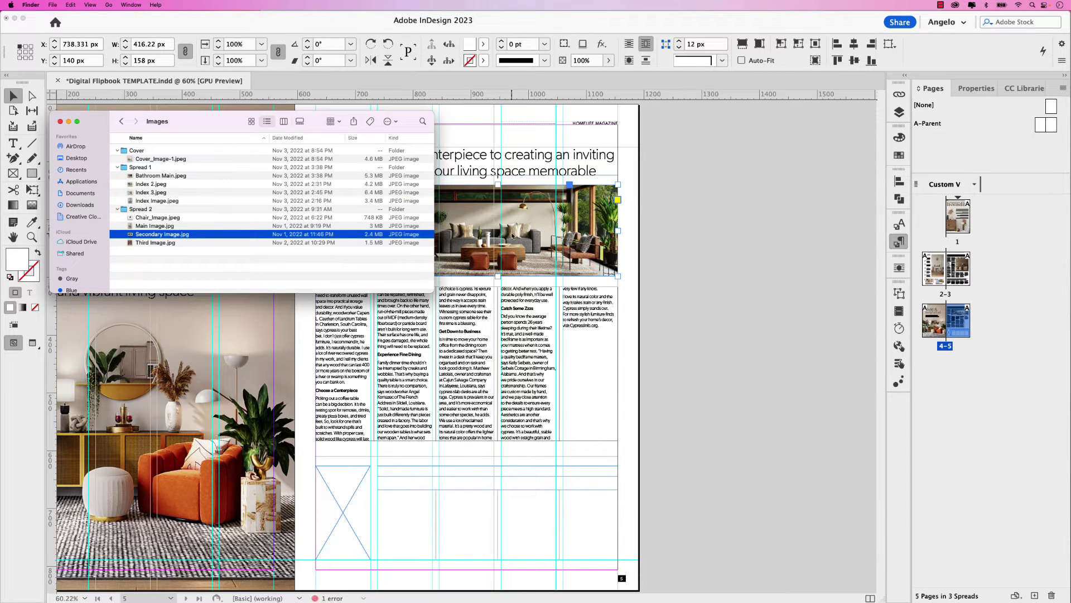
Step: Place Third Image.jpg into the small image frame at the foot of page 5 and clear the selection
left_click(146, 243)
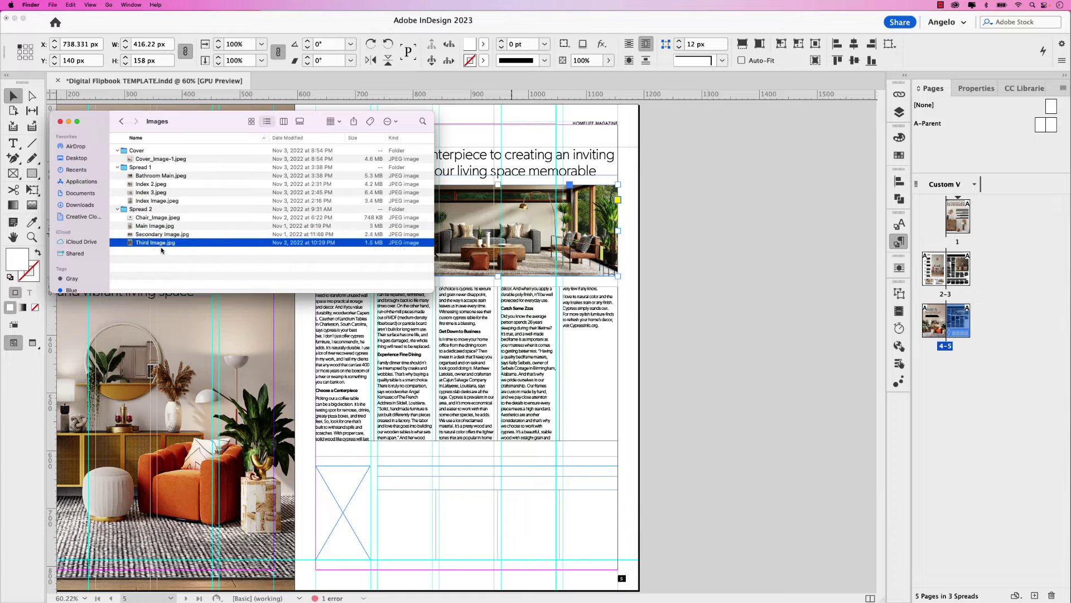
left_click_drag(162, 244, 349, 505)
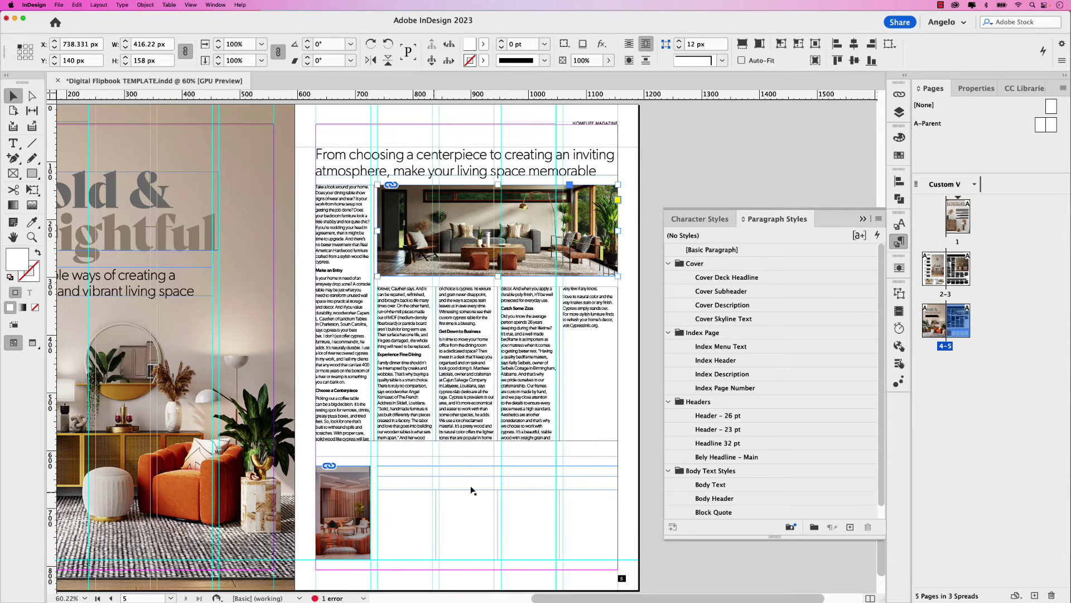
left_click(629, 426)
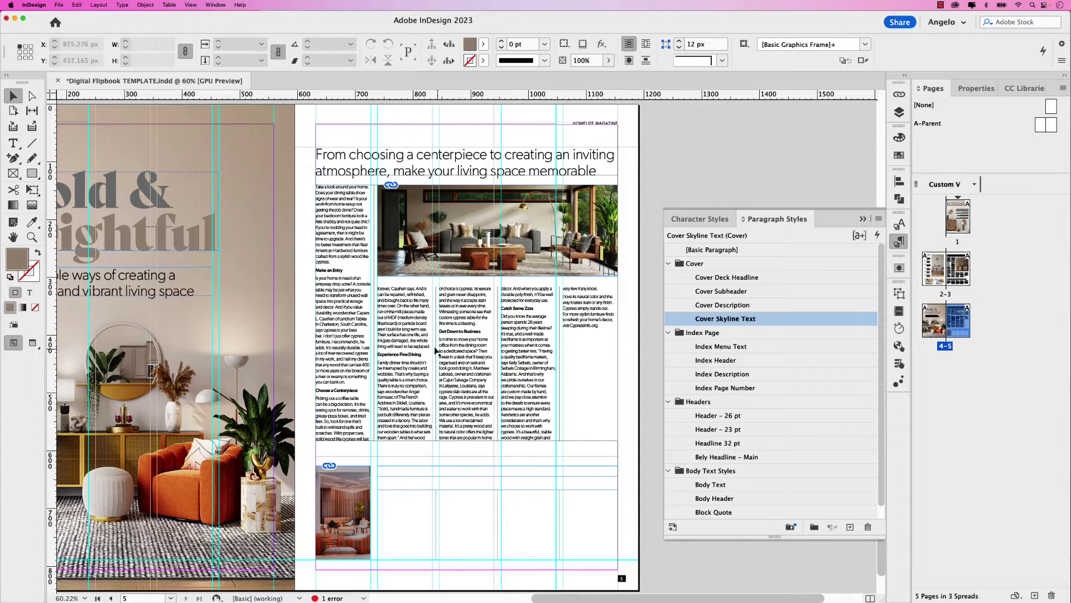
Step: Place Chair_Image.jpeg from Finder over the lower part of the article's last three columns, about 306 by 204 px
key("super+Tab")
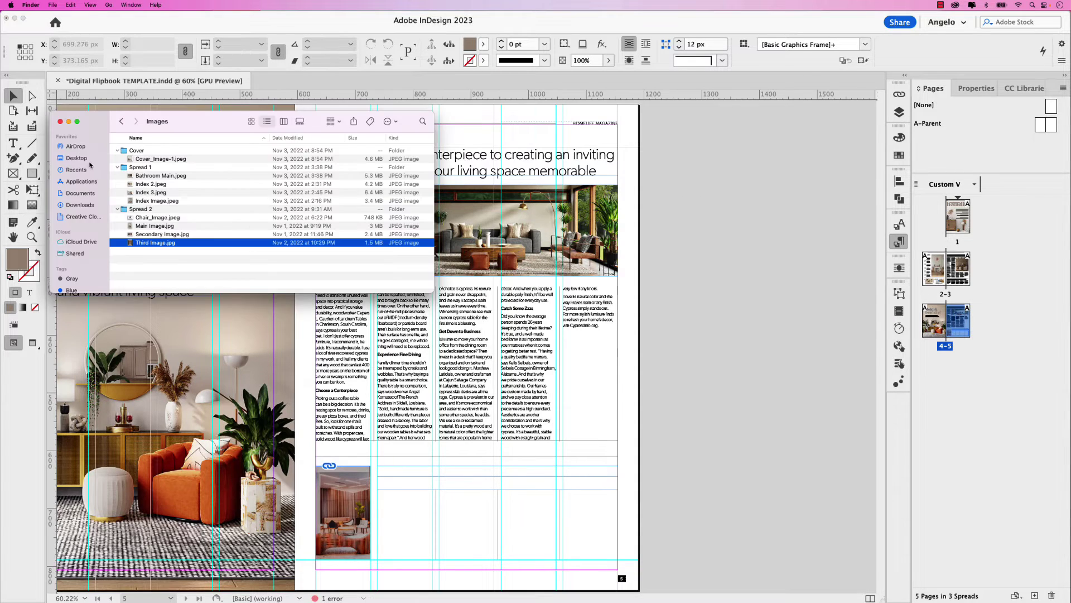
left_click(180, 220)
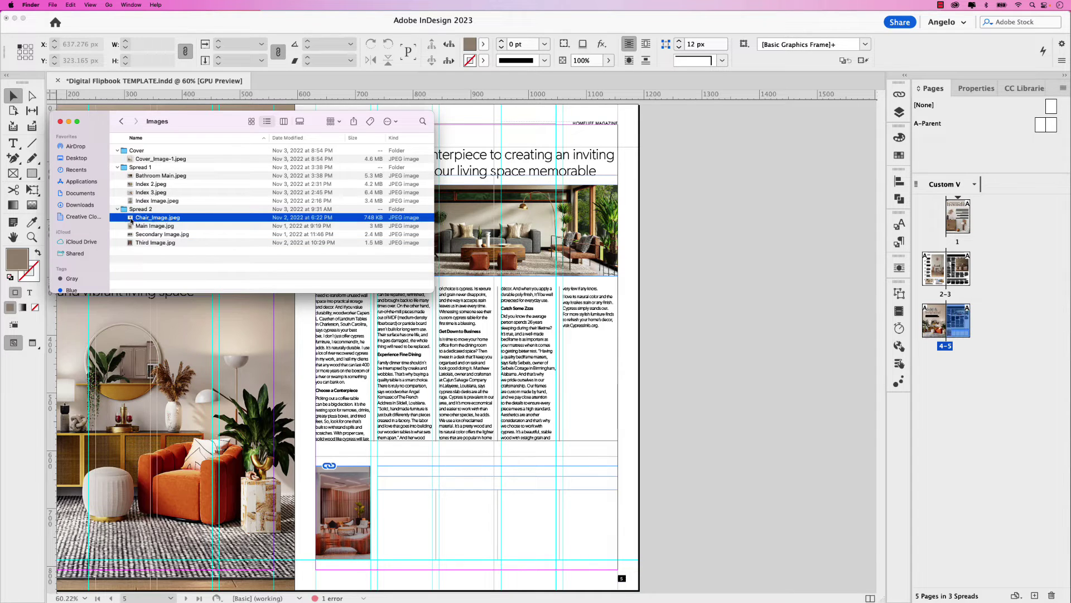
left_click_drag(131, 221, 638, 298)
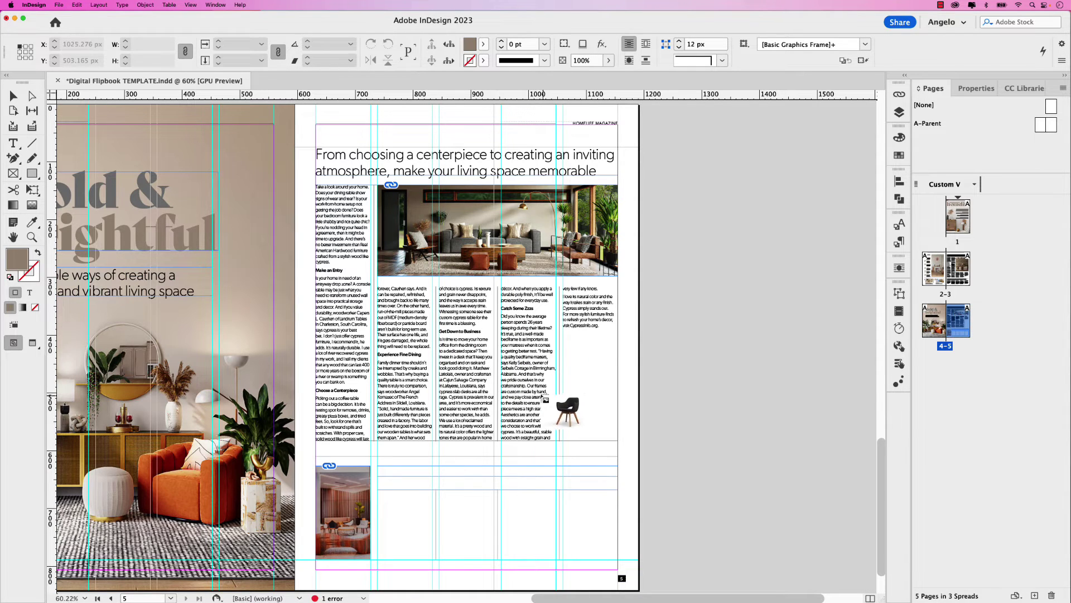
left_click_drag(446, 327, 613, 458)
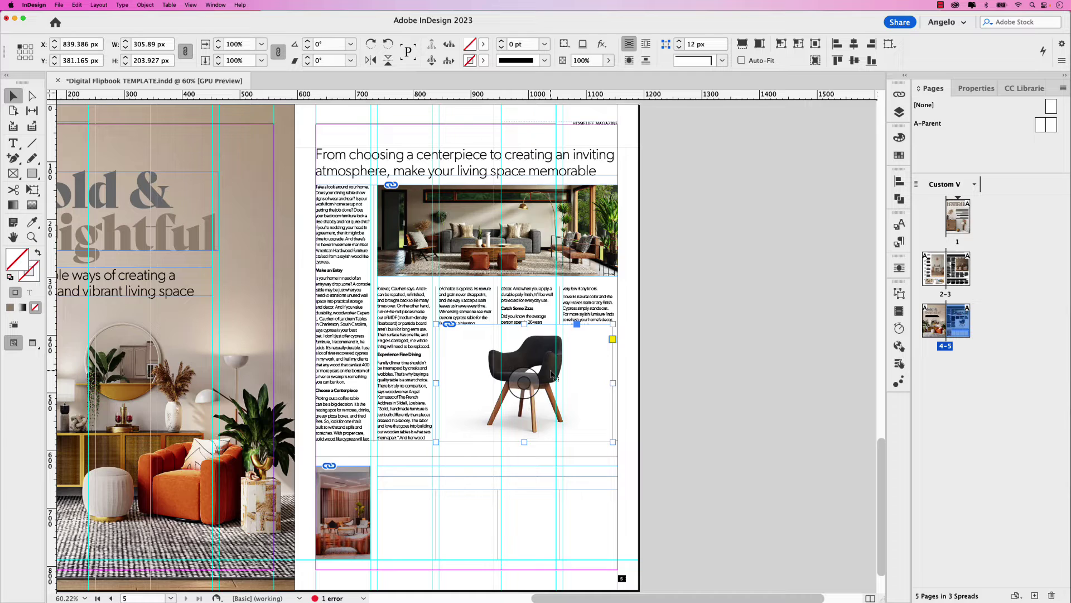
Step: Wrap the article text around the chair's object shape with the contour type set to Select Subject
left_click(898, 268)
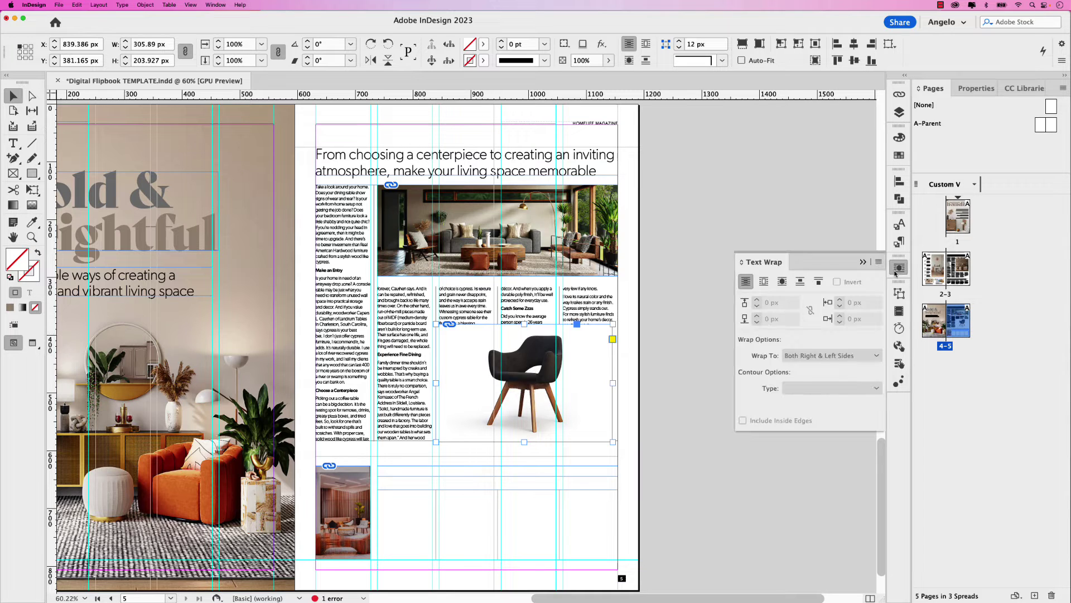
left_click(218, 6)
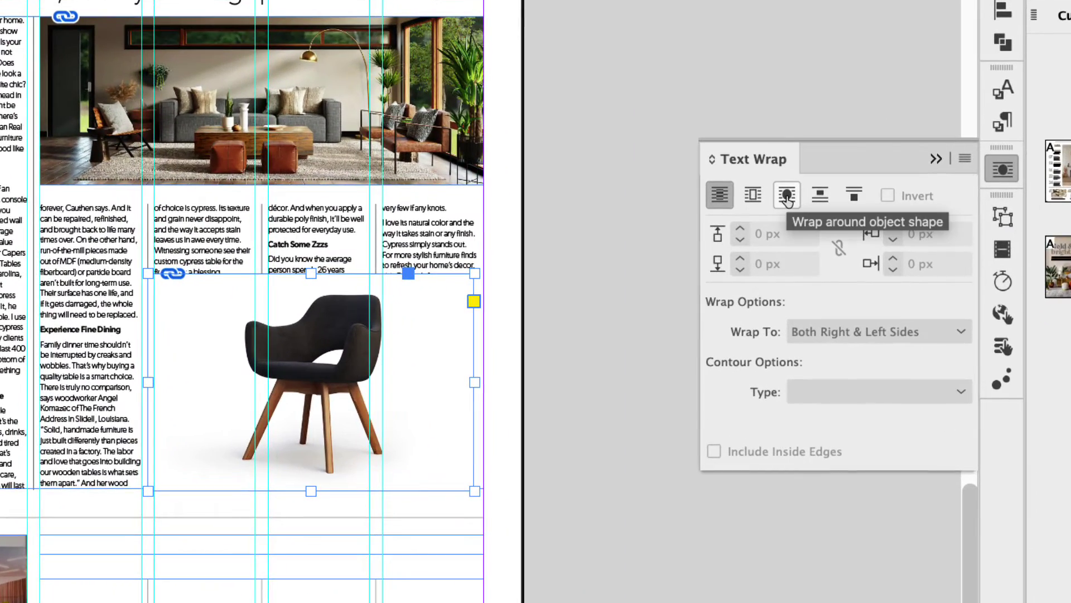
left_click(787, 197)
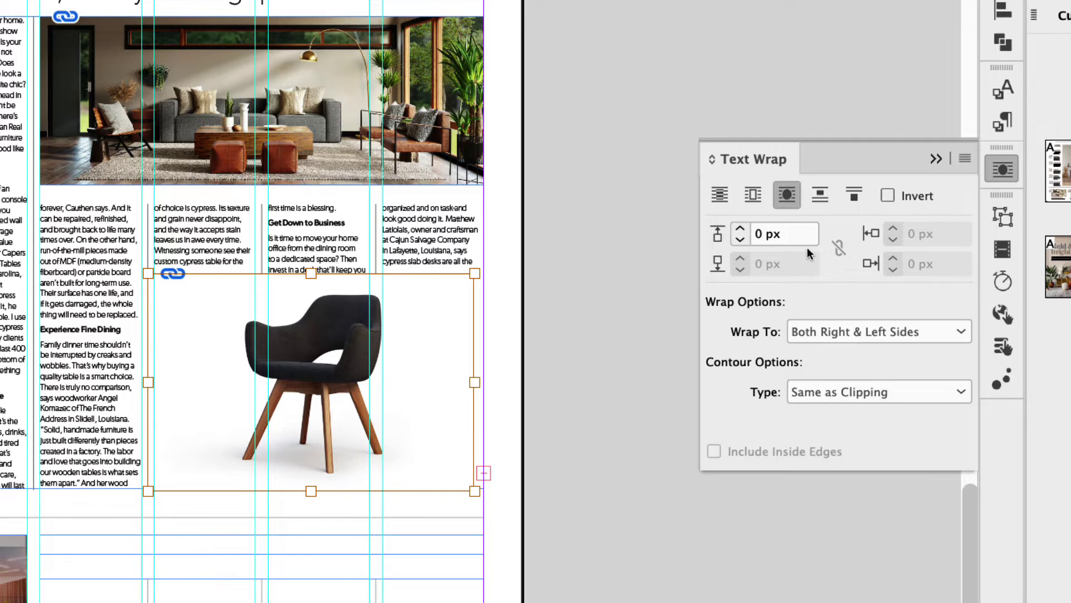
left_click(834, 390)
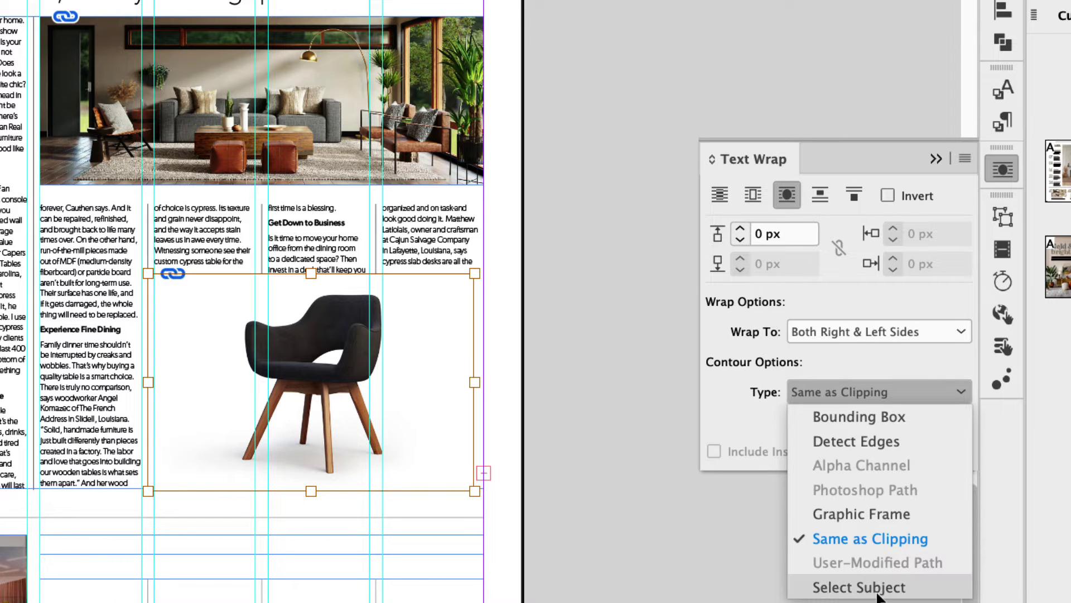
left_click(859, 587)
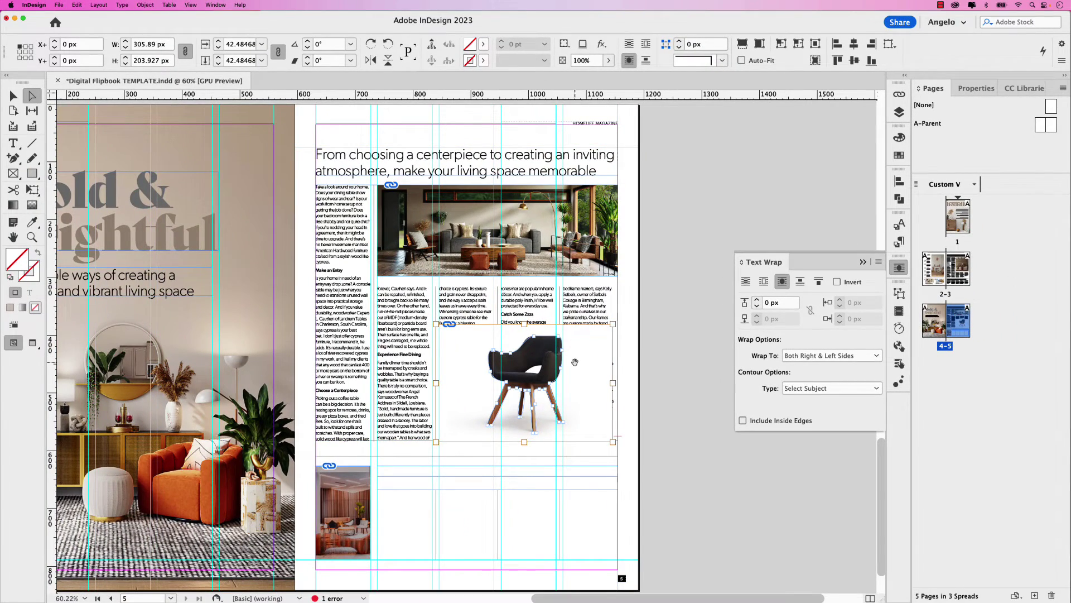
Step: Send the chair image frame behind the article text on page 5
left_click(630, 365)
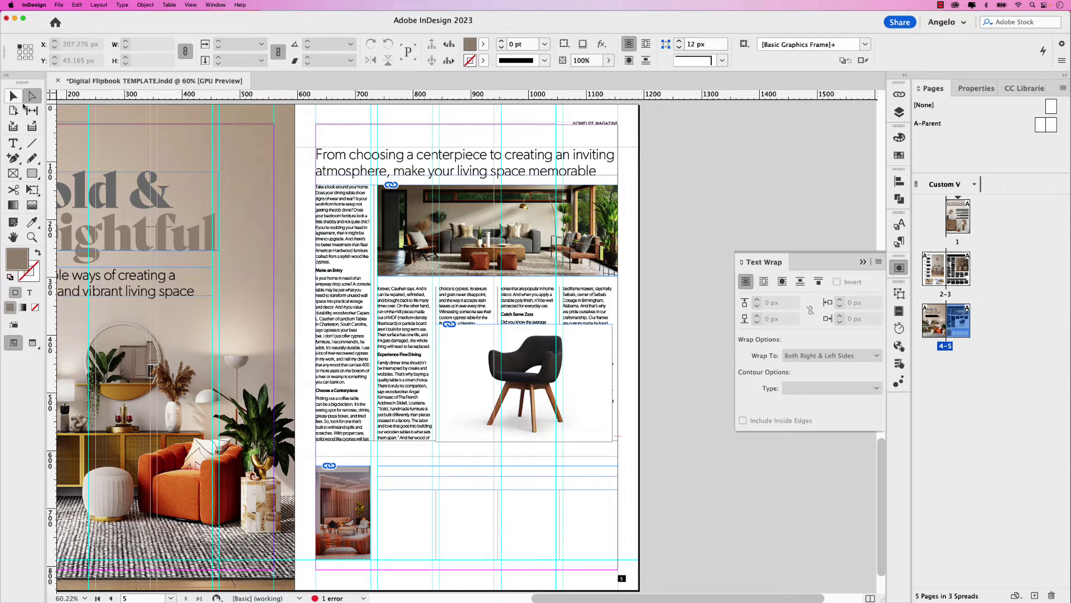
left_click(14, 96)
left_click(476, 345)
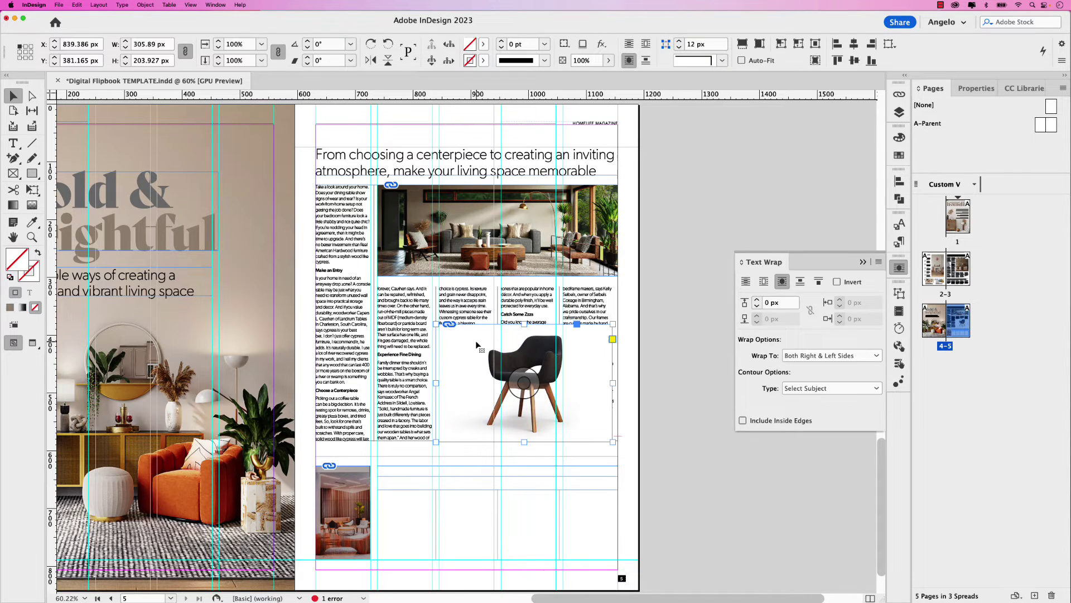
key("shift+super+bracketleft")
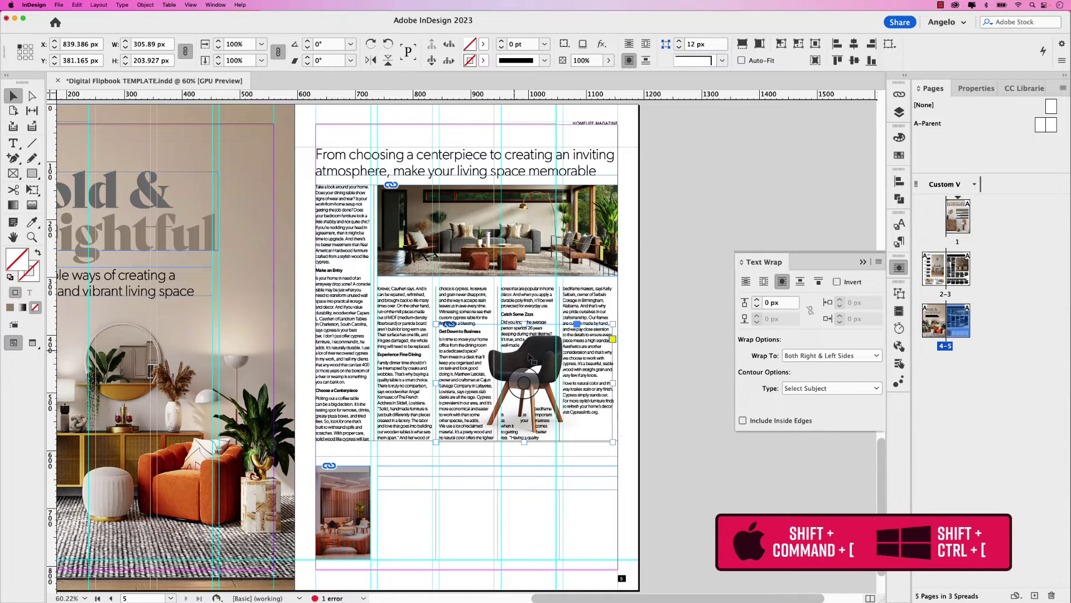
Step: Crop both sides of the chair's frame to a width of about 198 px
left_click_drag(612, 383, 581, 385)
left_click_drag(437, 383, 466, 384)
scroll(546, 427, "up", 3)
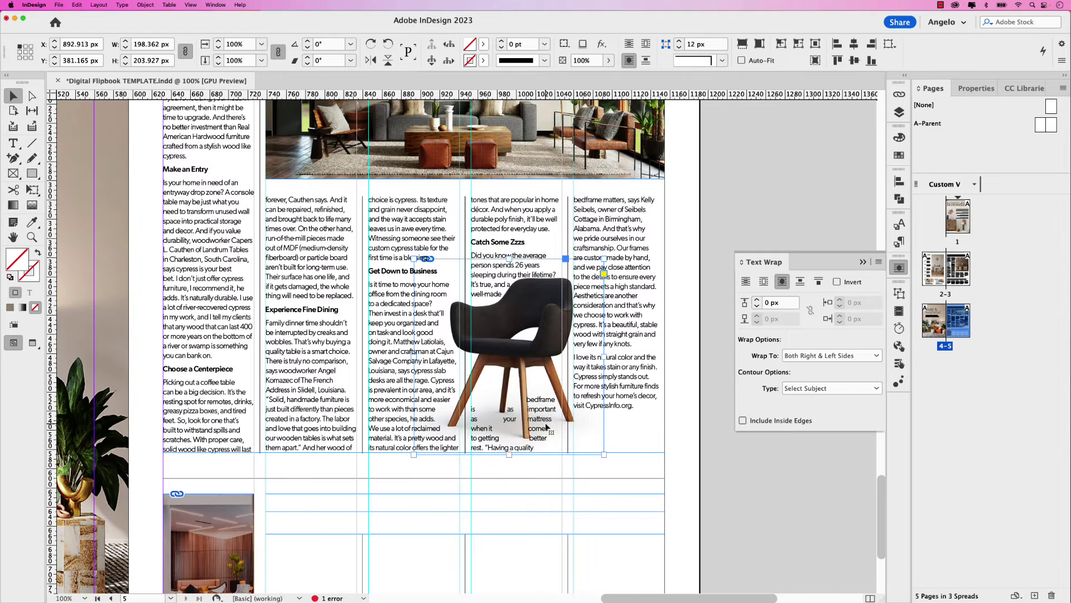
Step: Enlarge the chair with its frame to about 236 by 243 px and shift it down across the article's third and fourth columns
left_click_drag(542, 363, 513, 378)
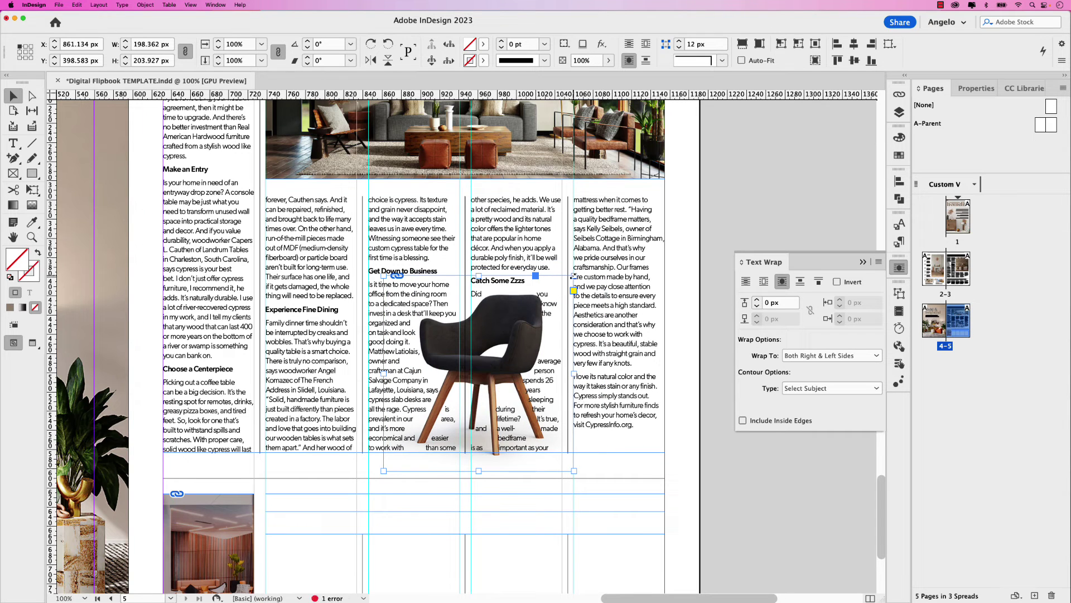
left_click_drag(574, 276, 609, 259)
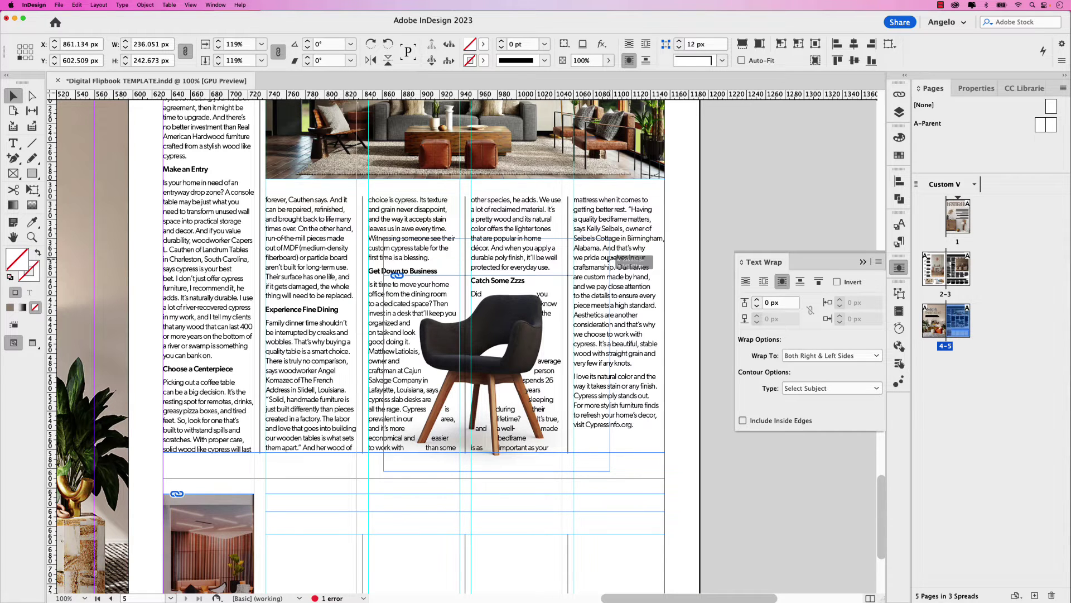
left_click_drag(609, 258, 608, 258)
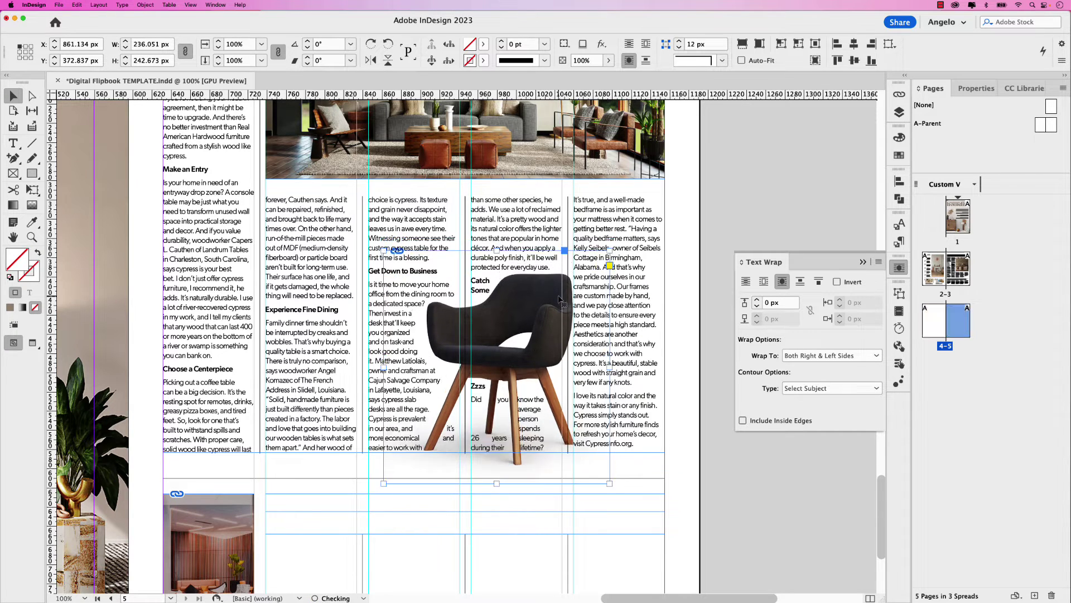
key("shift+Down")
key("shift+Down")
key("shift+Left")
key("shift+Left")
key("shift+Left")
key("shift+Left")
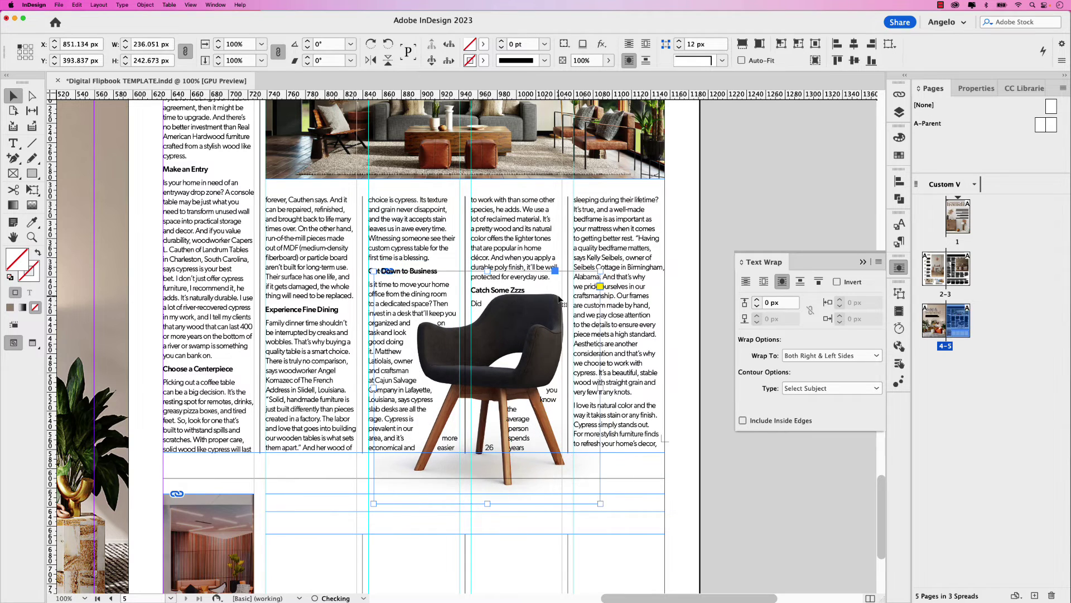
Step: Preview the page without guides and scale the chair with its frame down to about 204 by 209 px
left_click_drag(458, 503, 463, 473)
key("shift+super+a")
key("w")
left_click(498, 378)
key("shift+Down")
left_click_drag(554, 481, 579, 498)
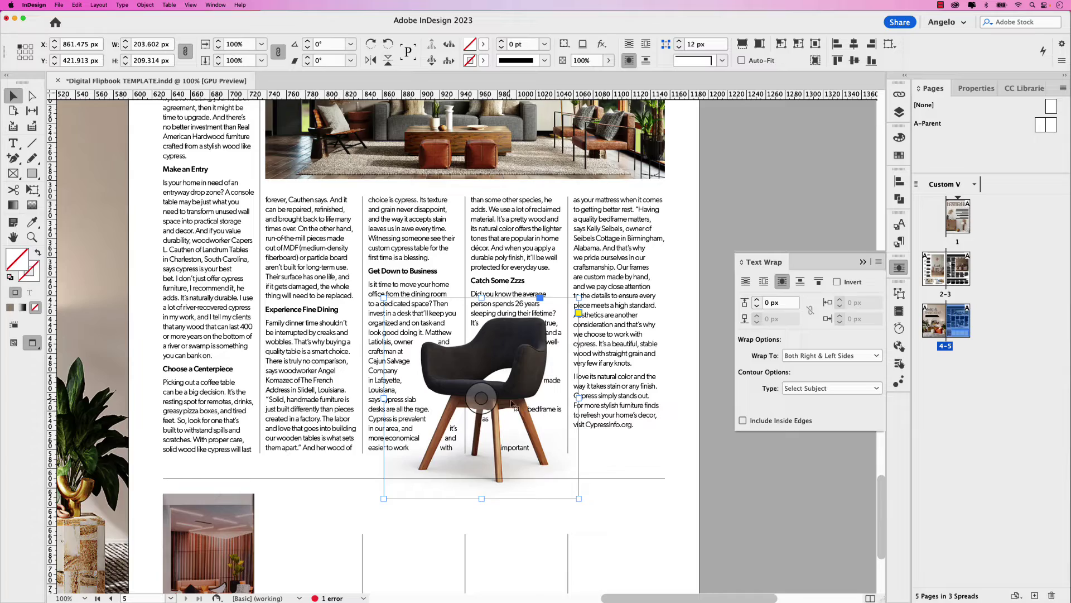
Step: Set the chair image's text wrap offset to 10 px
left_click(482, 396)
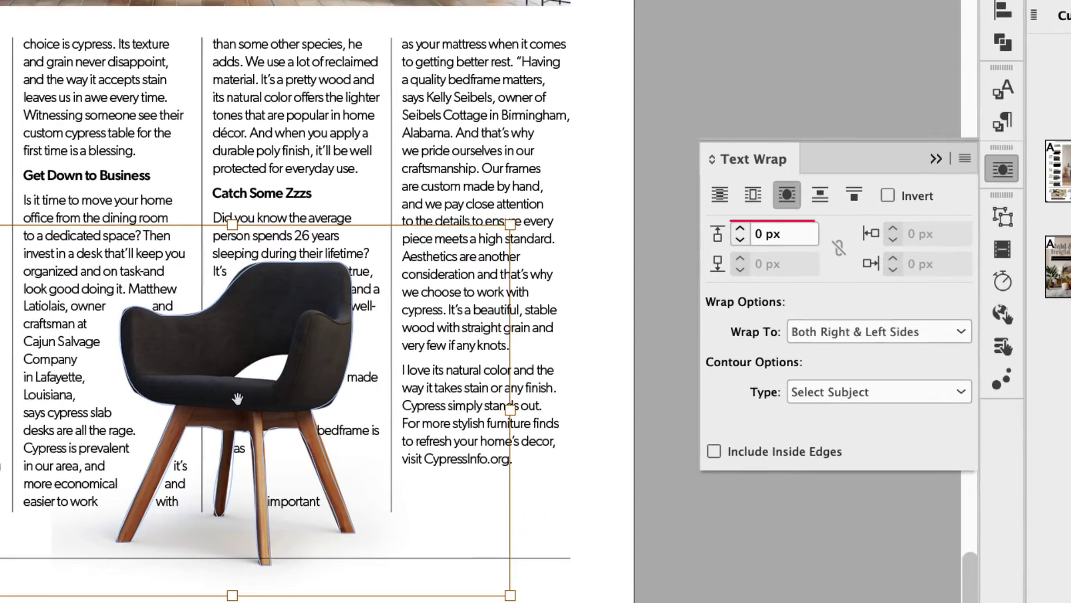
left_click(740, 230)
left_click(740, 229)
left_click(740, 229)
left_click(740, 230)
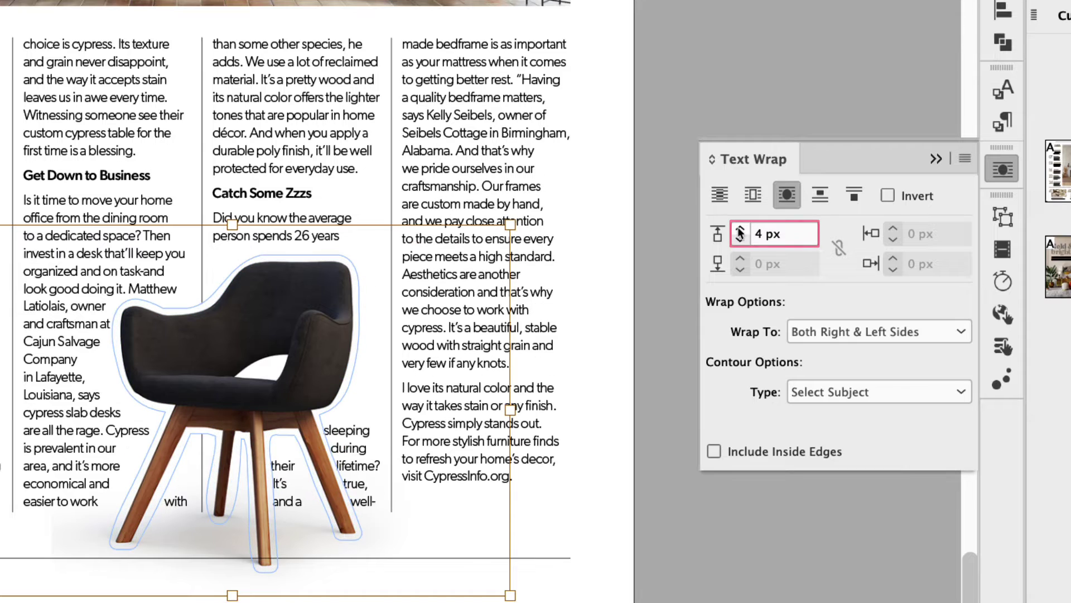
left_click(740, 230)
left_click(740, 231)
left_click(740, 231)
left_click(740, 230)
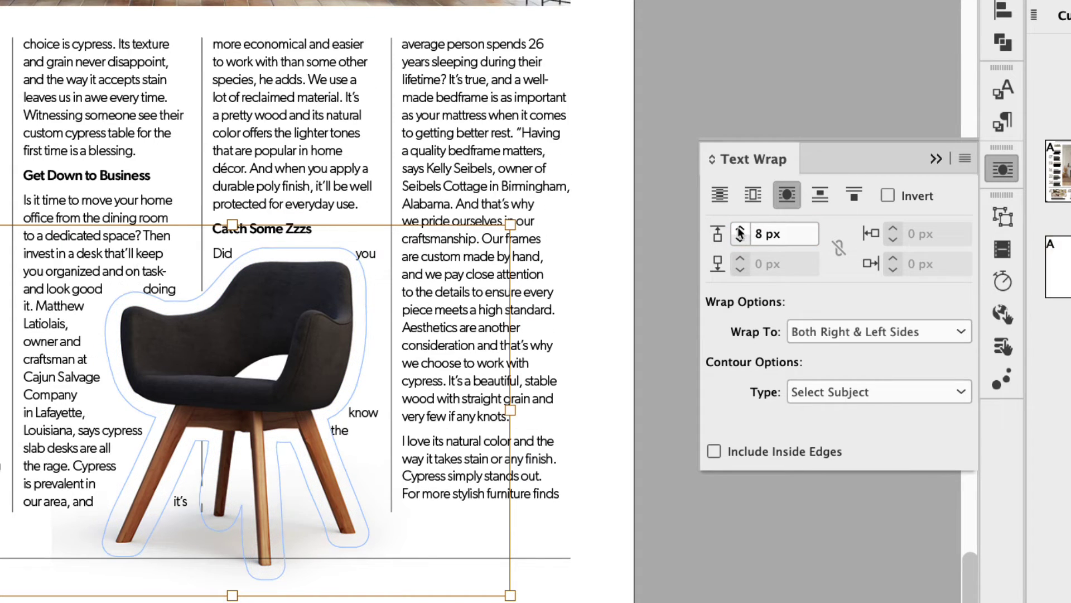
left_click(740, 231)
left_click(740, 230)
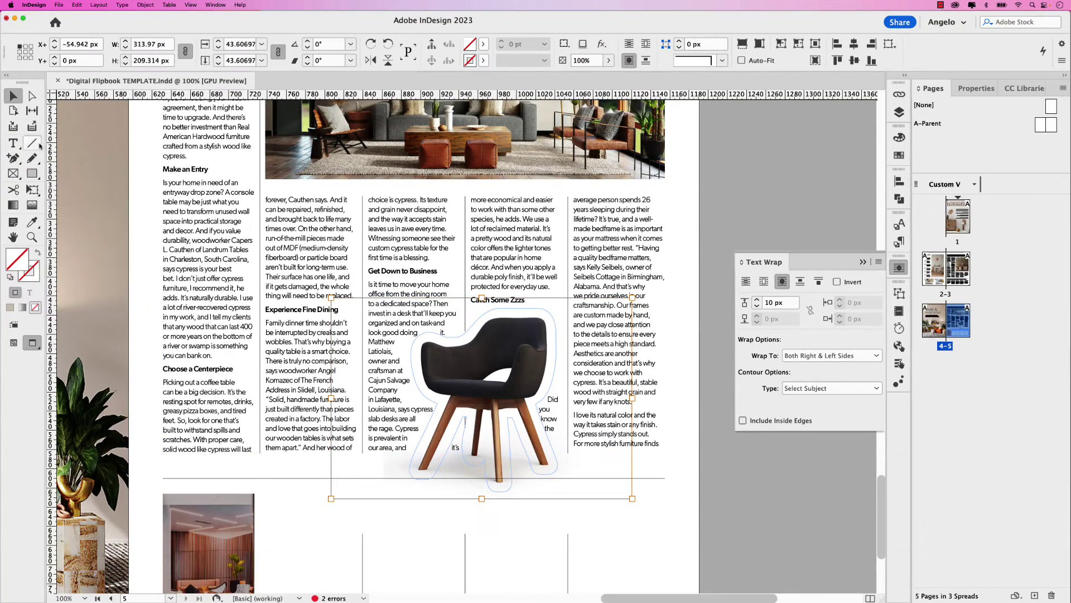
Step: Try nudging the chair image left to an X position of about 843 px
left_click(729, 387)
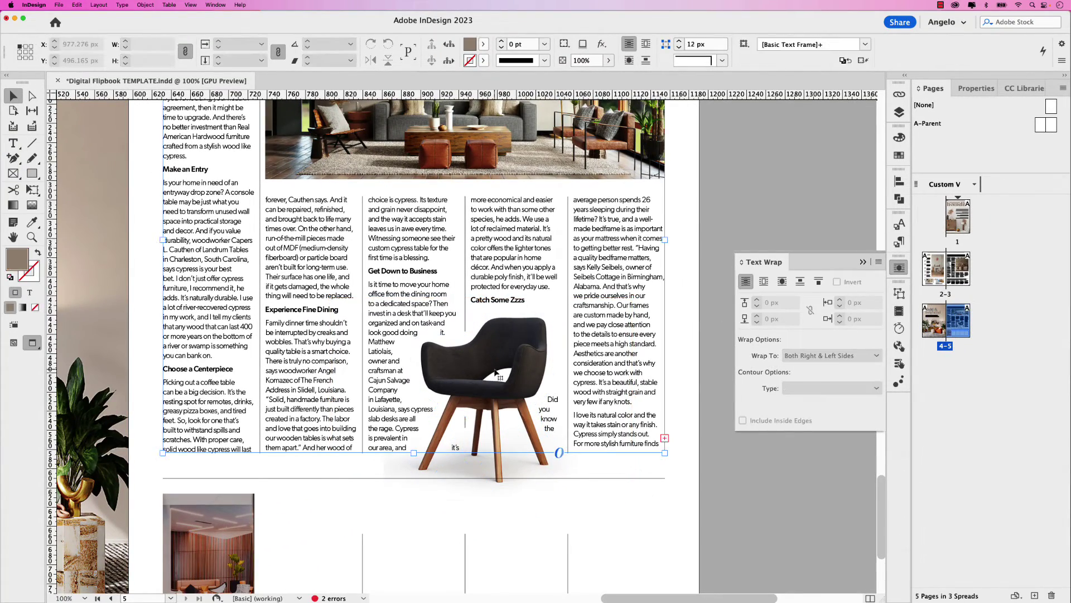
left_click(494, 454)
left_click(493, 459)
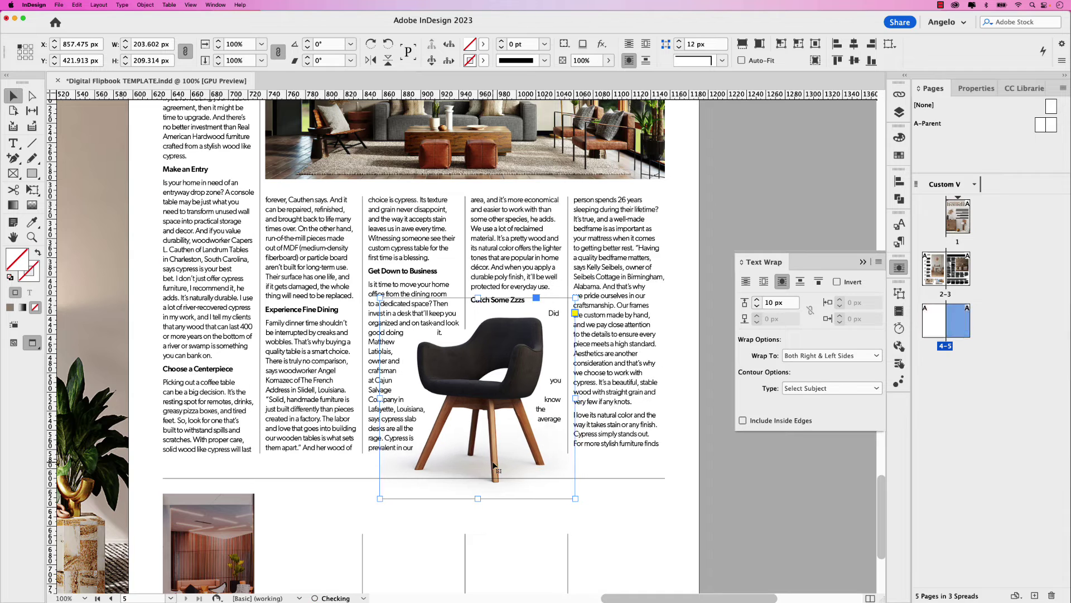
key("Left")
key("Left")
key("Left")
key("Left")
key("Left")
key("Left")
key("Left")
key("Left")
key("Left")
key("Left")
key("Left")
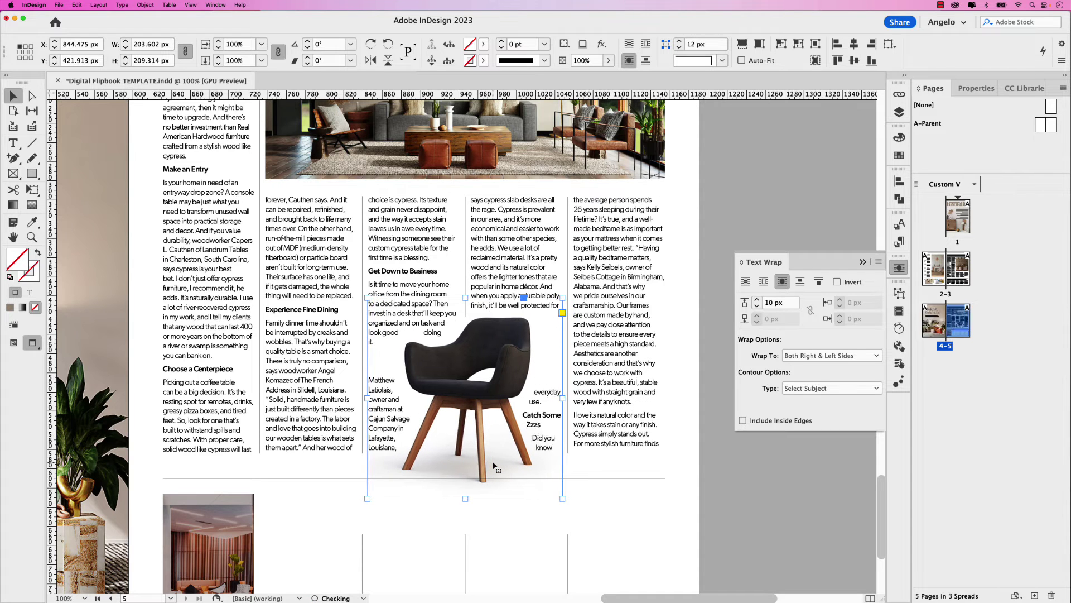
key("Up")
key("Down")
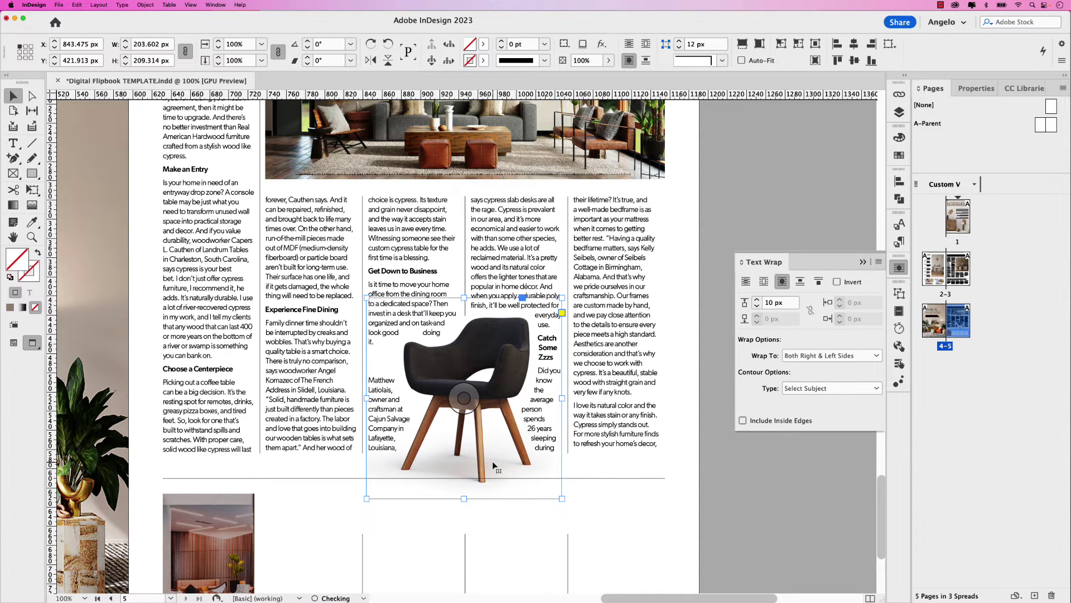
Step: Nudge the chair image right and up to about X 871 px, Y 400 px within the article columns
key("Right")
key("Right")
key("Right")
key("Right")
key("Right")
key("Right")
key("Right")
key("Right")
key("Right")
key("Right")
key("Right")
key("Right")
key("Right")
key("Right")
key("Right")
key("Right")
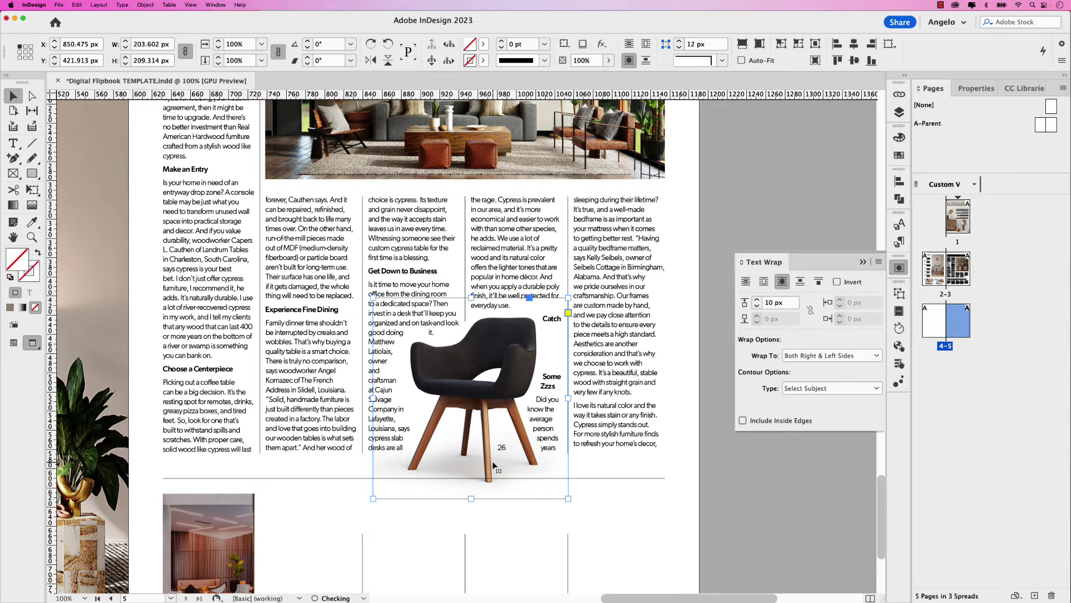
key("Right")
key("Right")
key("Right")
key("Right")
key("Right")
key("Right")
key("Right")
key("Right")
key("Right")
key("Right")
key("Right")
key("Right")
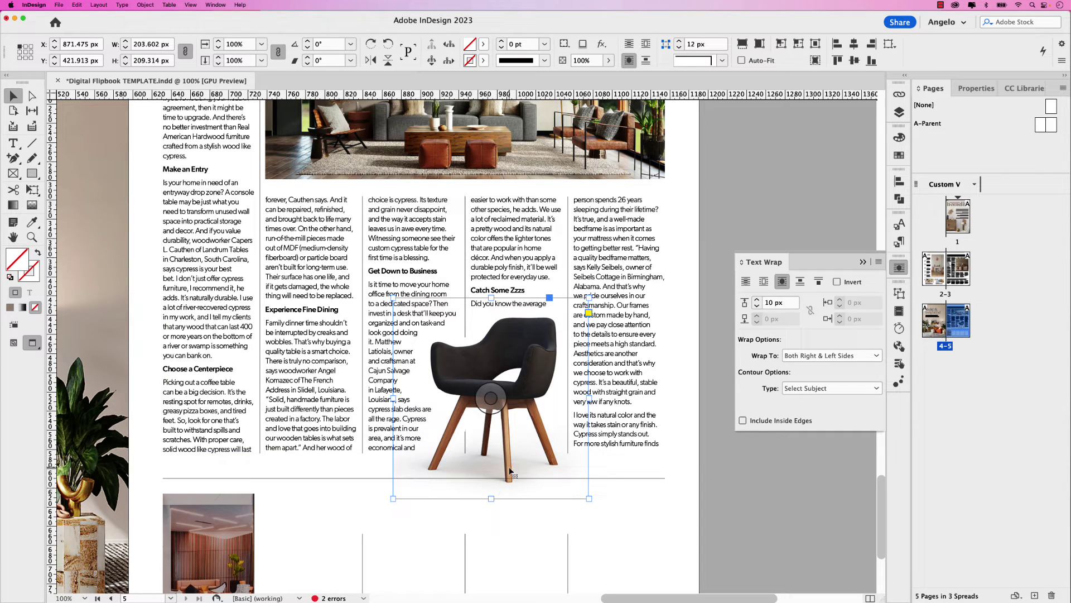
key("shift+Up")
key("shift+Up")
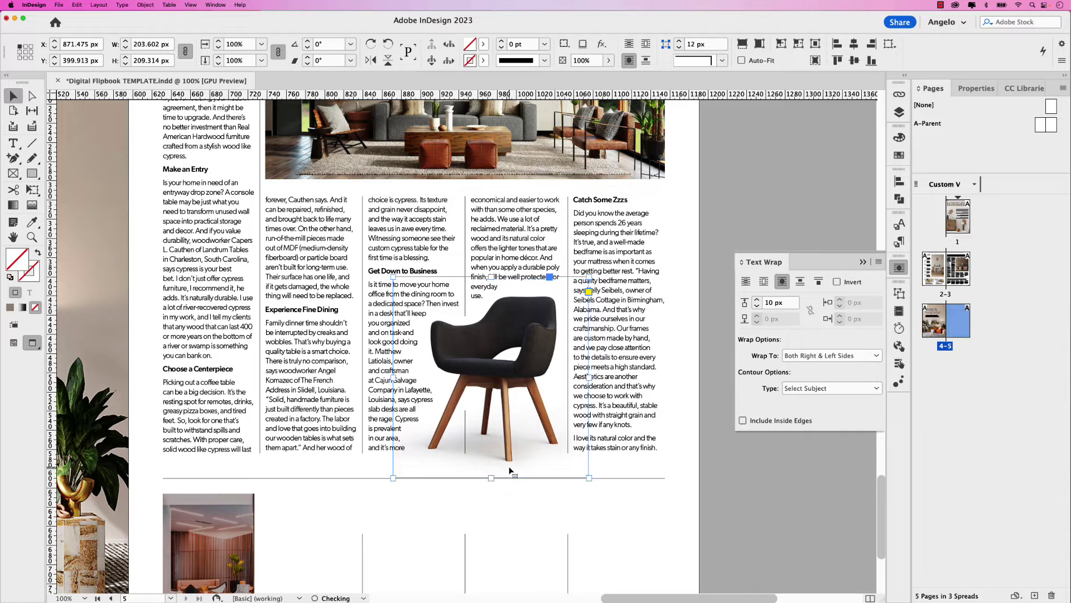
key("Up")
key("Up")
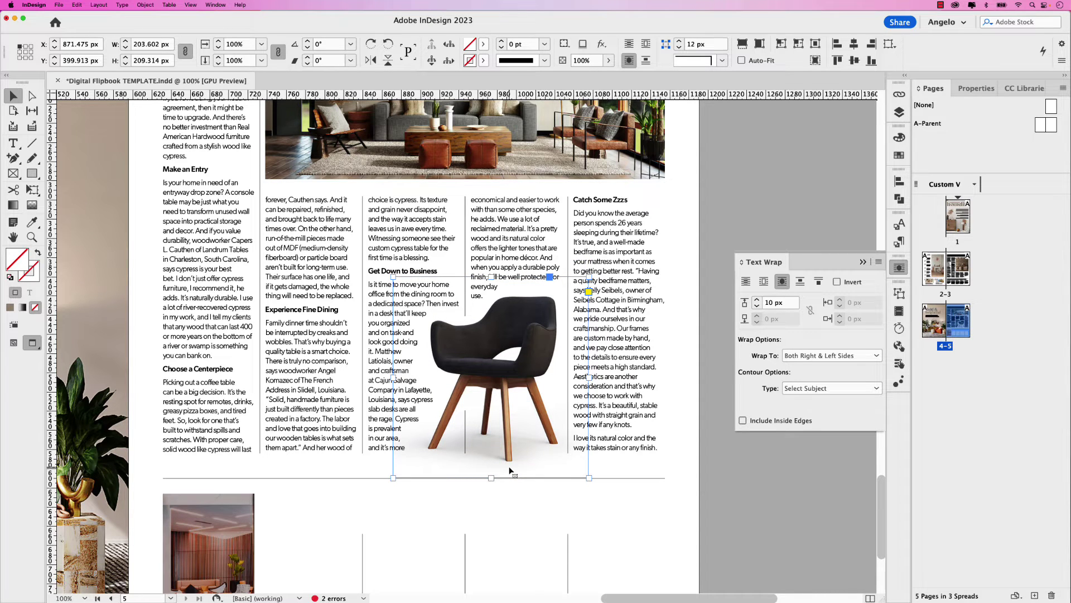
Step: Crop the lower edge of the chair's frame to a height of about 200 px and clear the selection
left_click(691, 454)
left_click(599, 450)
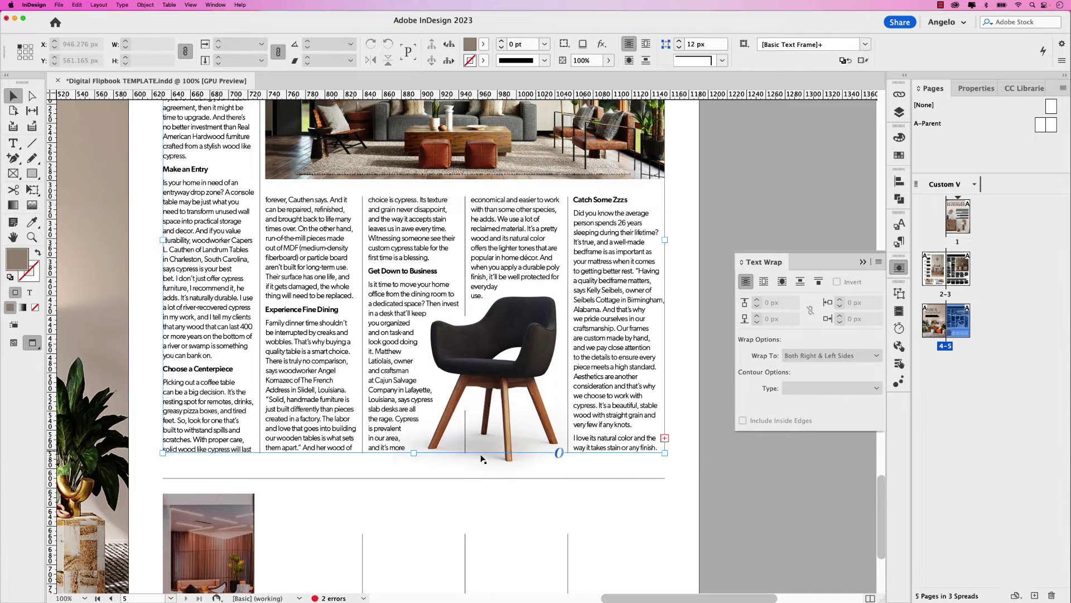
left_click(493, 466)
left_click(701, 472)
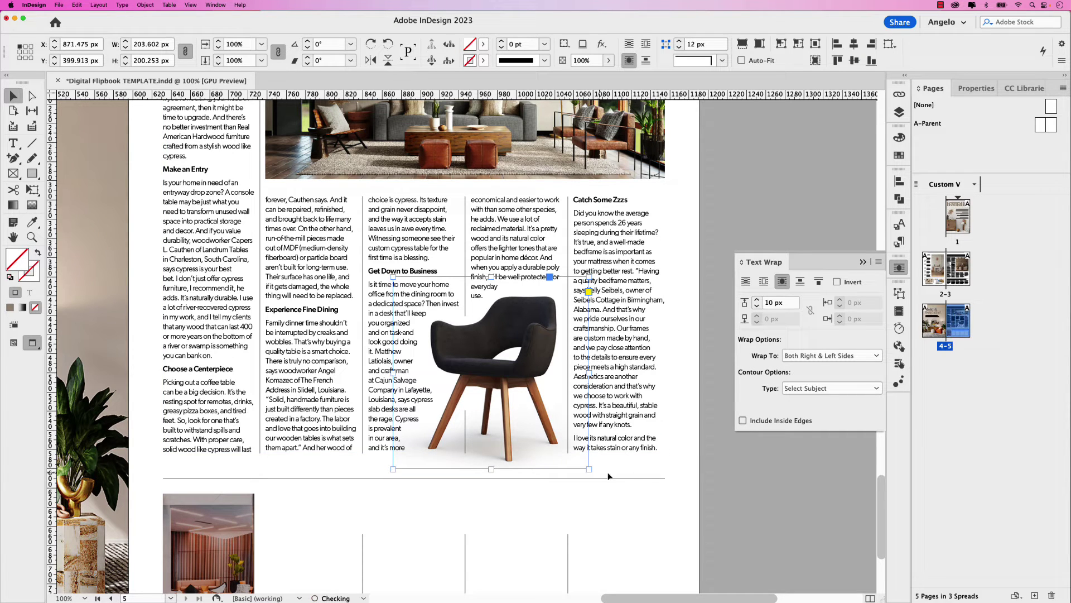
key("super+0")
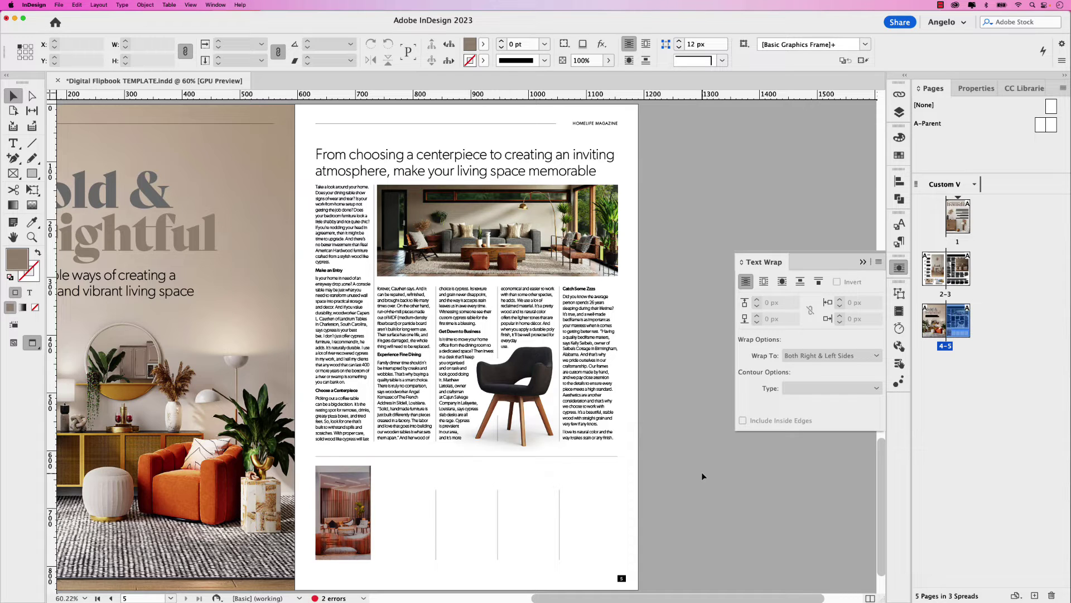
Step: Place the Pg 5 Bottom Article file into the four-column text frame at the foot of page 5
left_click(422, 530)
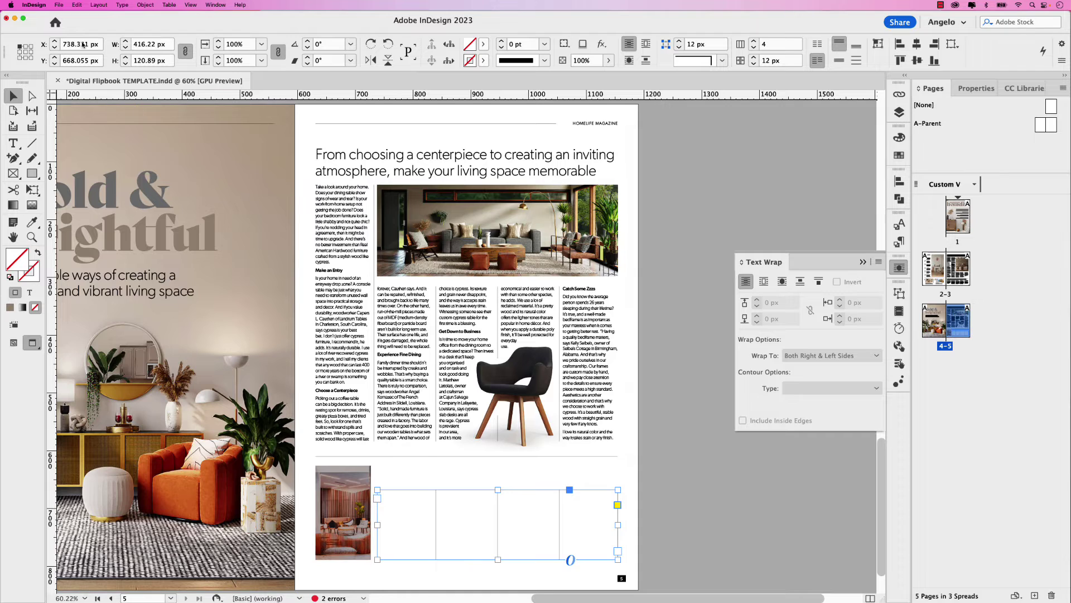
left_click(58, 5)
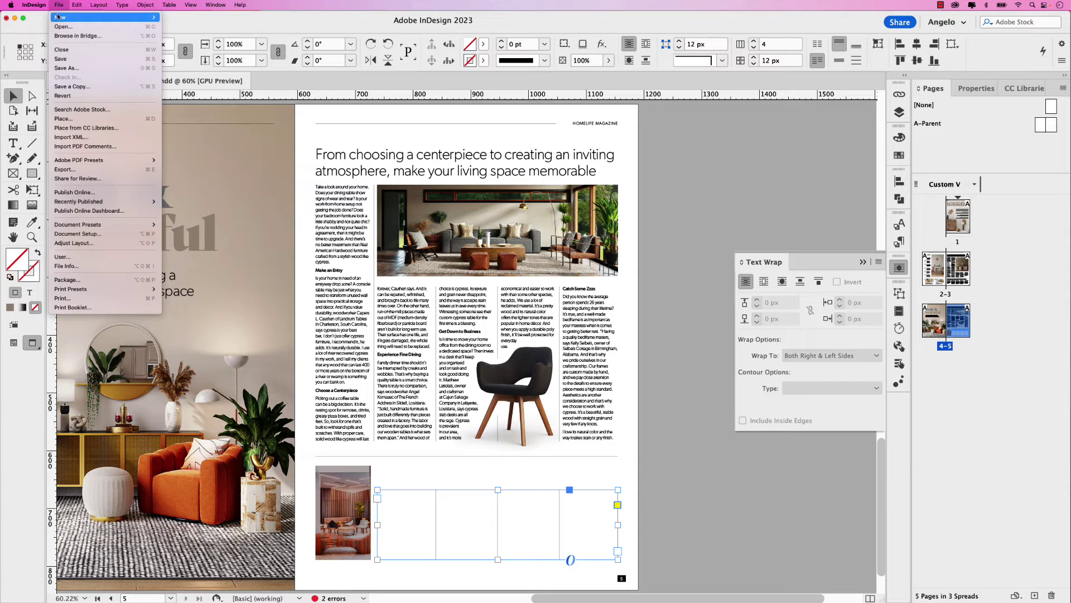
left_click(72, 119)
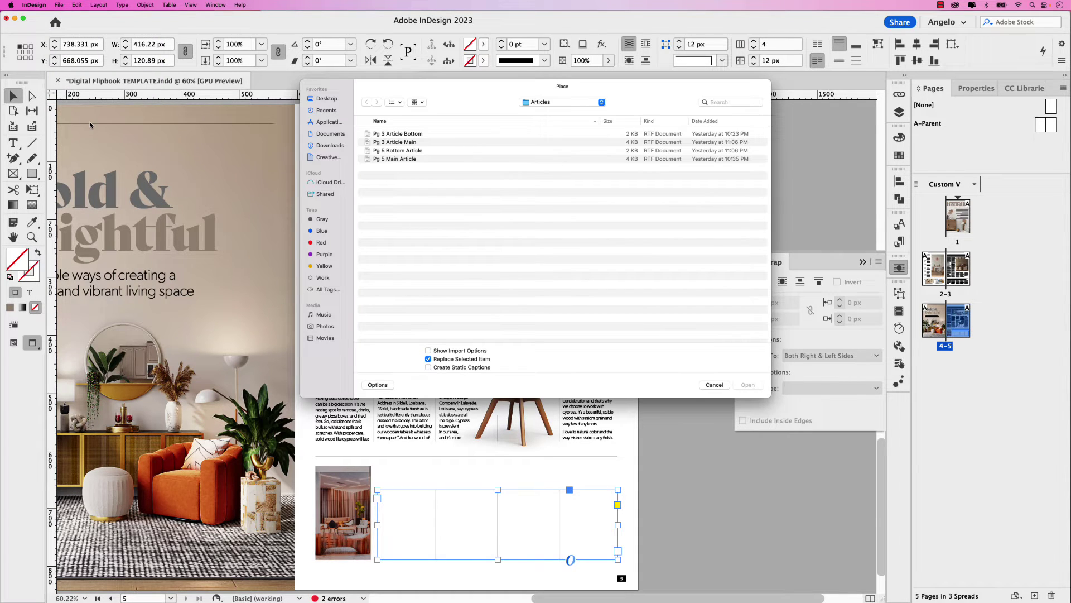
left_click(382, 151)
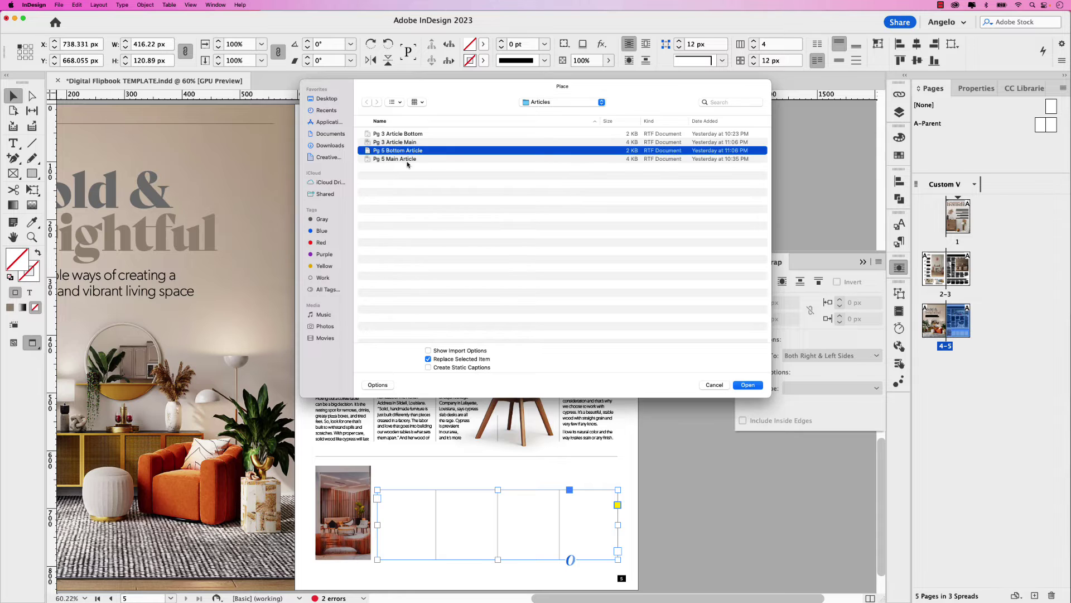
left_click(748, 385)
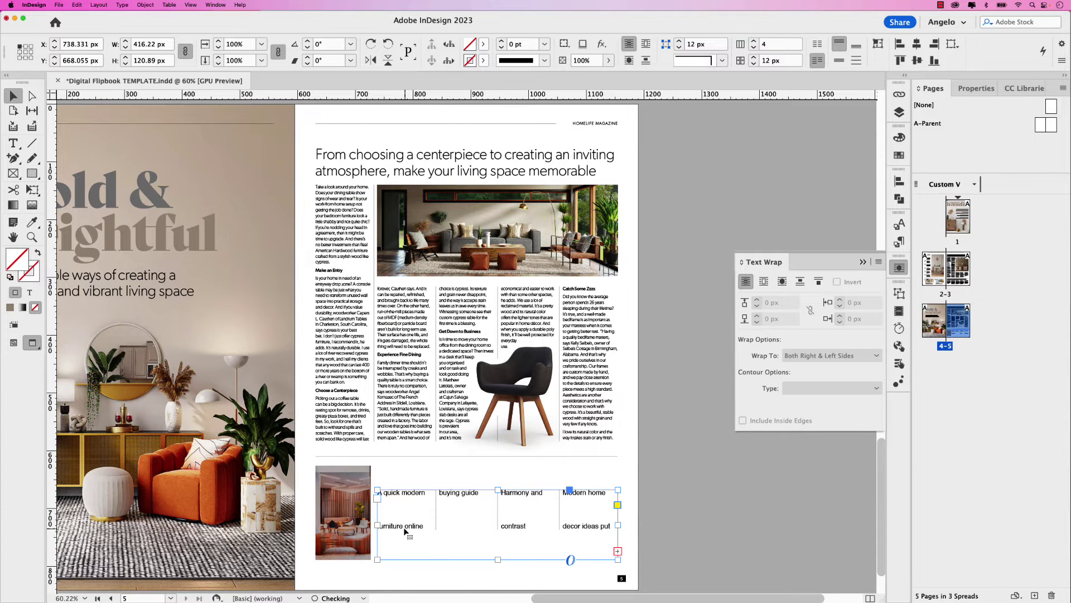
Step: Reset all the text of the bottom article to Basic Paragraph, and apply the Body Text paragraph style
double_click(406, 526)
key("super+a")
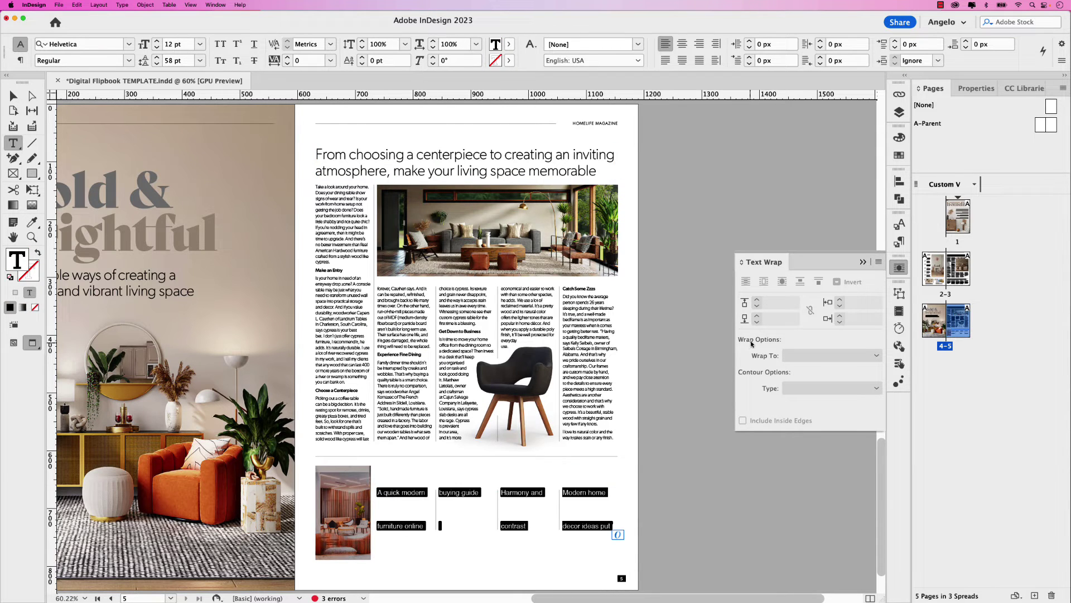
left_click(898, 242)
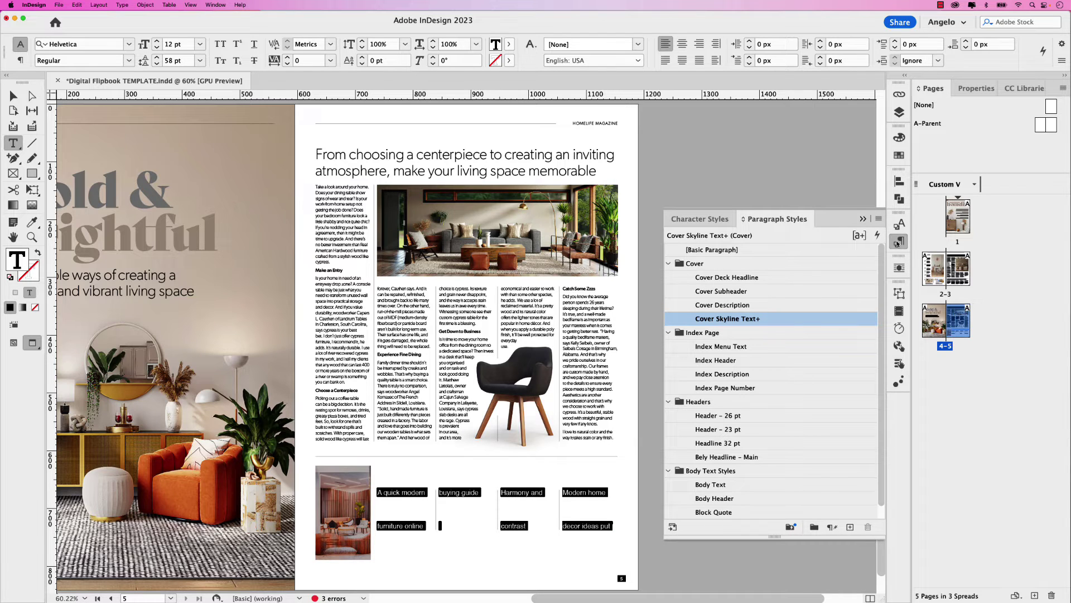
left_click(715, 250)
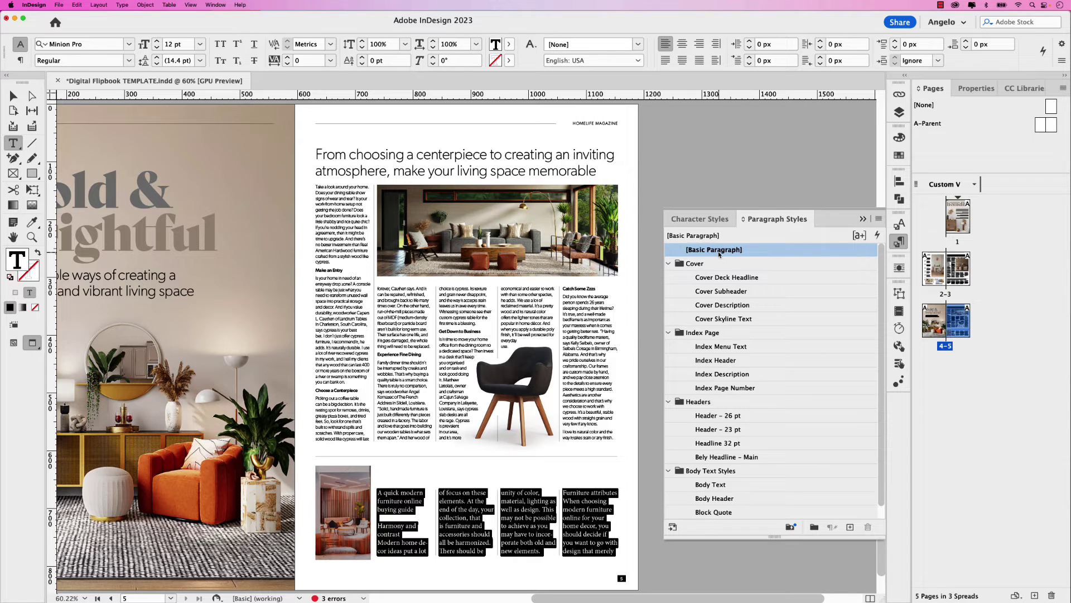
left_click(701, 485)
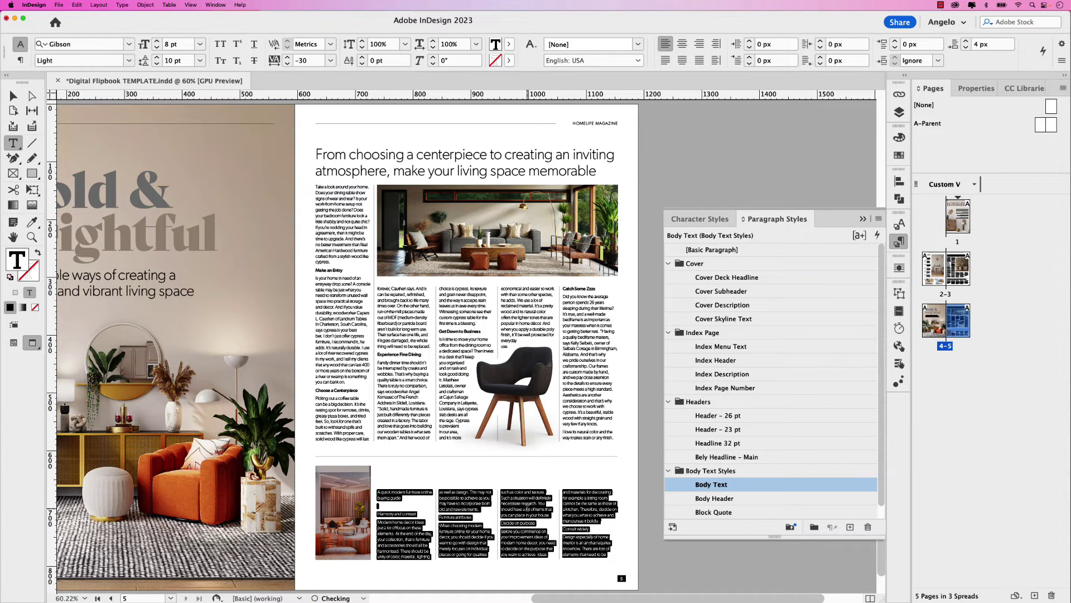
Step: Cut the headline "A quick modern furniture online buying guide" from the start of the bottom article and clear the selection
left_click(400, 505)
left_click_drag(407, 498, 375, 493)
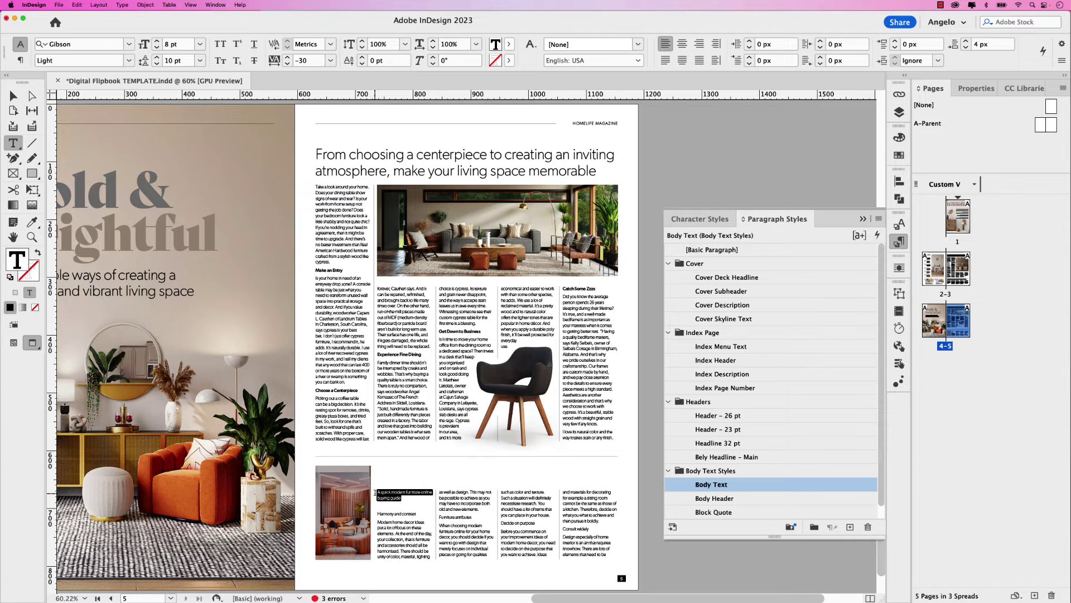
key("super+x")
key("super+shift+a")
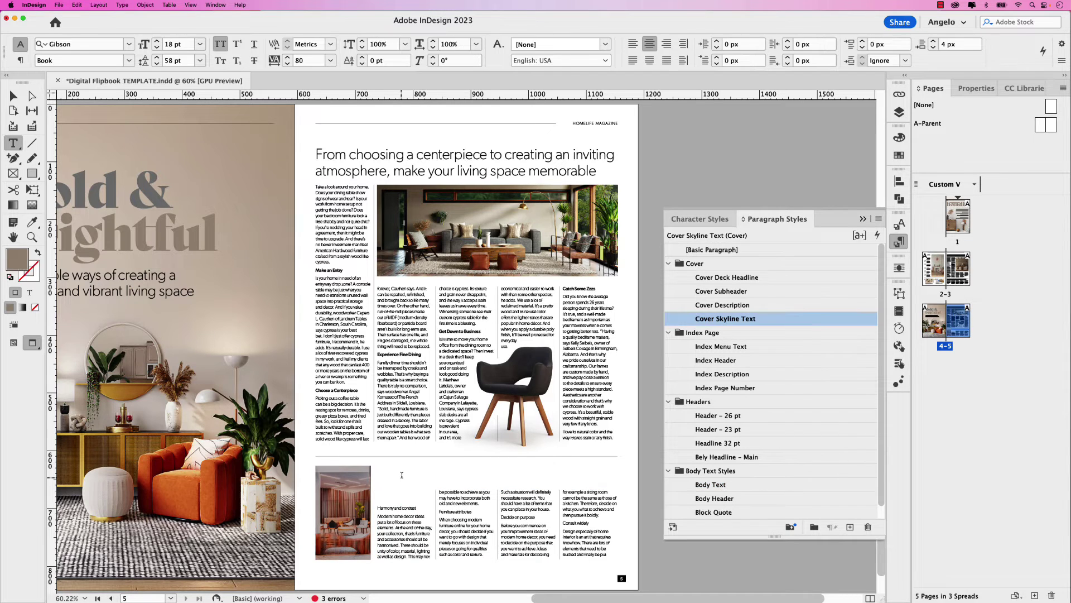
Step: Paste the cut headline into the empty frame above the bottom article and apply the Header – 23 pt paragraph style
left_click(402, 475)
key("super+v")
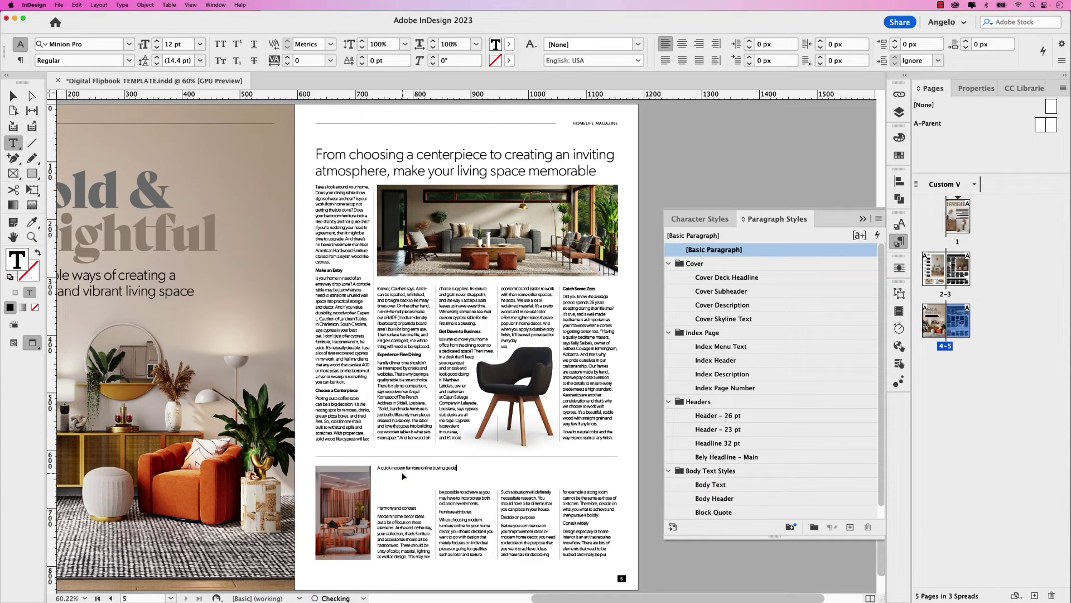
triple_click(404, 472)
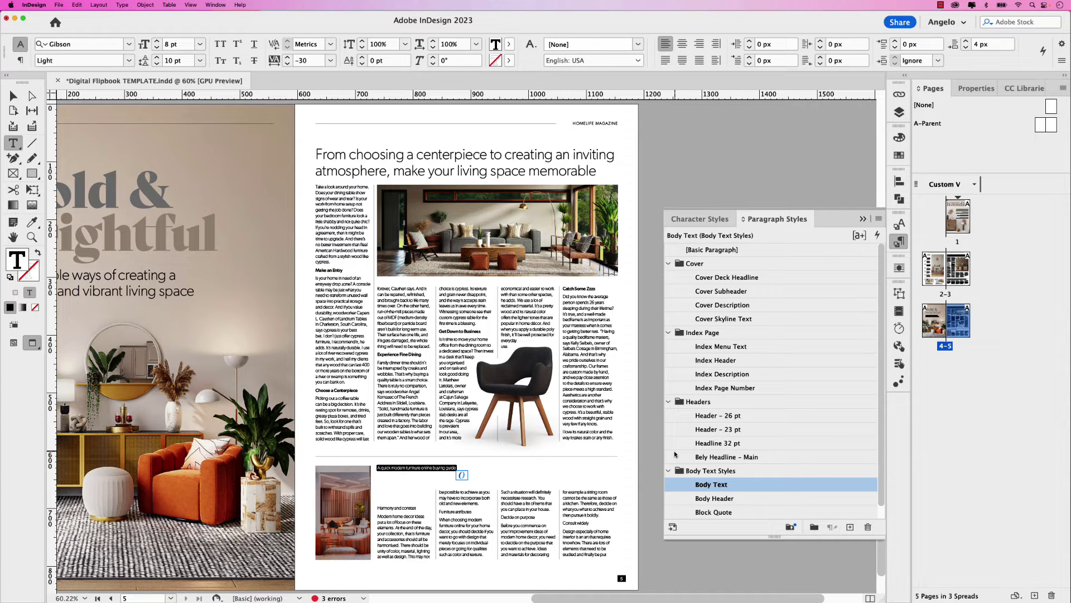
left_click(703, 431)
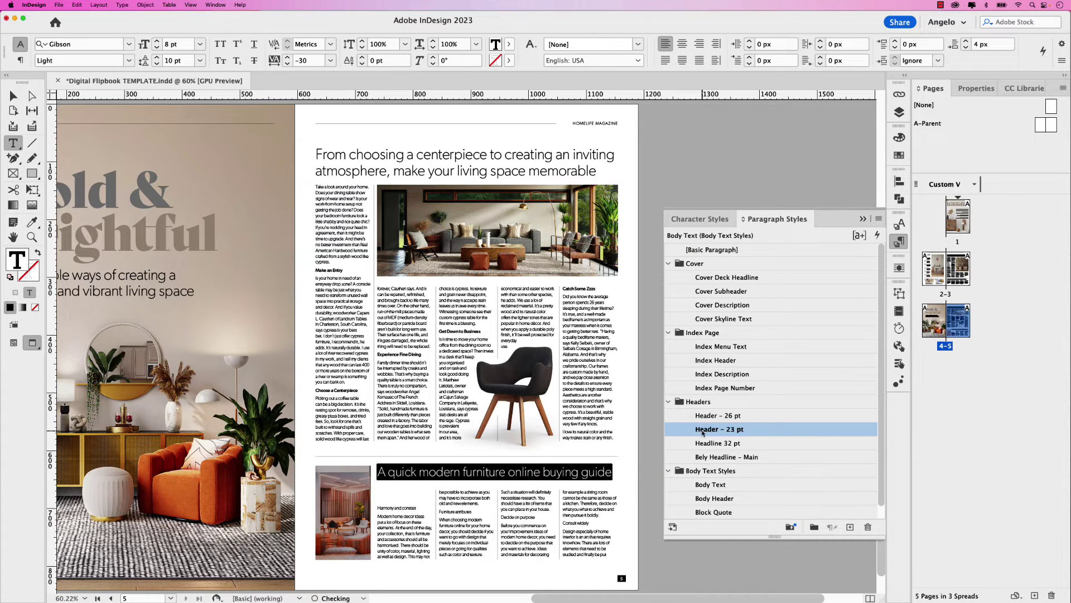
Step: Remove the empty space at the start of the bottom article and apply the Body Header style to its four subheadings
left_click(378, 508)
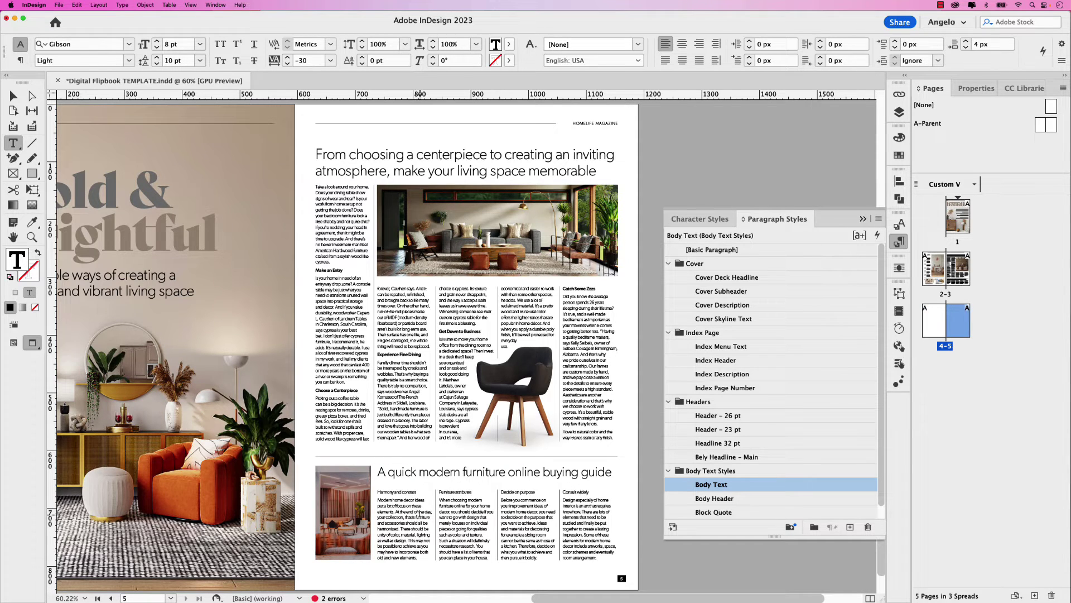
left_click(384, 494)
left_click(725, 498)
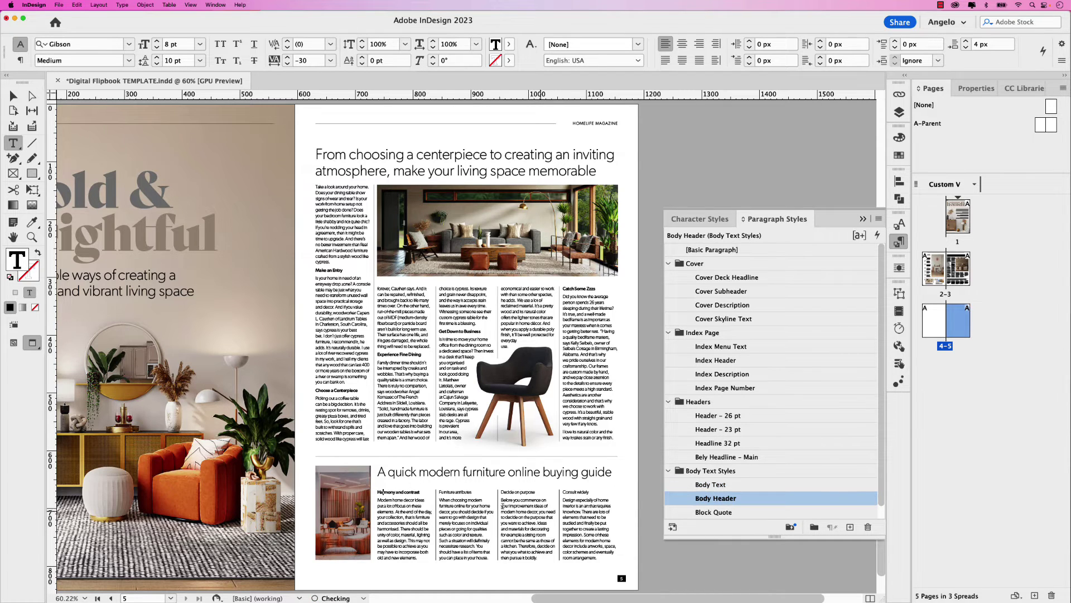
left_click(455, 495)
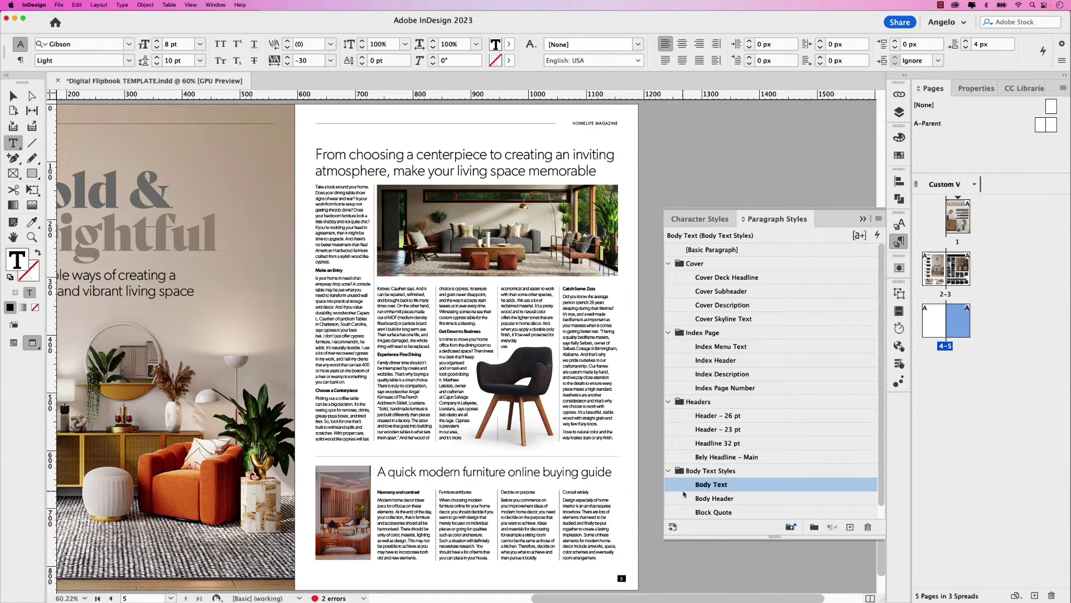
left_click(701, 499)
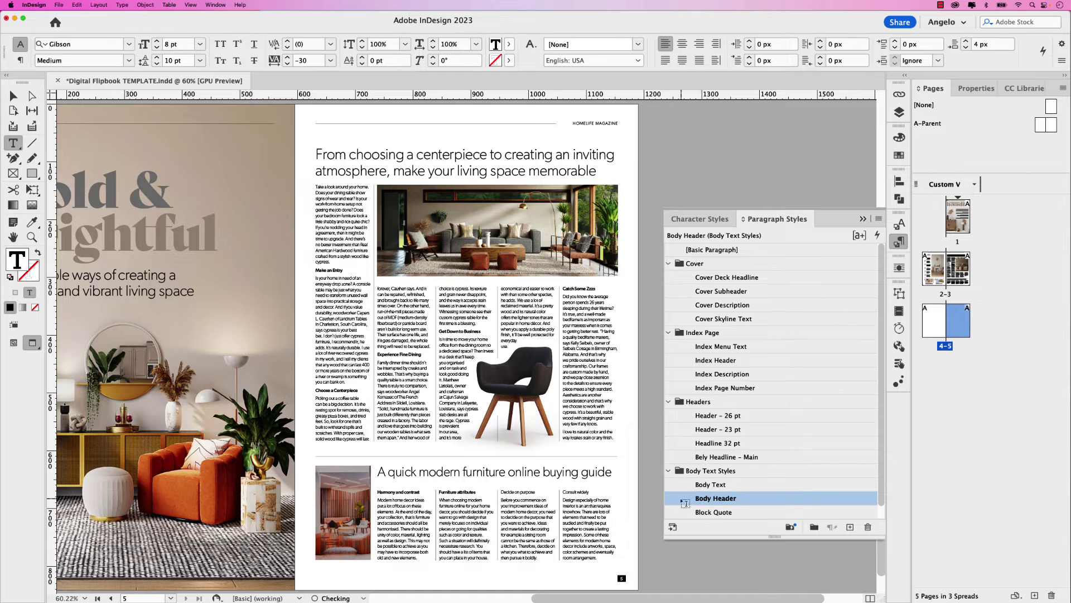
left_click(527, 492)
left_click(710, 499)
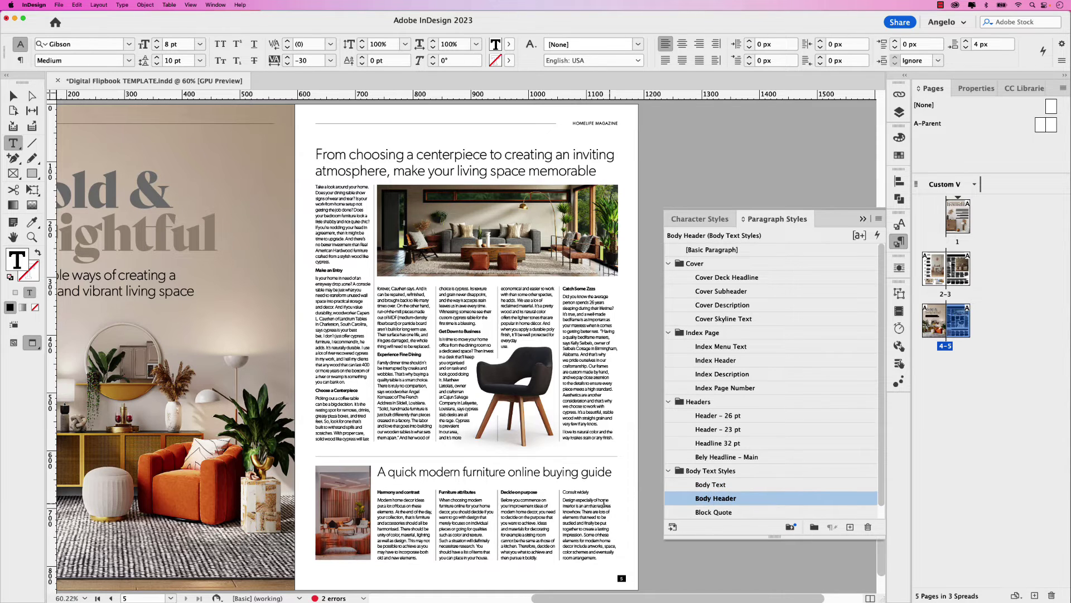
left_click(575, 492)
left_click(716, 499)
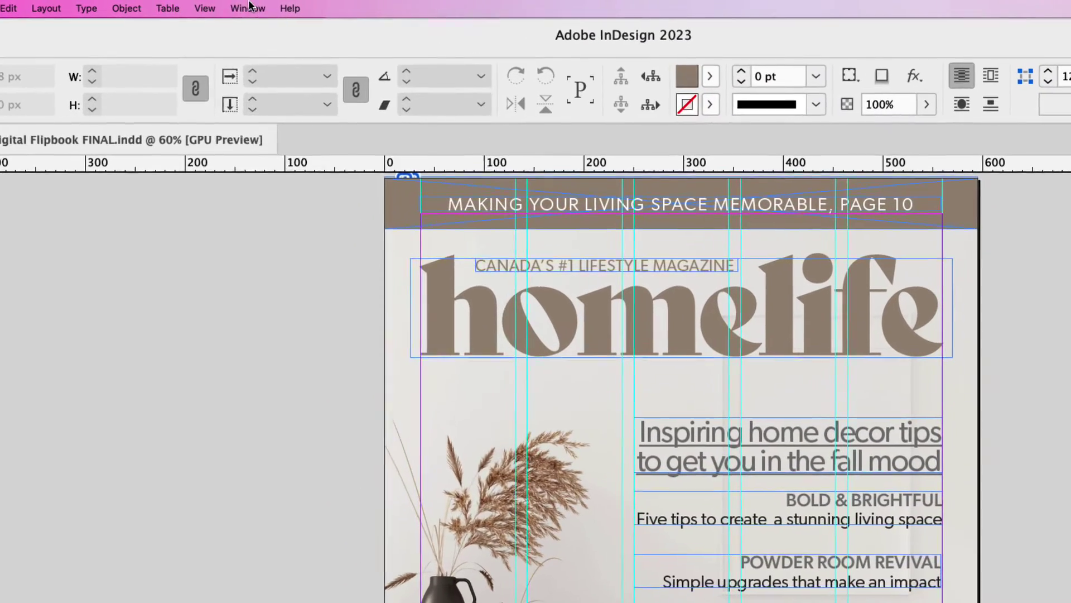
Step: Open Adobe Exchange to find InDesign extensions and search the plugins for Issuu
left_click(215, 5)
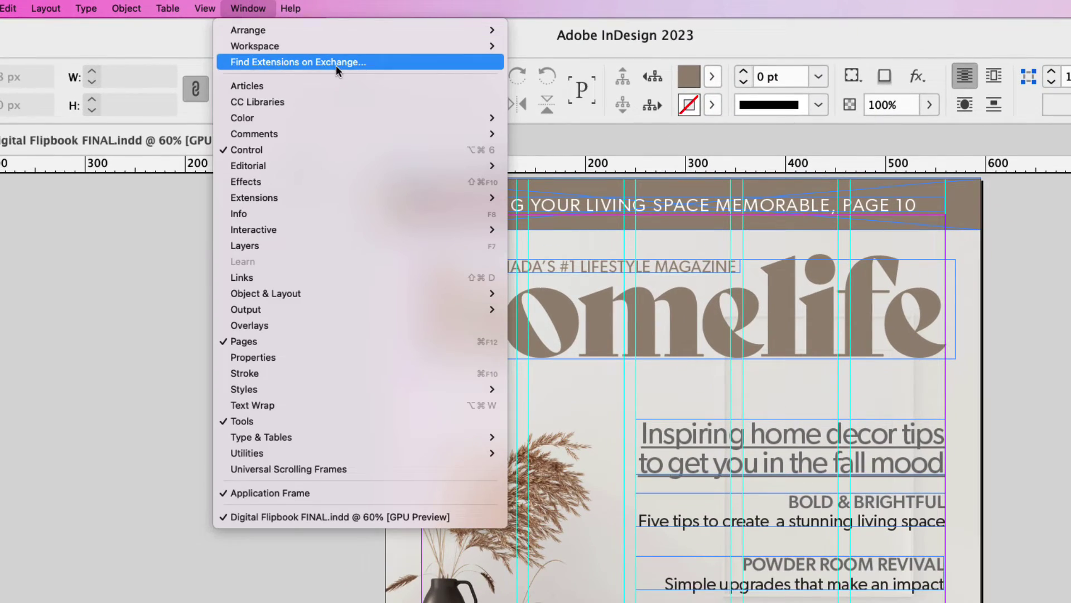
left_click(267, 36)
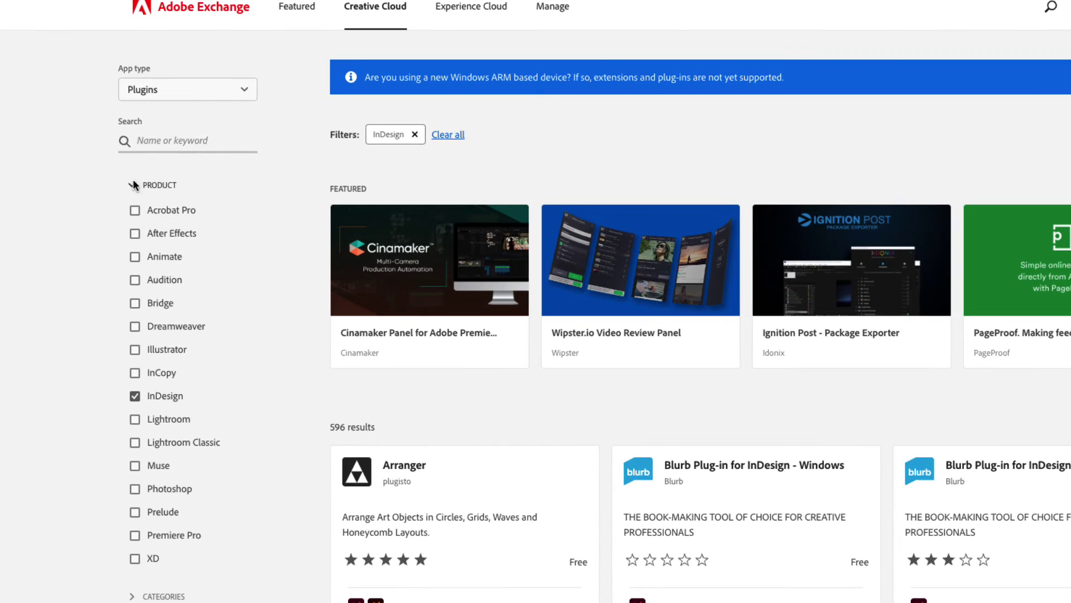
left_click(256, 134)
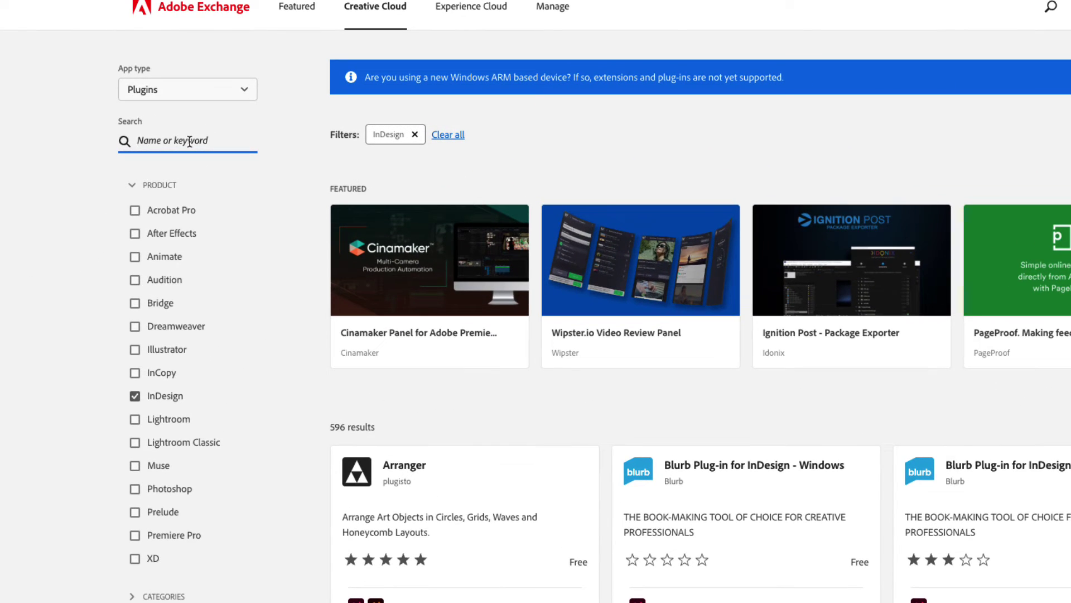
type("Issuu")
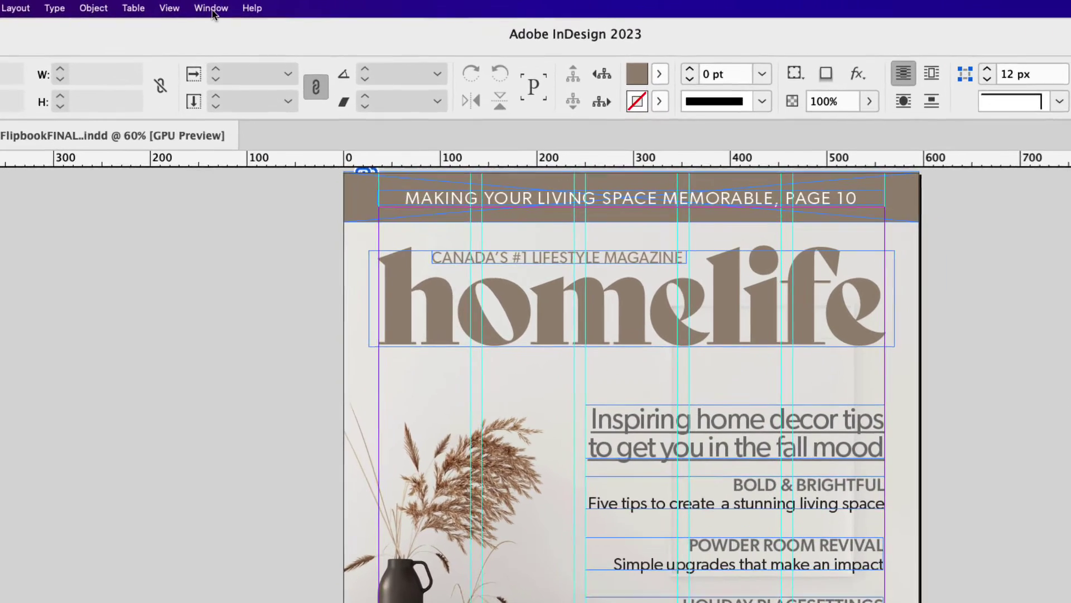
Step: Open the Issuu publishing extension for the finished flipbook document in InDesign
left_click(216, 5)
mouse_move(256, 199)
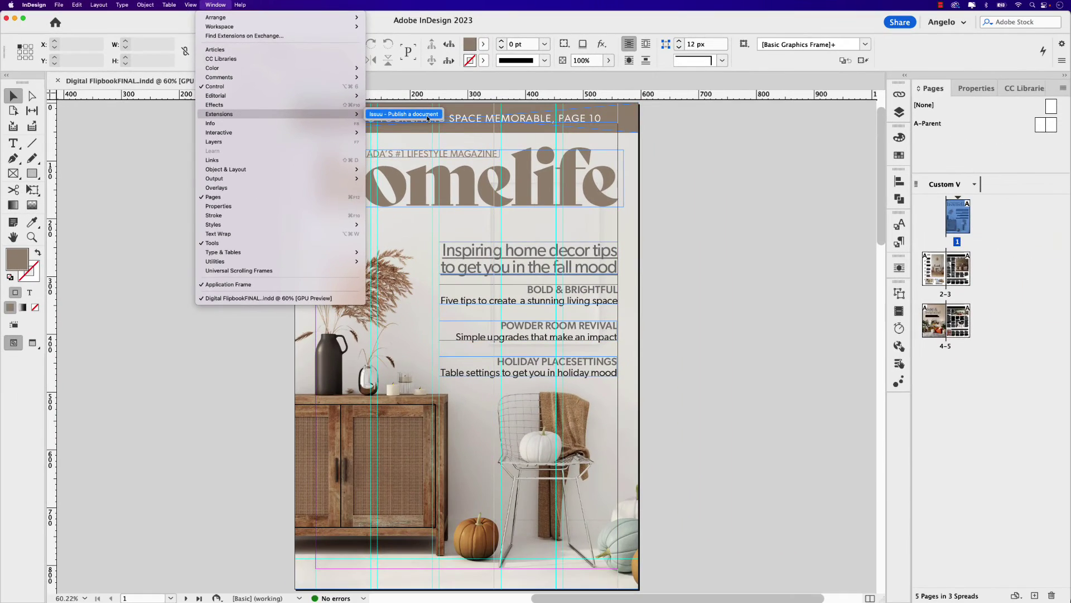
left_click(427, 118)
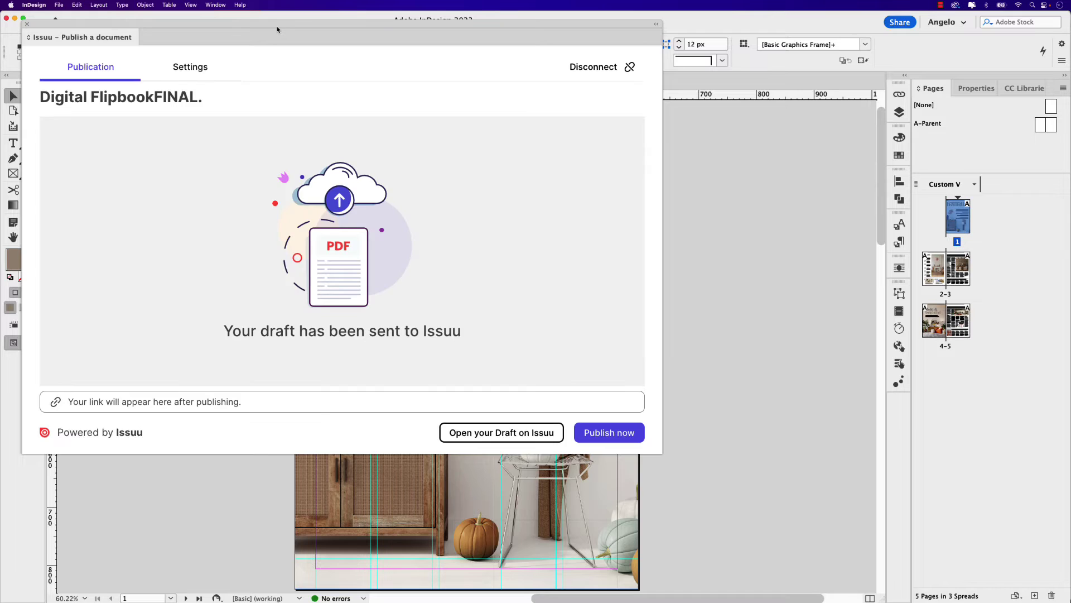
Step: Set the publication type to Editorial in the Issuu publishing settings
left_click(196, 68)
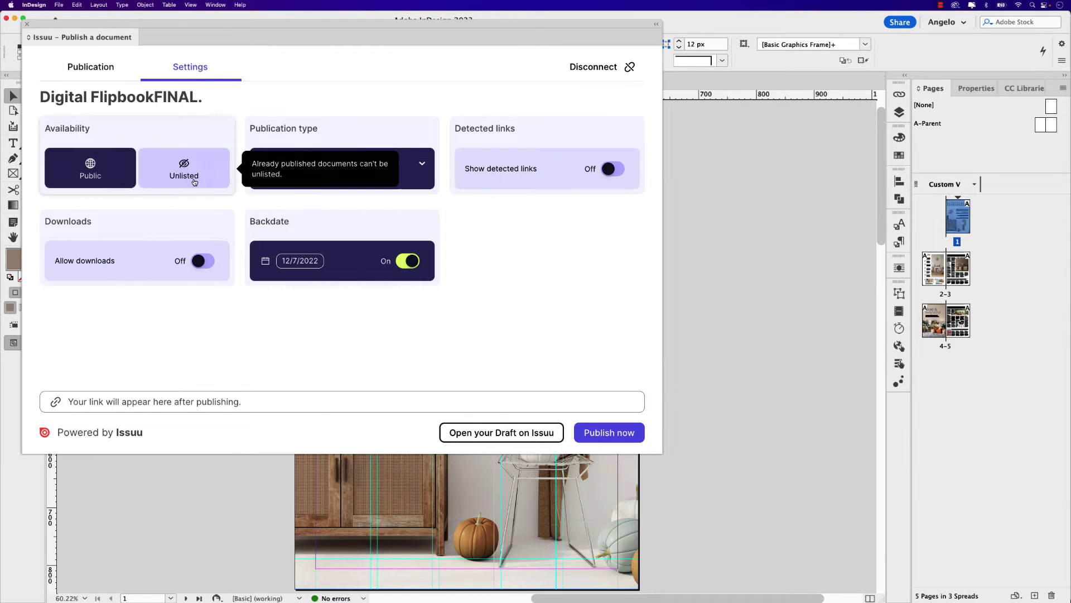
left_click(422, 168)
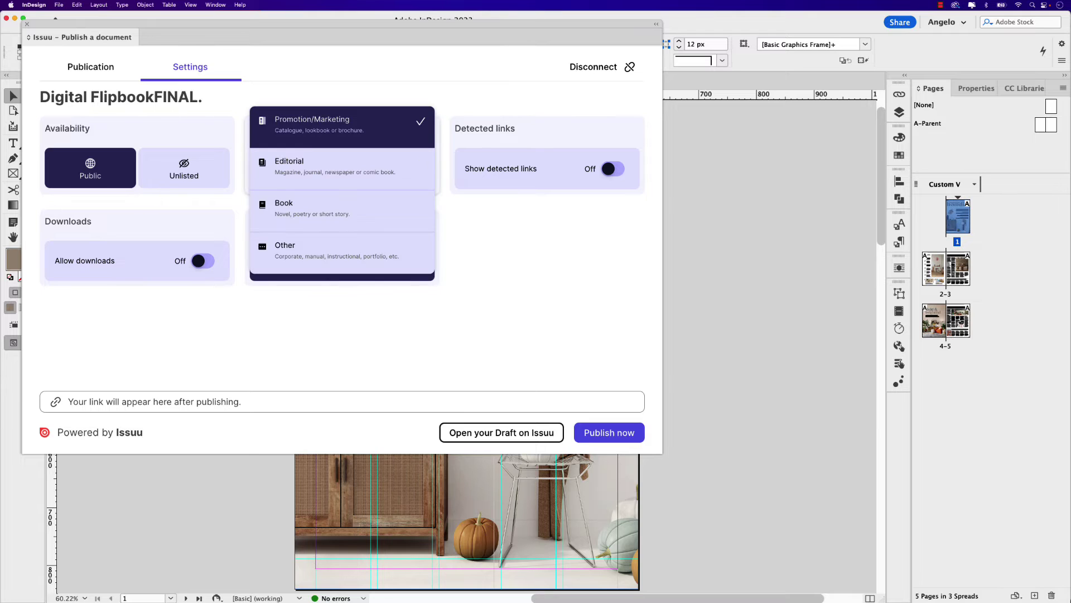
left_click(318, 171)
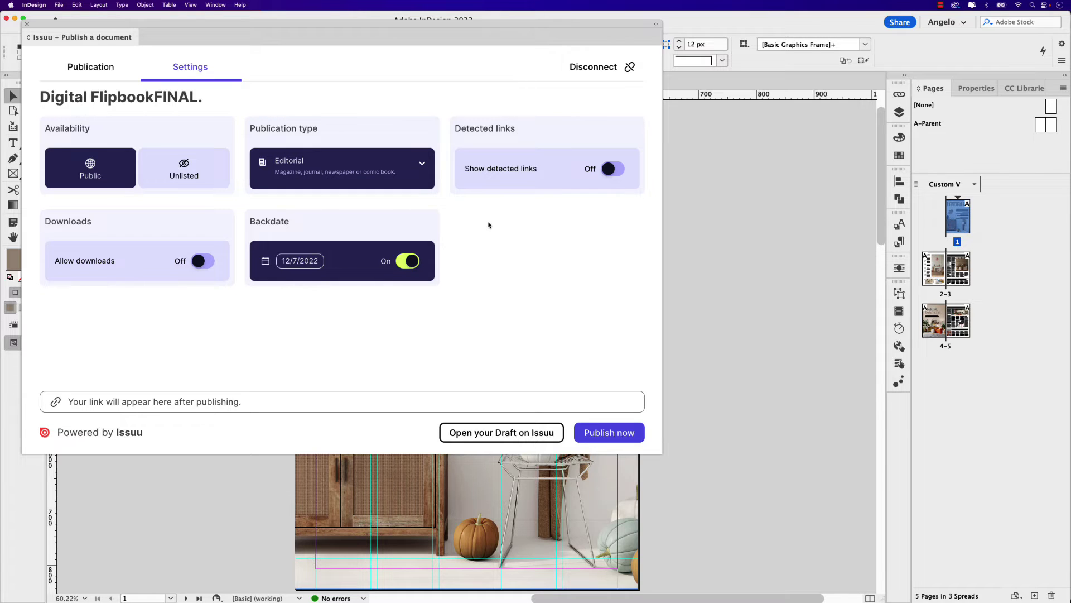
Step: Switch off the backdate option and select December 7, 2022 as its date
left_click(411, 262)
left_click(316, 263)
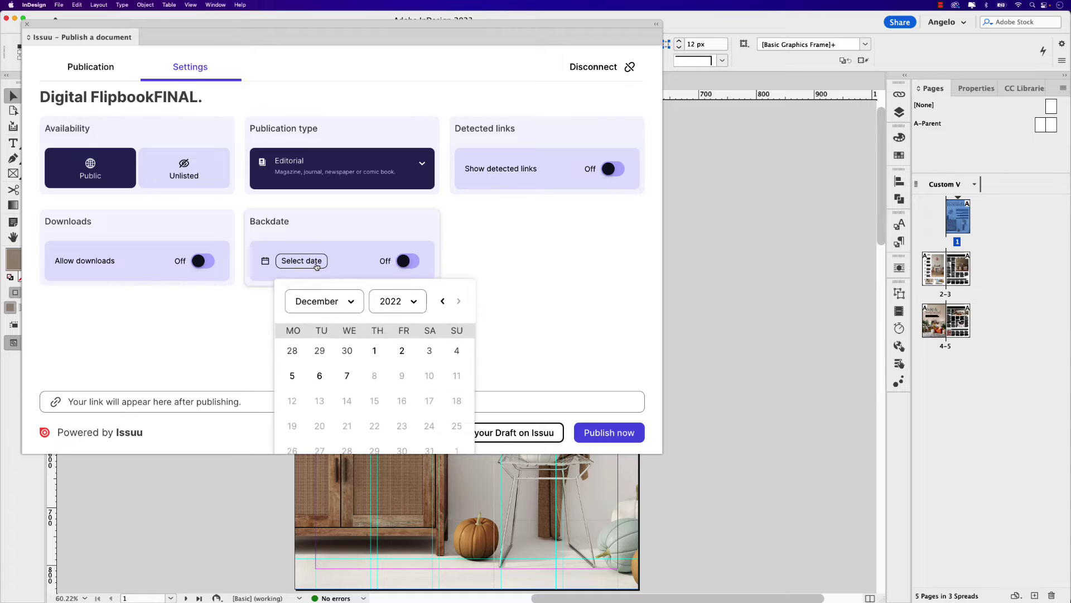
left_click(347, 376)
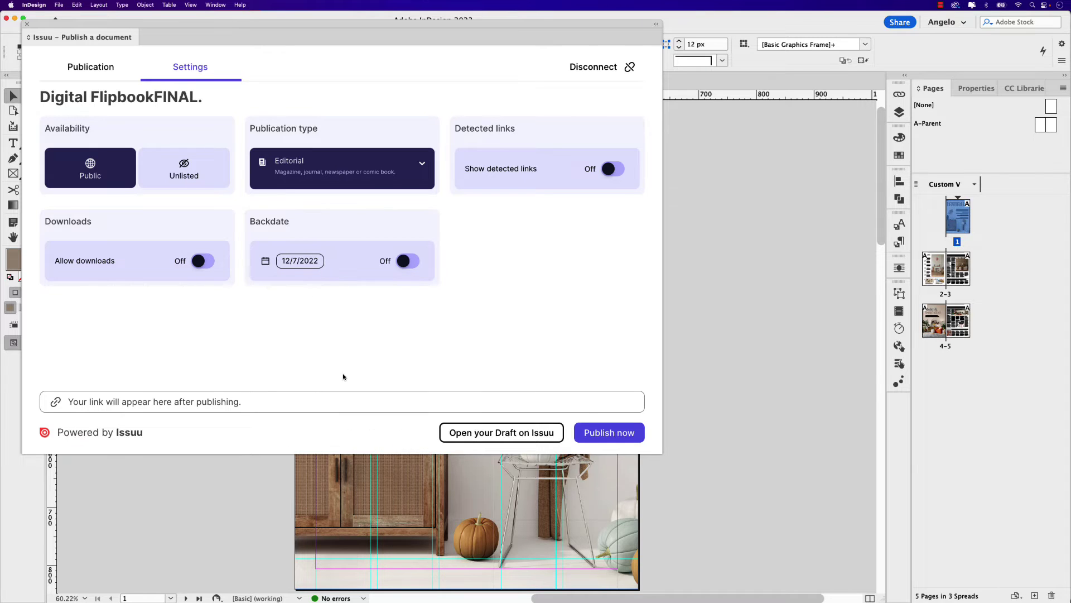
Step: Publish the flipbook draft to Issuu, agreeing to the content rights statement
left_click(91, 66)
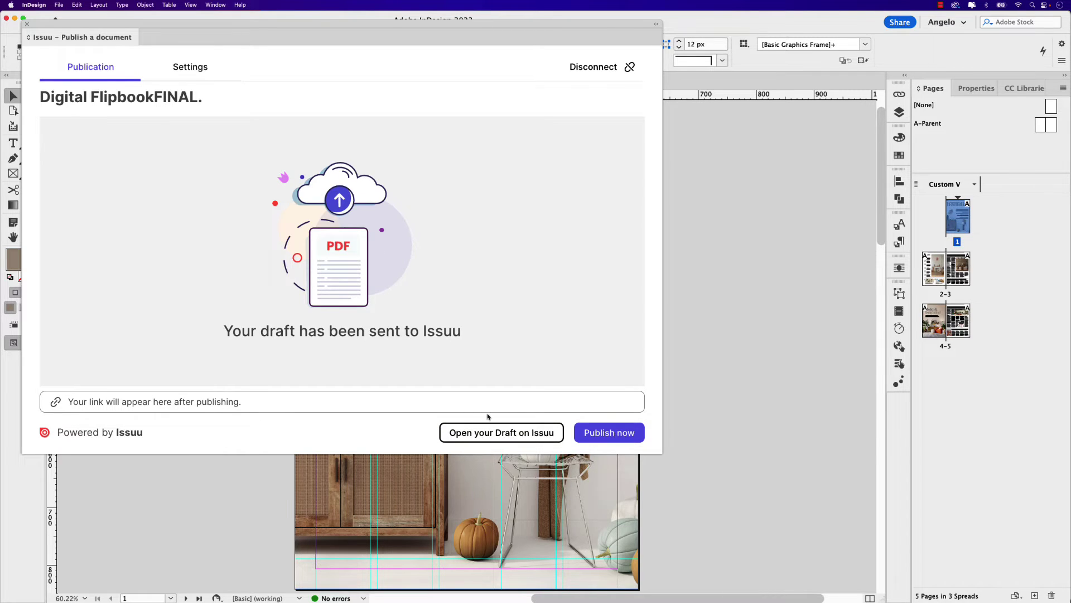
left_click(582, 434)
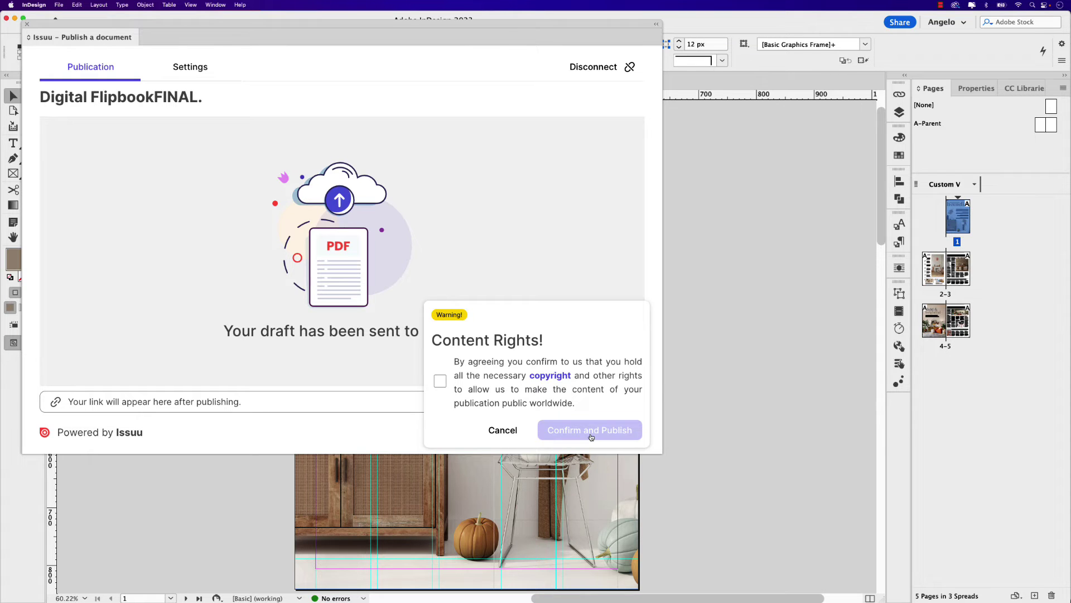
left_click(440, 382)
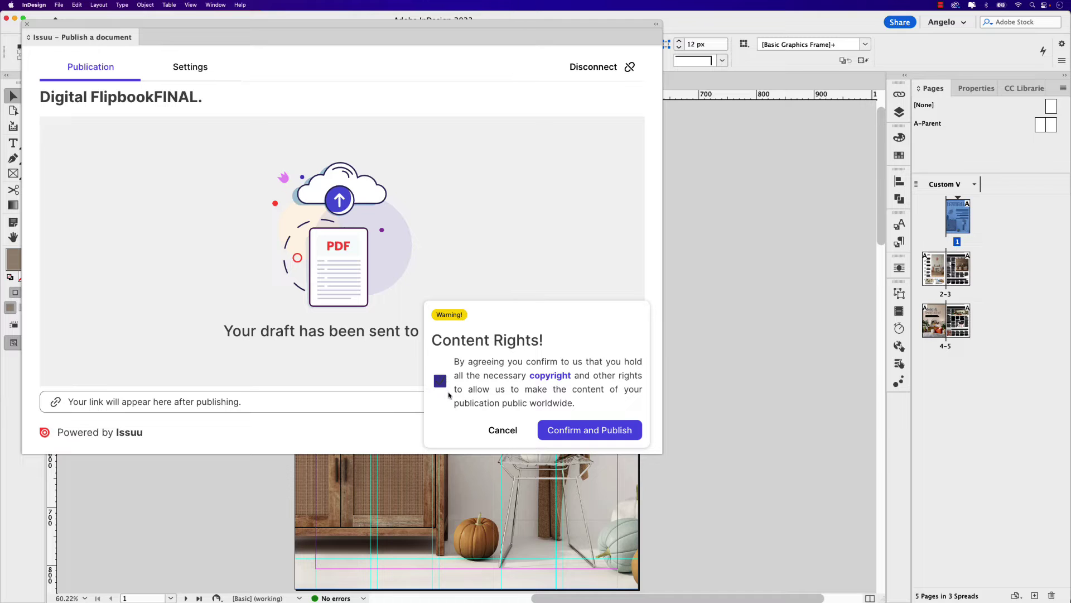
left_click(565, 430)
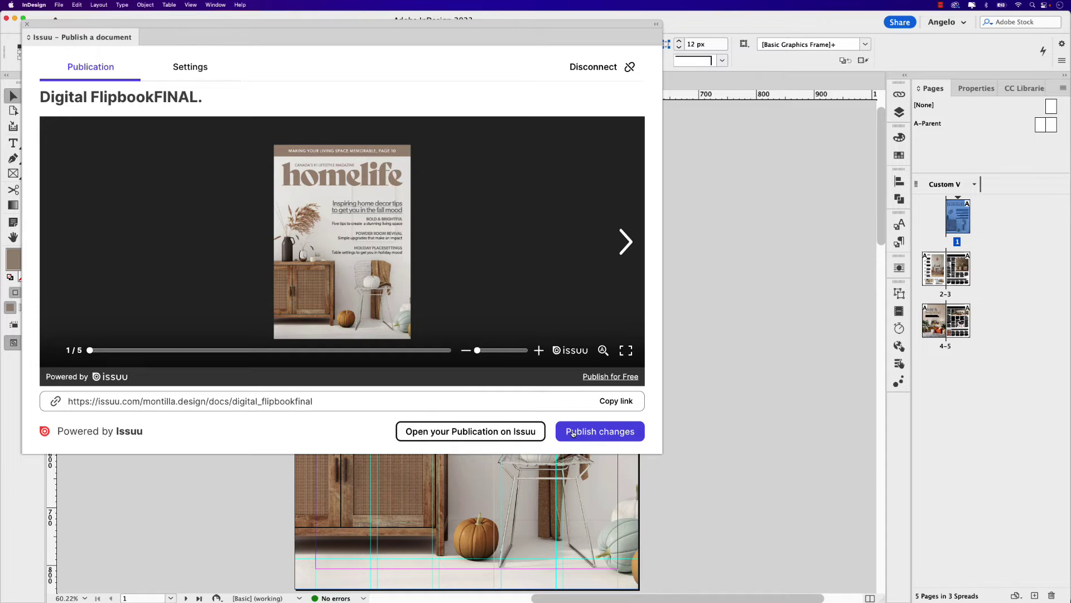
Step: Open the publication on the Issuu website and flip forward and back through its cover and spreads
left_click(498, 440)
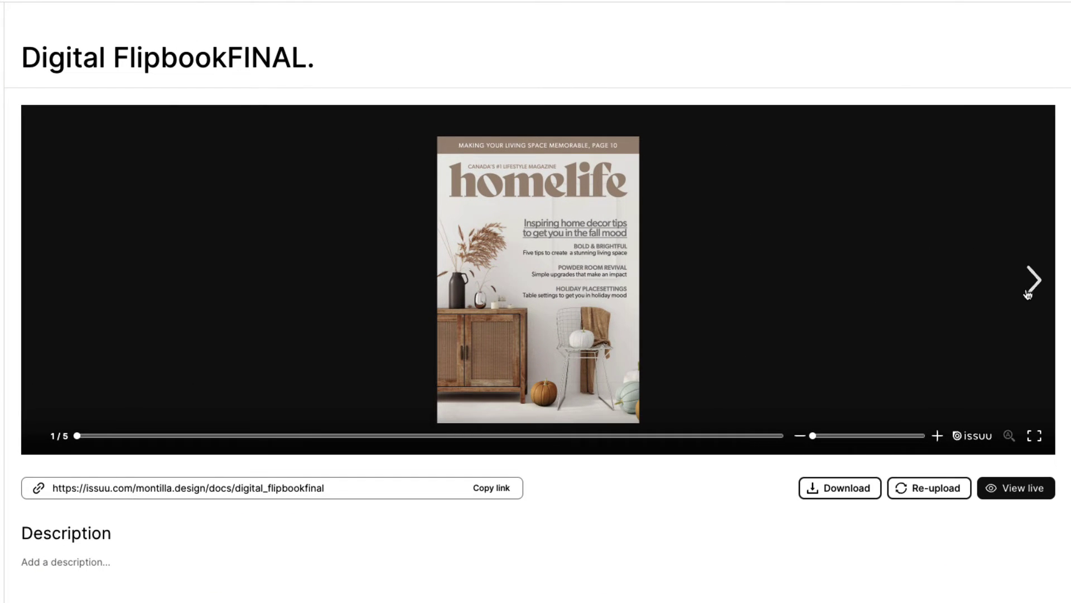
left_click(1028, 295)
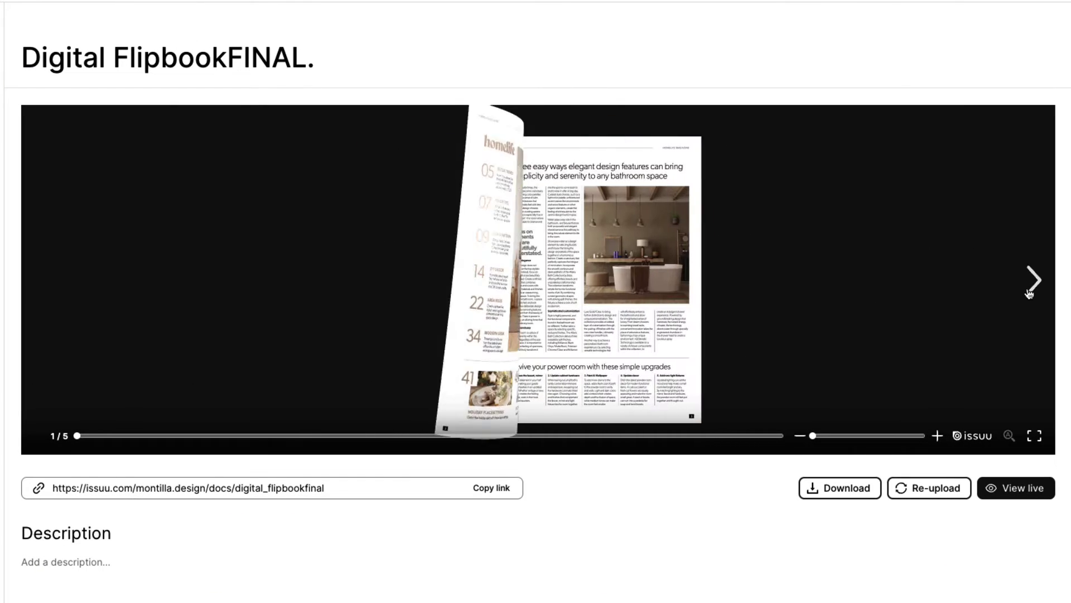
left_click(1030, 293)
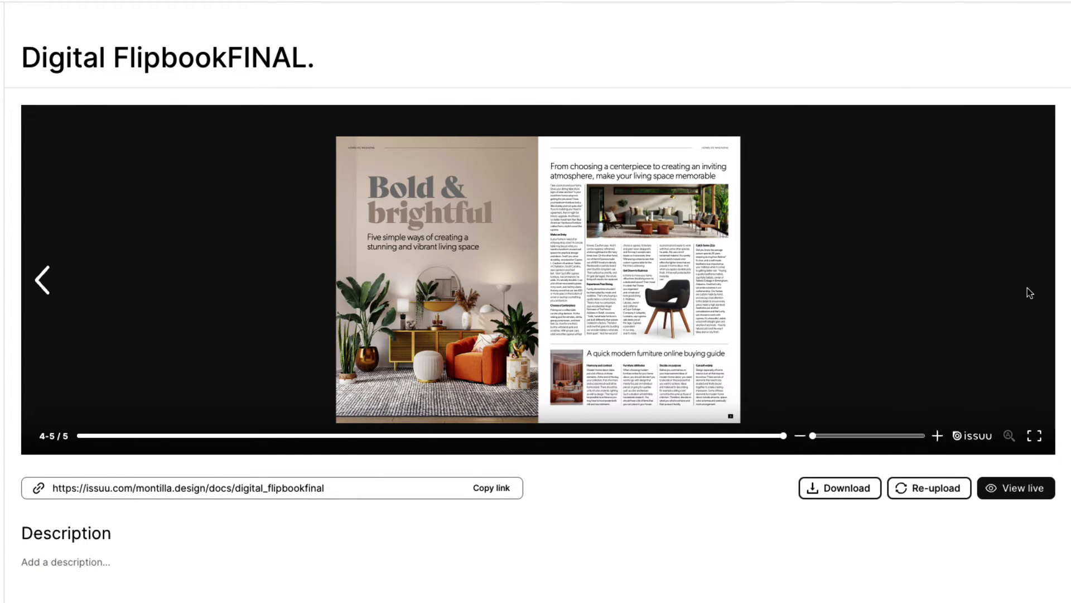
left_click(43, 290)
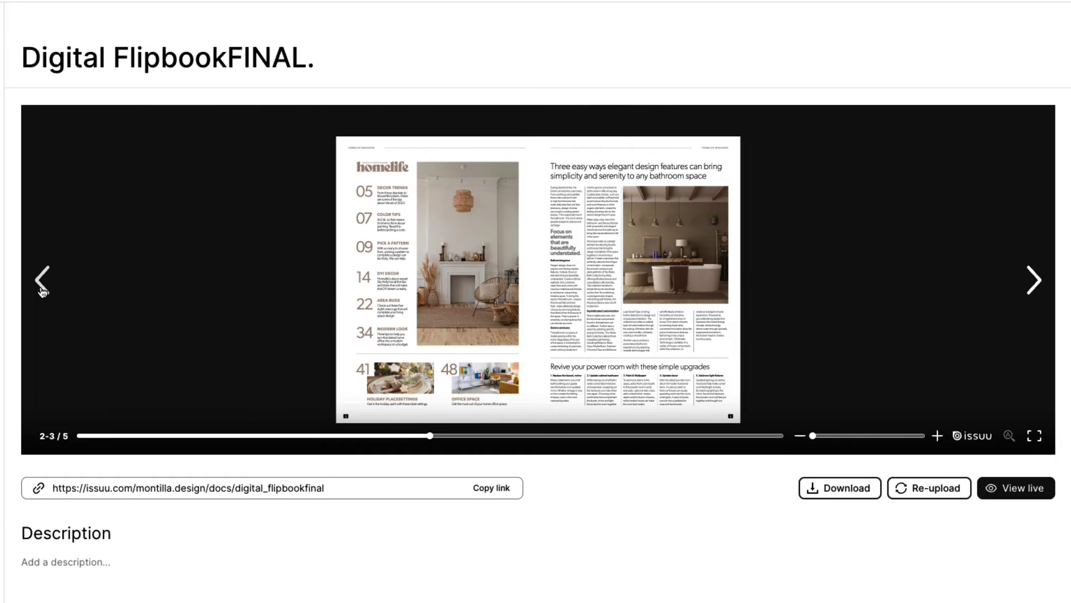
left_click(42, 290)
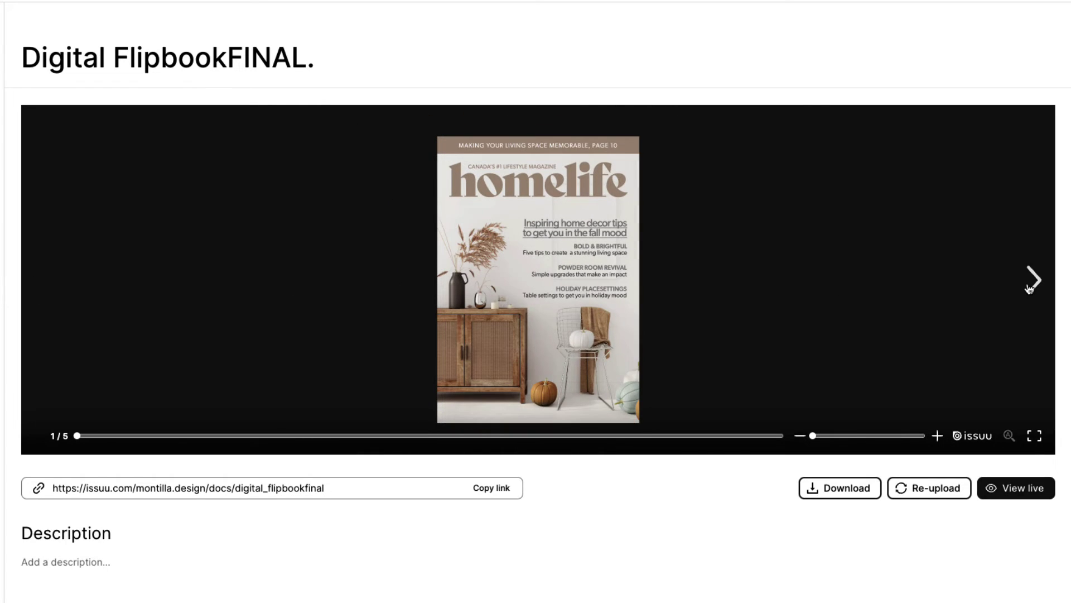
left_click(1030, 288)
left_click(1029, 288)
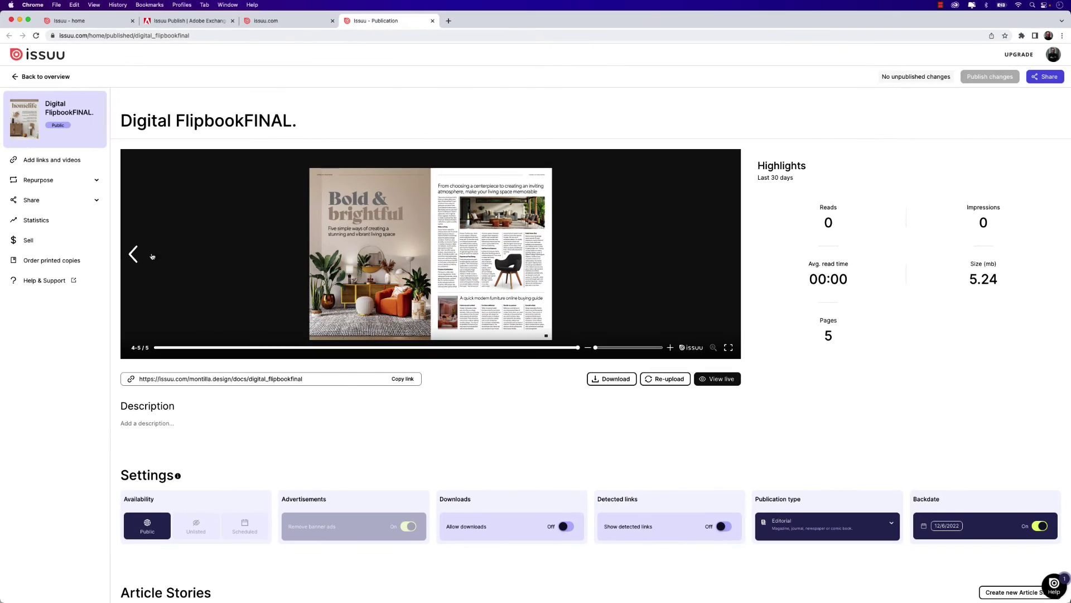
left_click(152, 256)
left_click(151, 256)
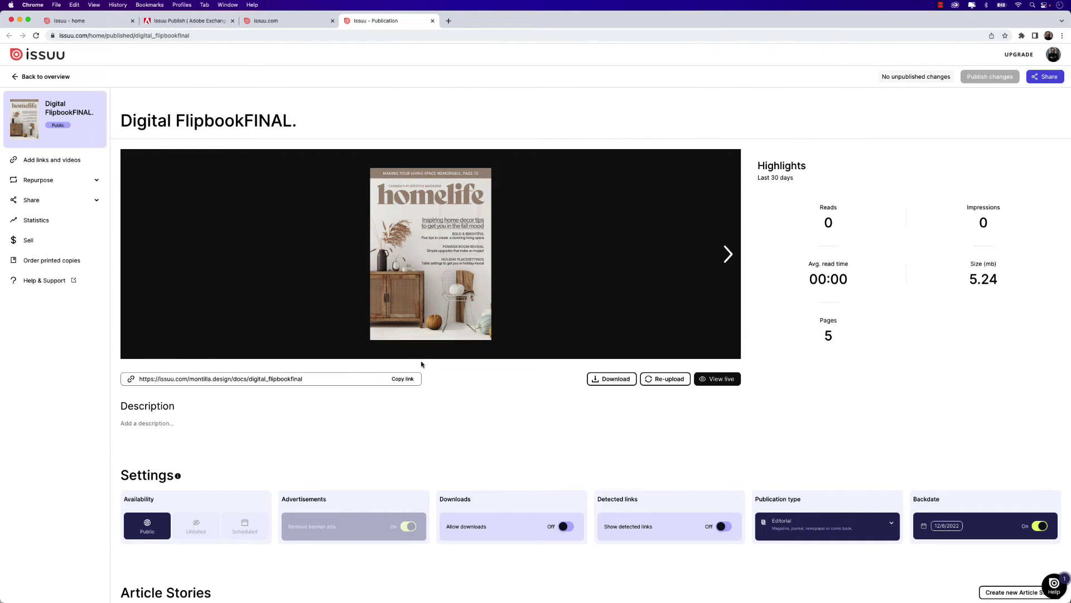
mouse_move(332, 331)
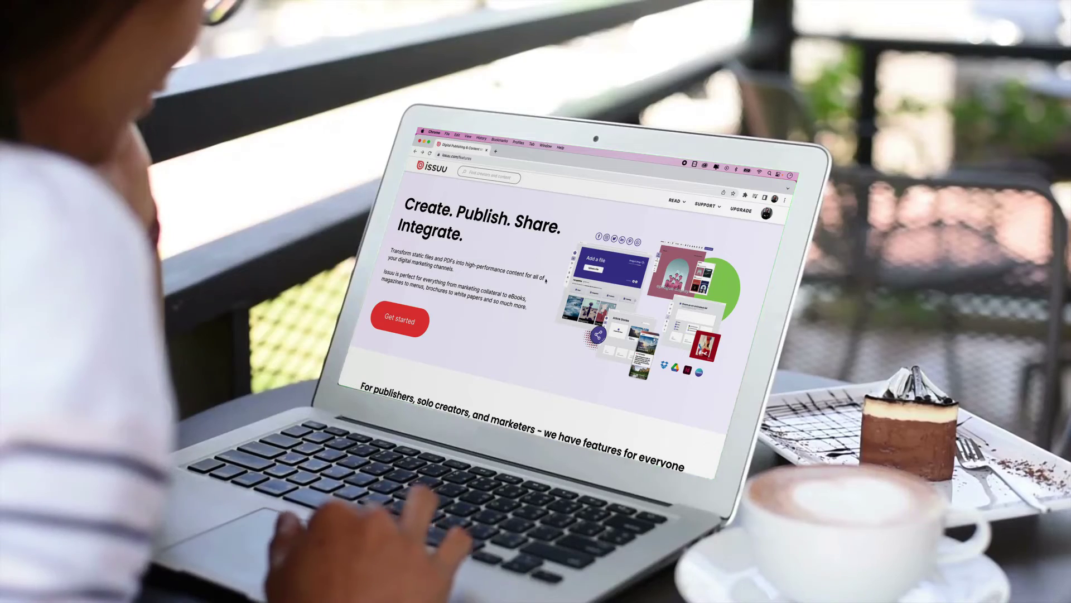
scroll(533, 261, "down", 3)
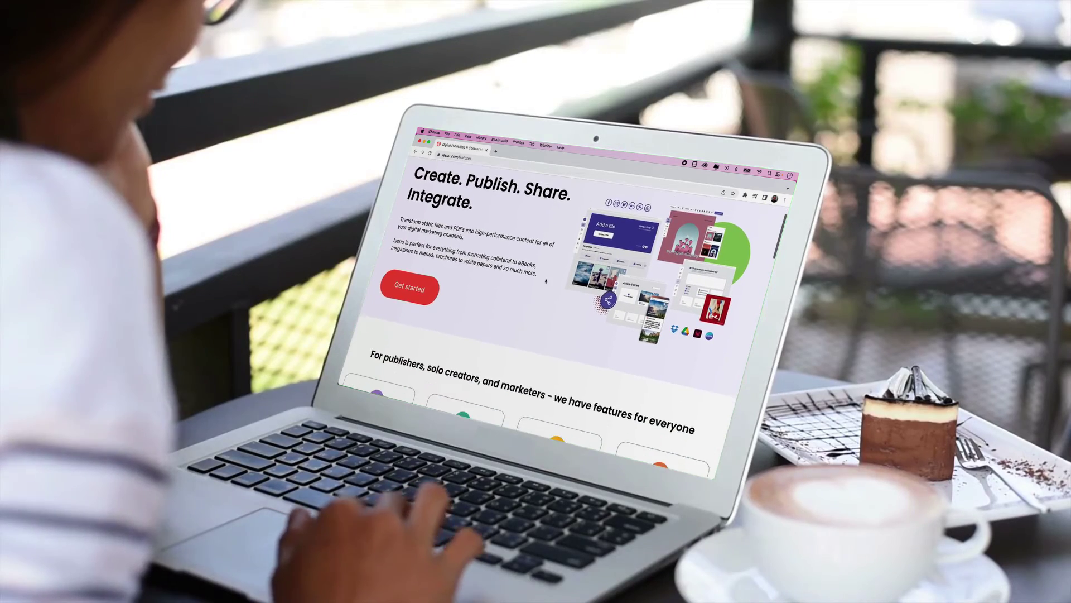
left_click(431, 263)
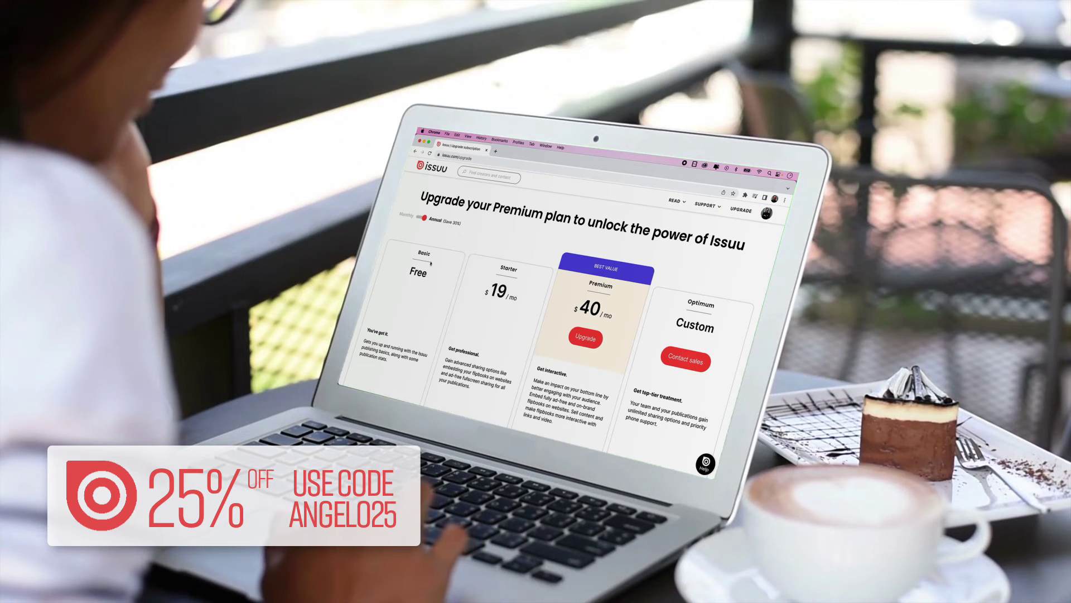
scroll(546, 306, "down", 3)
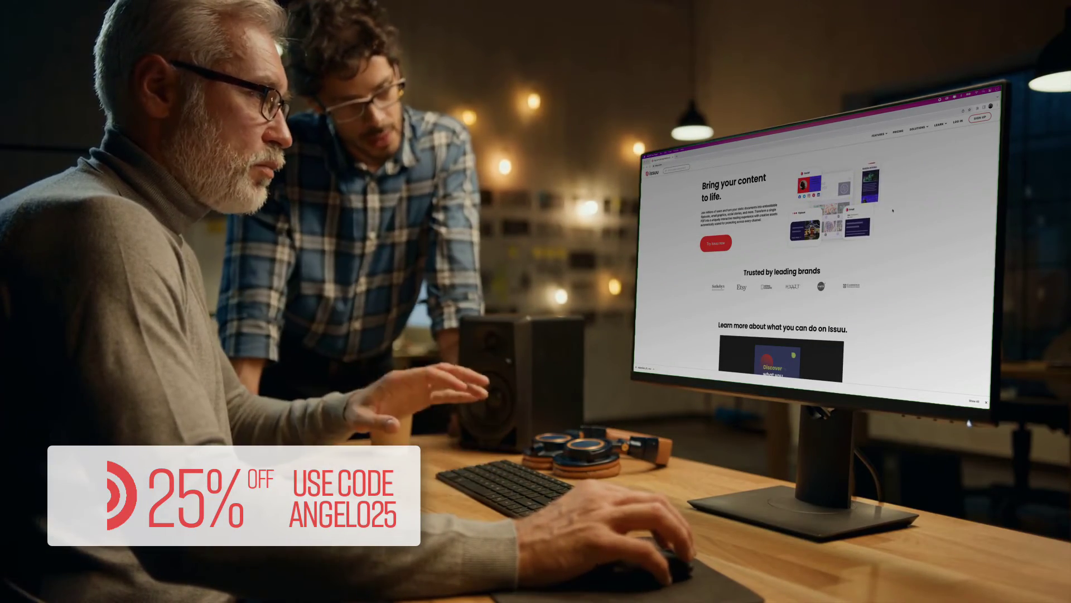
scroll(893, 210, "down", 2)
scroll(893, 211, "down", 2)
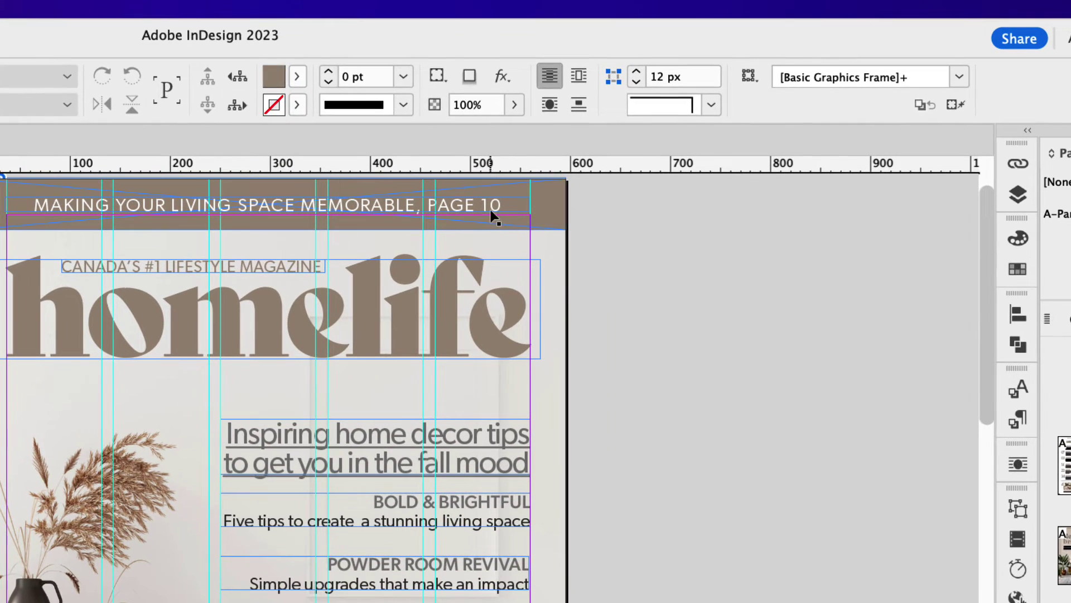
Step: Change the page number in the cover's top banner text to 12 and save the document
double_click(594, 119)
left_click_drag(489, 206, 501, 206)
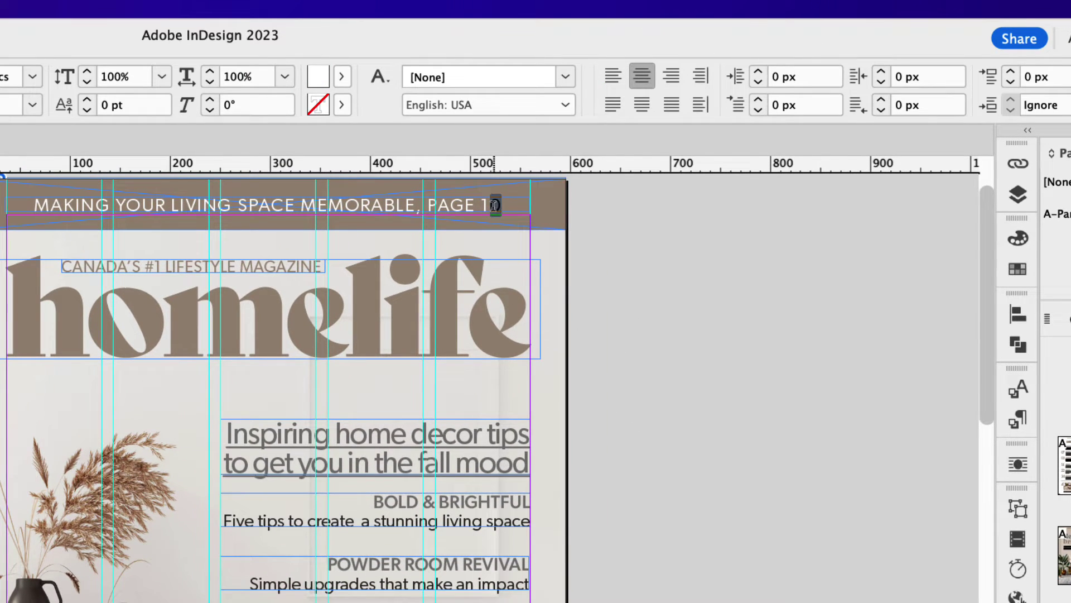
type("2")
key("Escape")
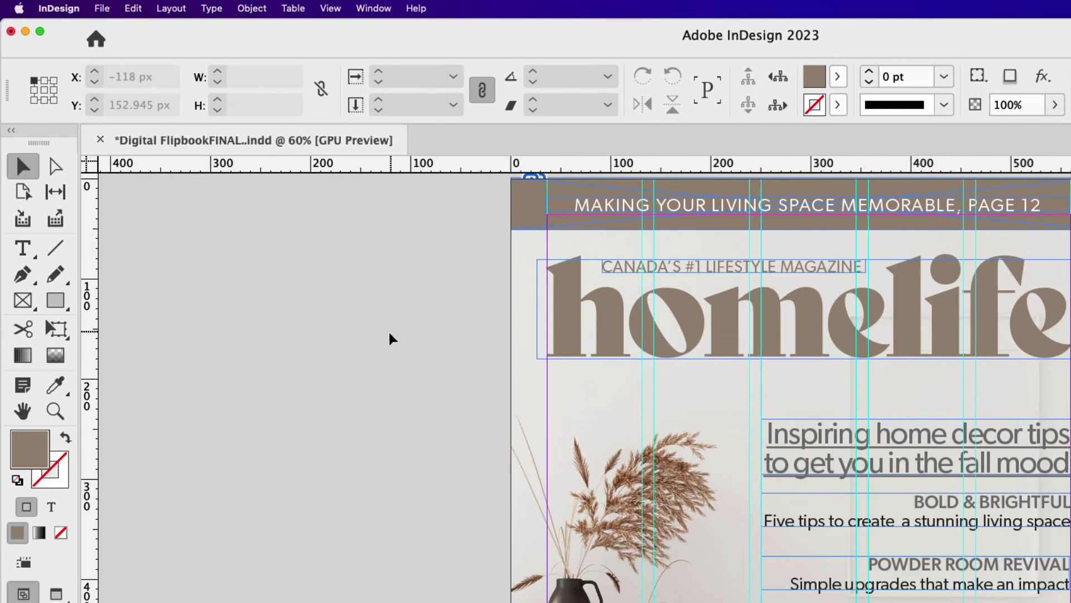
left_click(102, 8)
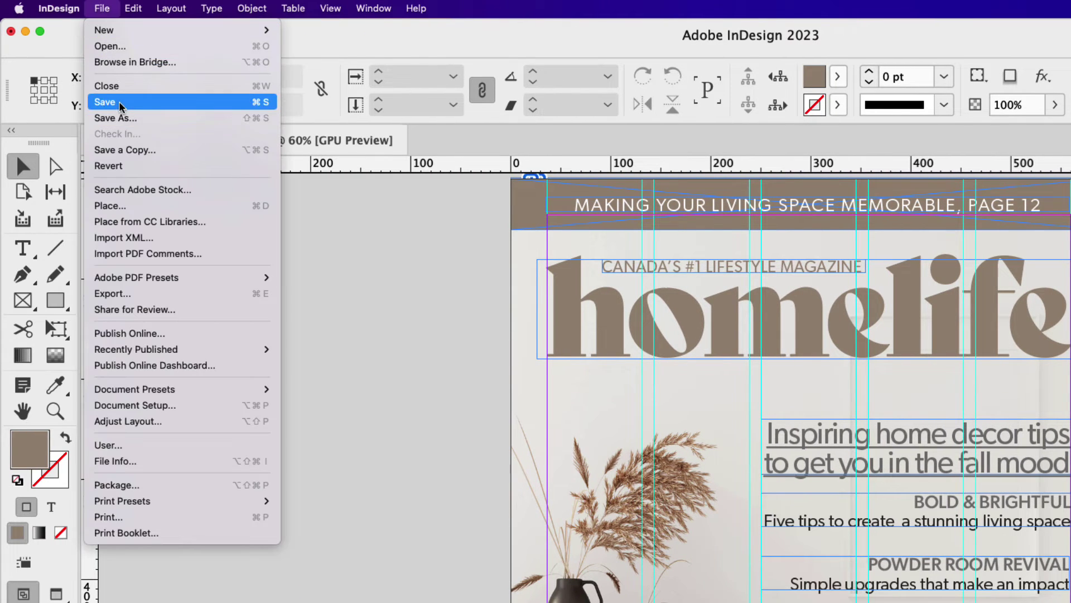
left_click(120, 103)
Step: Publish the changed document through the Issuu extension, agreeing to the content rights statement
left_click(372, 8)
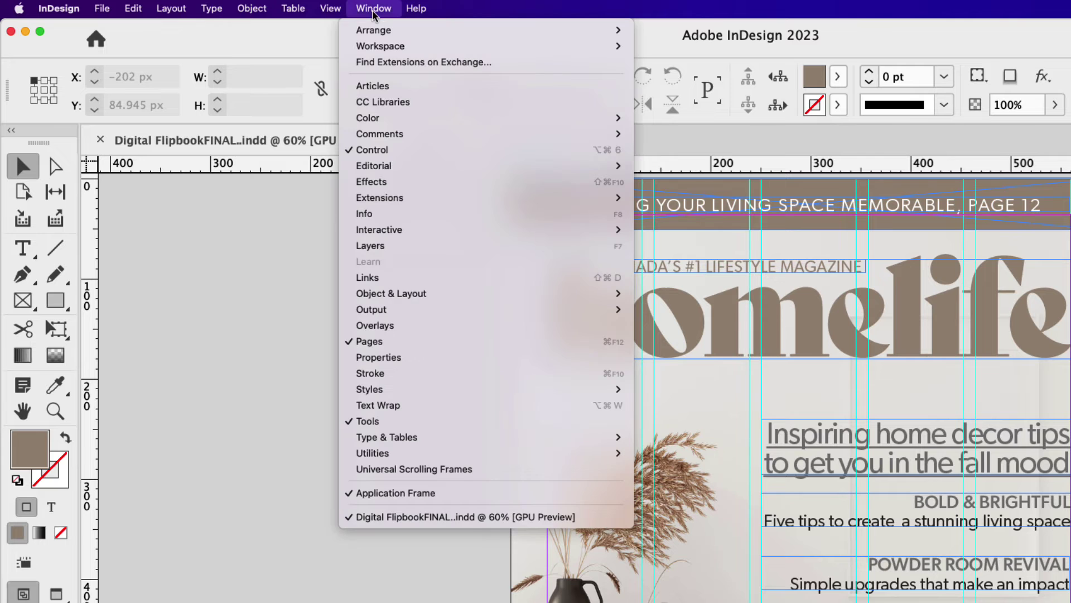
mouse_move(398, 202)
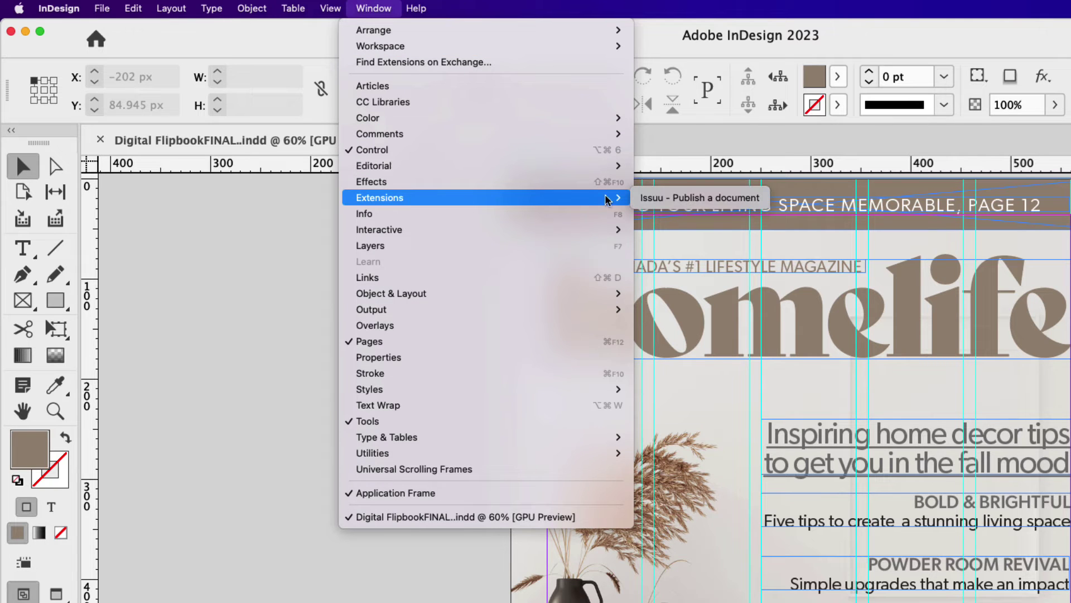
left_click(683, 198)
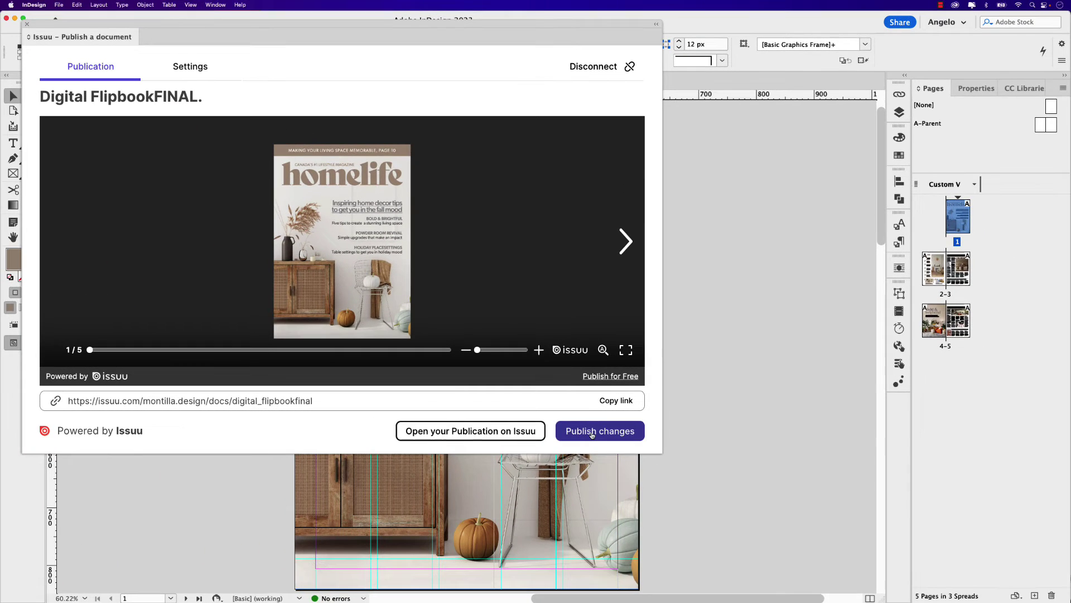
left_click(534, 445)
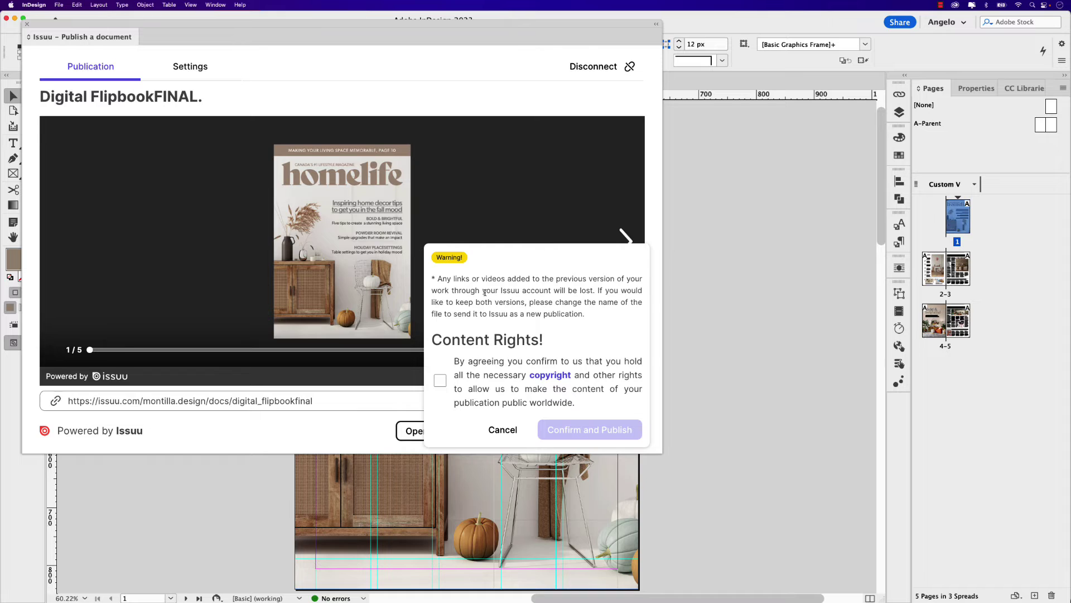
left_click(440, 381)
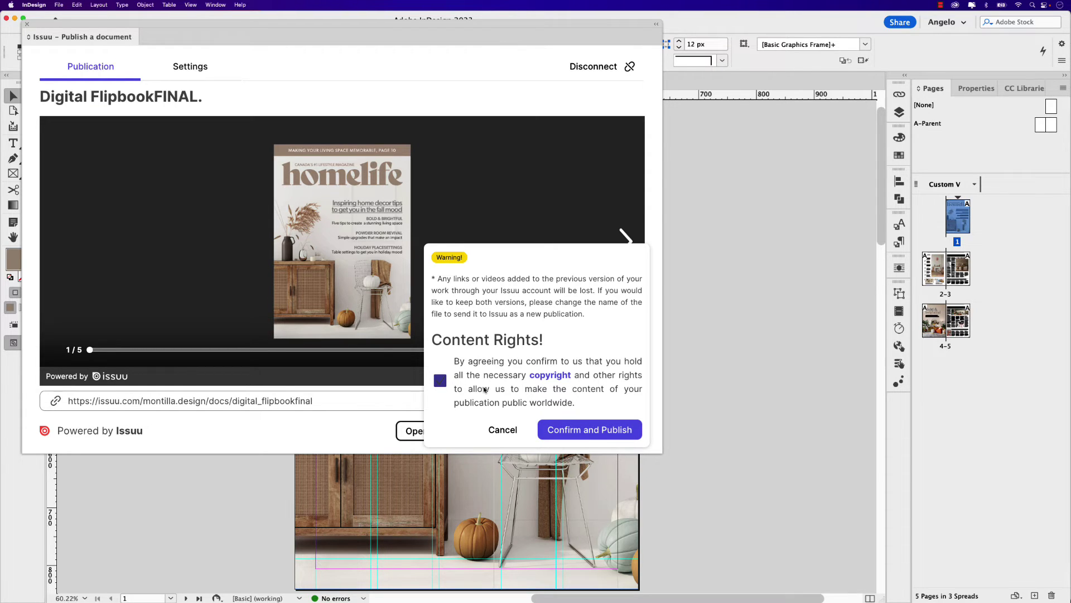
left_click(590, 430)
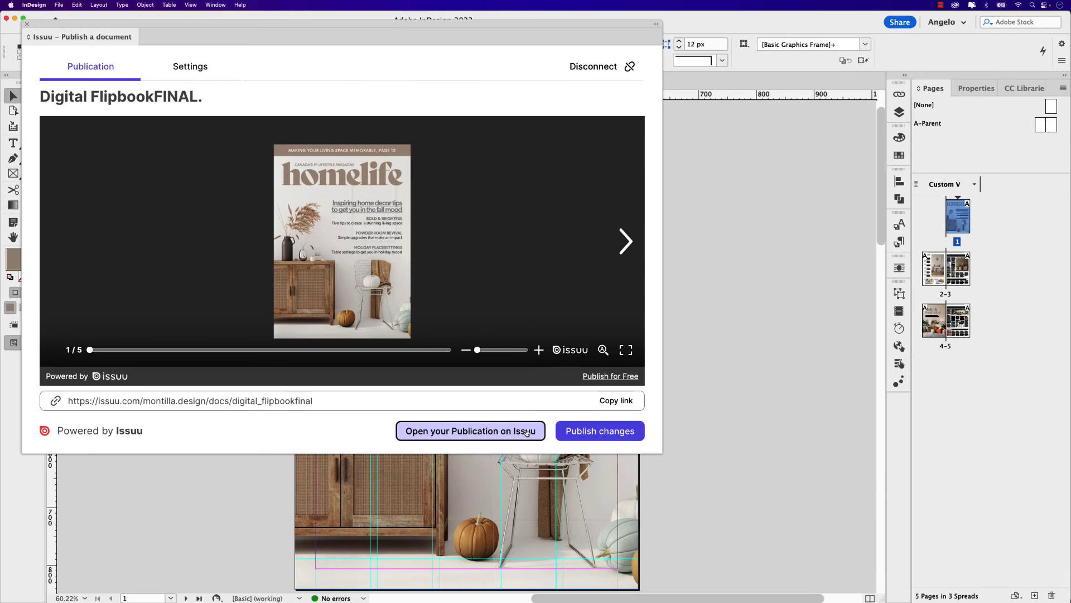
Step: Open the publication on the Issuu website and bring up its cover page for adding links
left_click(484, 457)
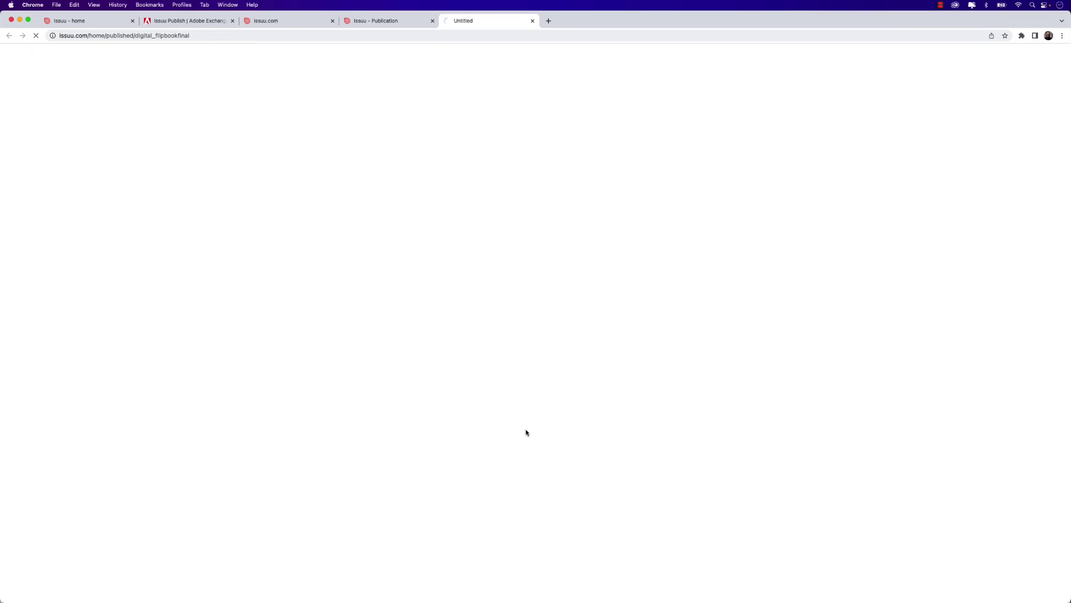
key("super+w")
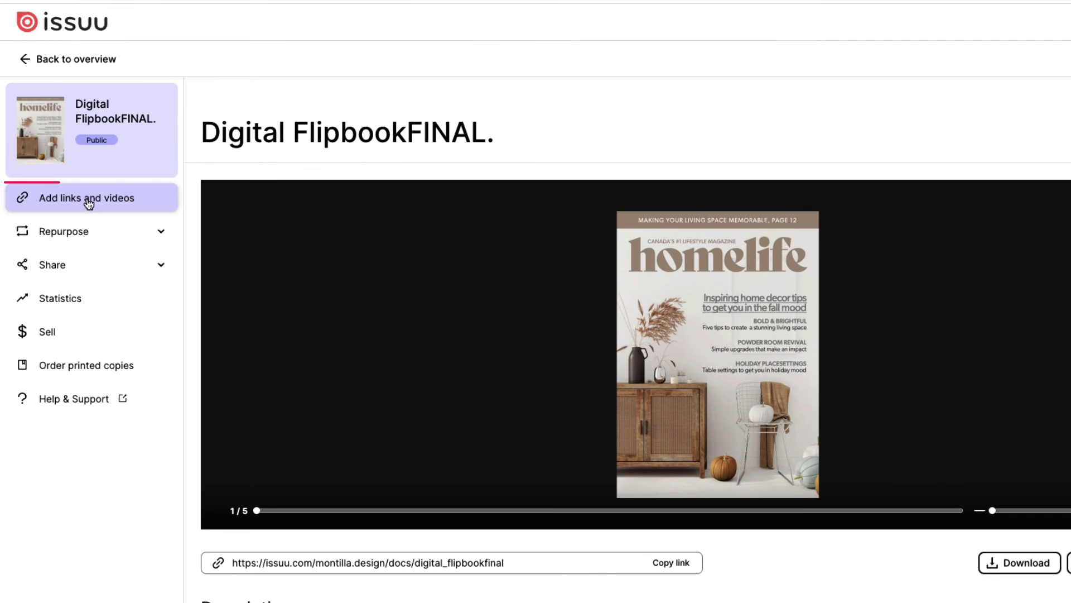
left_click(88, 204)
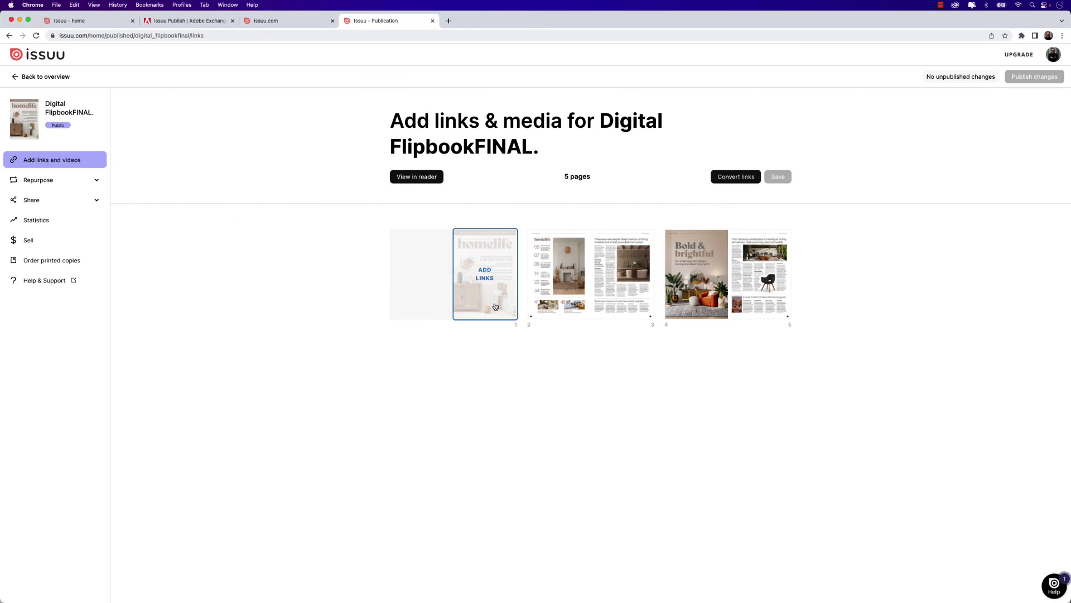
left_click(497, 305)
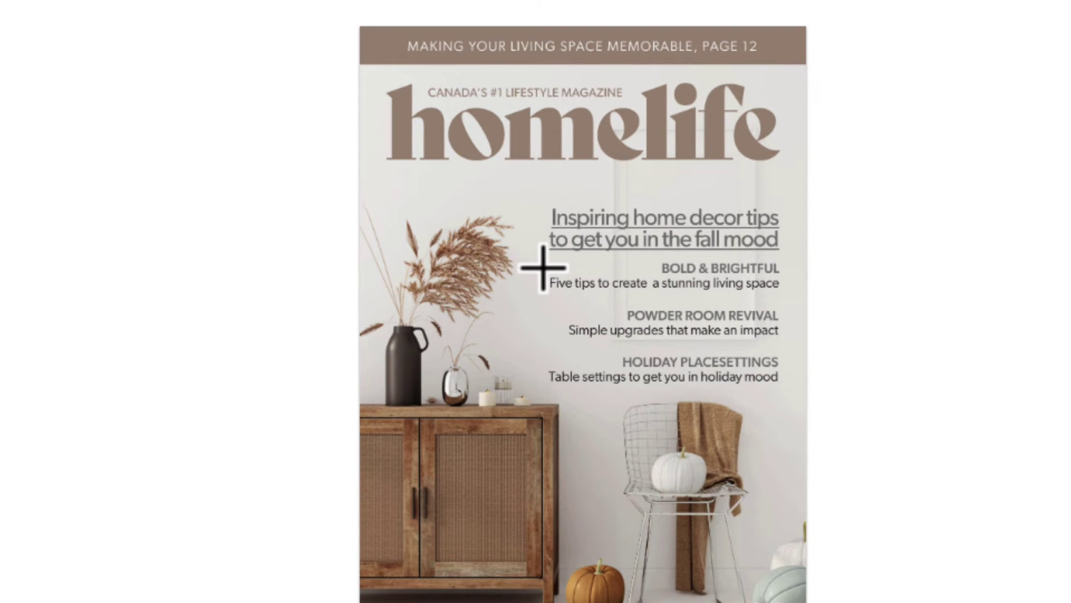
Step: Draw a link area around the Bold & Brightful cover text, make it go to page 4, and save it
left_click_drag(545, 256, 801, 316)
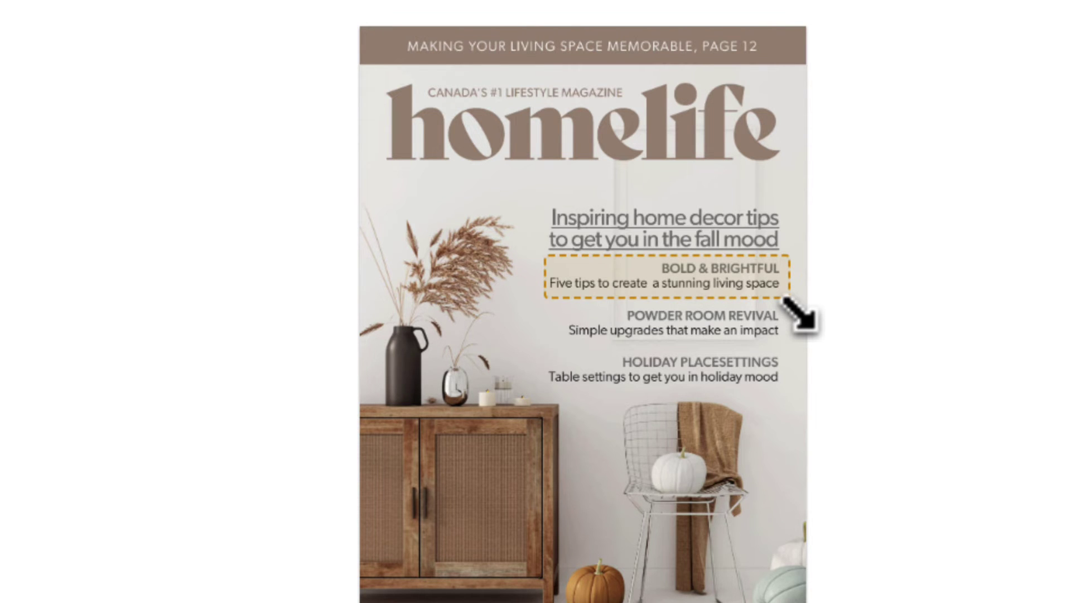
left_click_drag(800, 315, 790, 301)
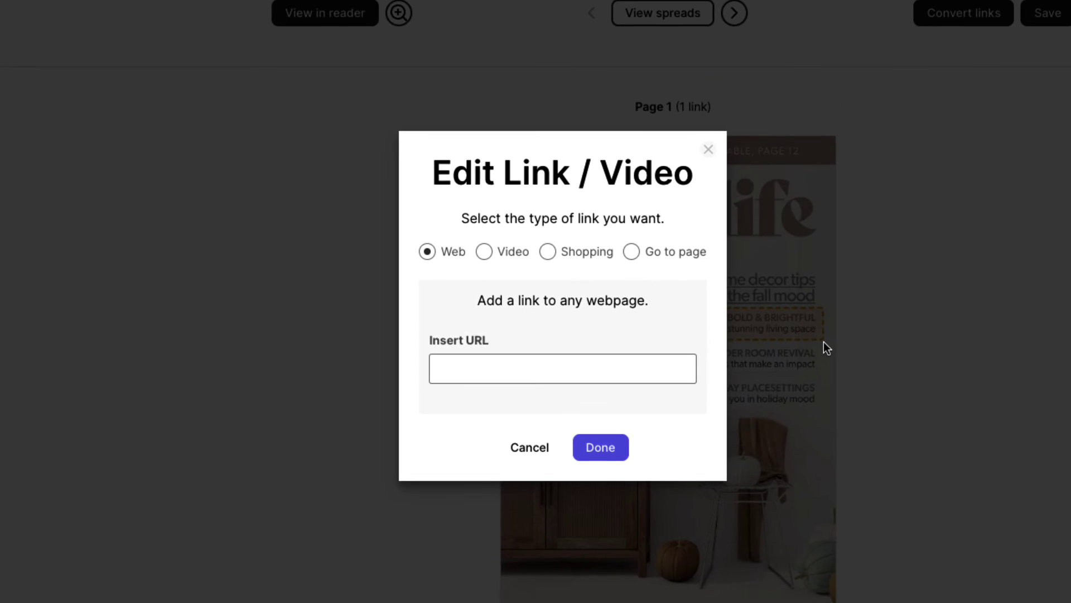
left_click(632, 253)
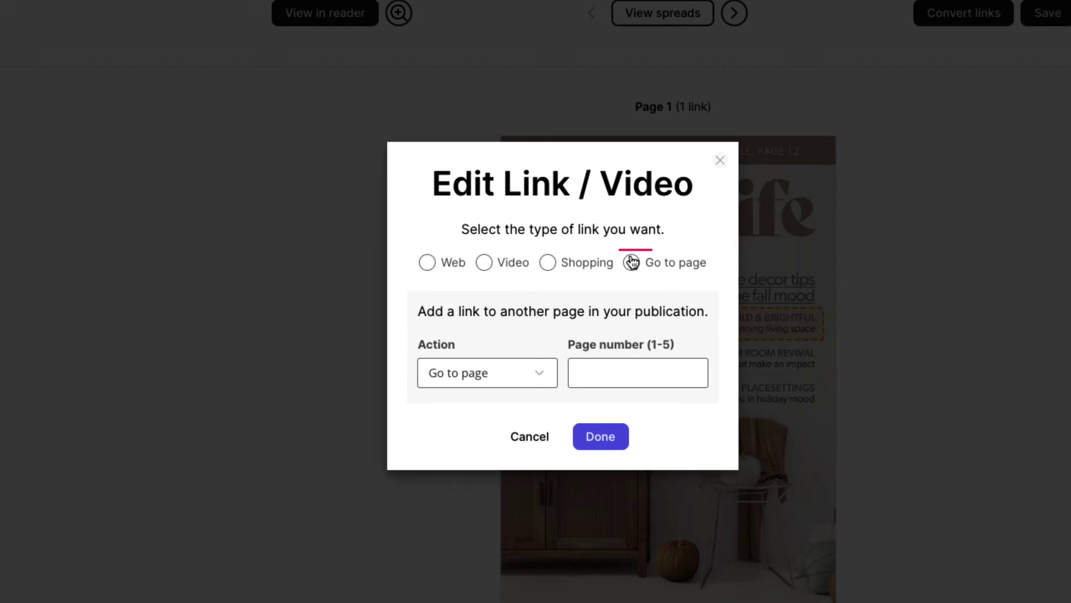
left_click(540, 382)
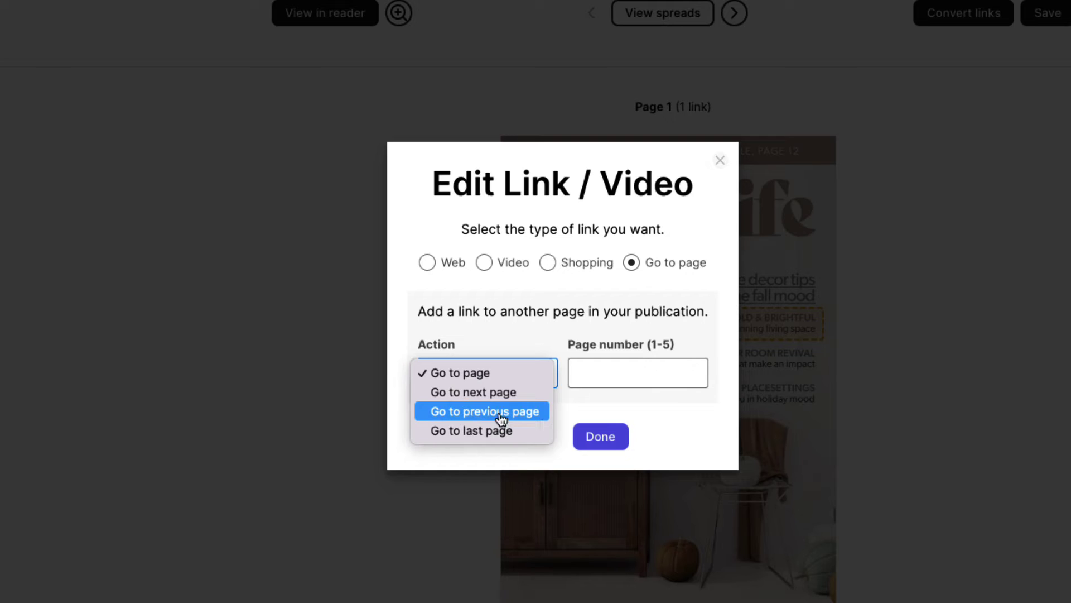
left_click(494, 379)
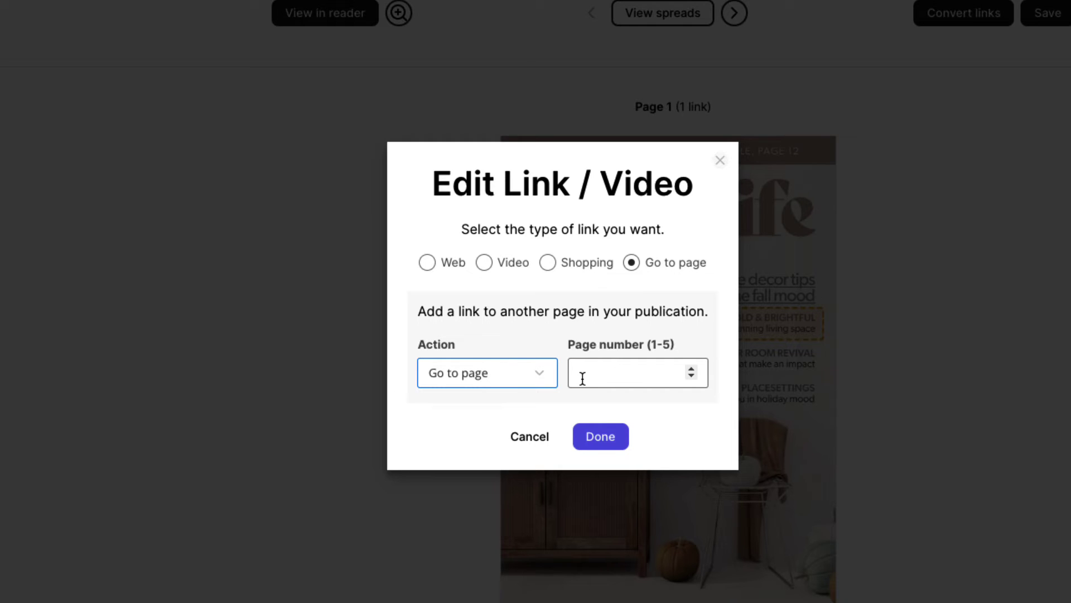
left_click(613, 372)
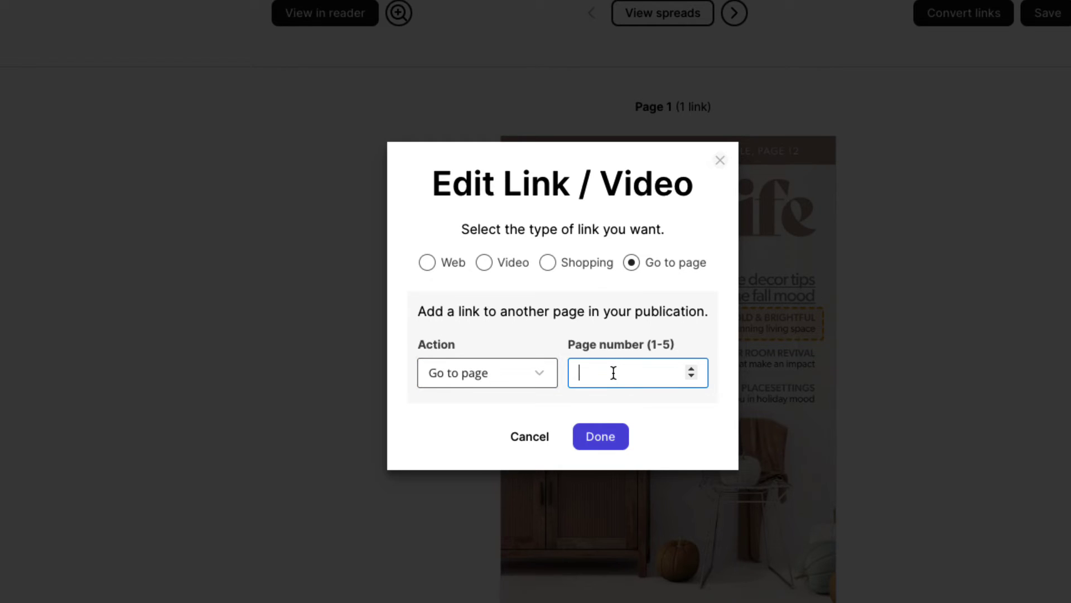
type("4")
left_click(605, 442)
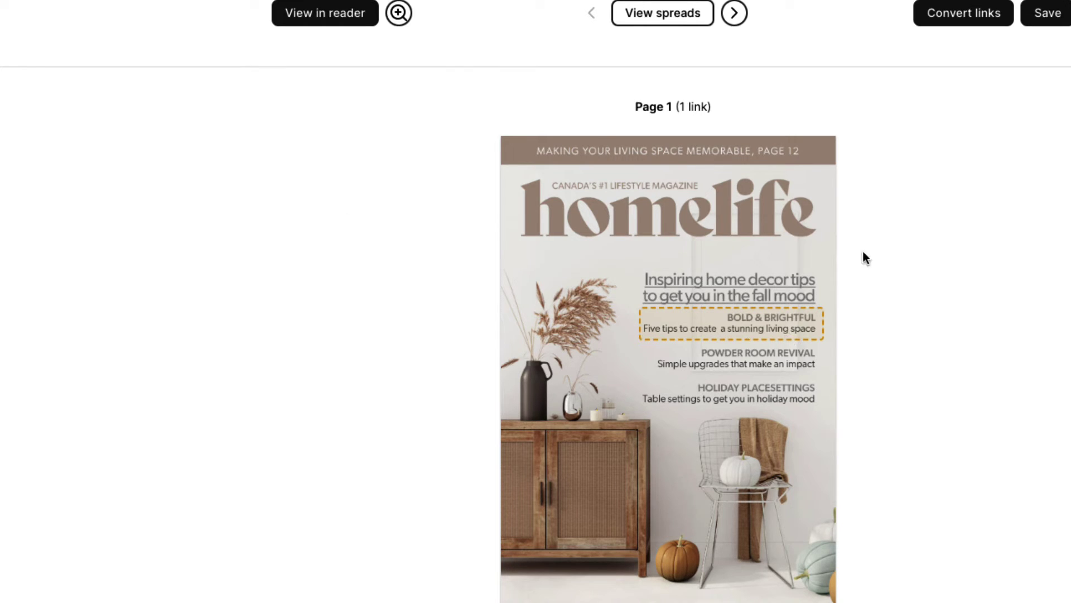
left_click(887, 56)
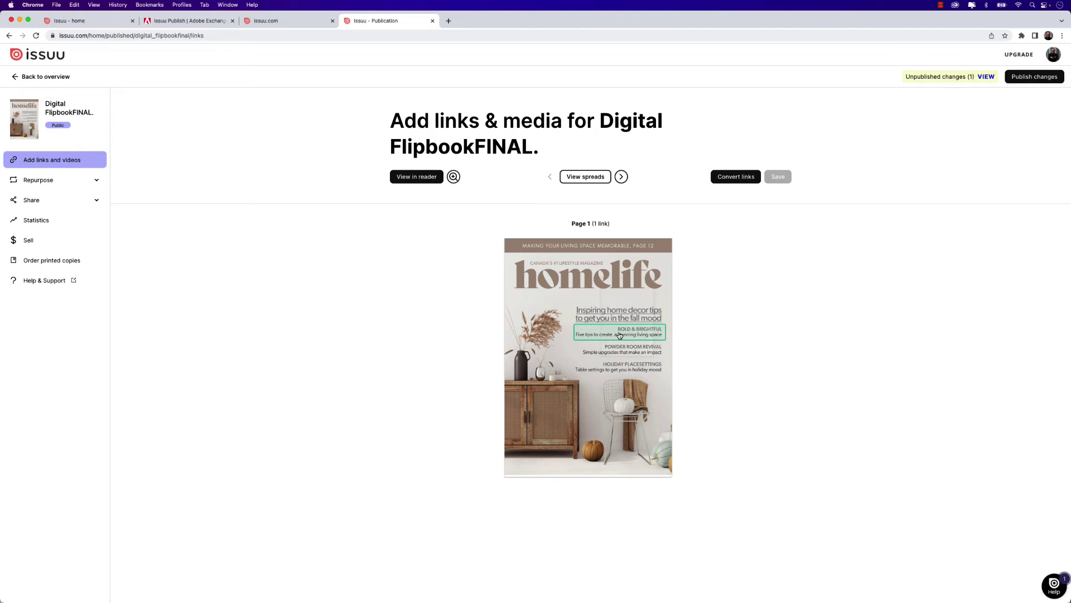
Step: Add a web link over page 2's Holiday Placesettings photo, pasting the URL ending in fabulous-ideas-for-holiday-tables/, and save it
left_click(592, 179)
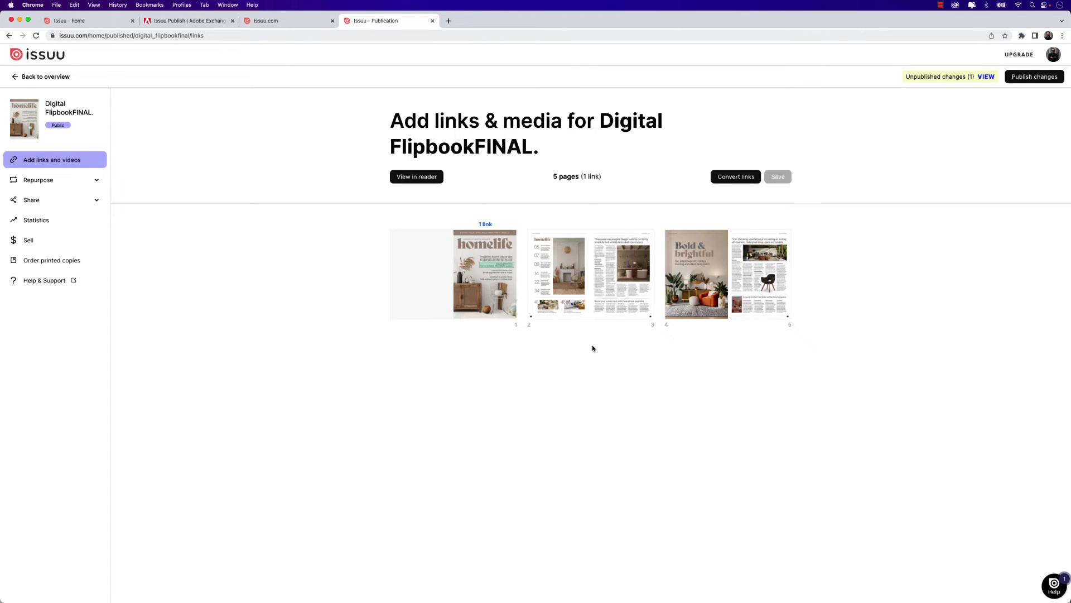
left_click(565, 311)
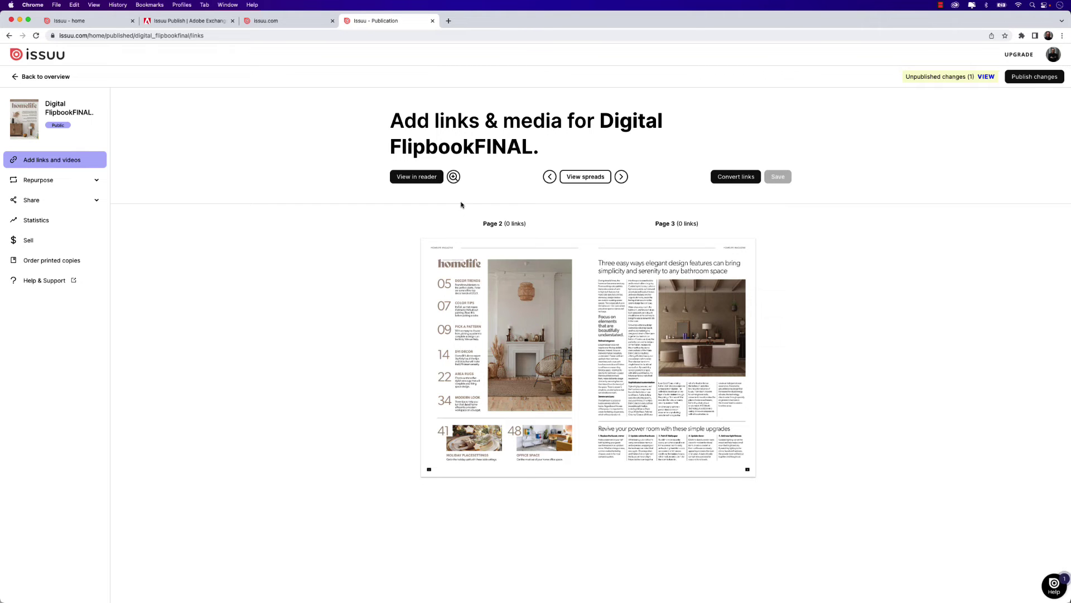
left_click(455, 179)
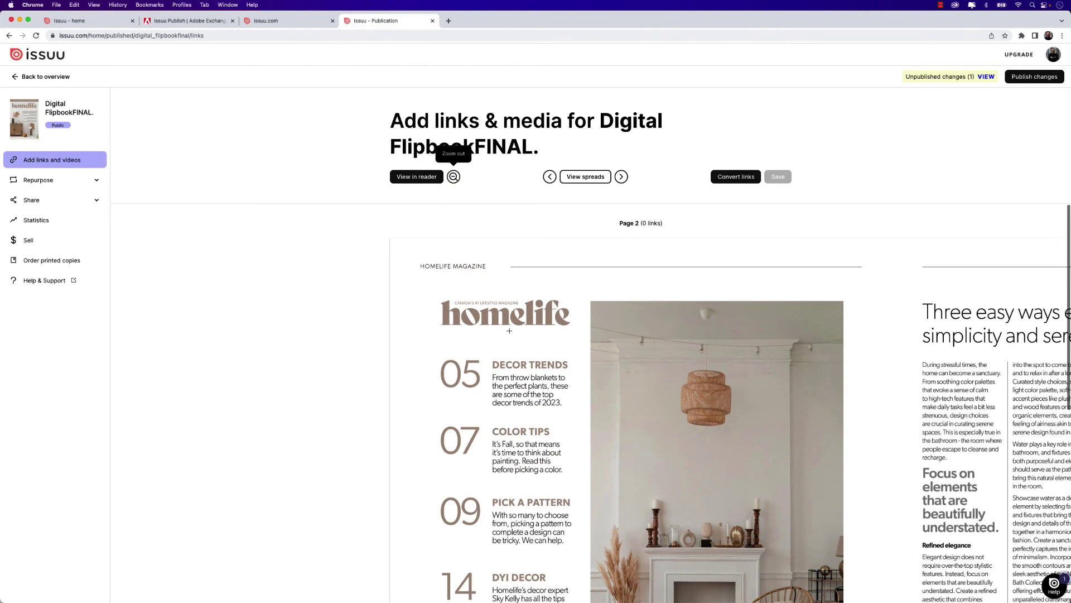
scroll(513, 345, "down", 6)
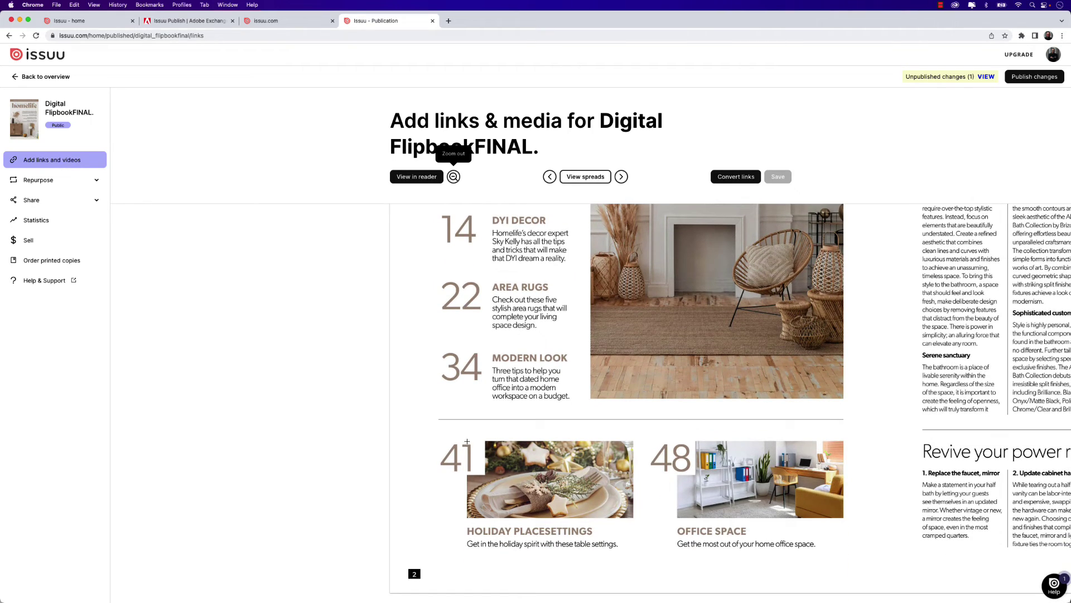
left_click_drag(467, 440, 633, 521)
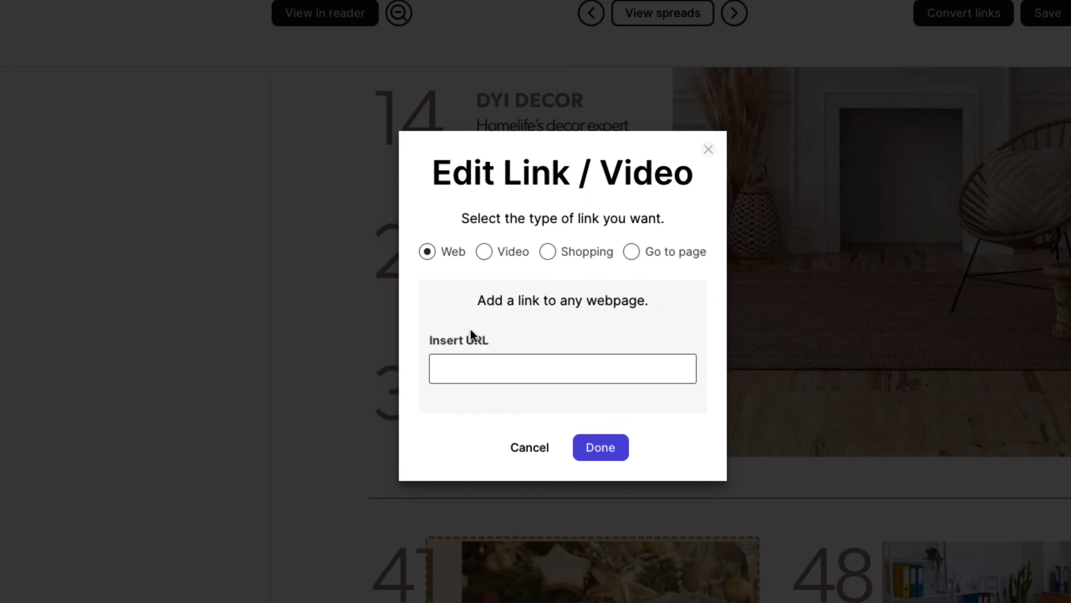
left_click(489, 370)
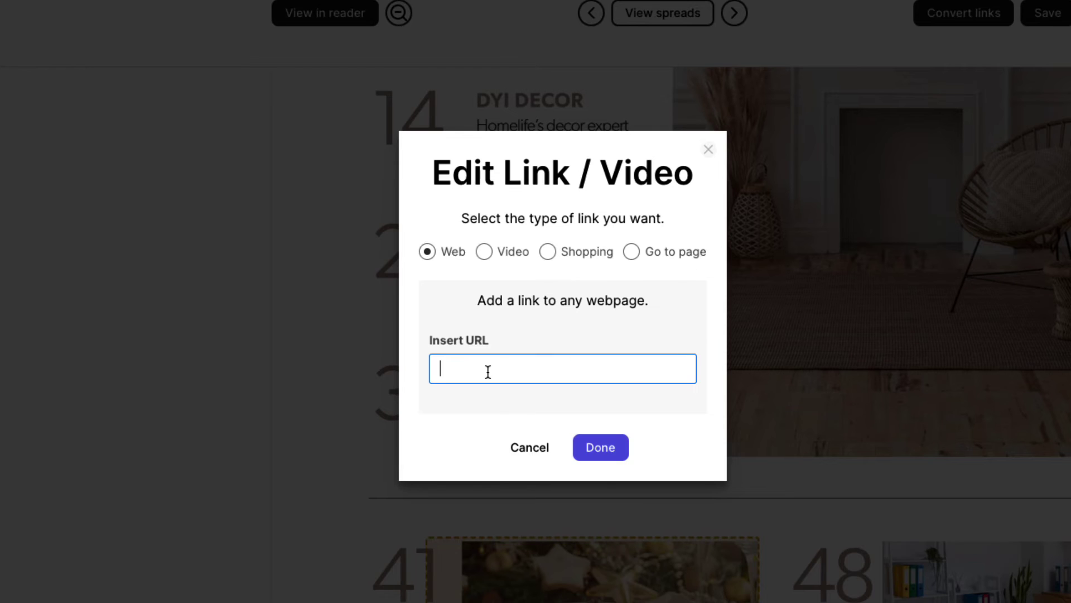
key("ctrl+v")
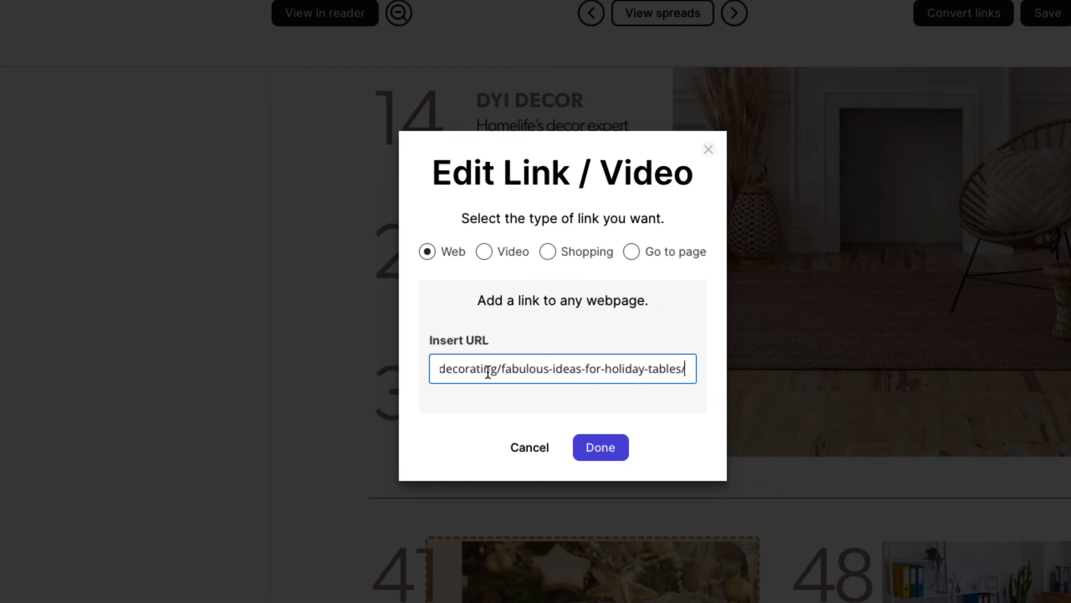
left_click(588, 440)
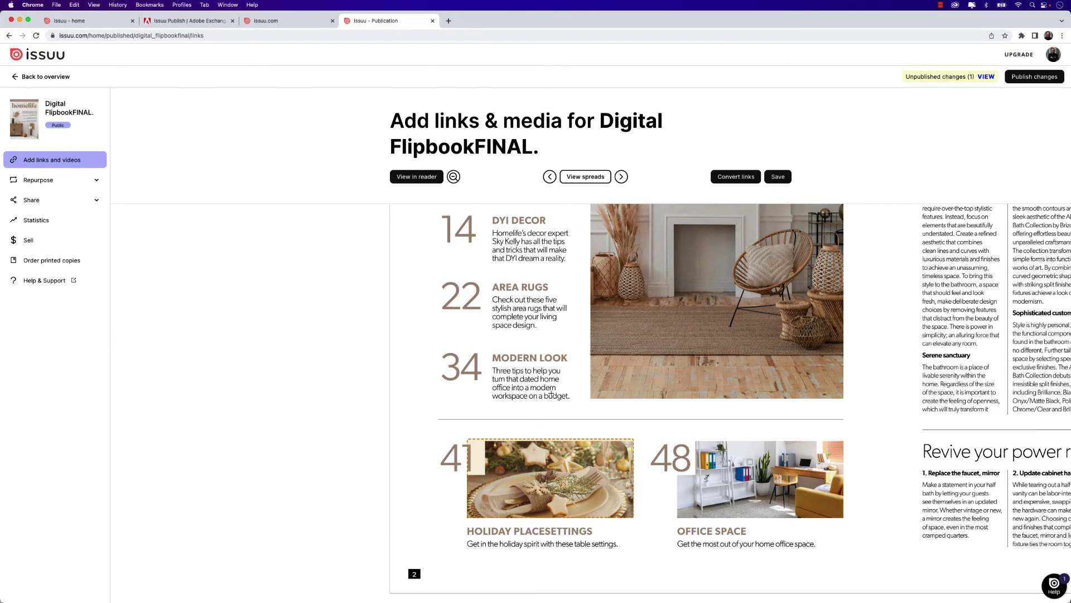
left_click(778, 176)
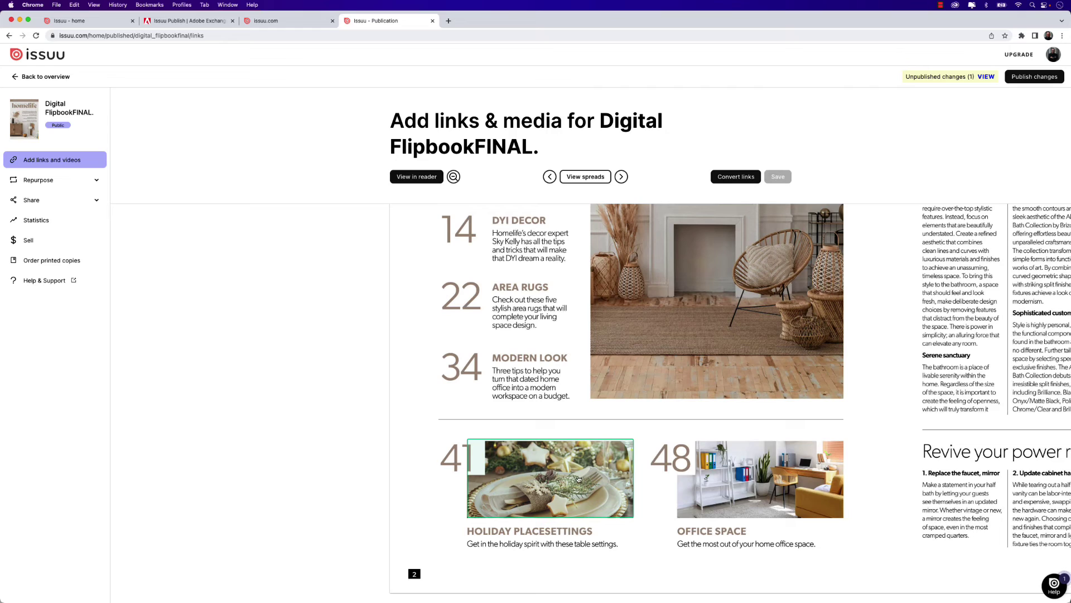
Step: Open the Bold & brightful spread for link editing and draw a link area around the white ottoman on page 4
left_click(583, 177)
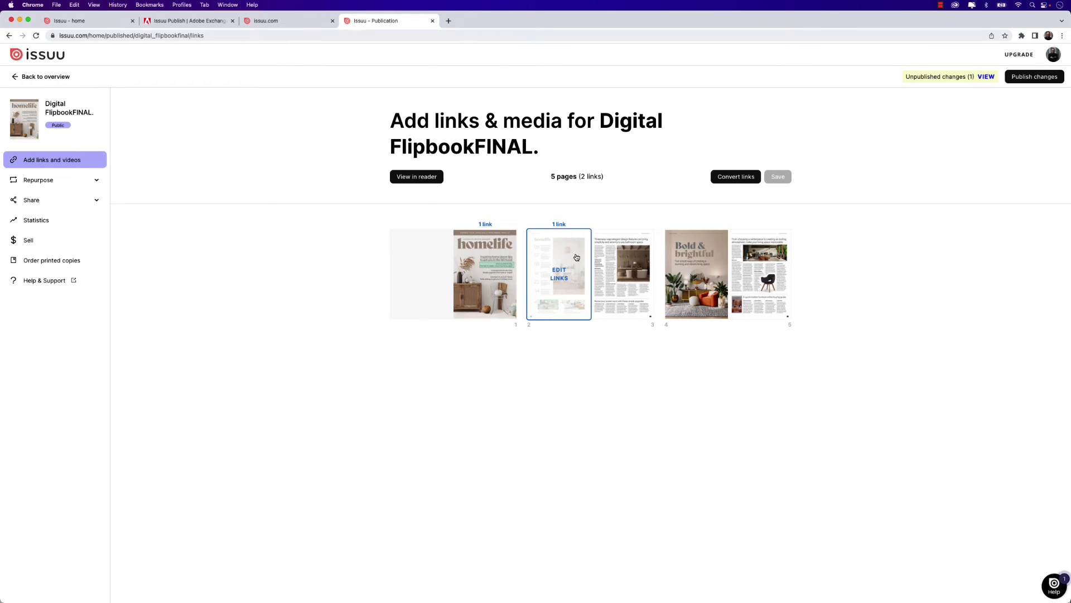
left_click(713, 265)
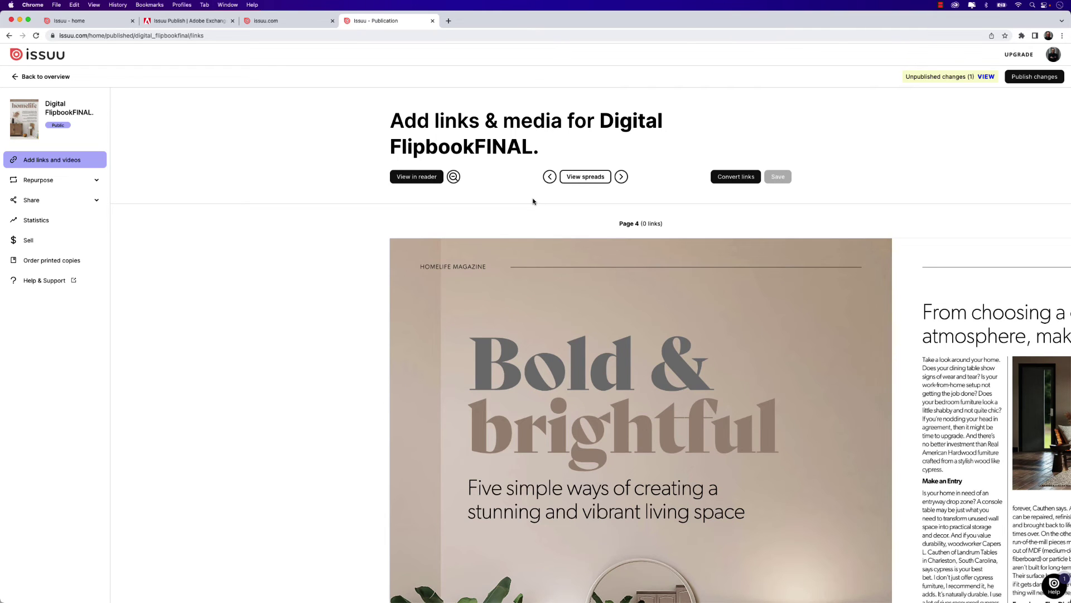
scroll(651, 309, "down", 5)
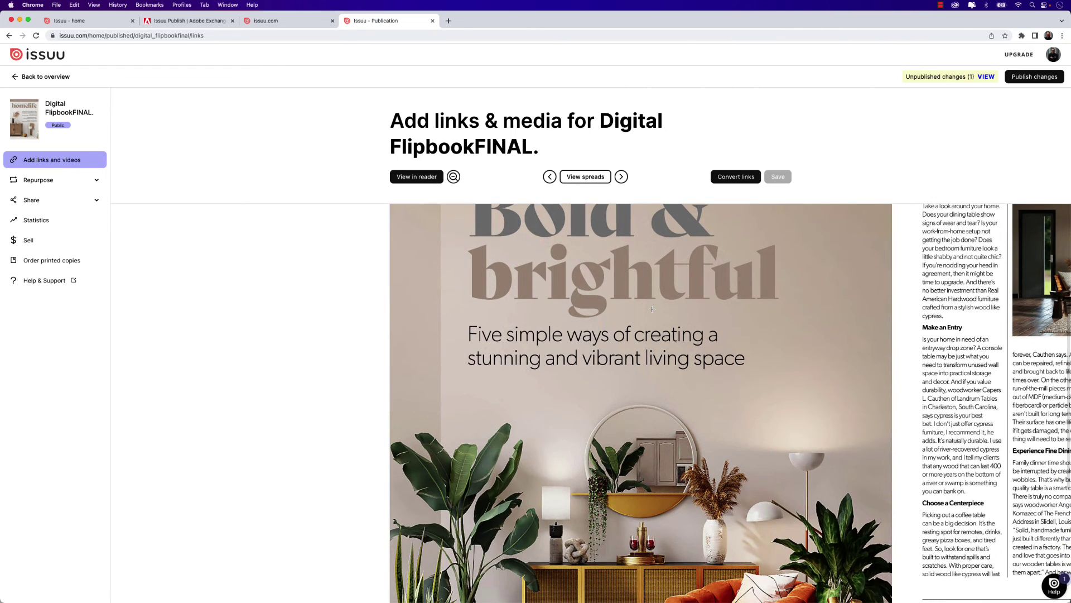
scroll(652, 309, "down", 6)
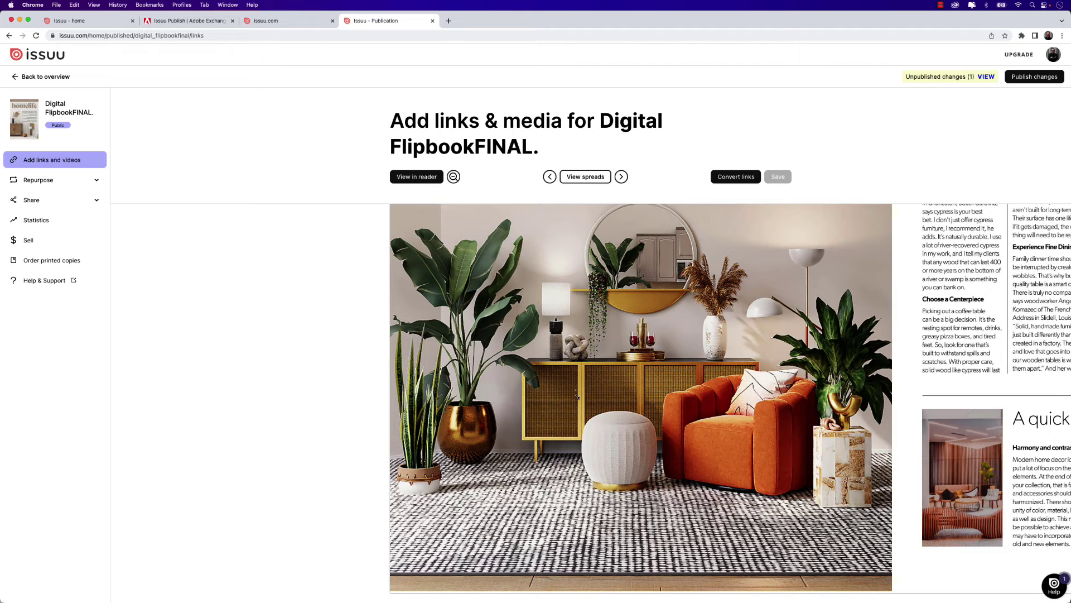
left_click_drag(575, 391, 664, 510)
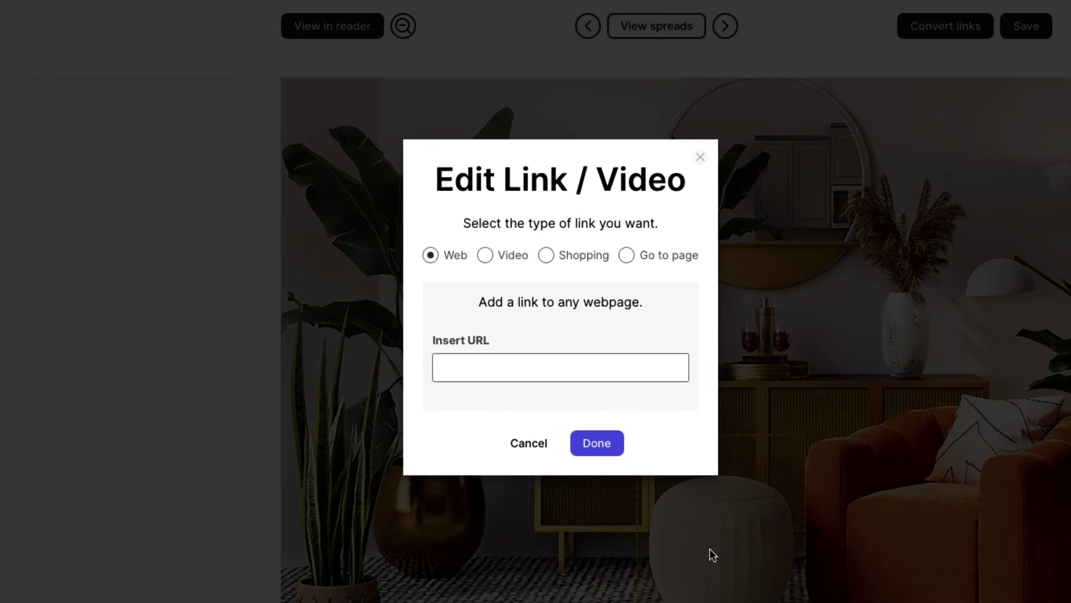
left_click(547, 252)
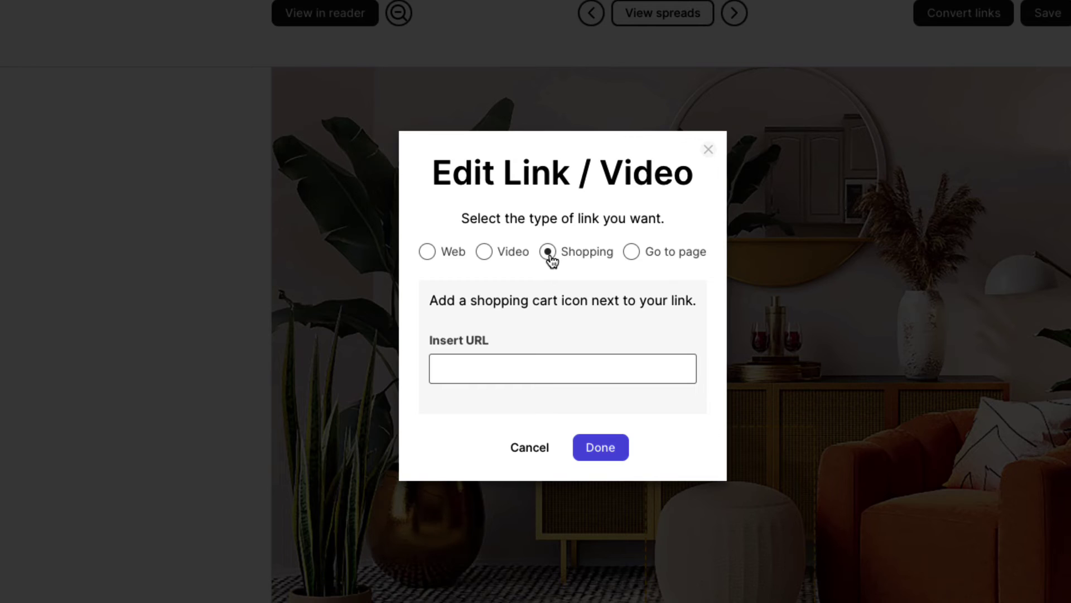
left_click(499, 370)
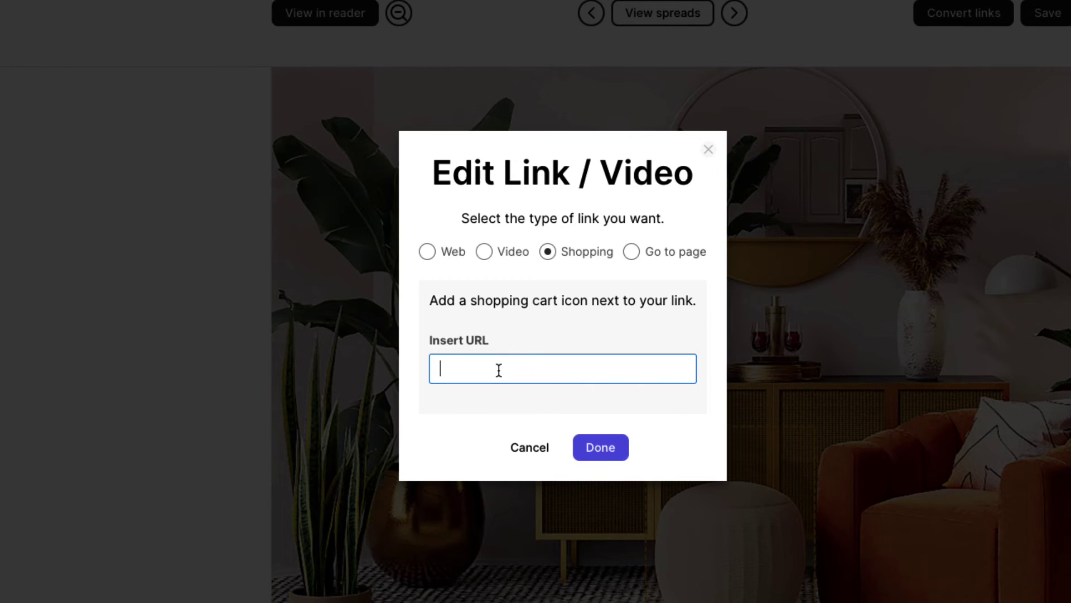
type("https://www.montilladesign")
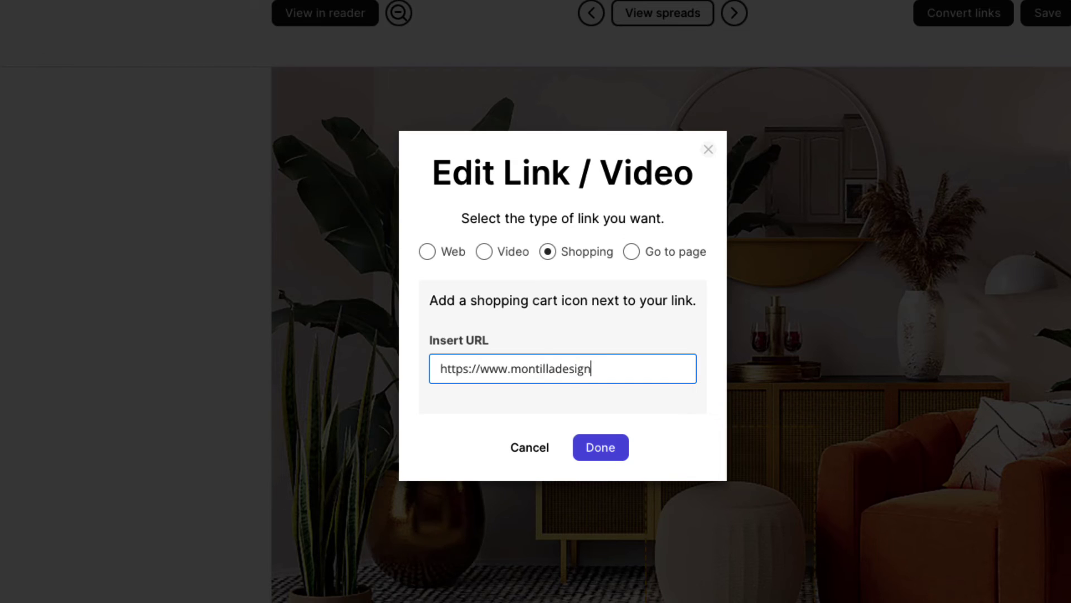
type(".com/tutorials")
left_click(605, 450)
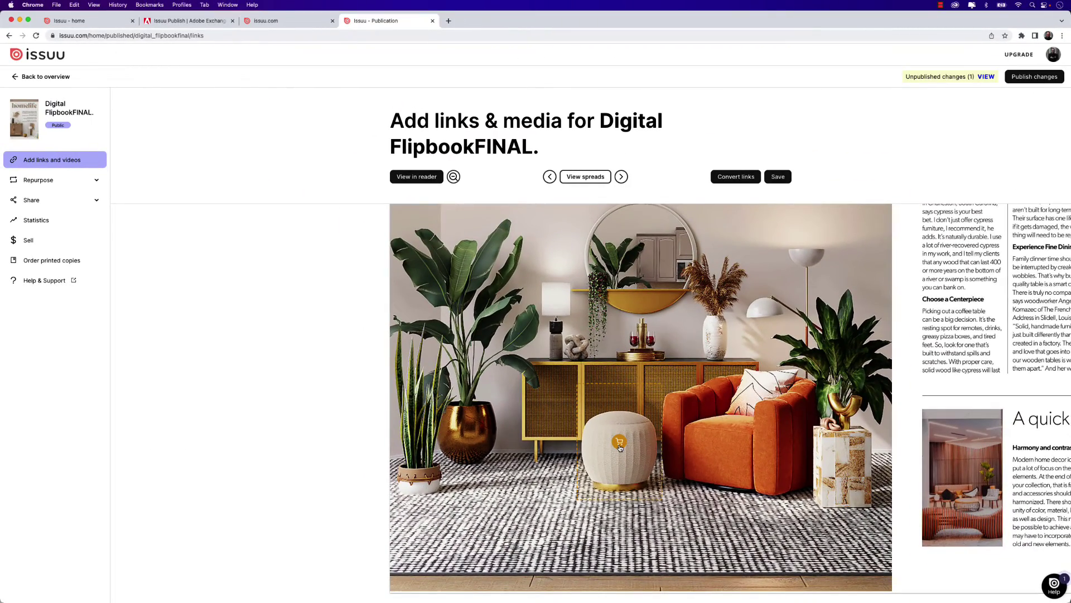
left_click(454, 176)
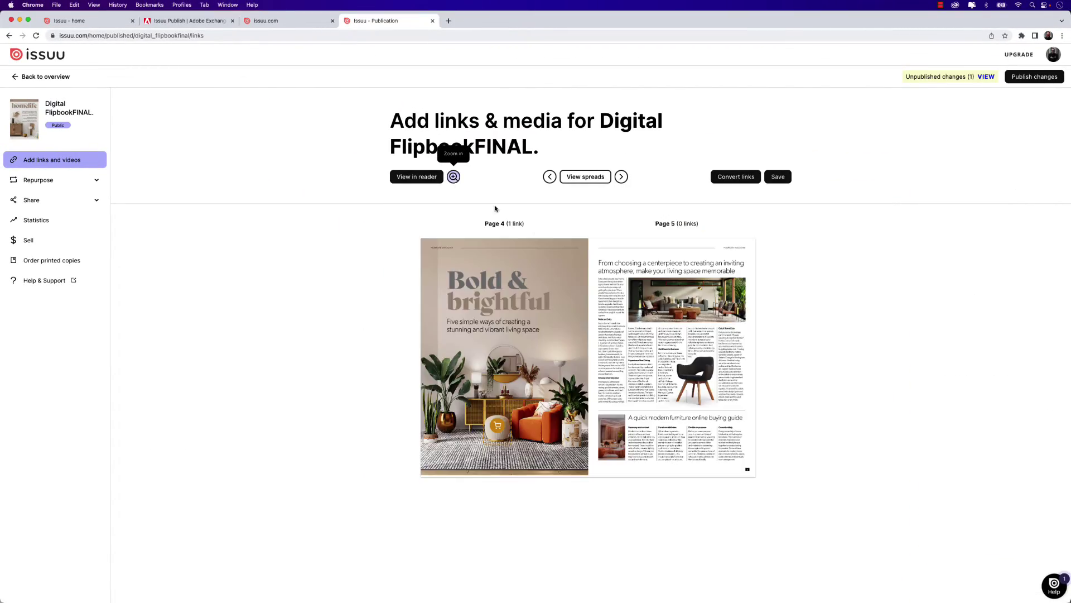
left_click(779, 178)
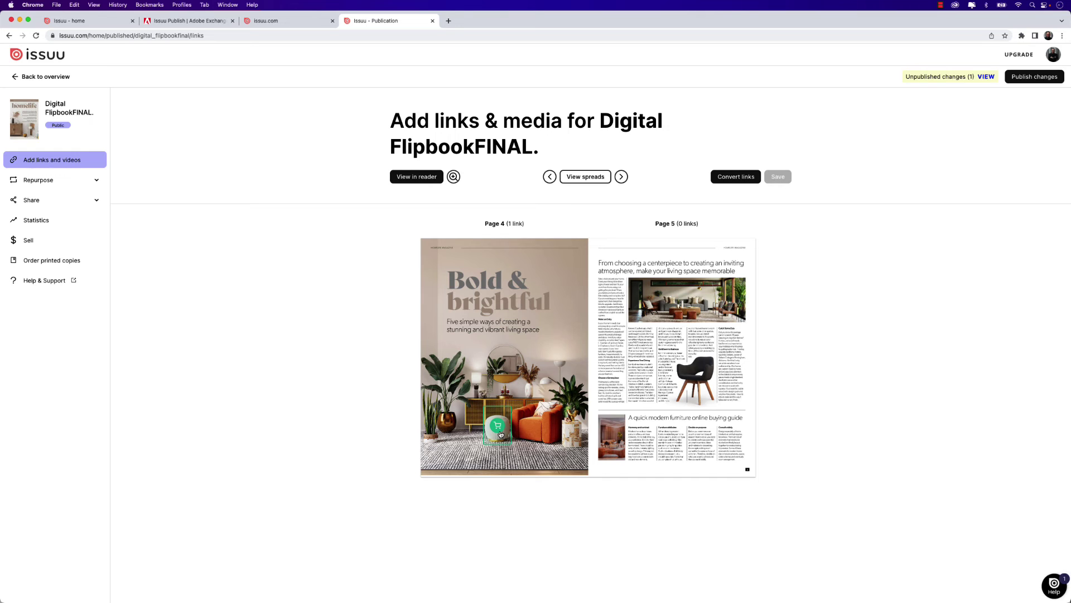
left_click(453, 176)
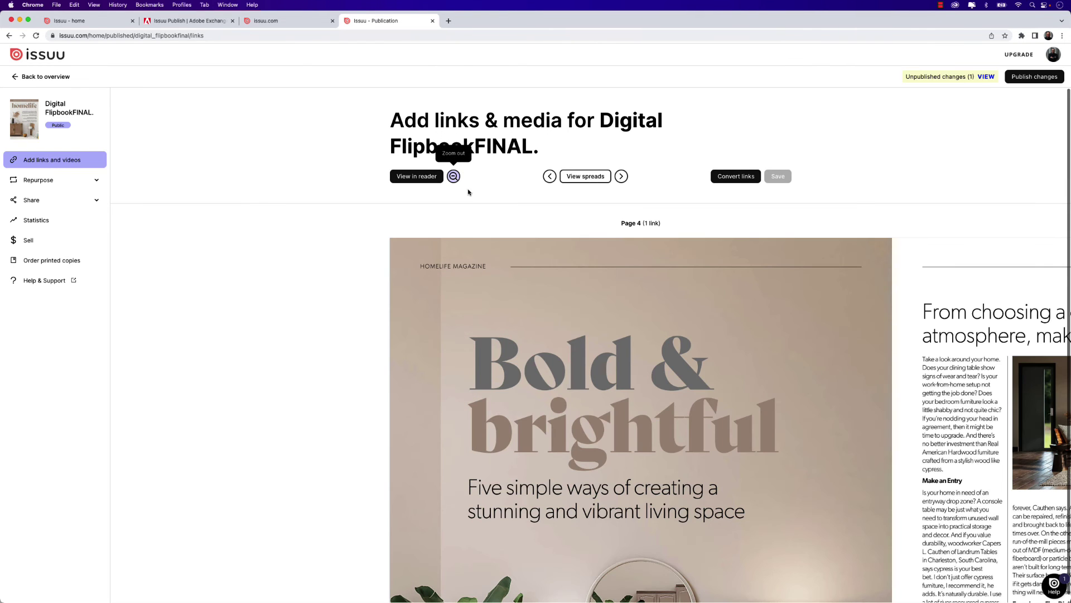
scroll(590, 338, "right", 6)
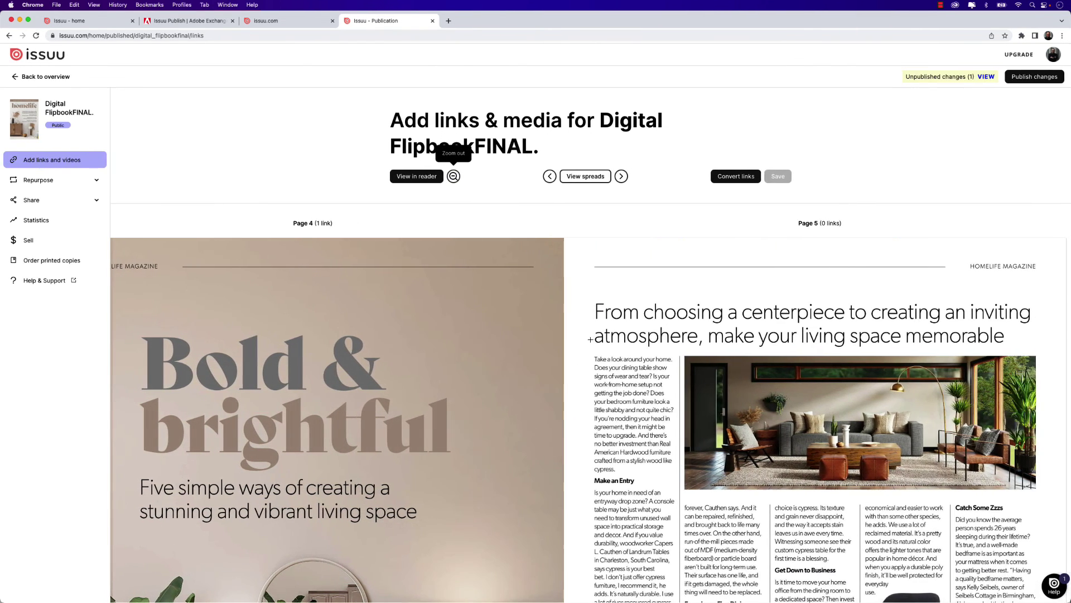
scroll(692, 346, "down", 2)
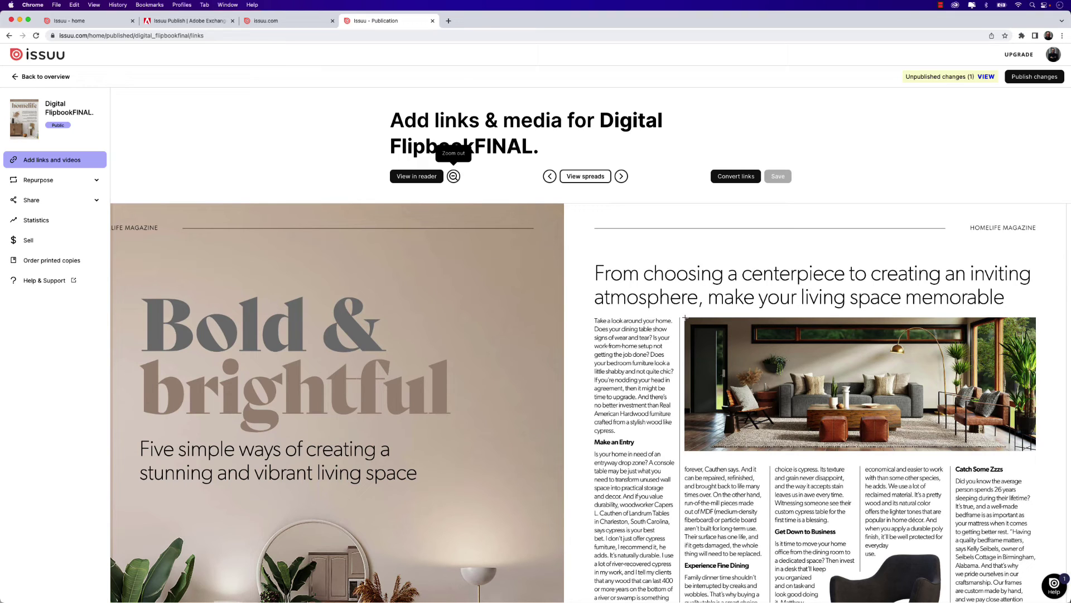
left_click_drag(686, 317, 1037, 453)
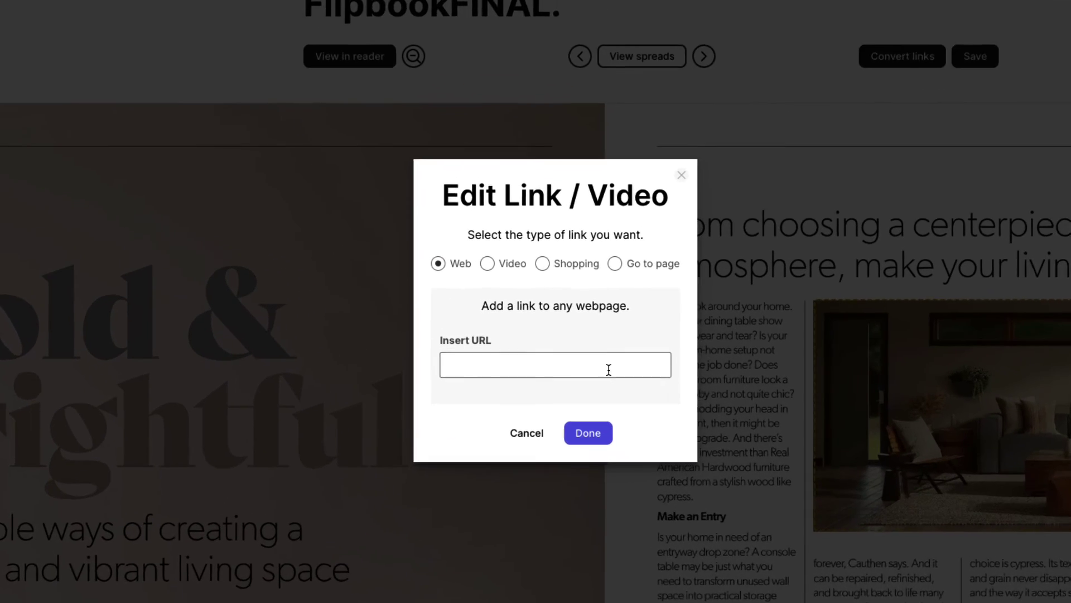
left_click(485, 253)
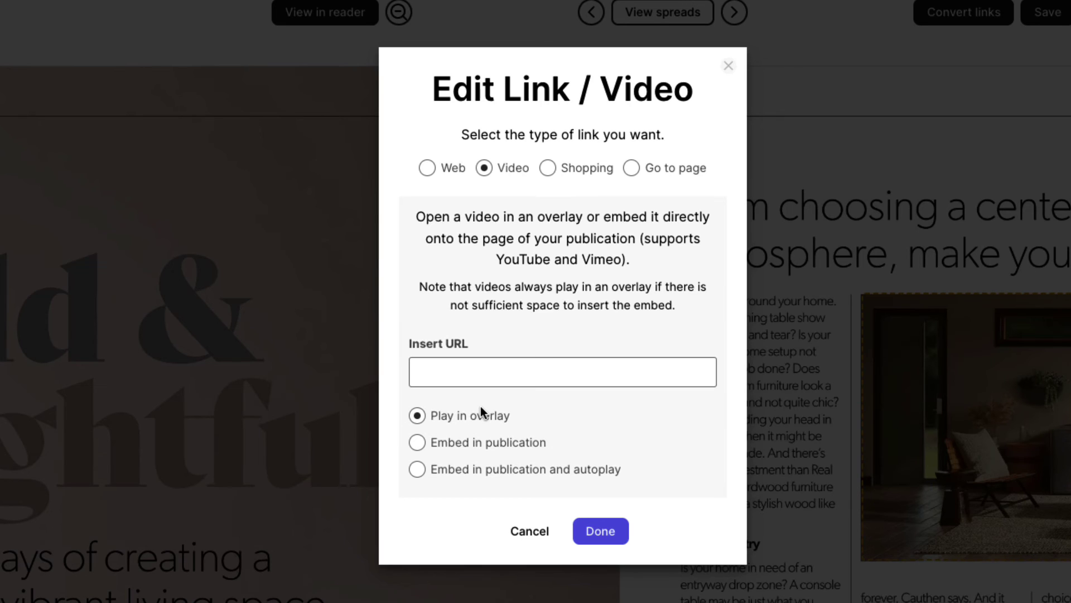
left_click(484, 372)
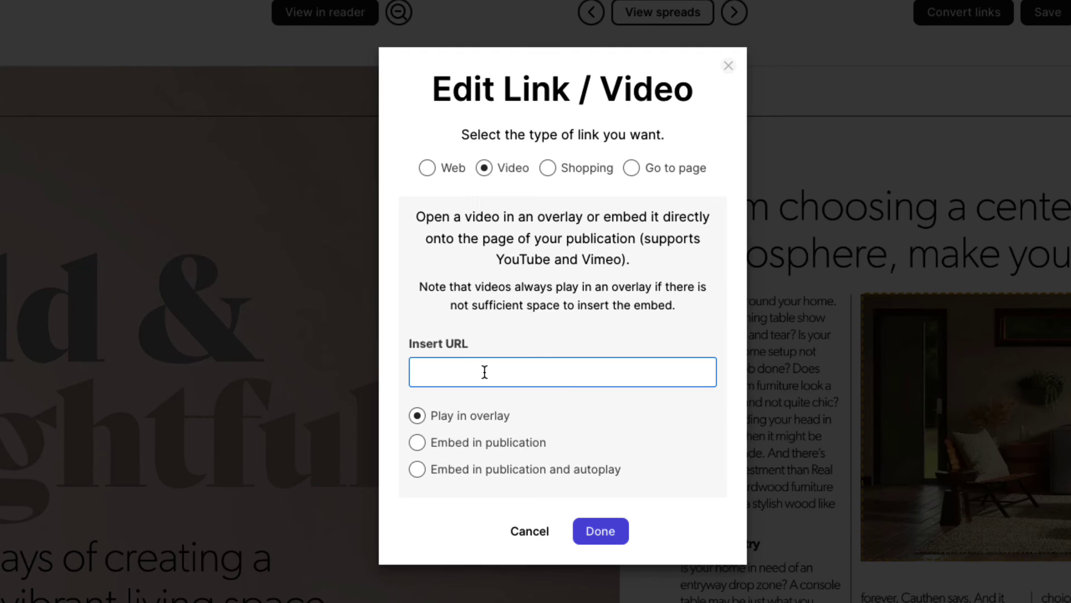
type("https://youtu.be/F1Q8dYtfmOw")
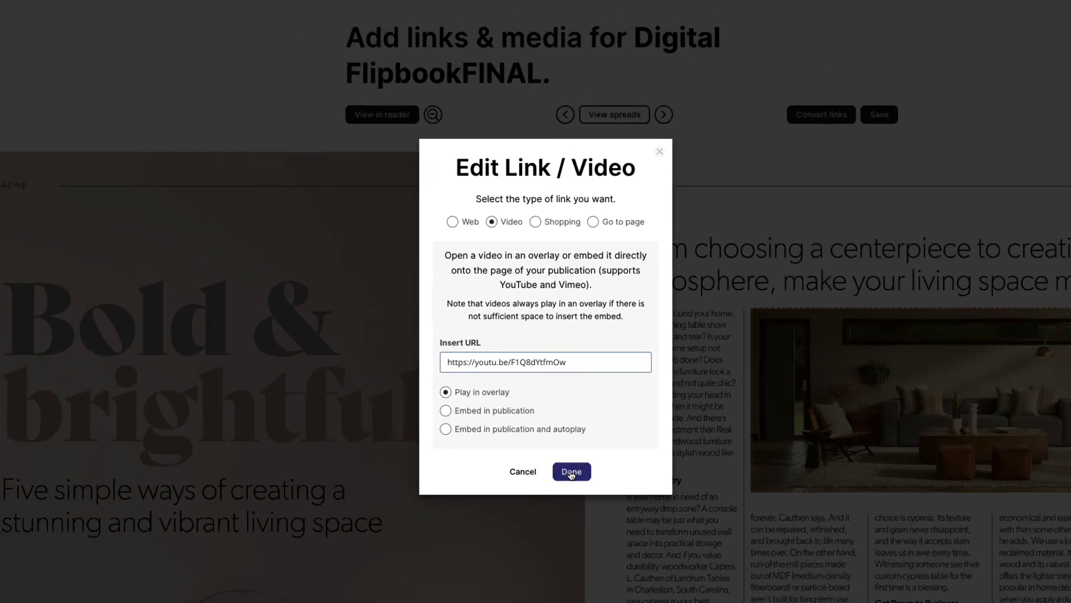
left_click(601, 530)
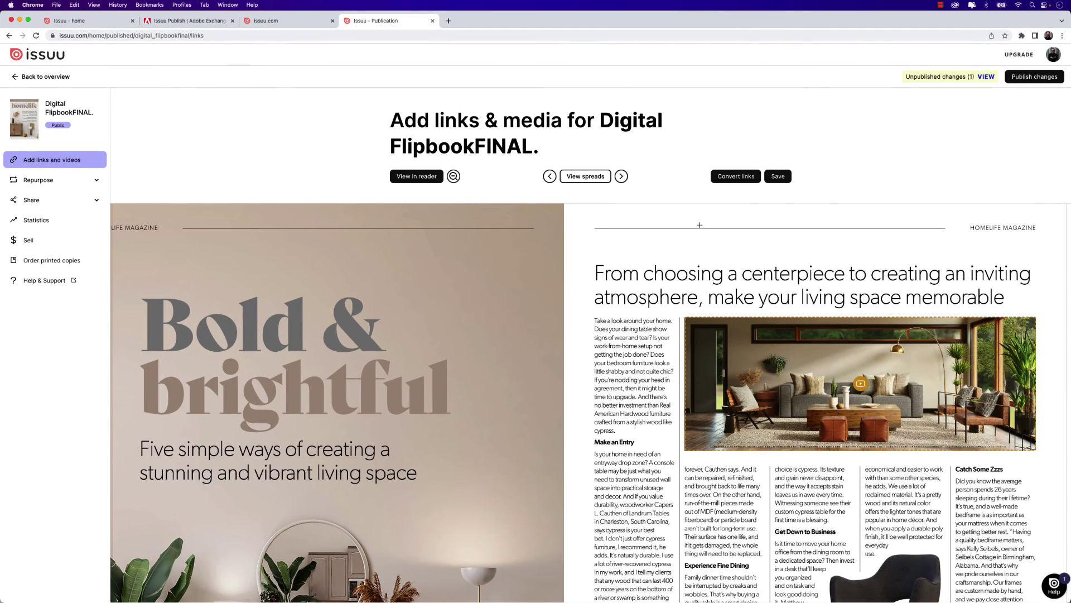
Step: Save the video link and publish the publication's changes
left_click(777, 176)
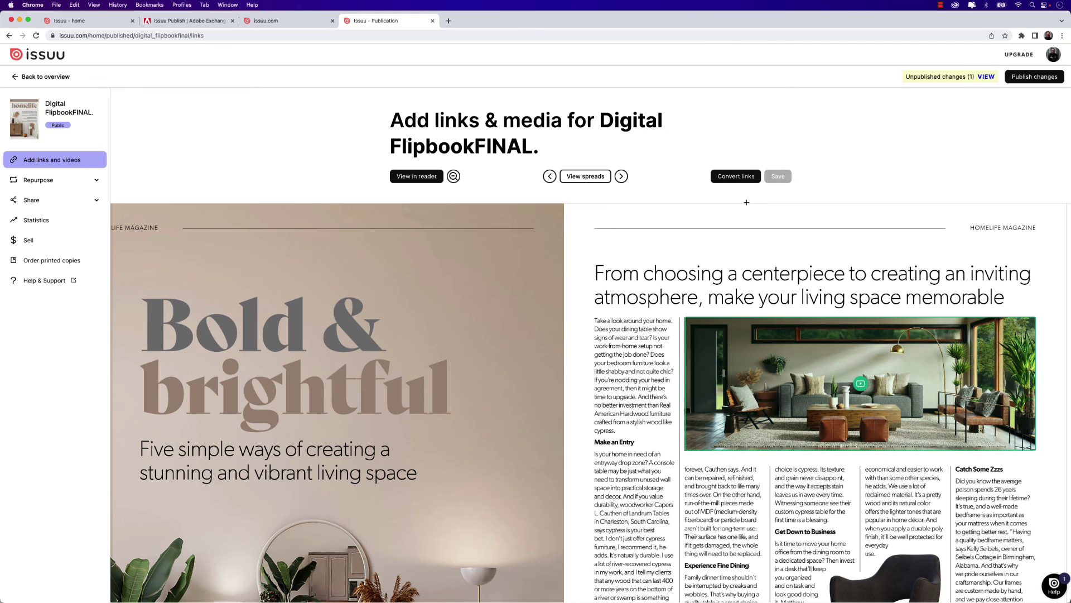
left_click(454, 176)
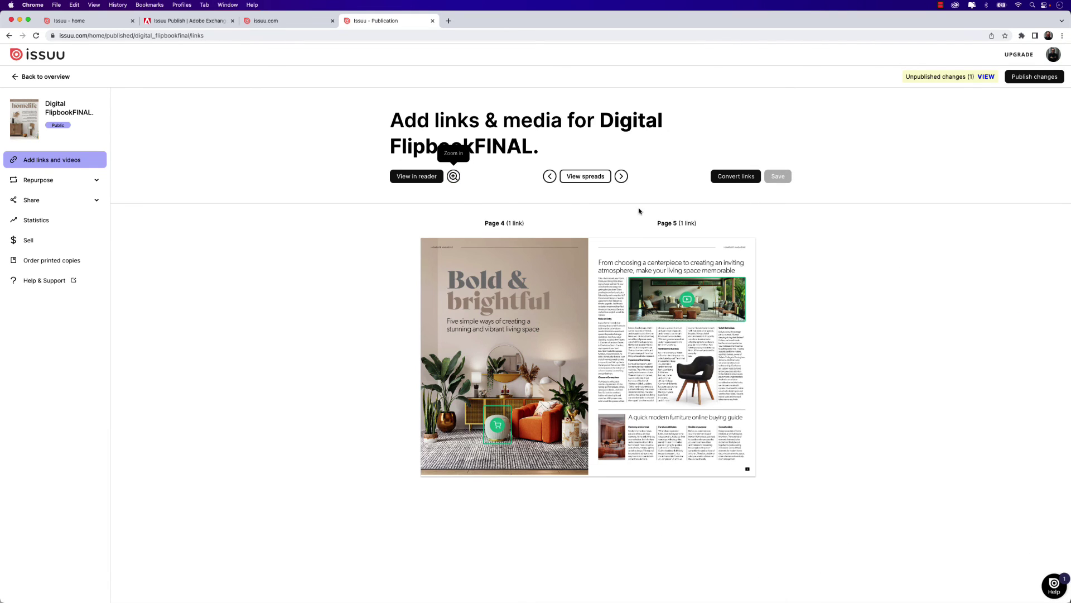
left_click(1031, 82)
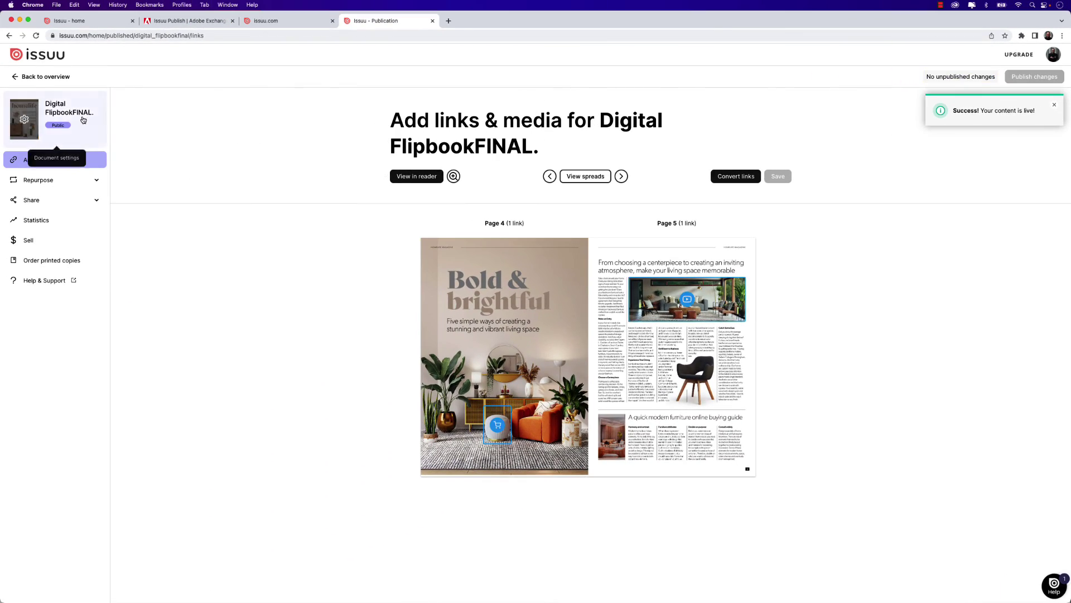
Step: Open the publication's document settings and rename its title to "Homelife Magazine | January 2023"
left_click(70, 115)
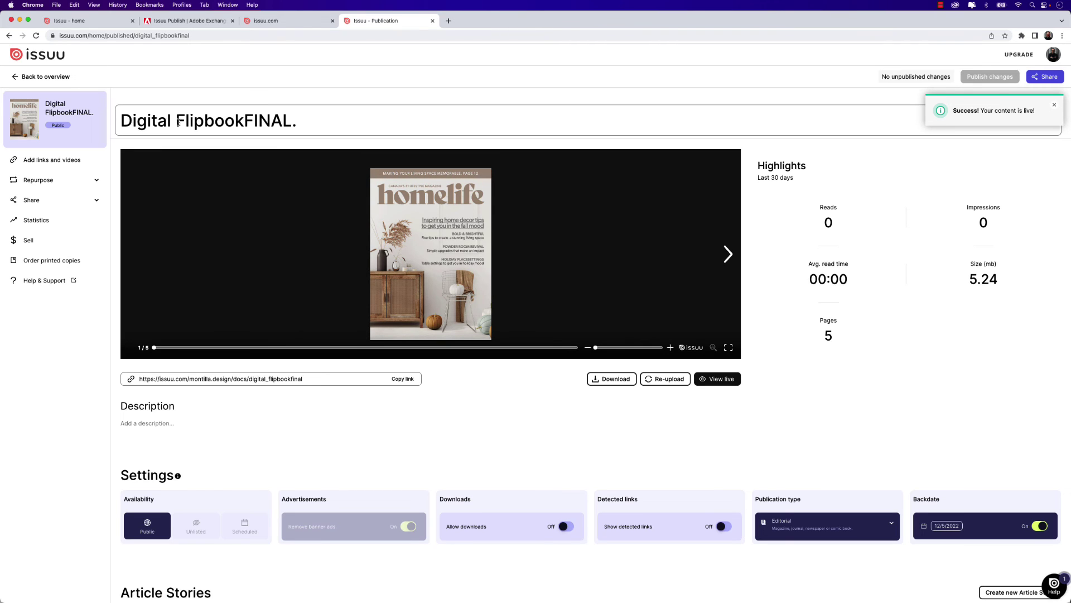
left_click_drag(298, 124, 122, 120)
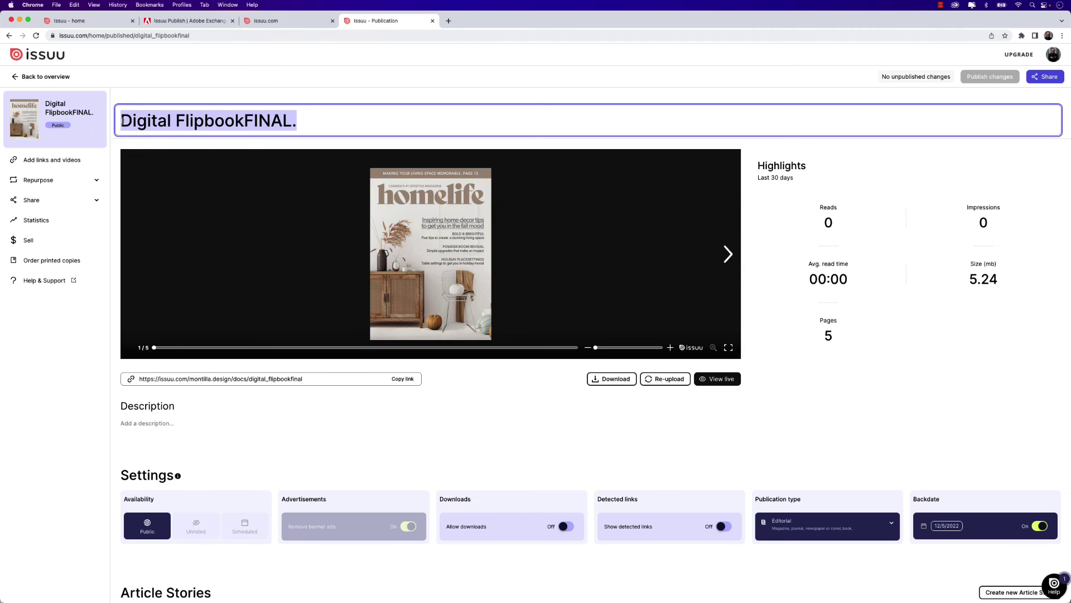
type("eli")
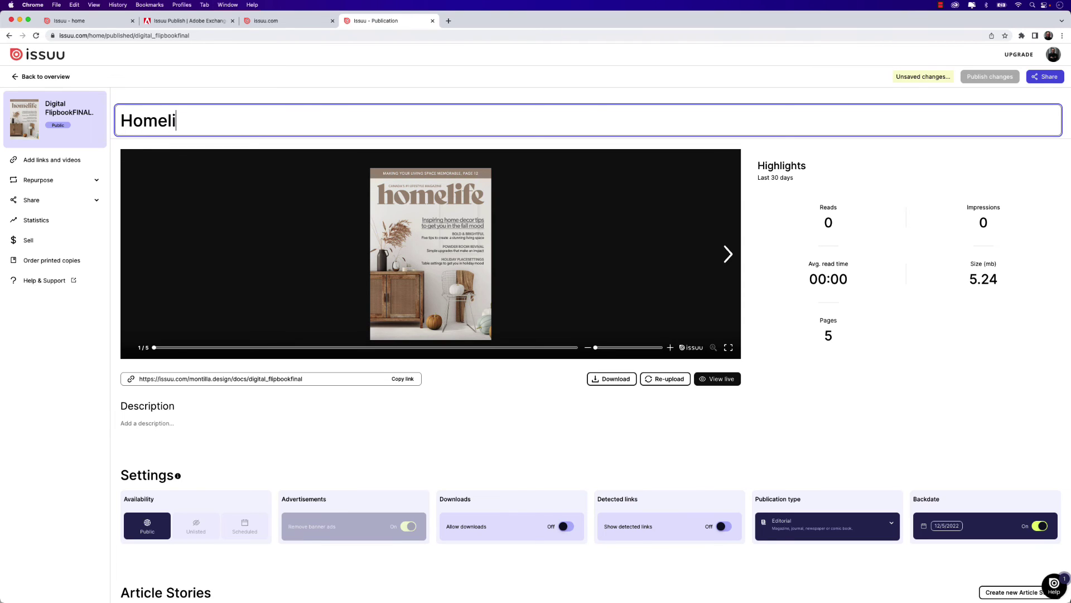
type("fe Magazi")
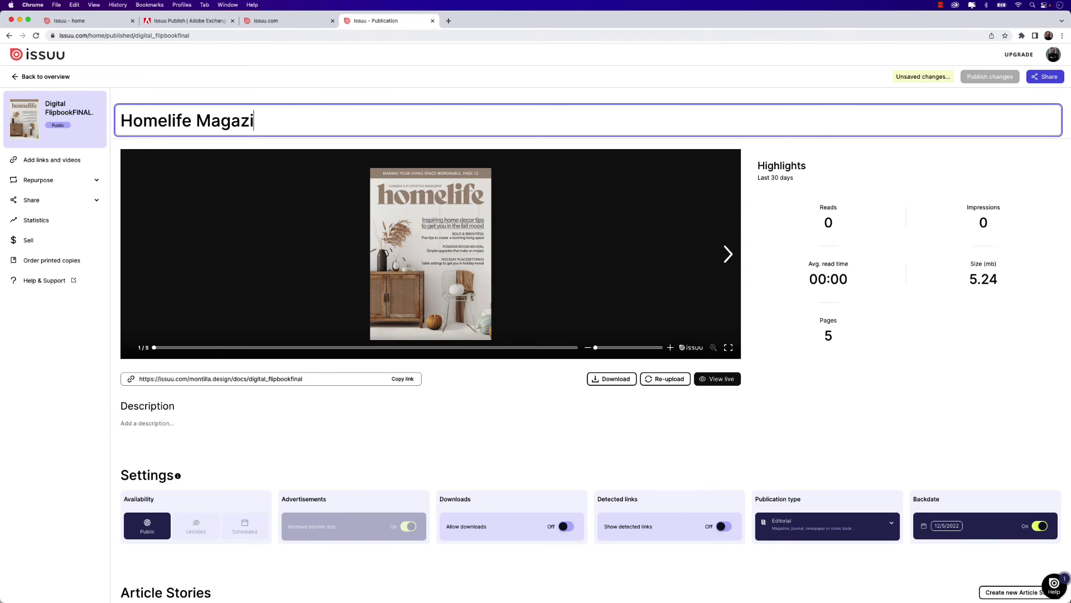
type("ne | Ja")
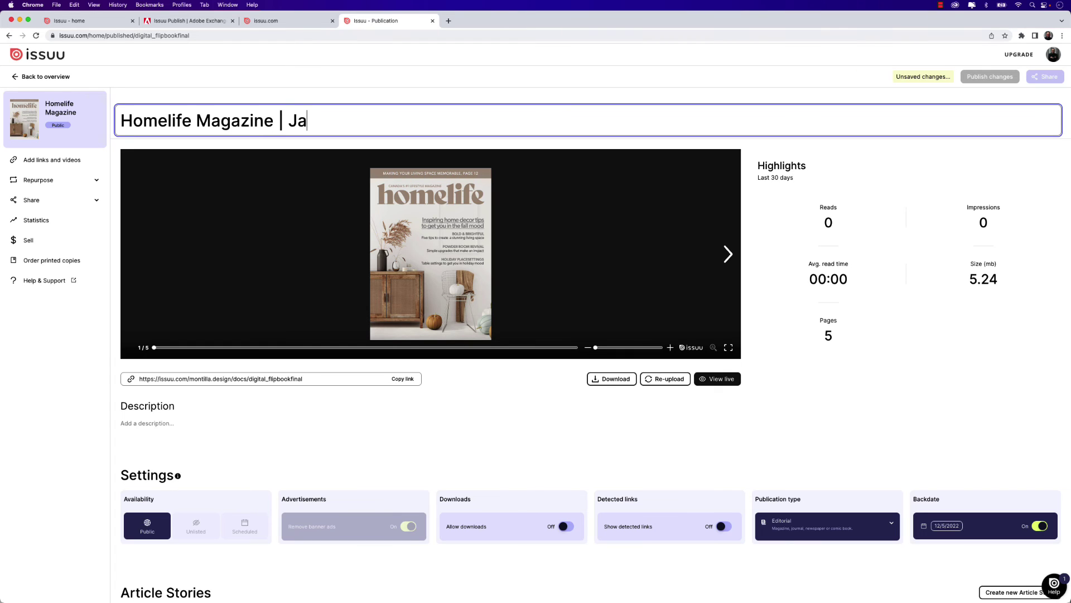
type("nuary 2023")
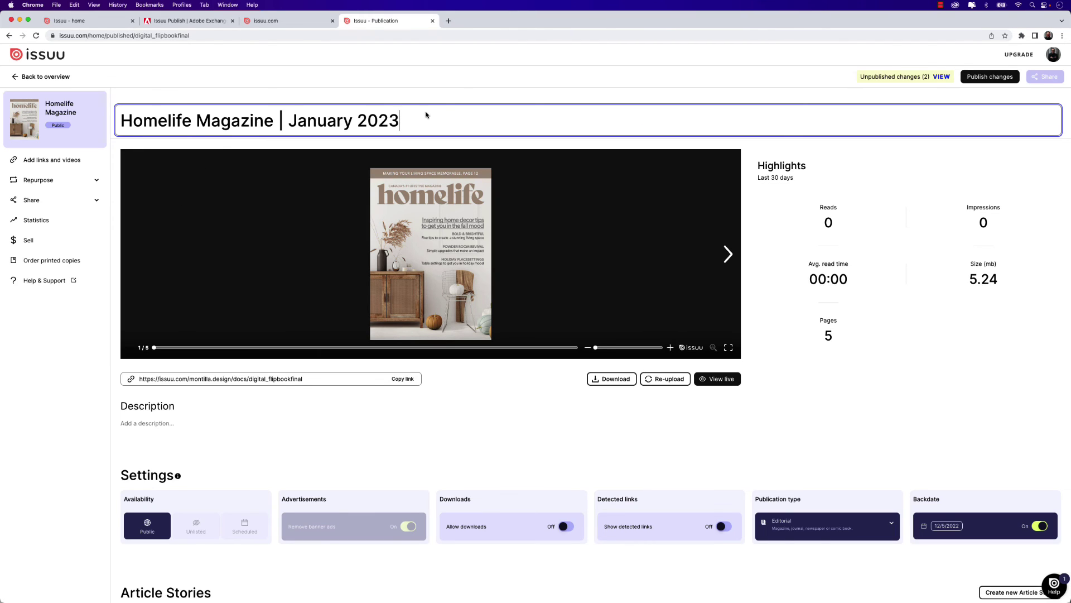
left_click(444, 99)
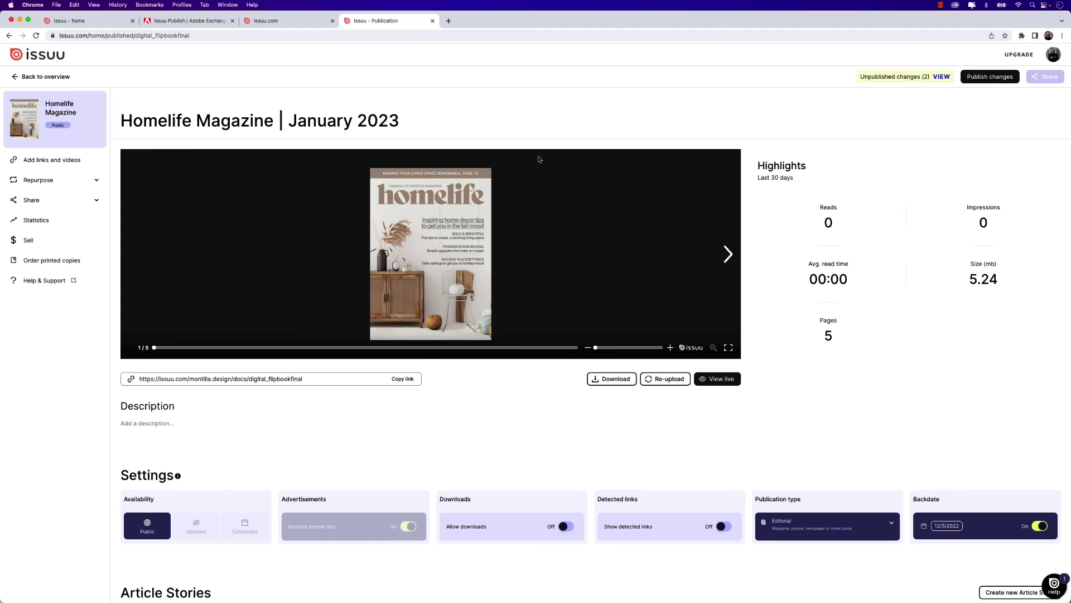
Step: Preview the publication full screen, testing the cover's Bold & Brightful link and flipping between the inside spreads
left_click(728, 347)
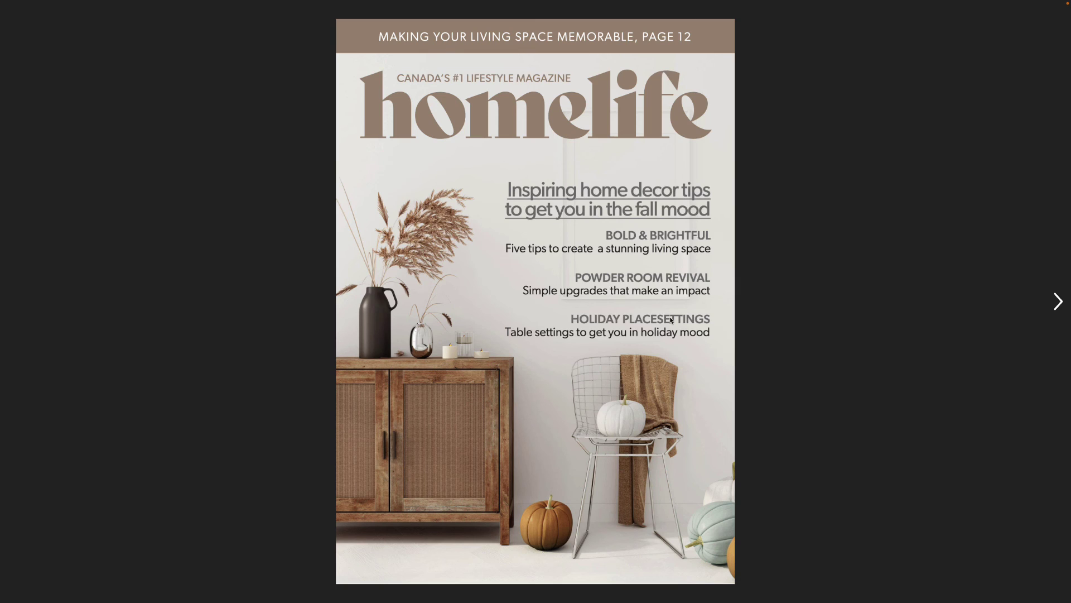
left_click(654, 254)
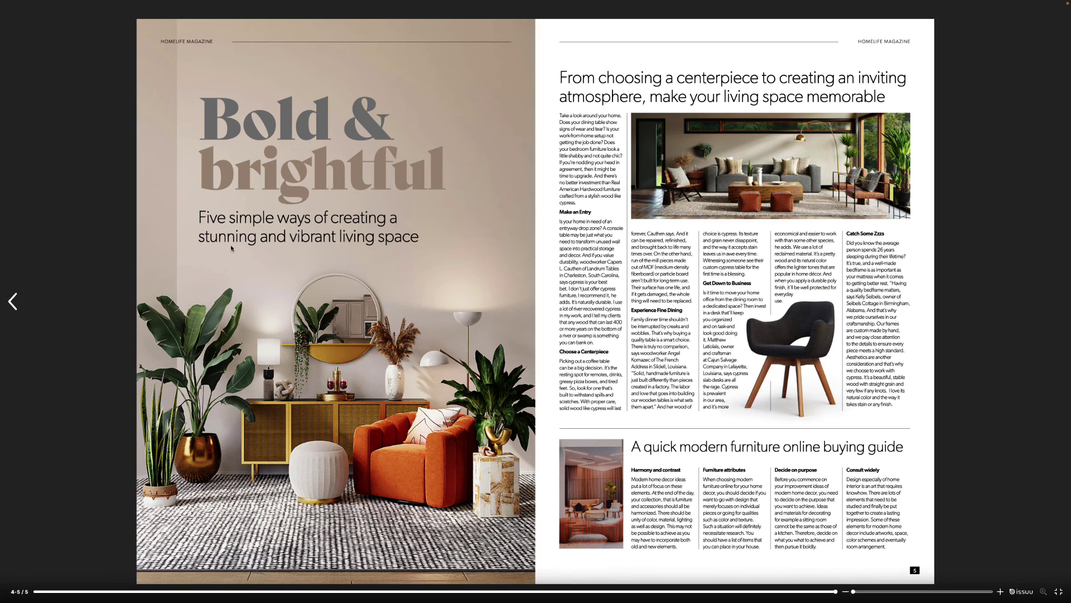
left_click(12, 302)
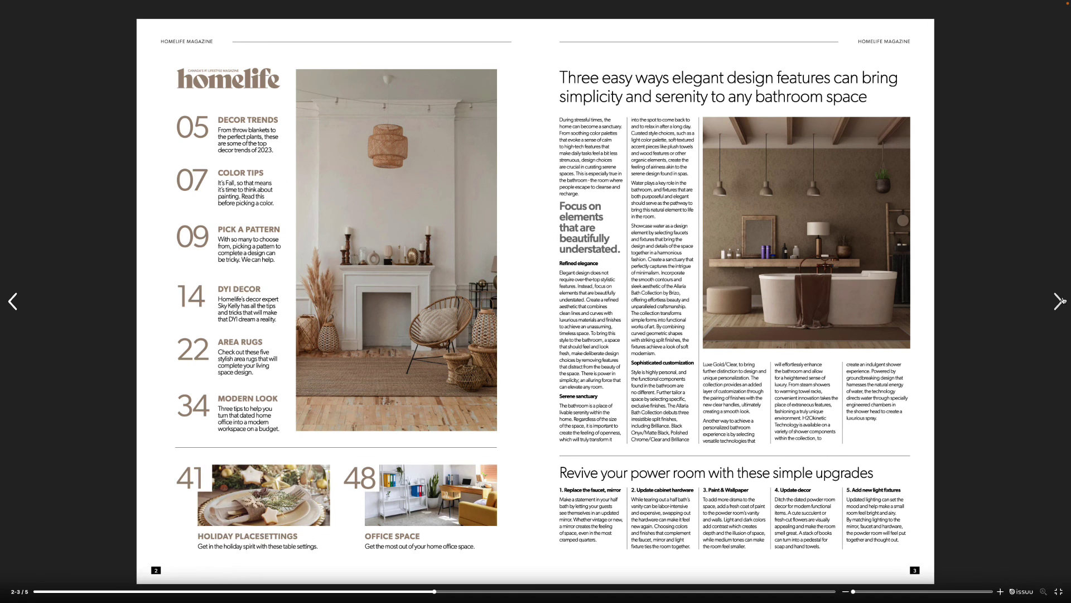
left_click(1059, 302)
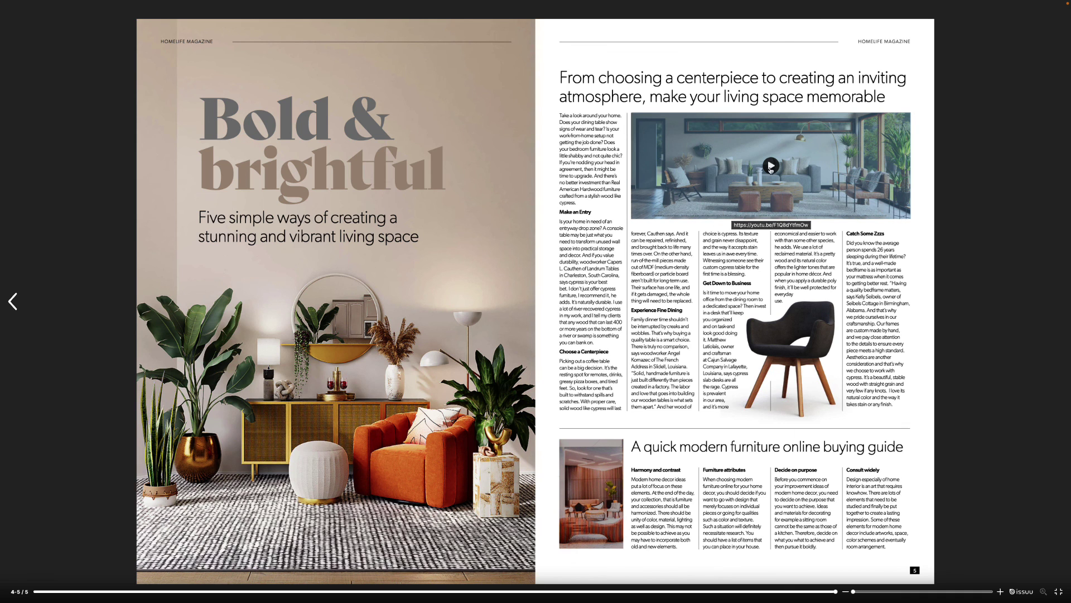
Step: Test the page 5 video link by playing and pausing the video, and exit the full-screen preview
left_click(769, 169)
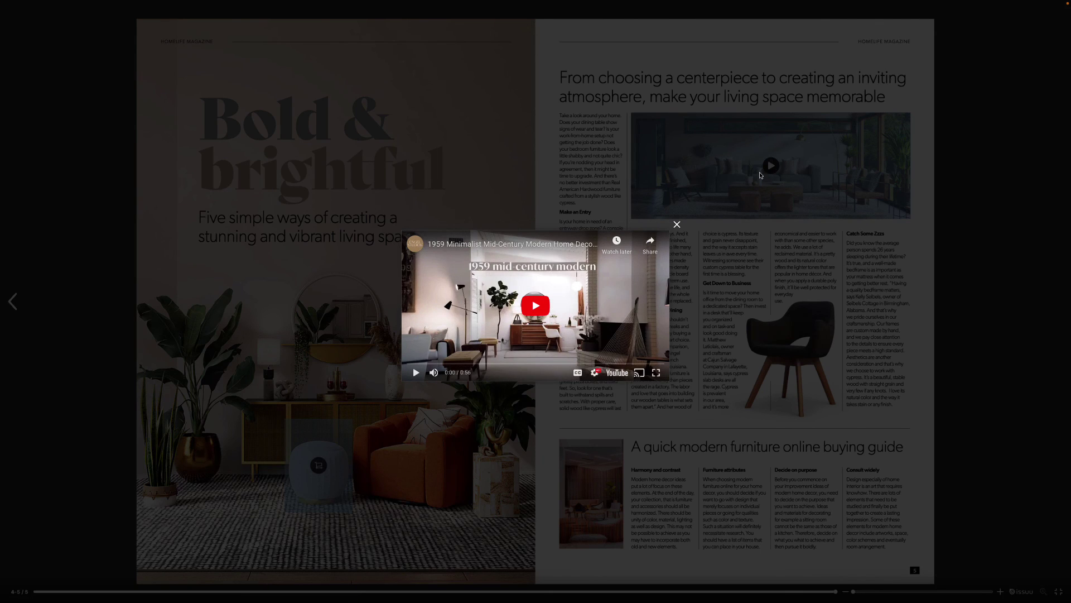
left_click(543, 314)
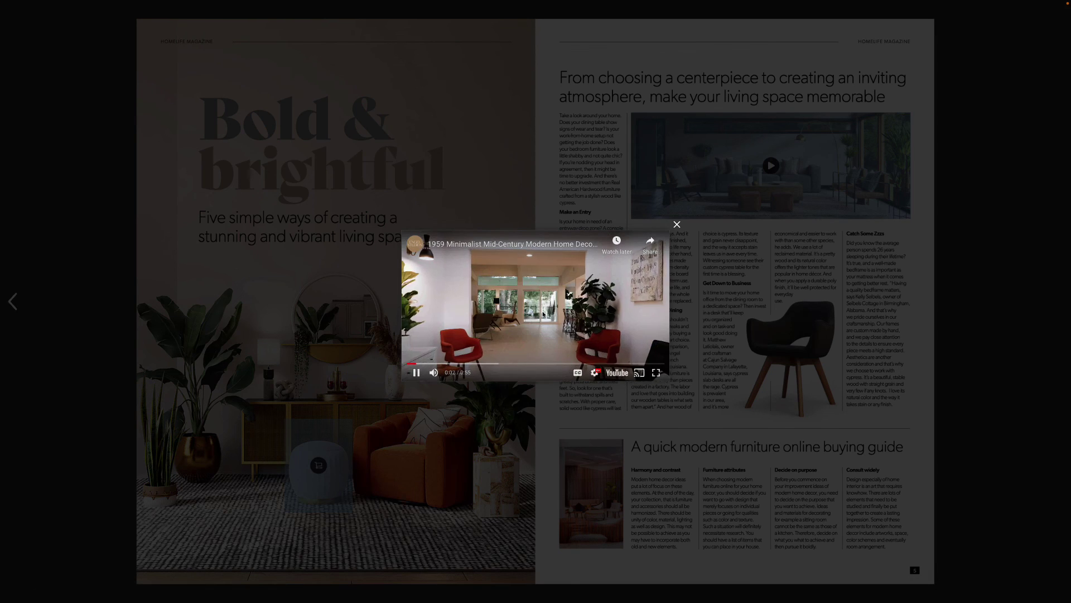
left_click(415, 372)
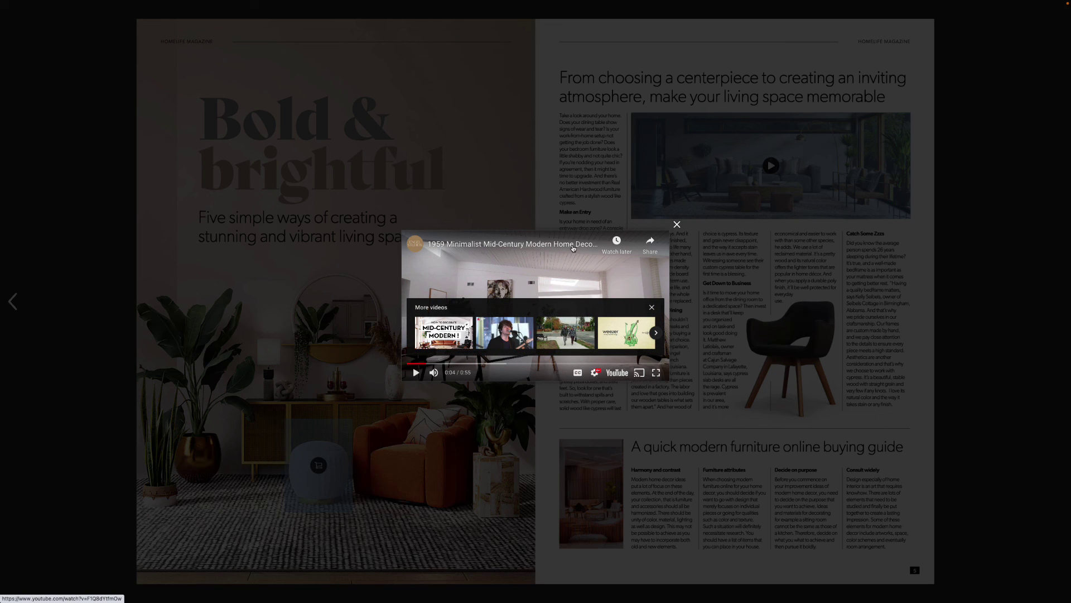
left_click(677, 225)
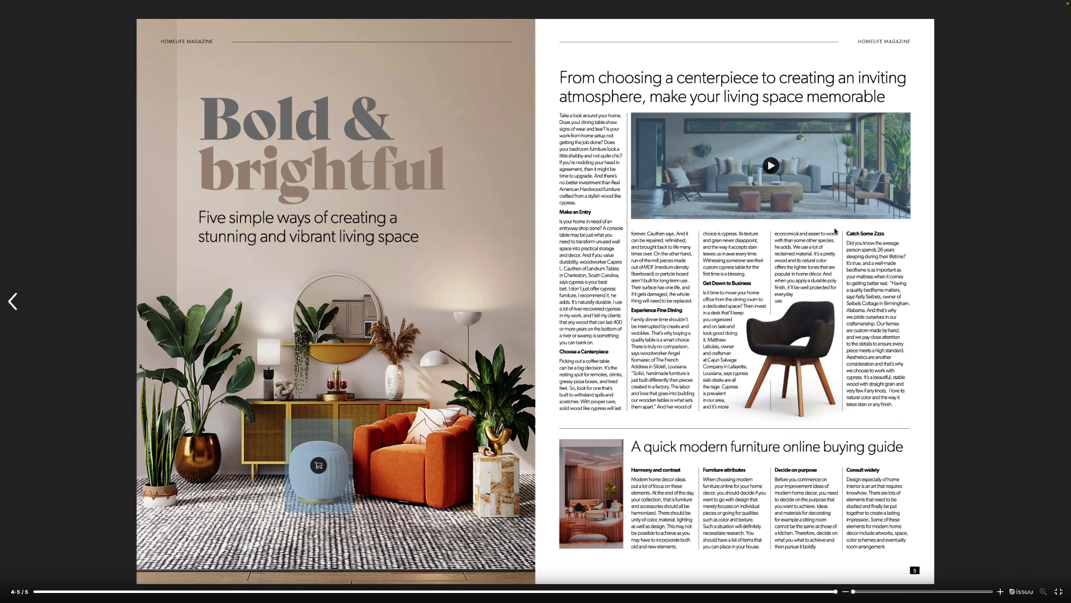
key("Escape")
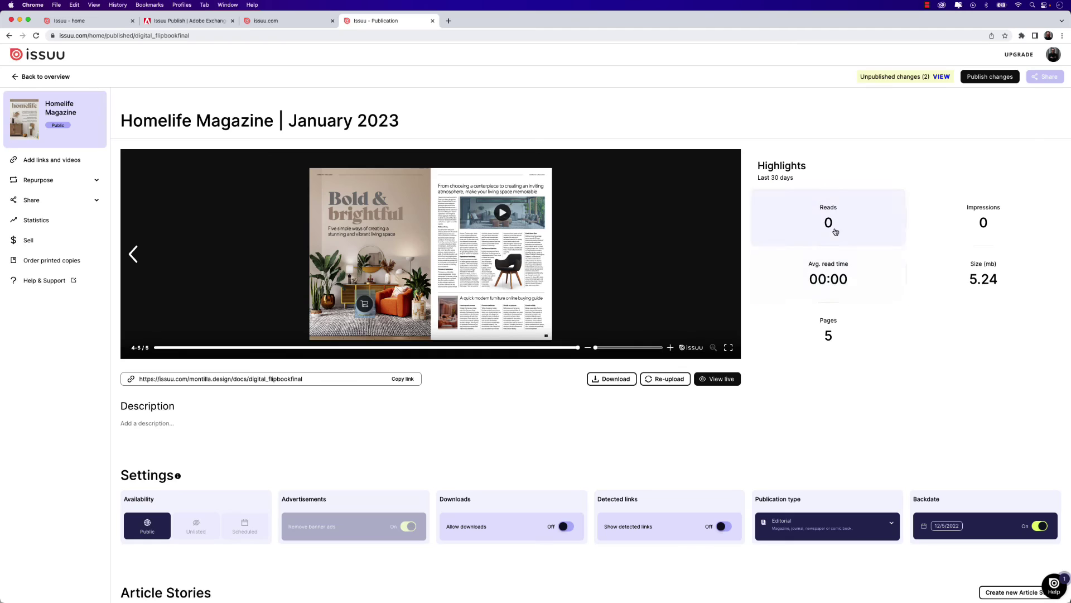